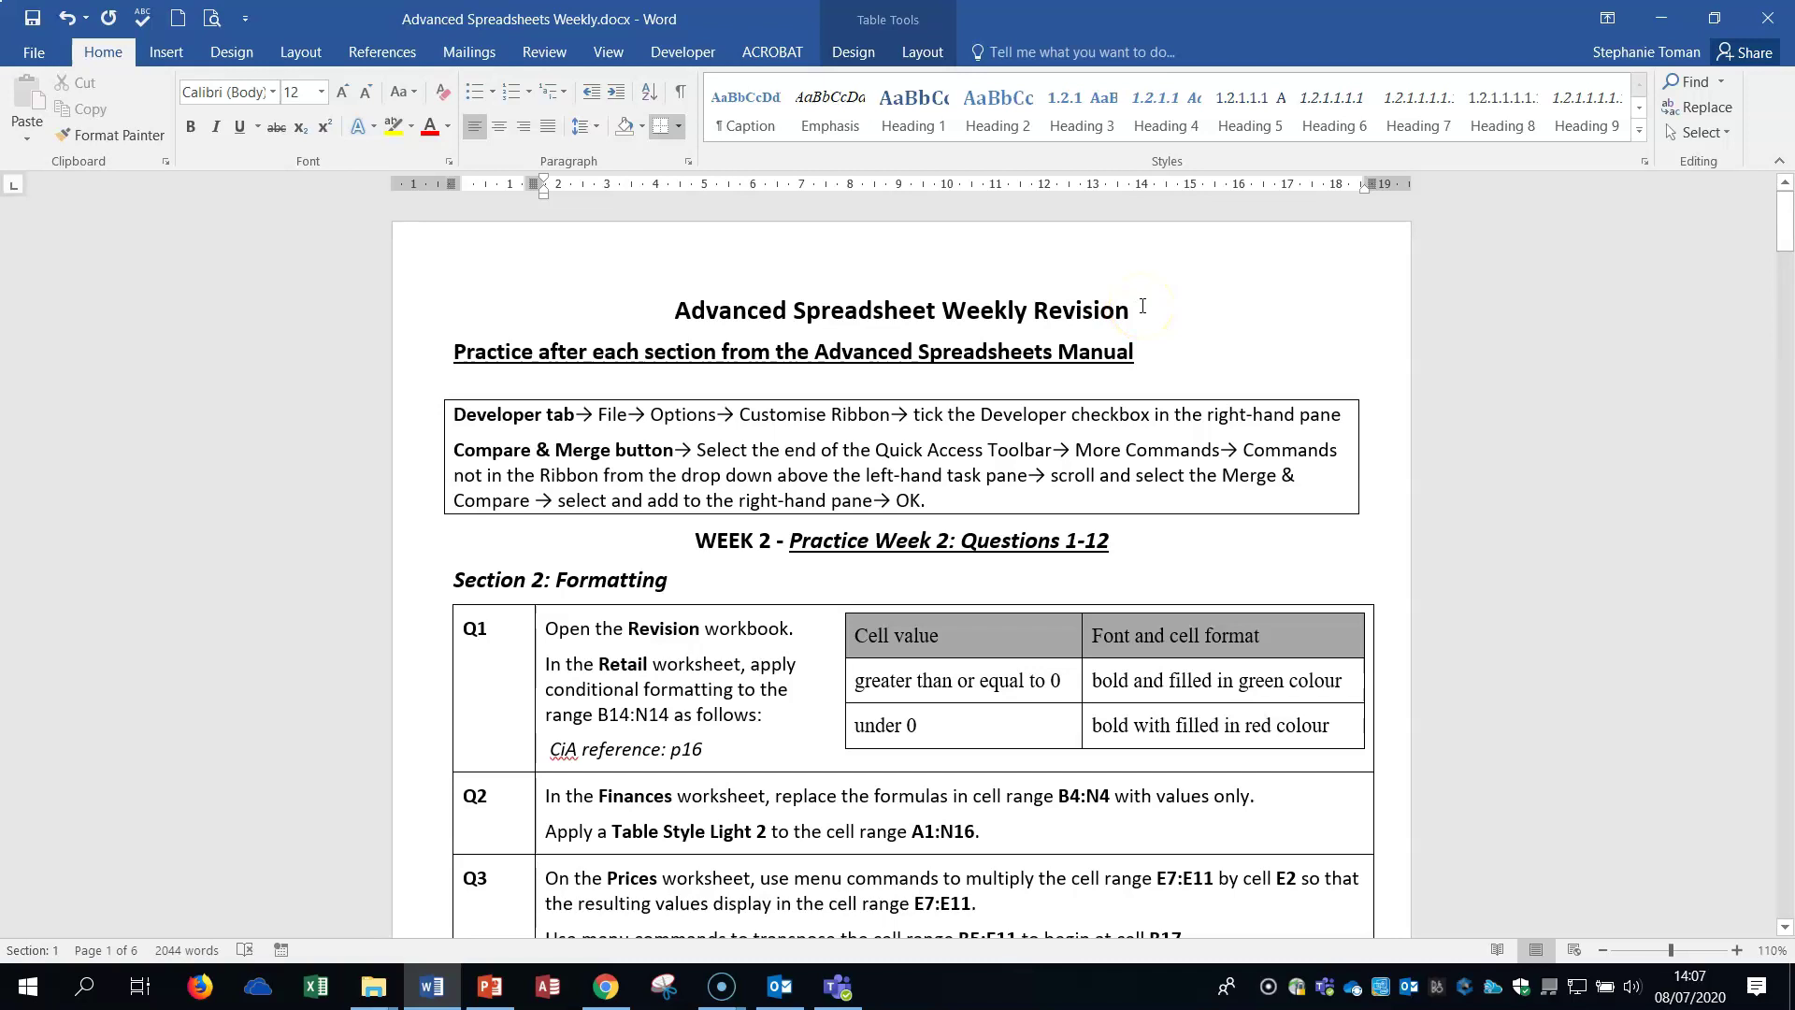
- Read through the weekly revision questions down to Week 4, Section 11: Sorting
scroll(1206, 344, down, 7)
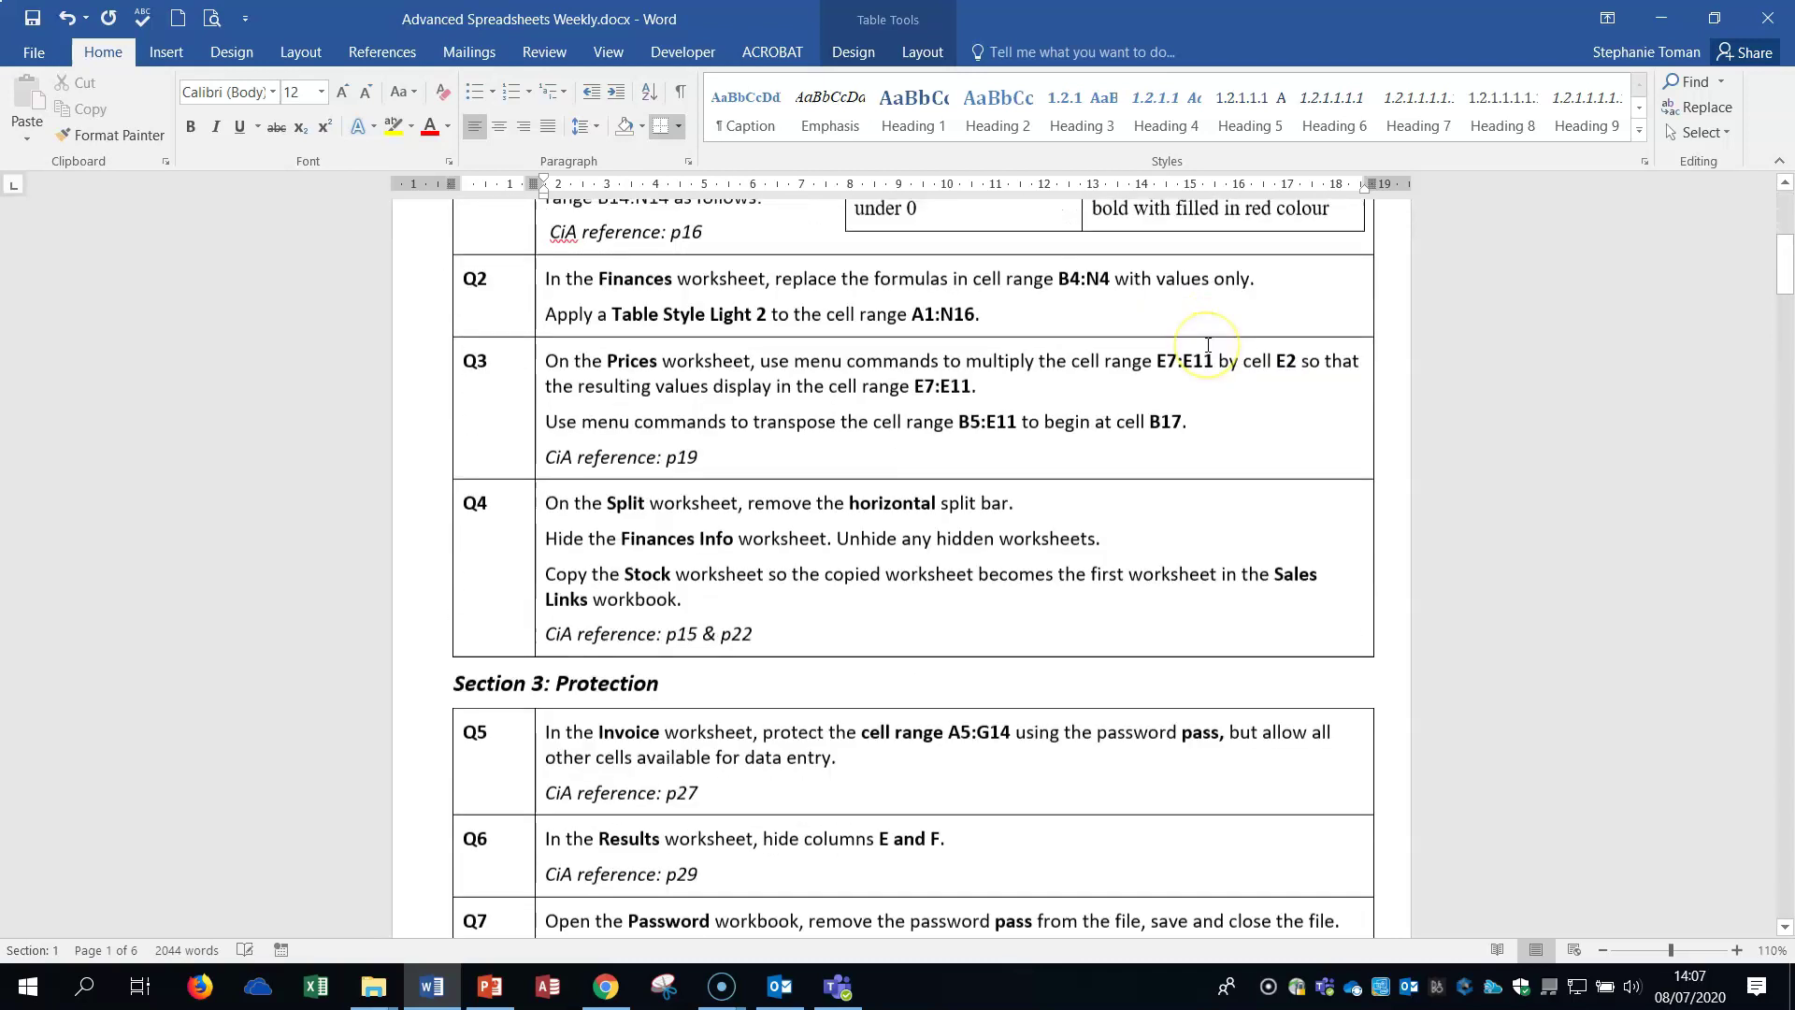
scroll(1208, 344, down, 10)
scroll(1206, 344, down, 7)
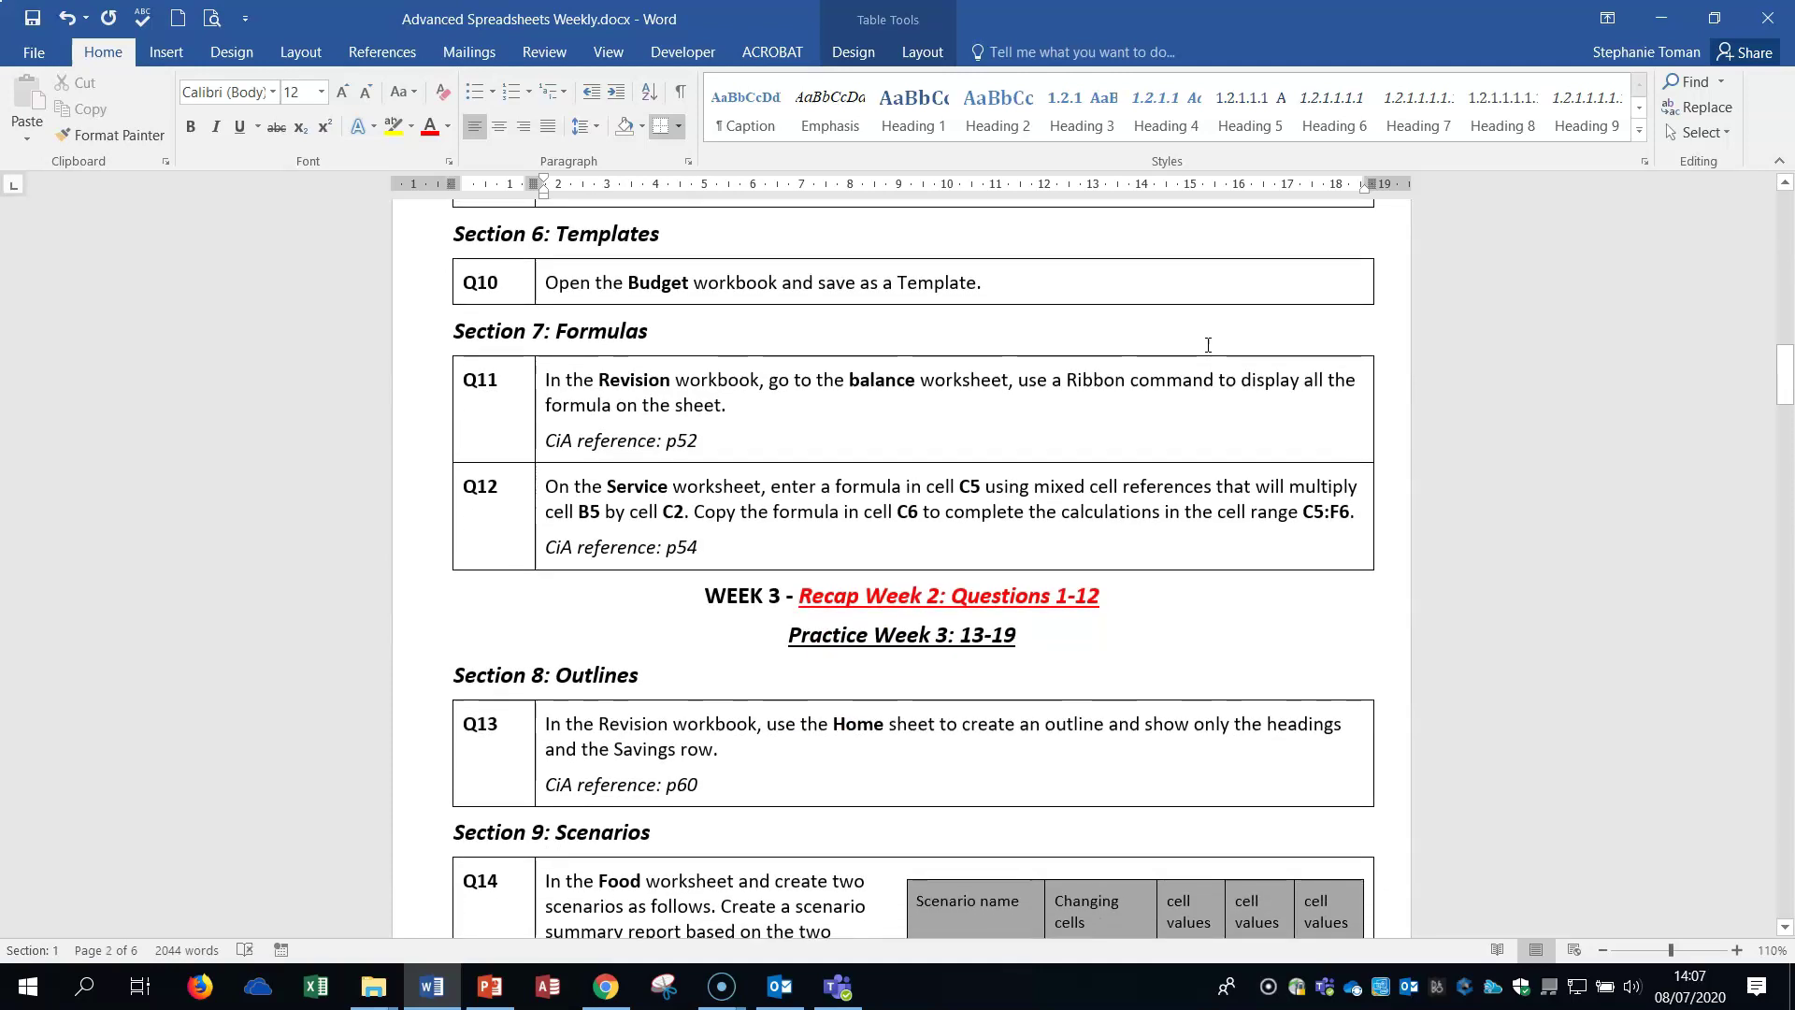
scroll(1208, 344, down, 10)
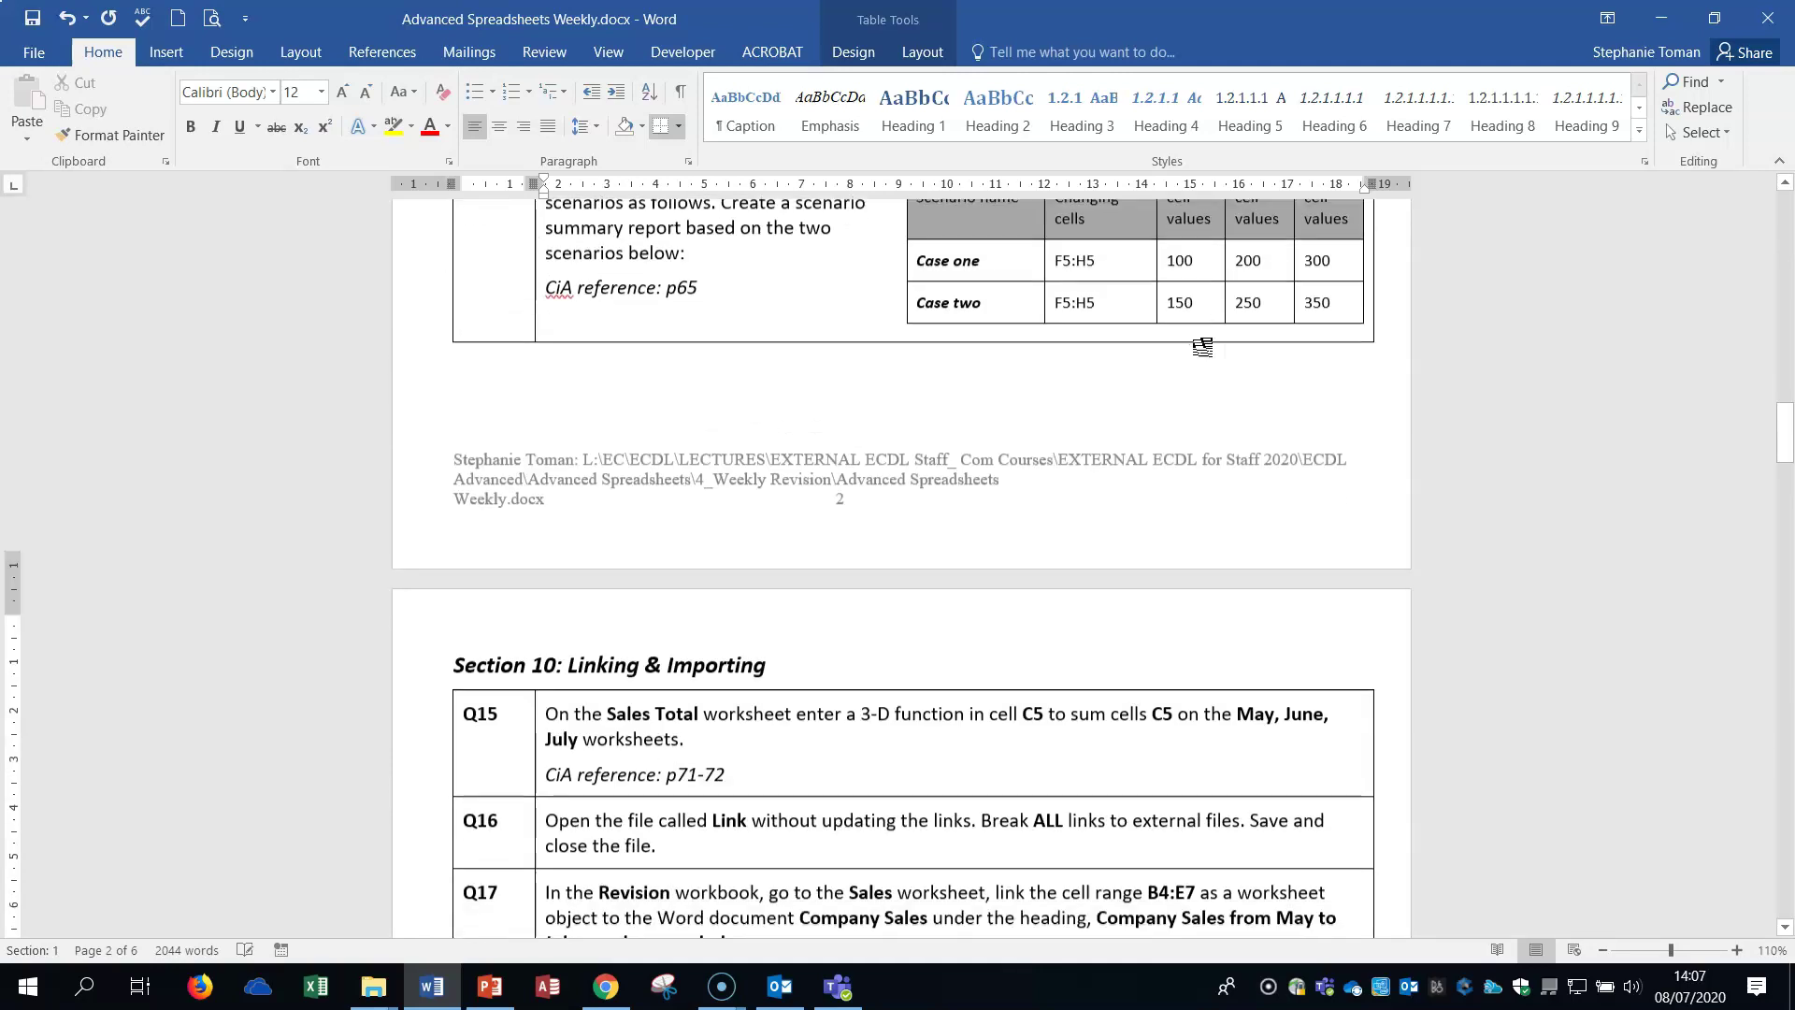
scroll(1206, 351, down, 10)
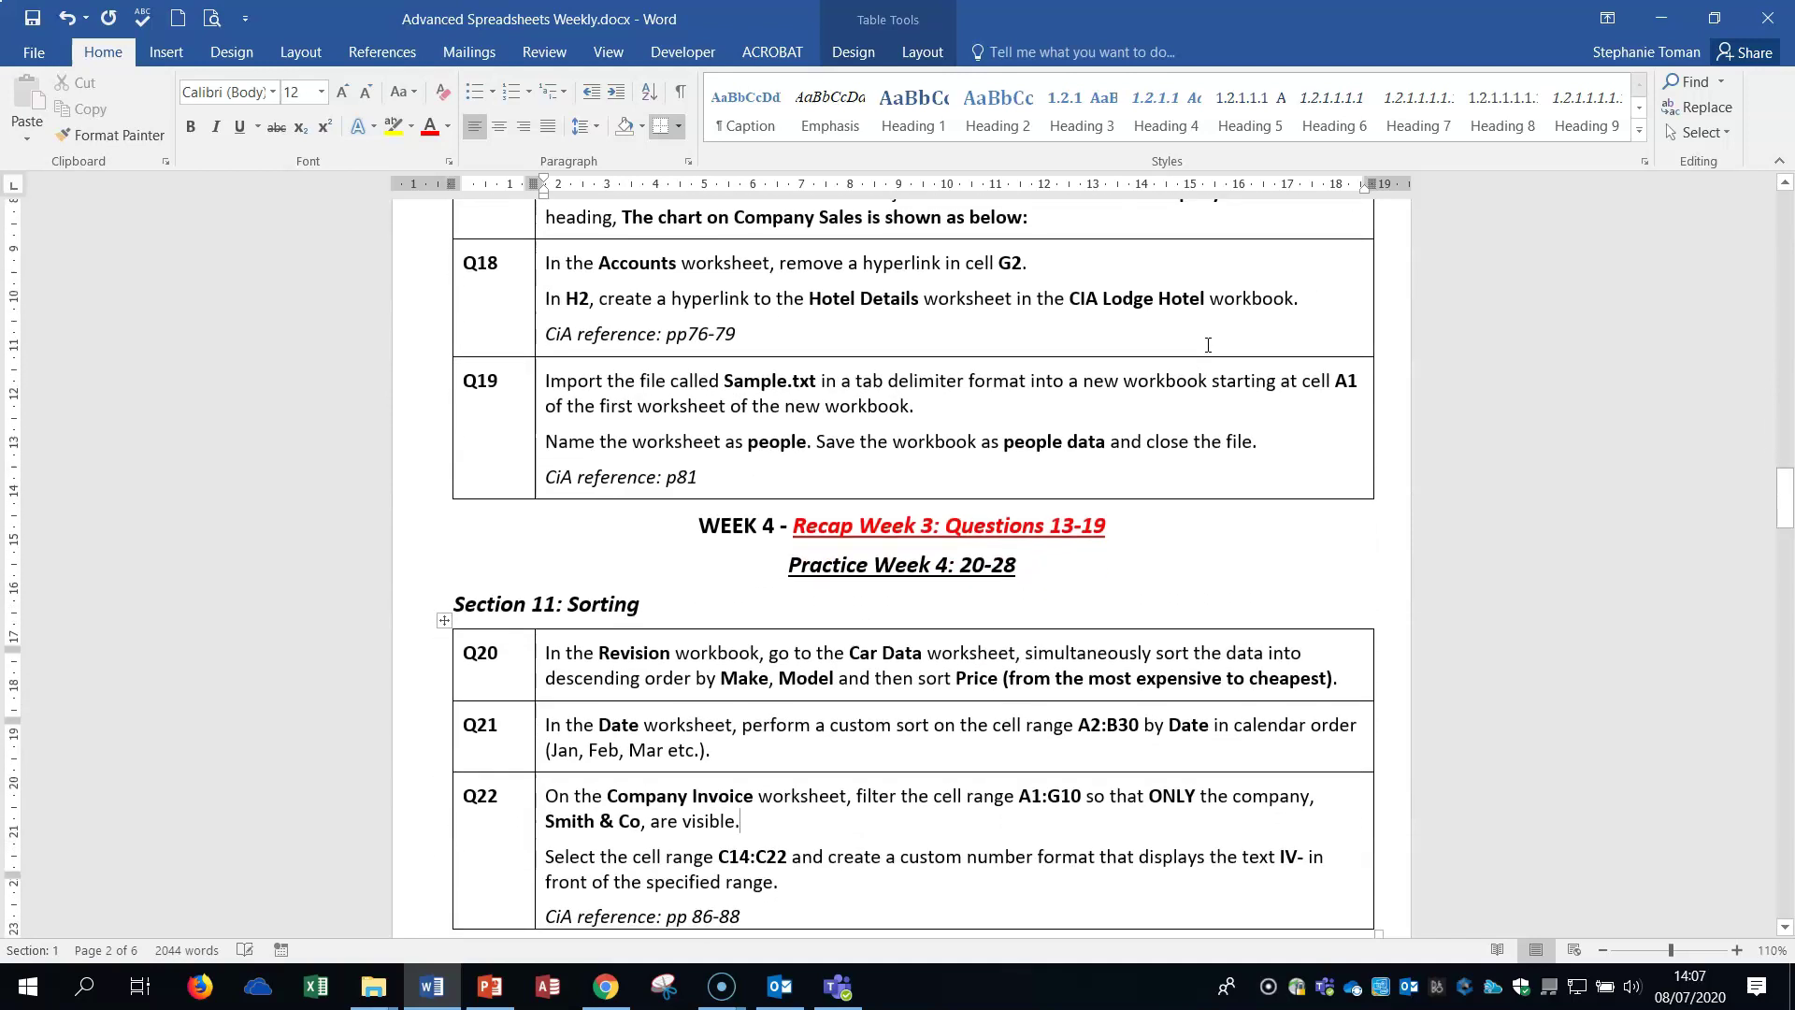
scroll(1205, 346, down, 1)
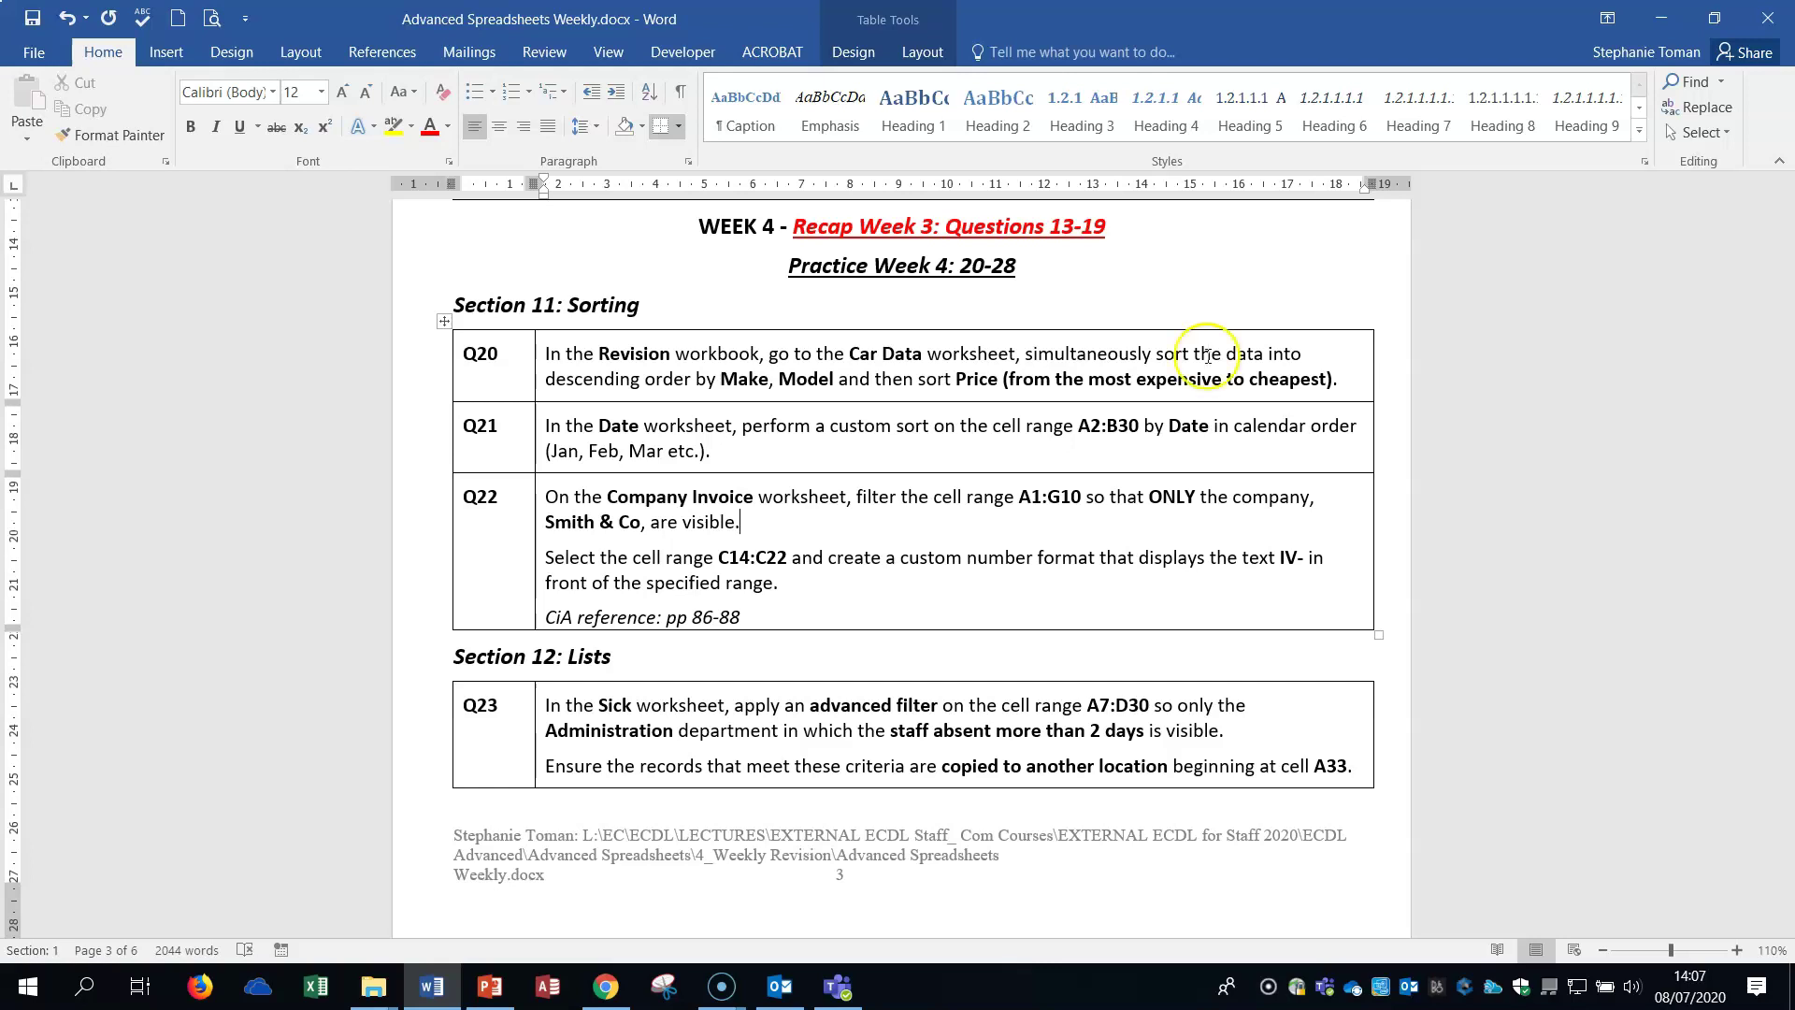
- Look at the Spreadsheets Weekly Revision Workfiles folder, and return to the Word document to highlight the Q20 row
click(374, 997)
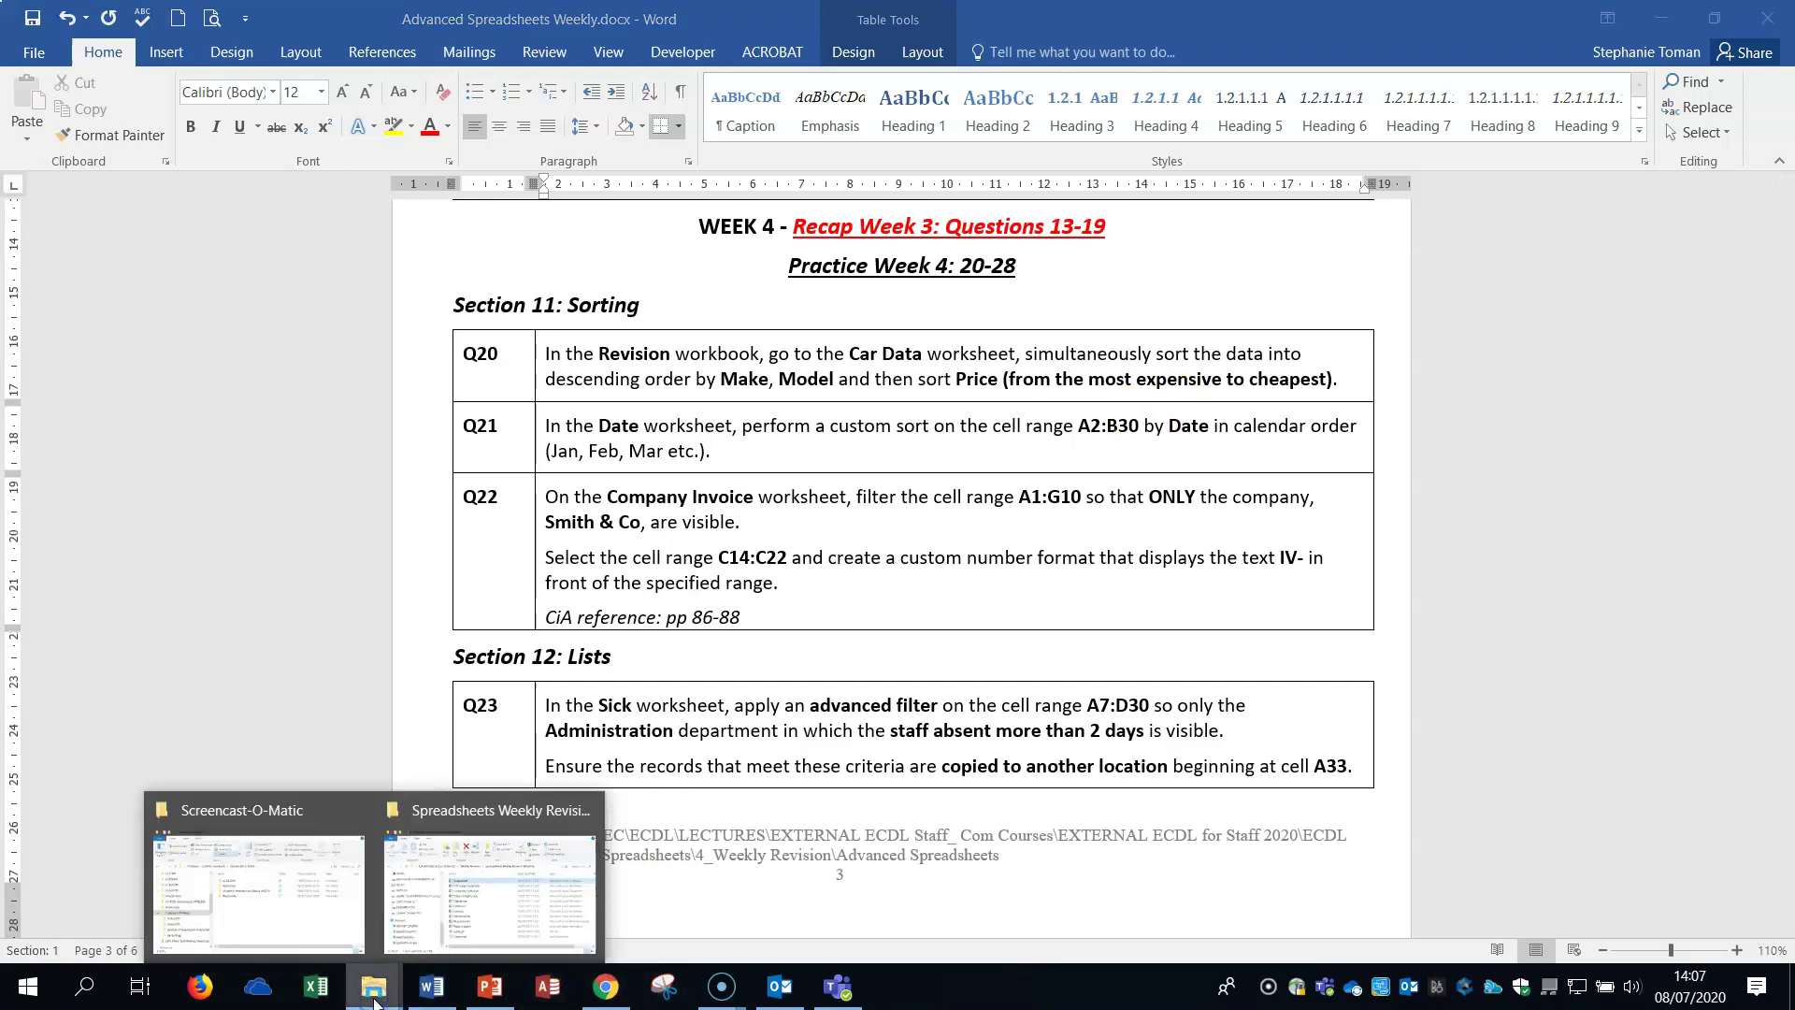
click(490, 862)
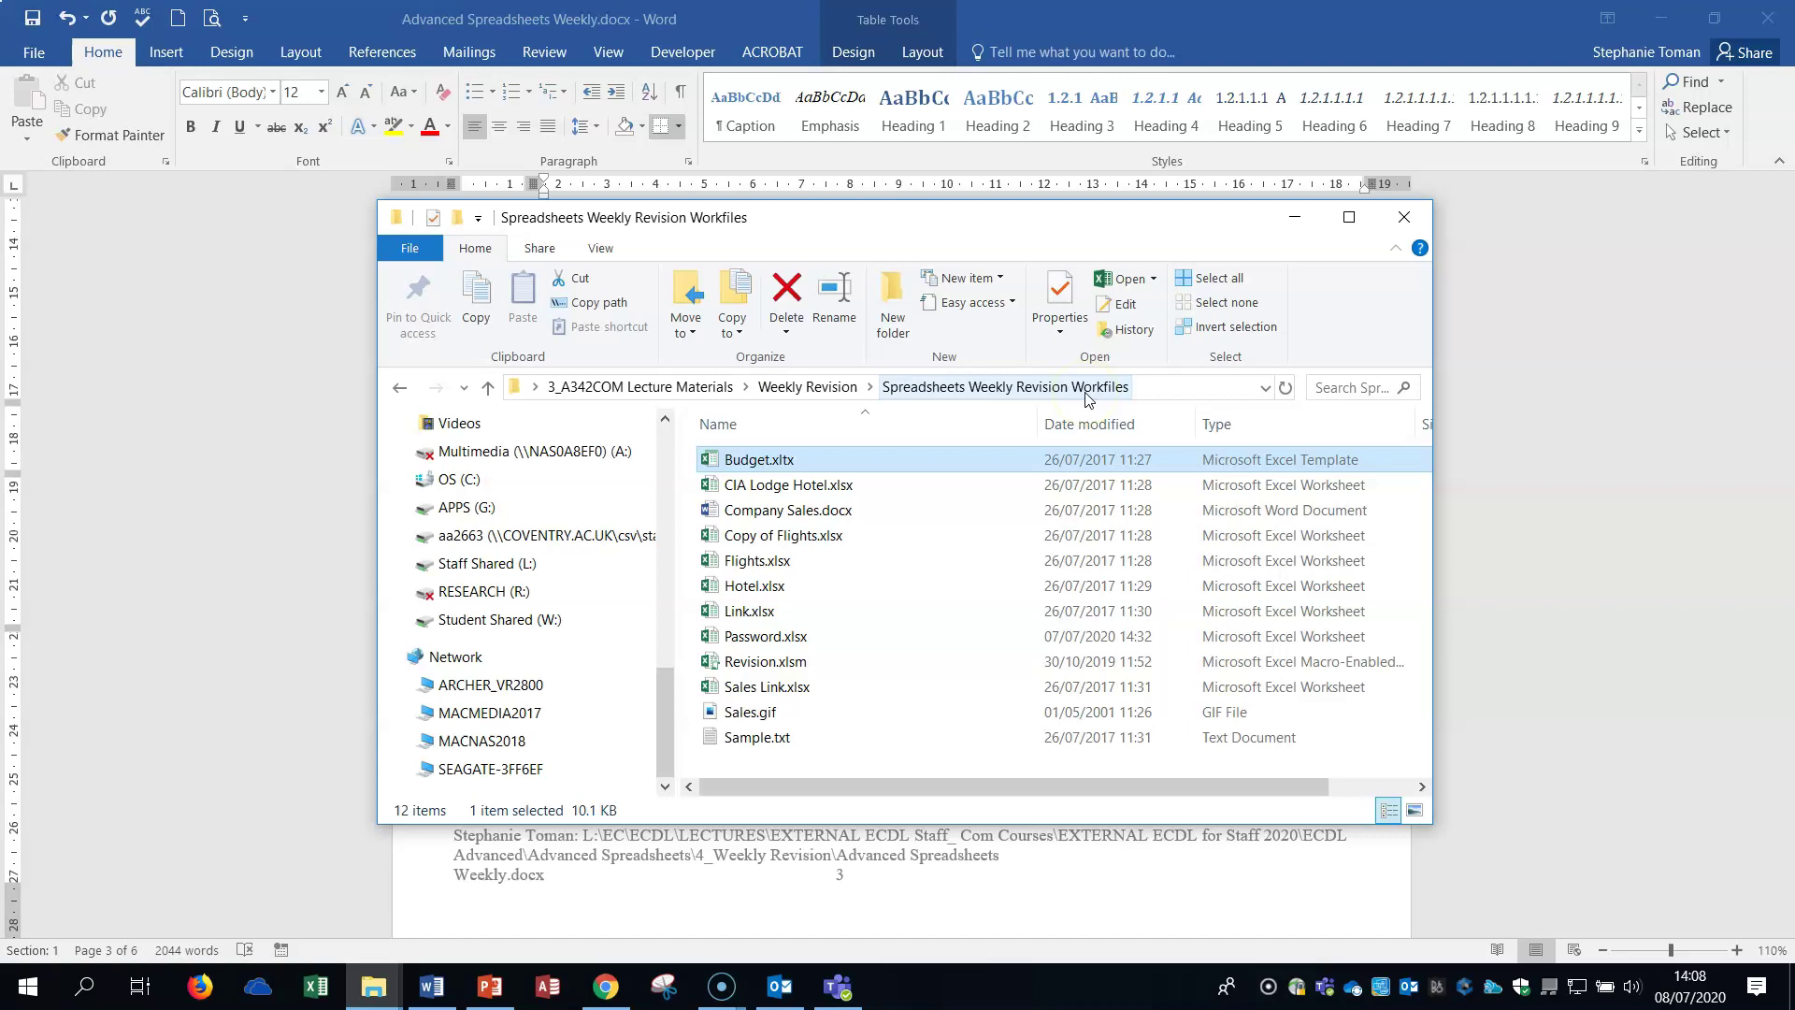
click(431, 987)
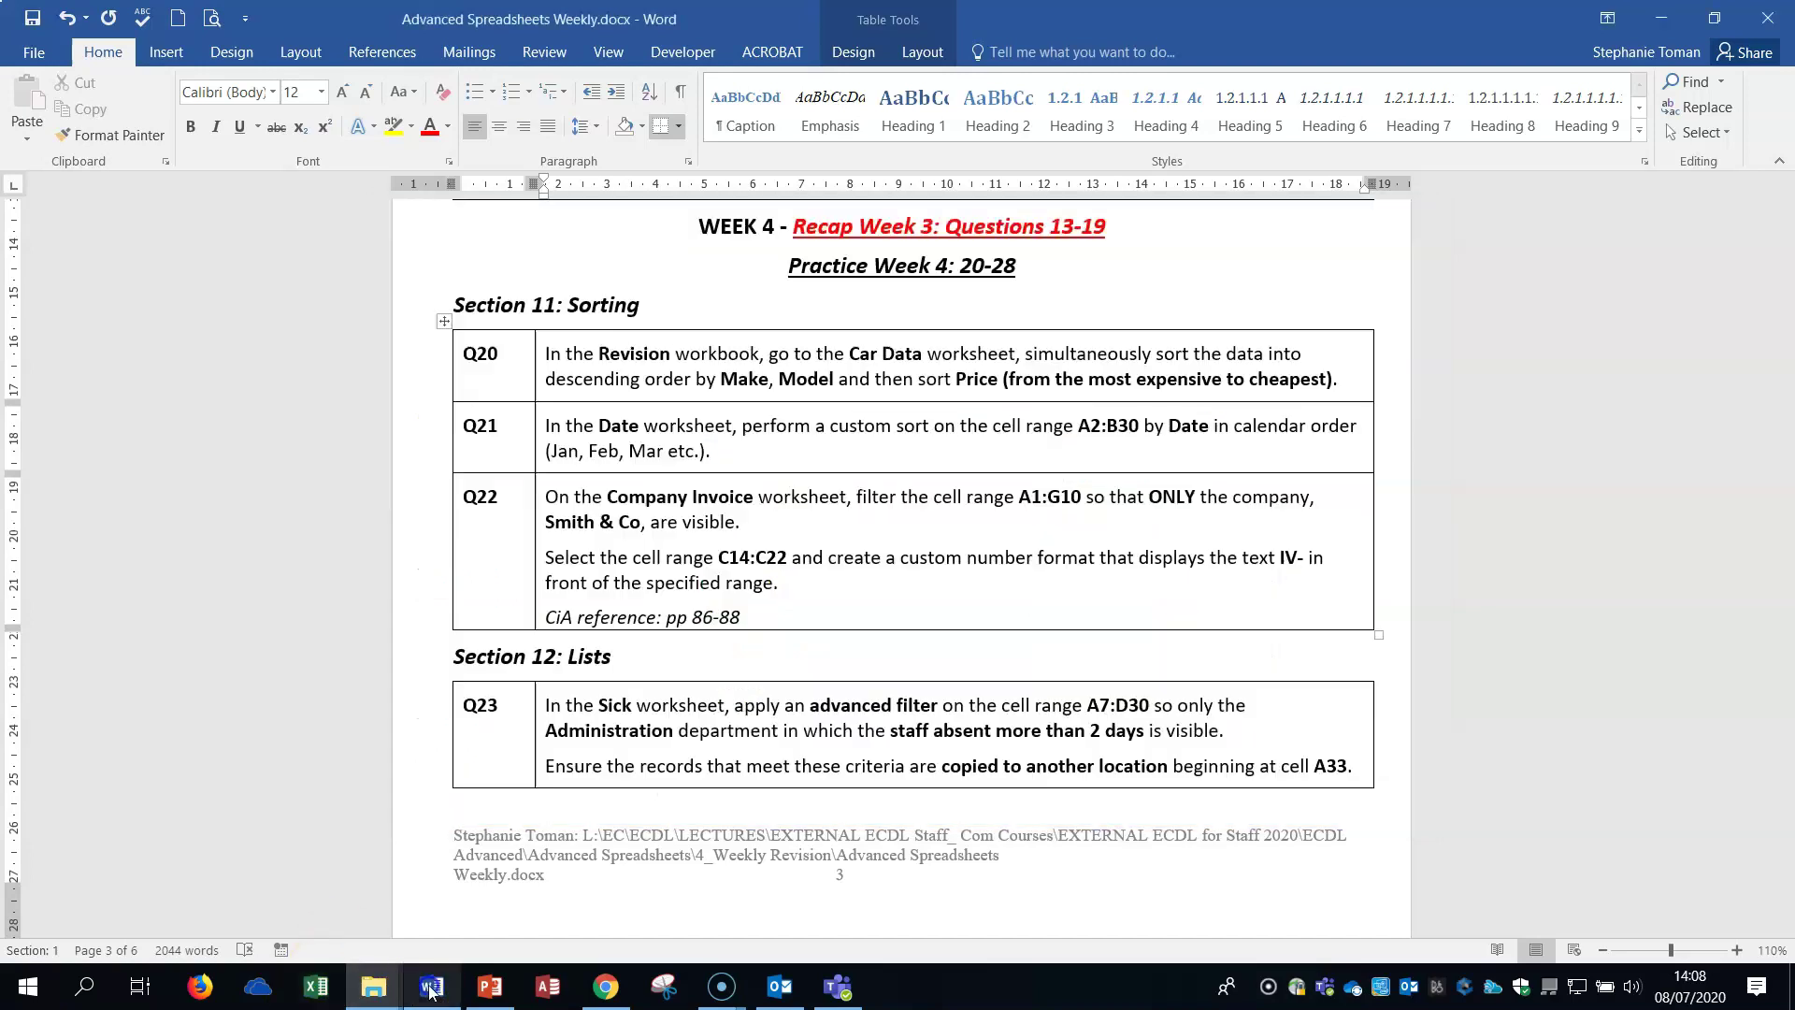
click(417, 373)
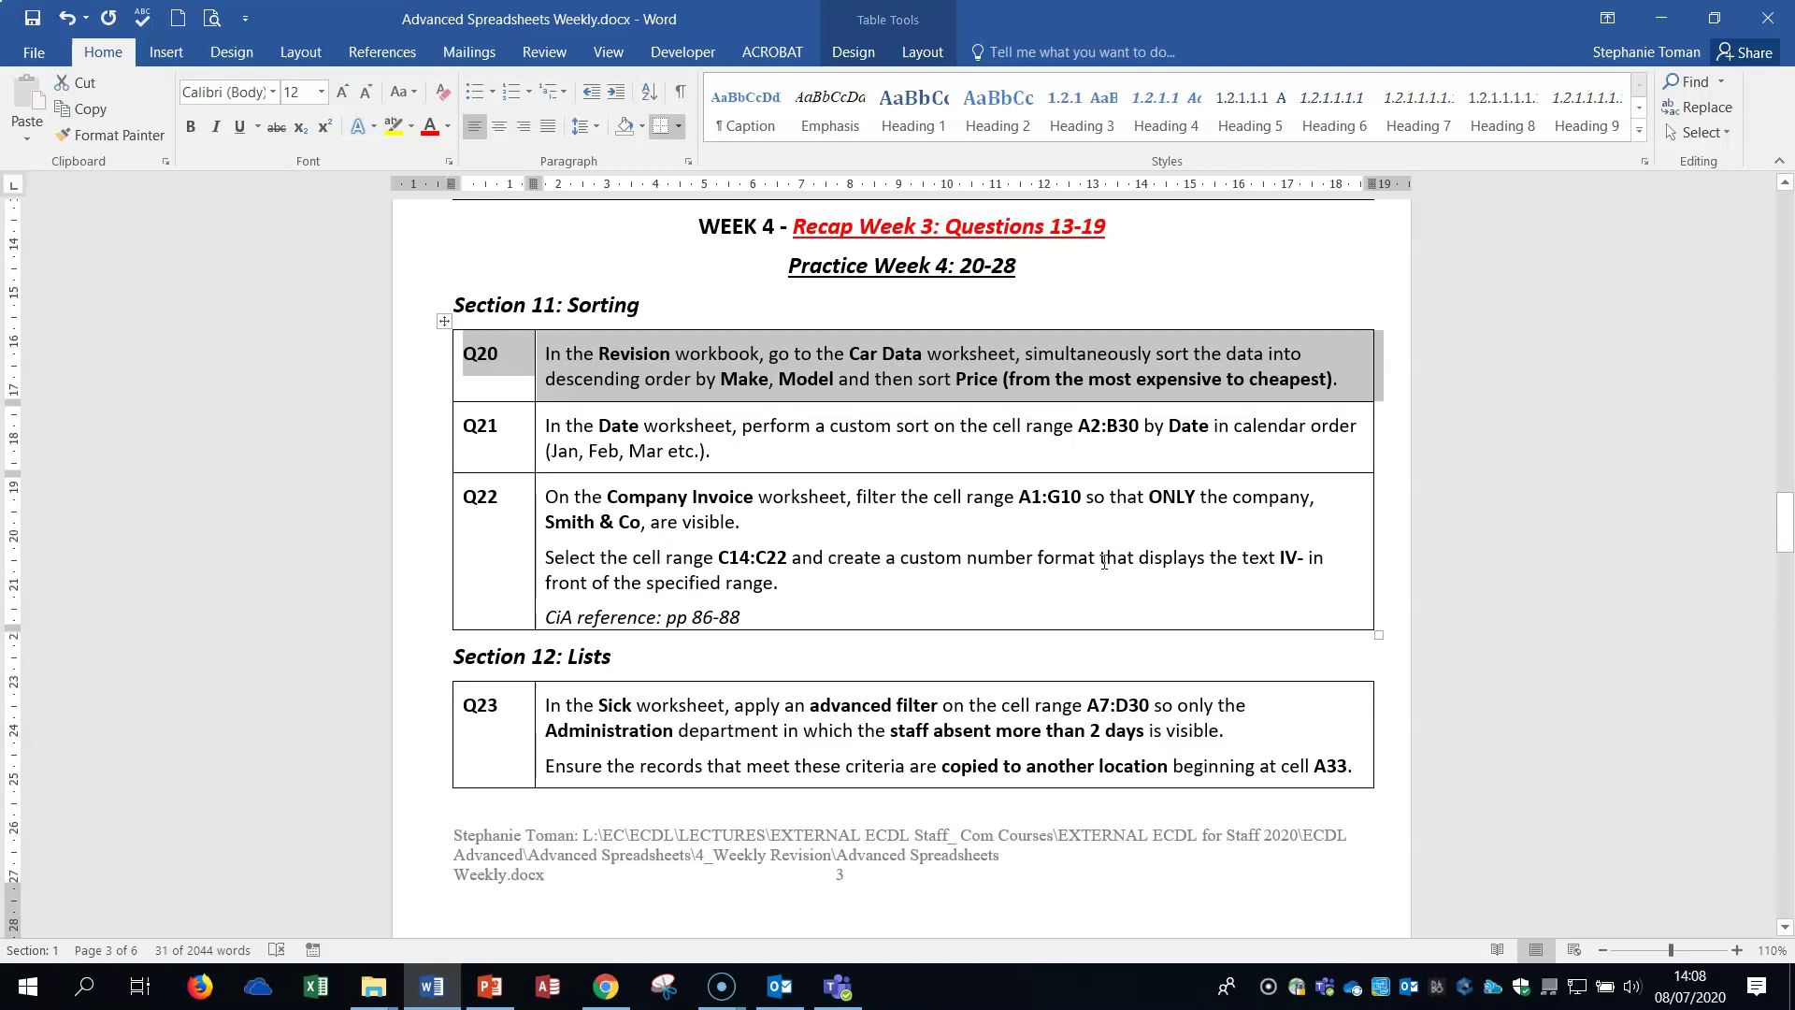
- Open Revision.xlsm in Excel from the workfiles folder without updating its links, and go to the Car Data worksheet
click(1654, 19)
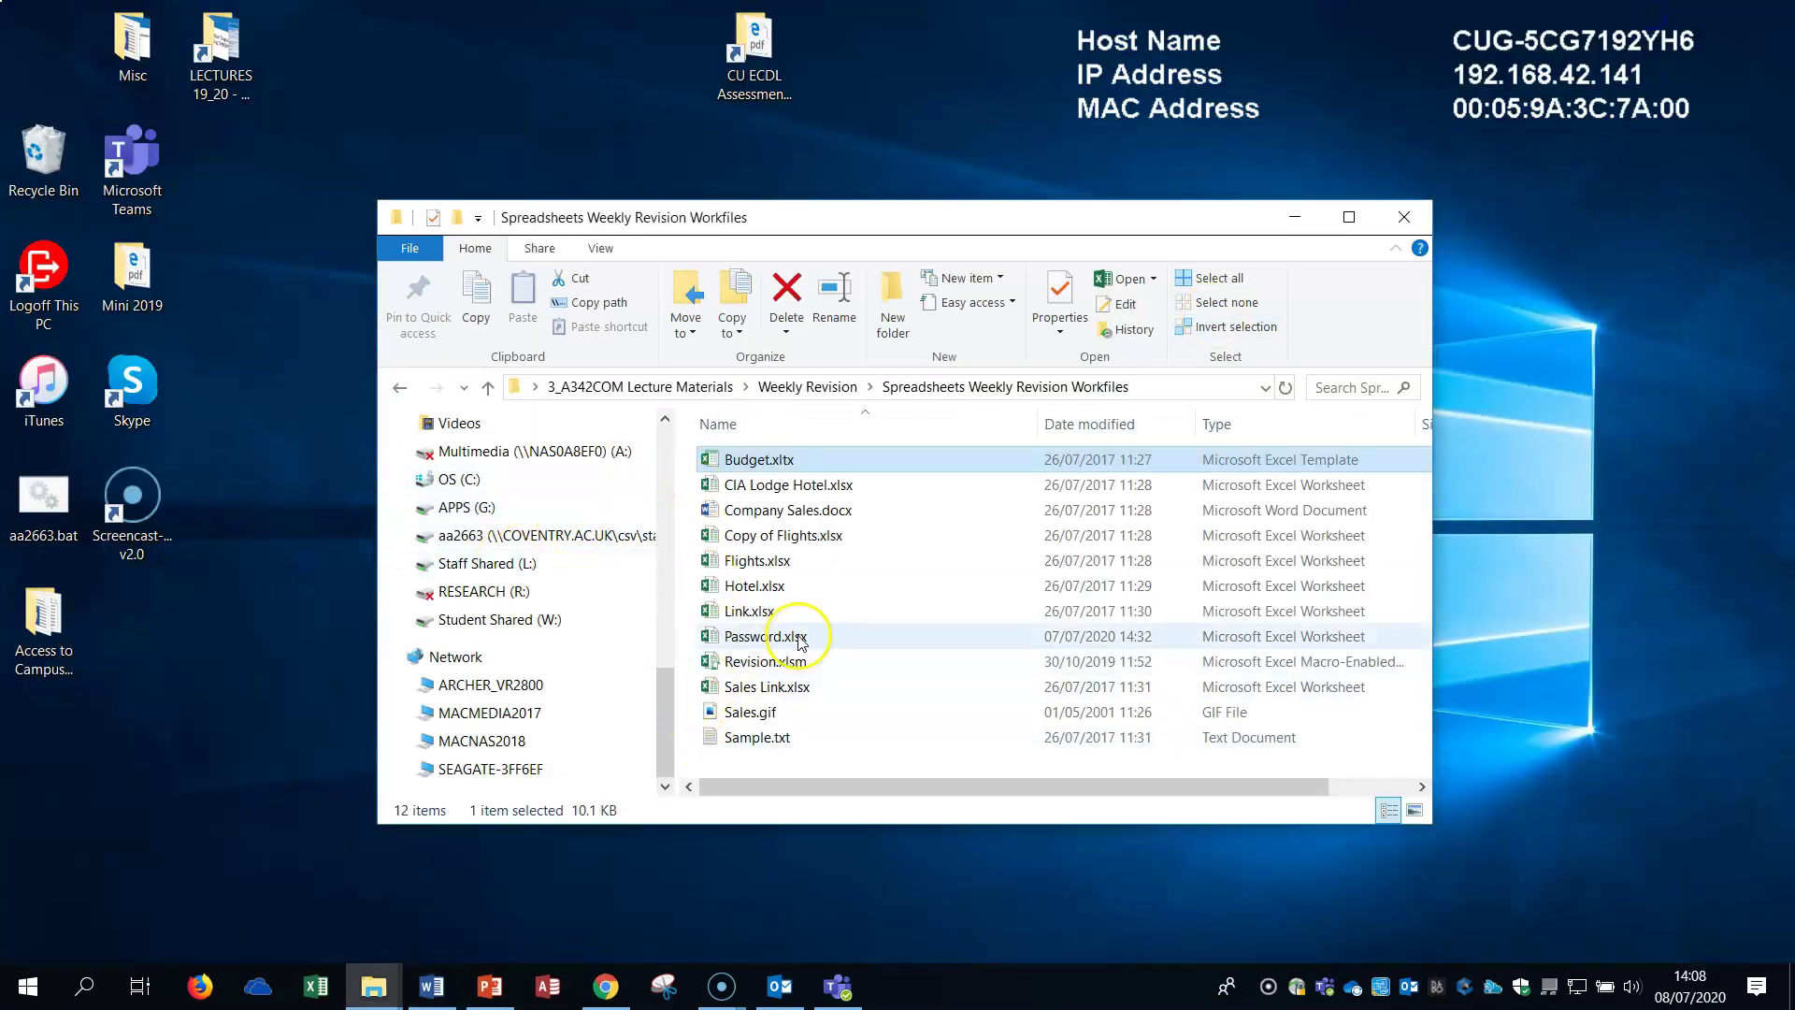
double_click(767, 663)
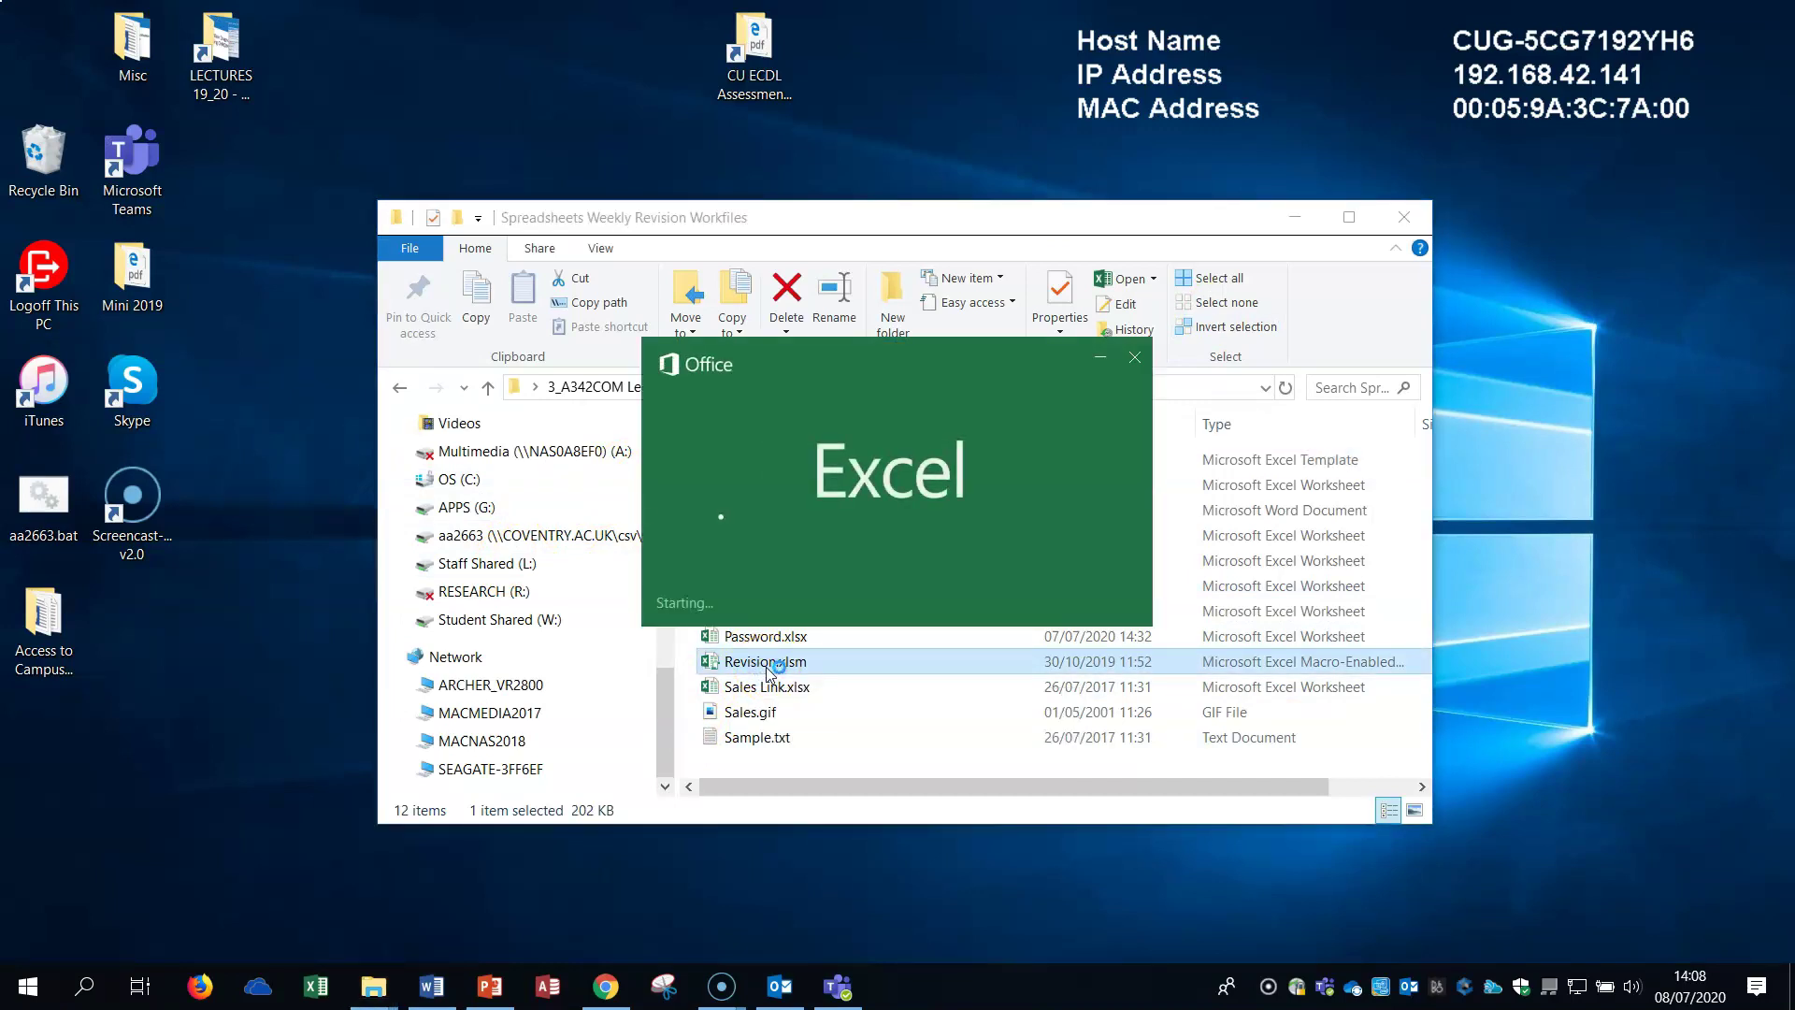
click(784, 666)
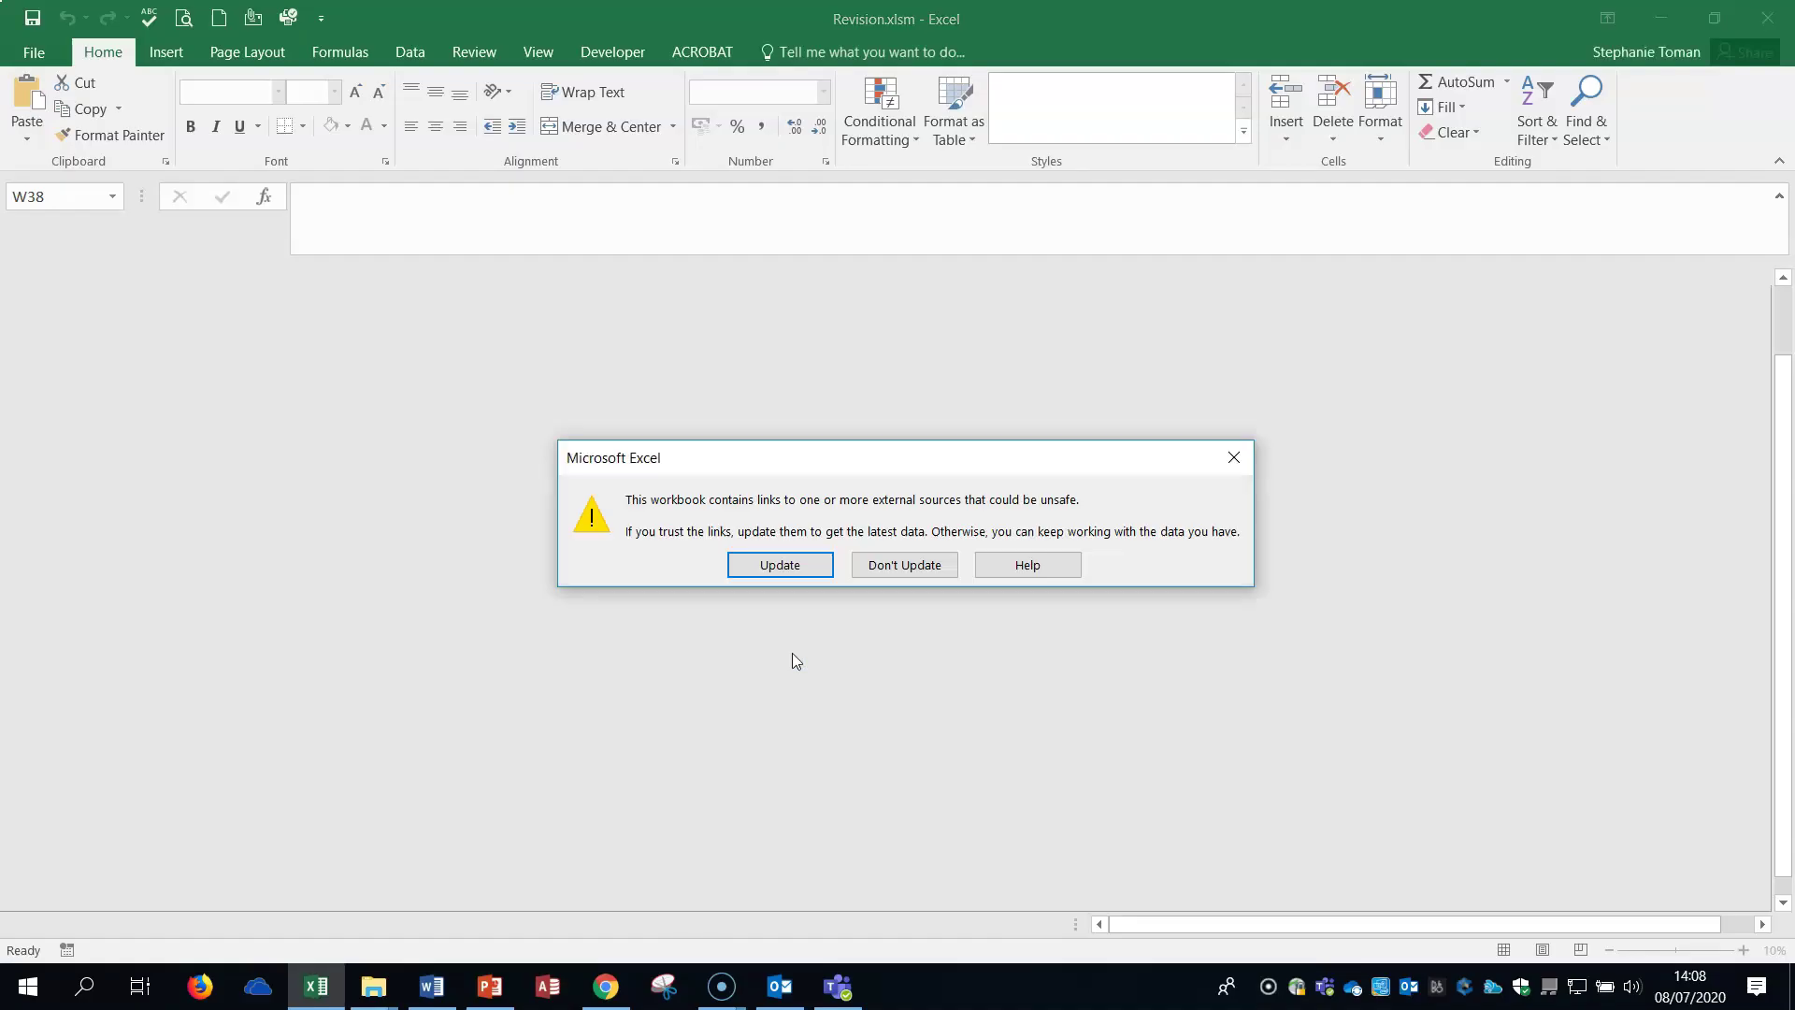
click(914, 563)
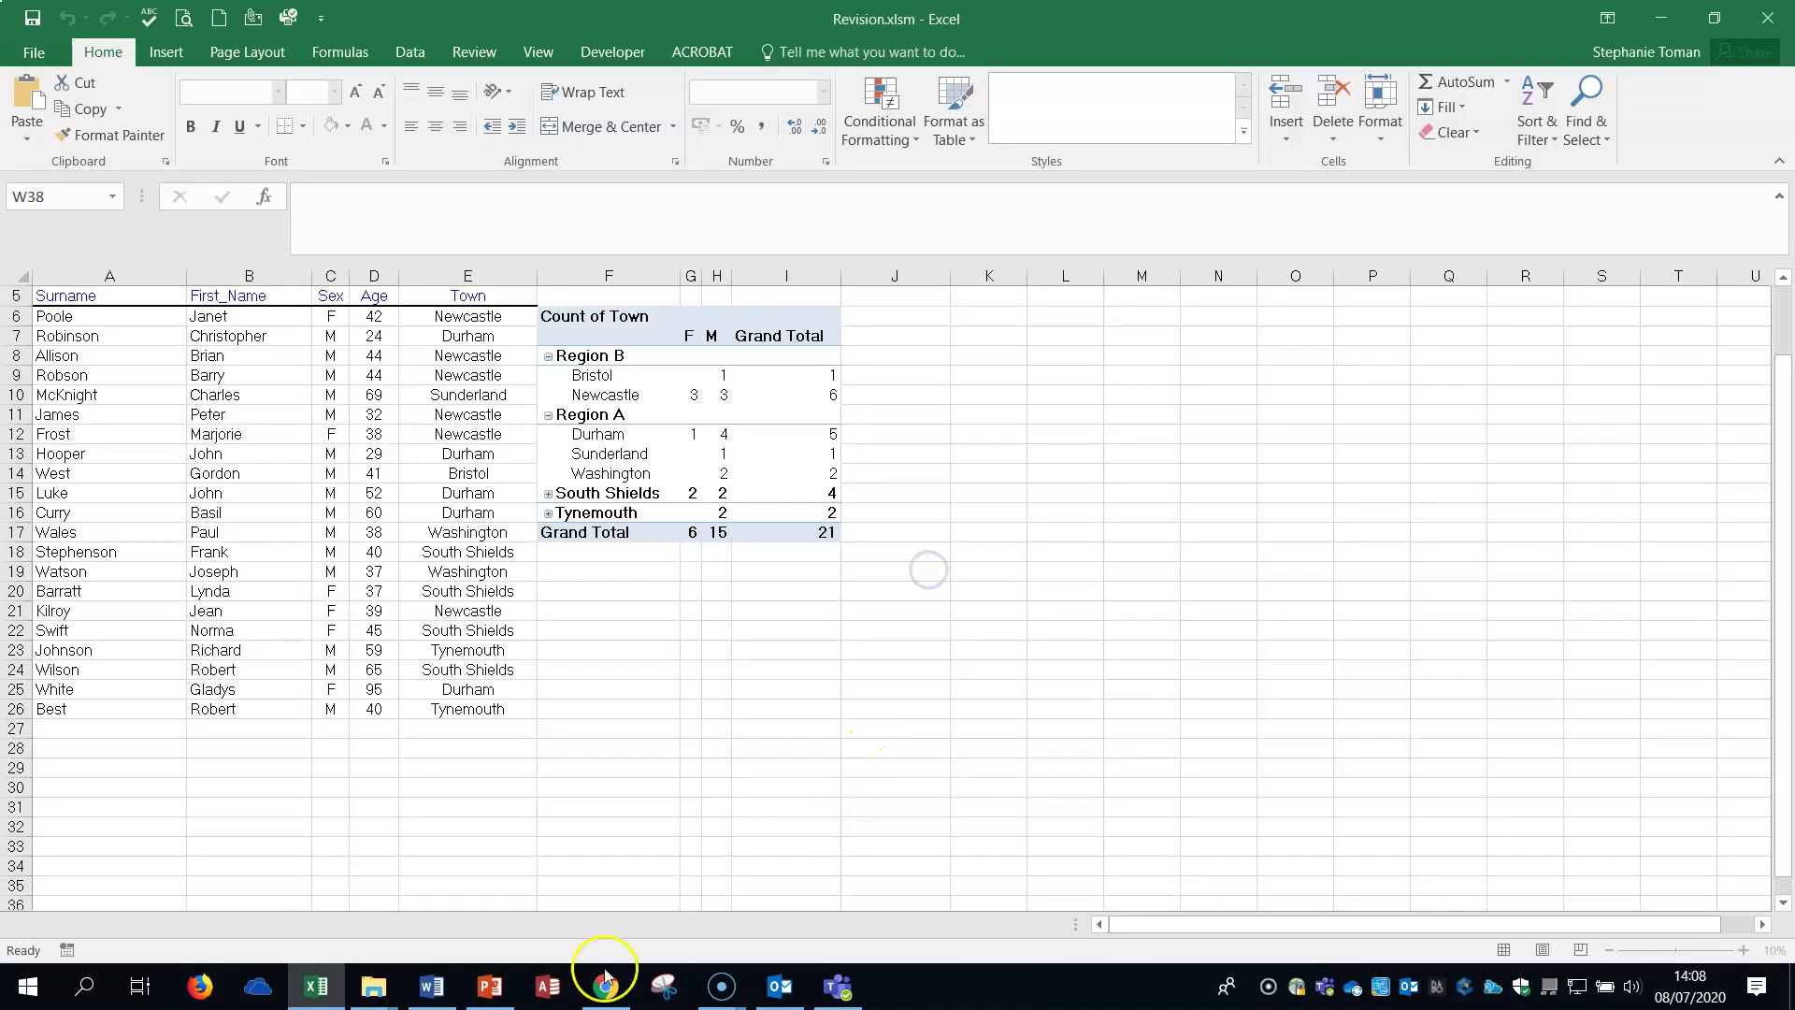
click(134, 922)
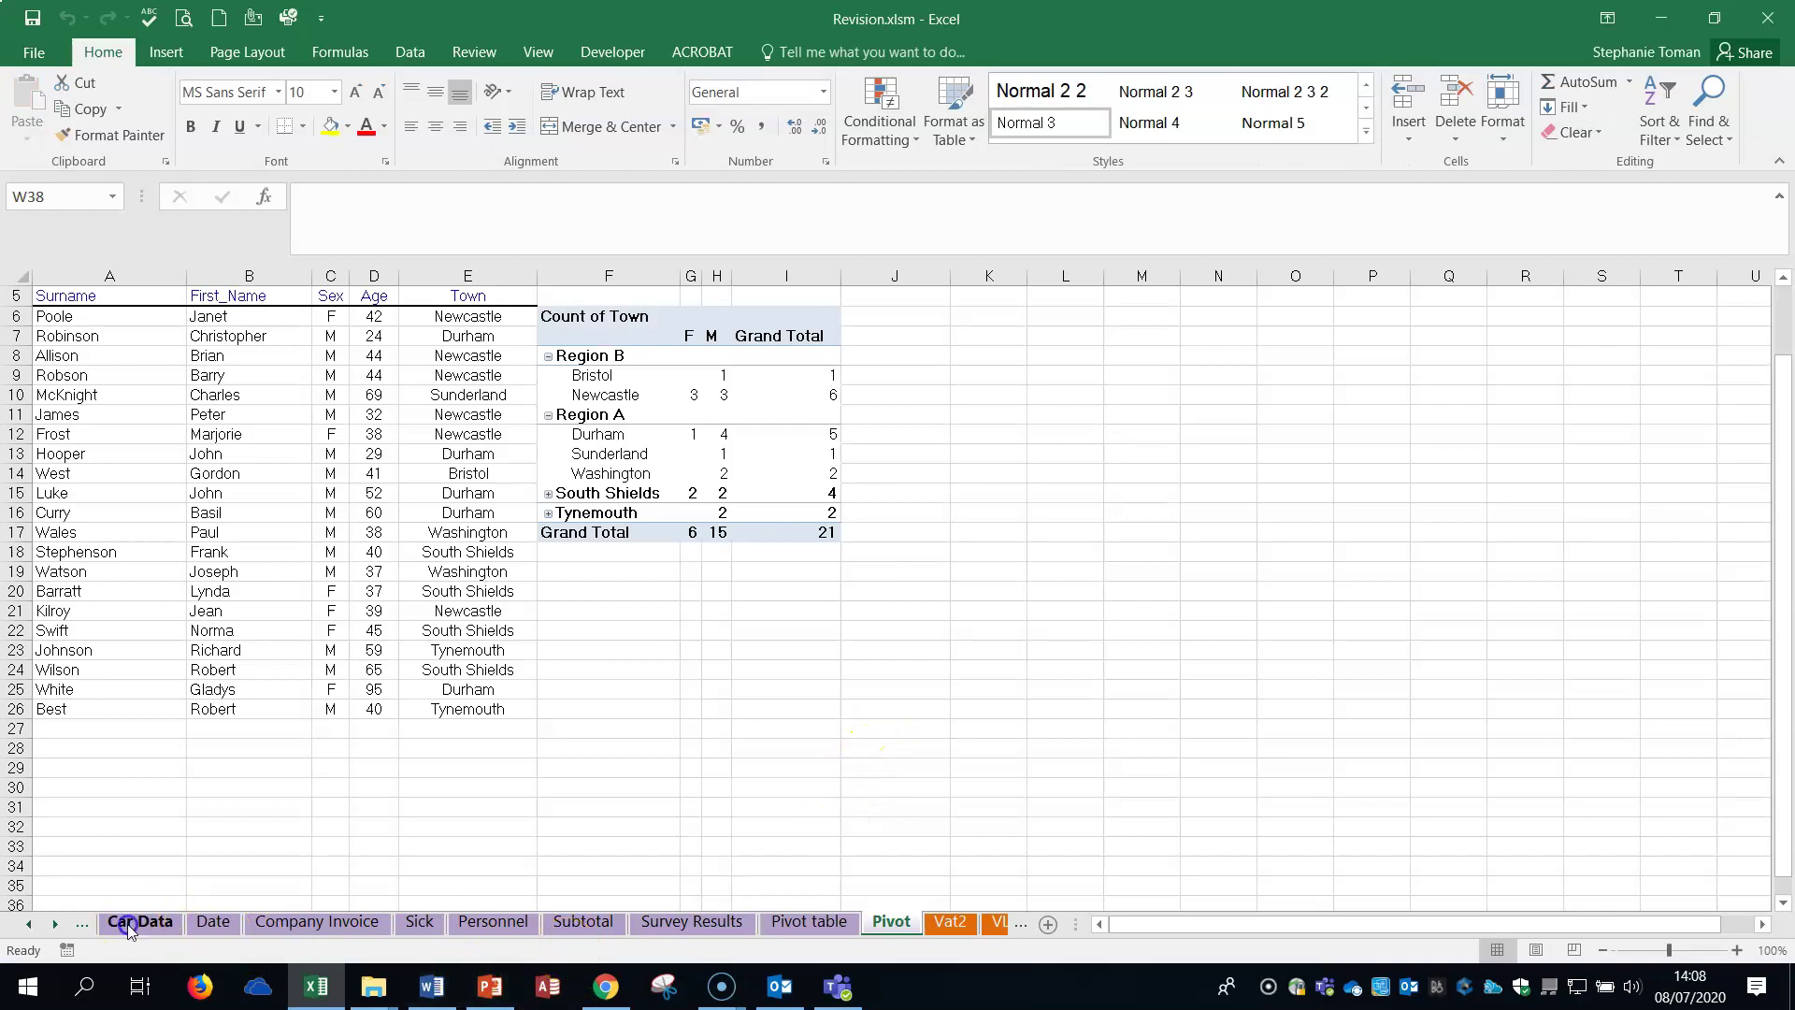
click(373, 470)
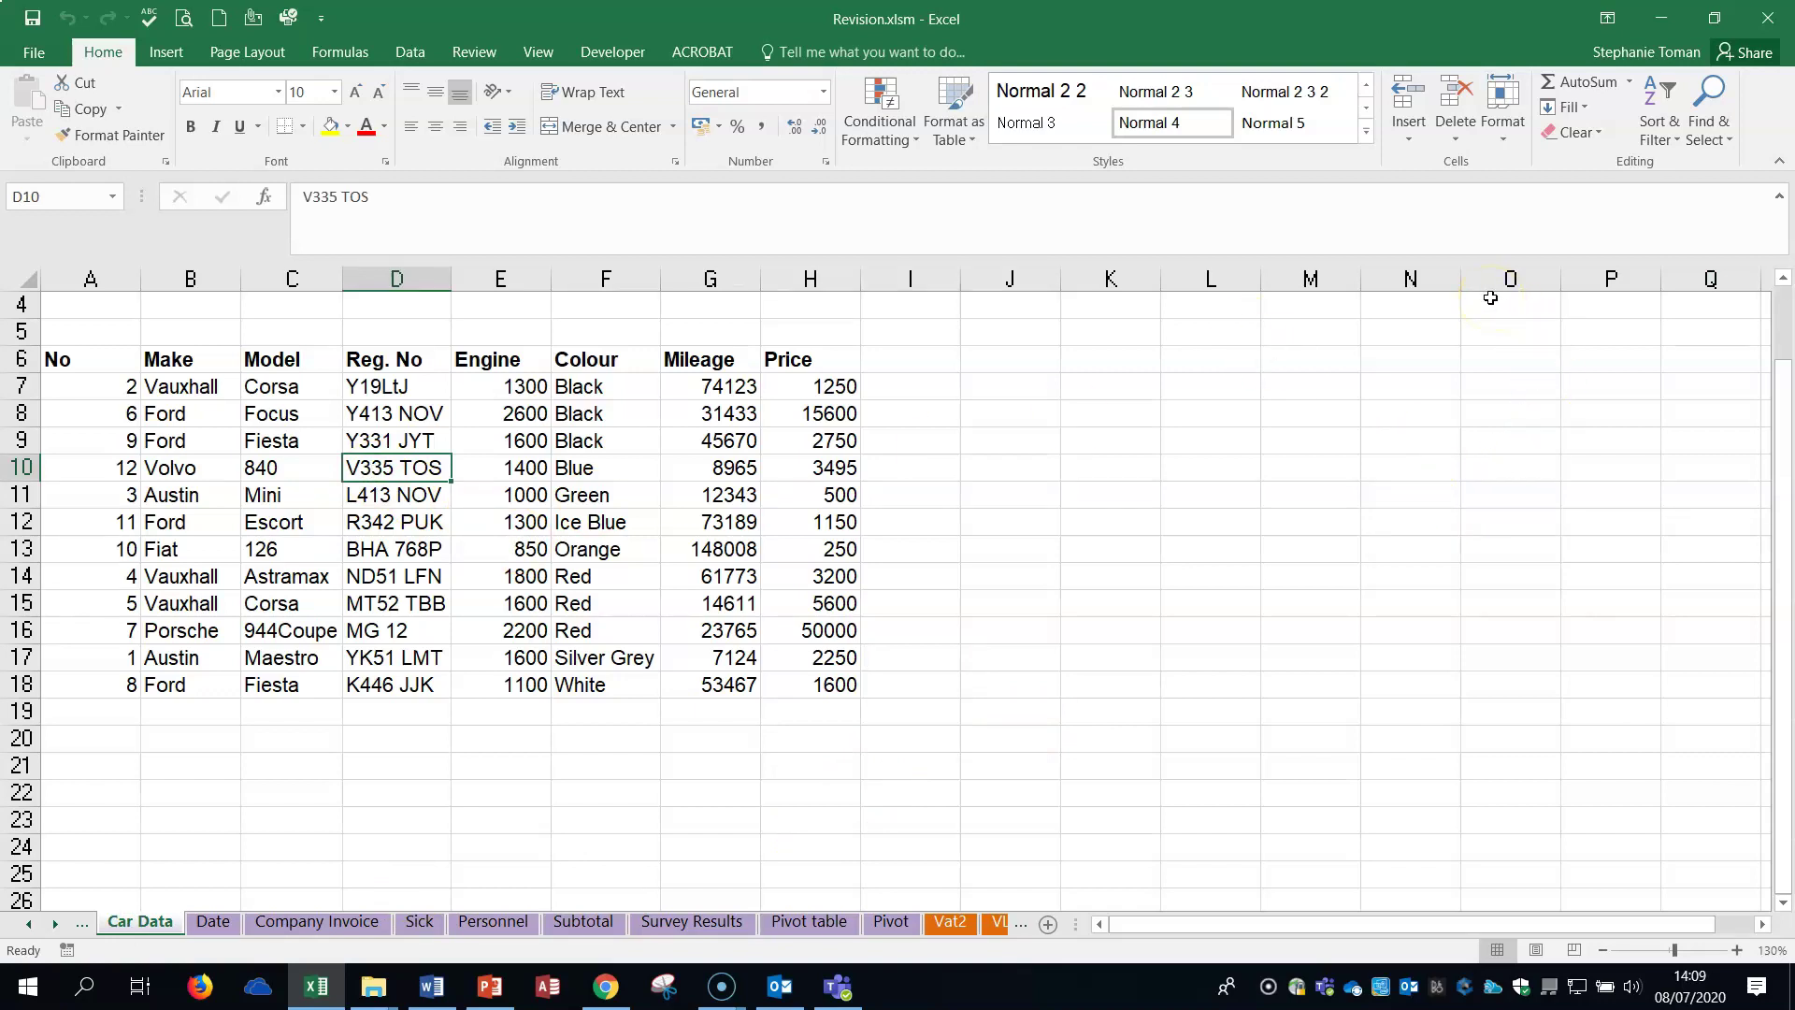
click(1672, 138)
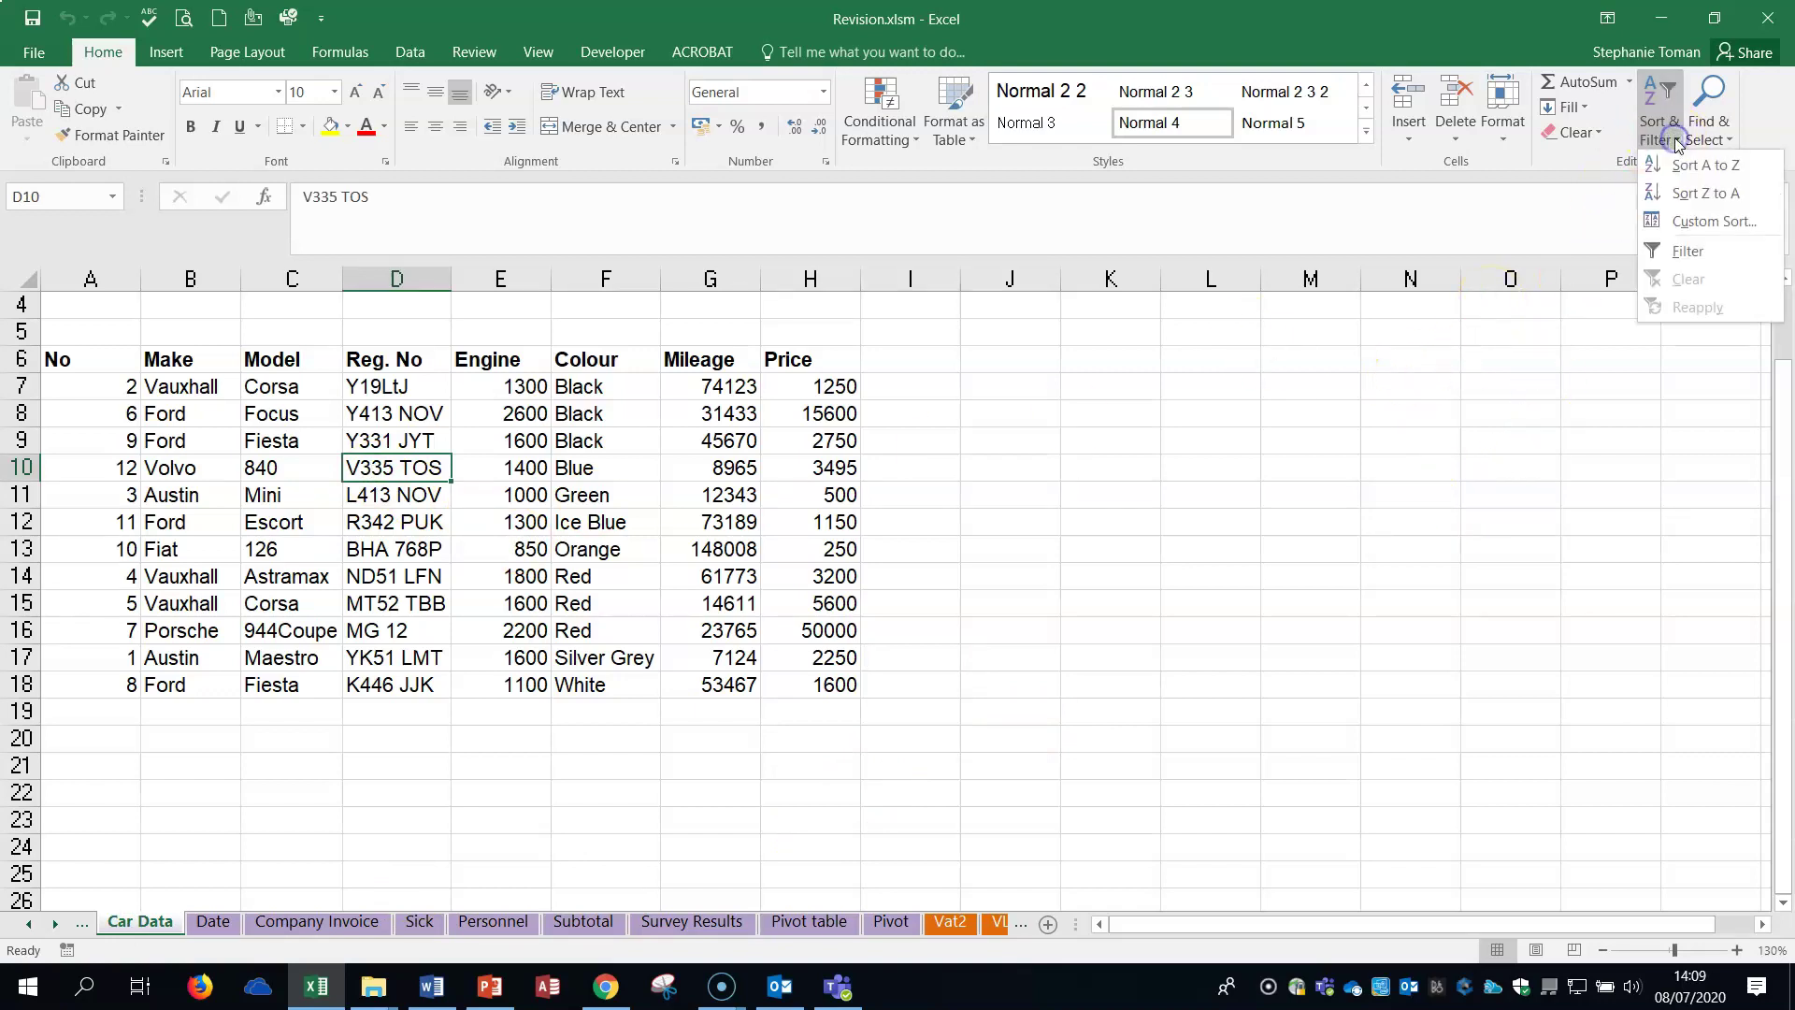
click(1708, 226)
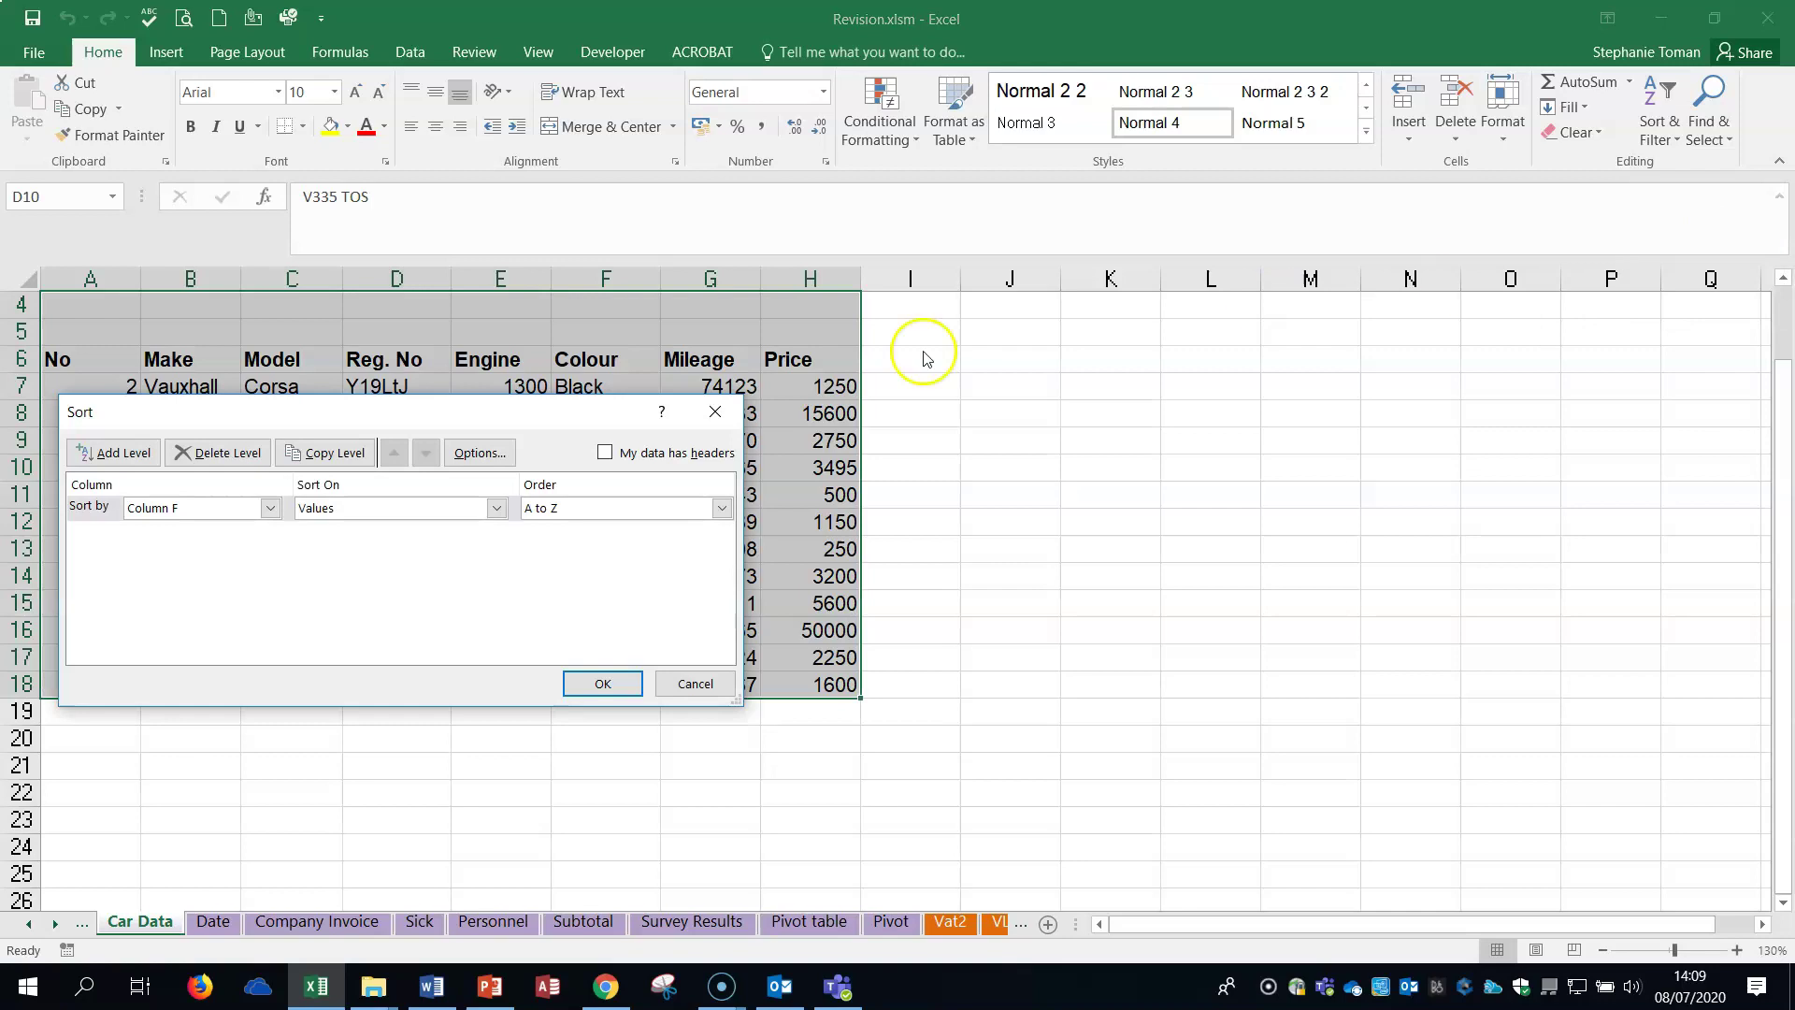
drag(451, 411, 1360, 354)
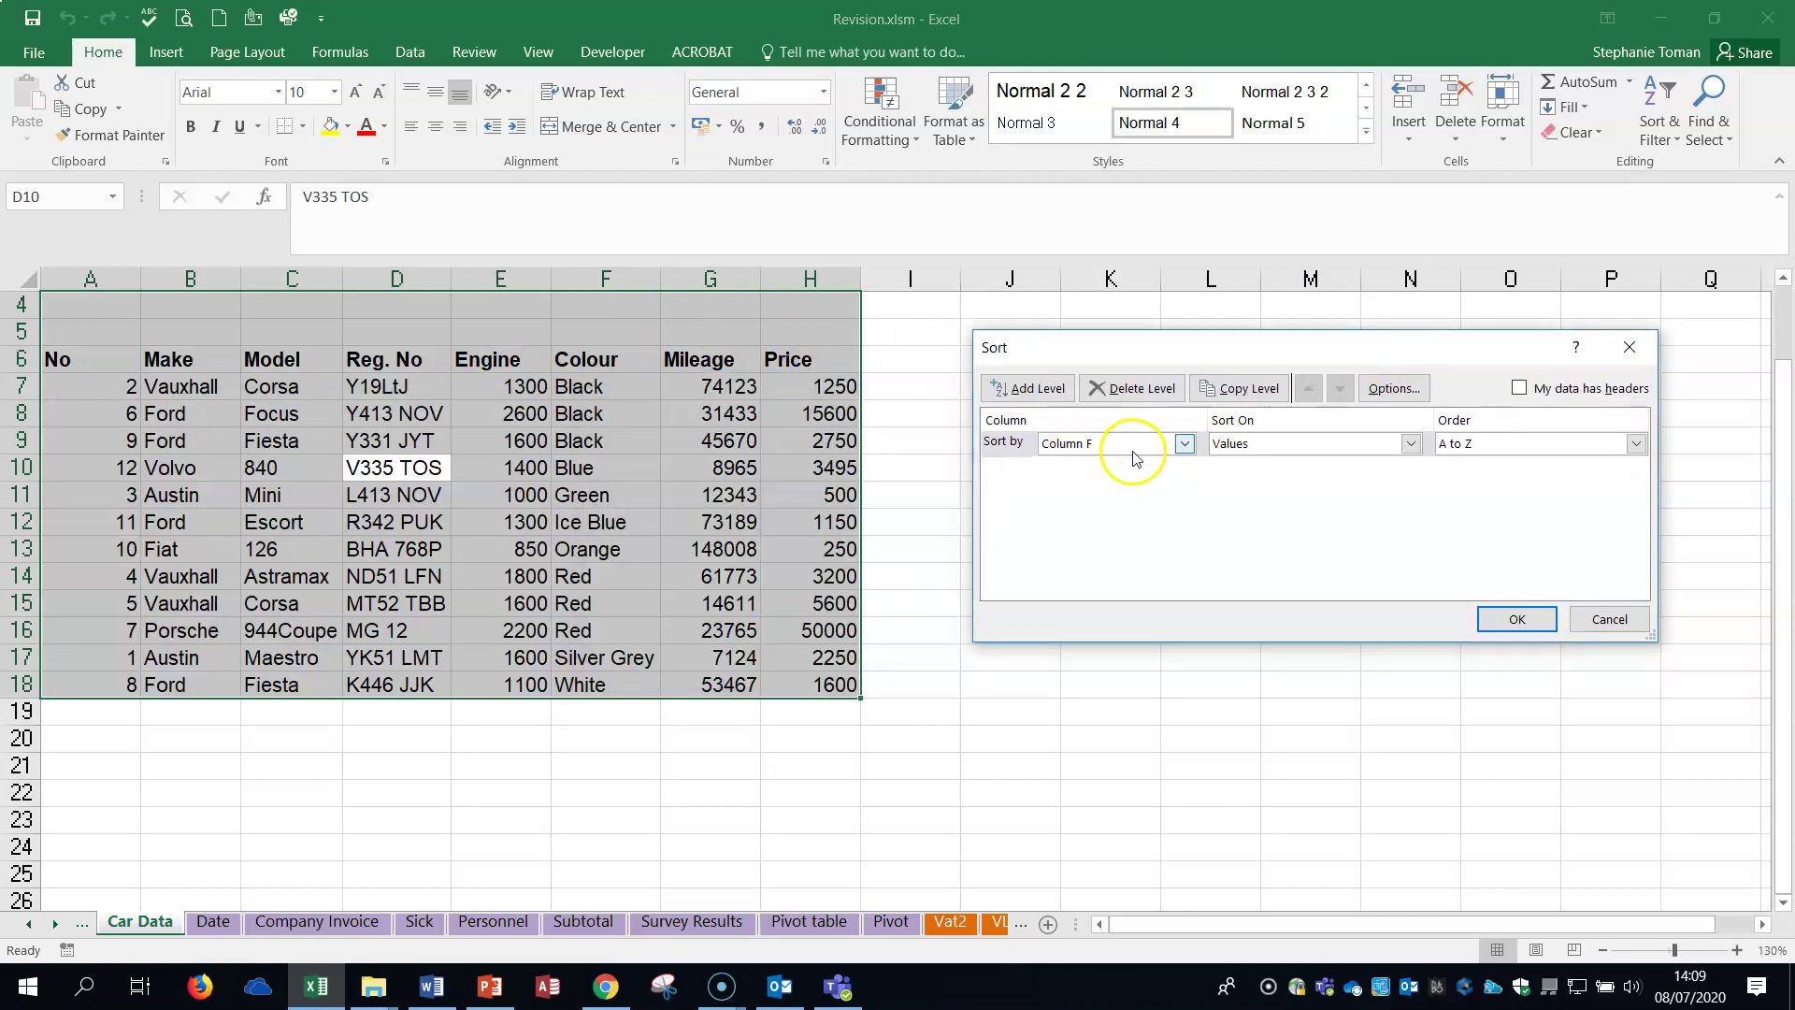
click(1518, 389)
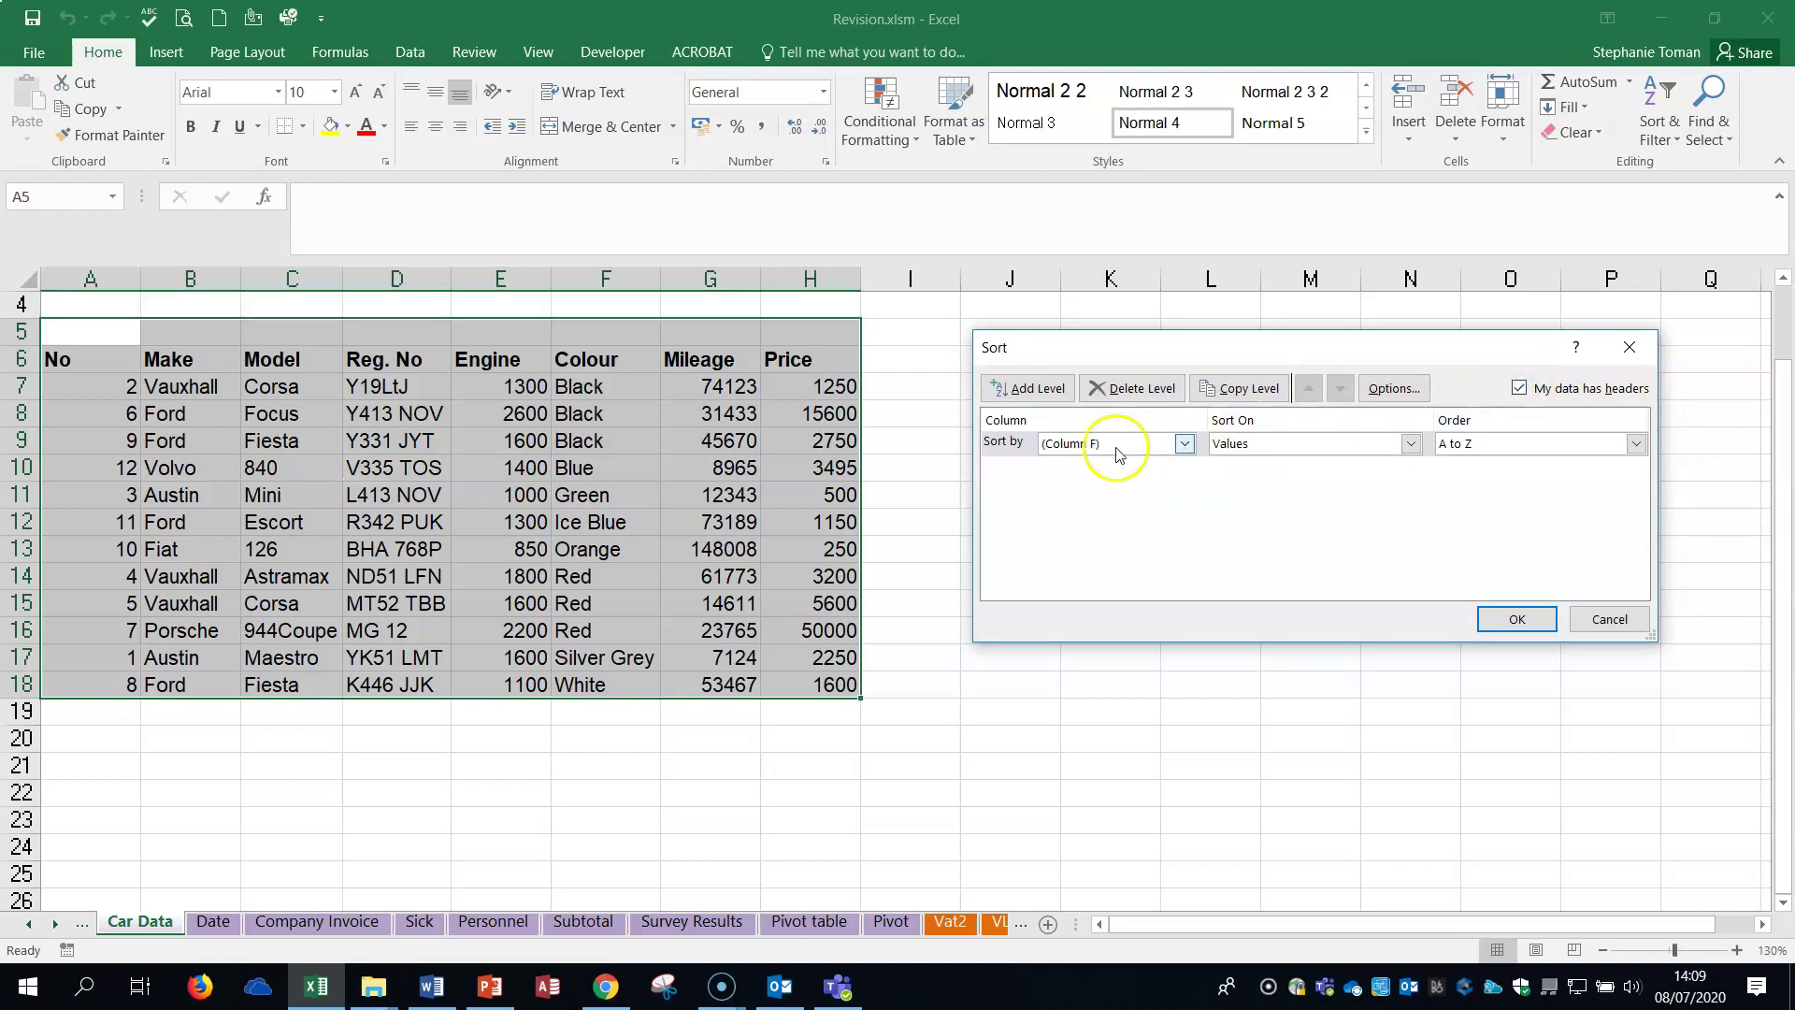
click(1185, 443)
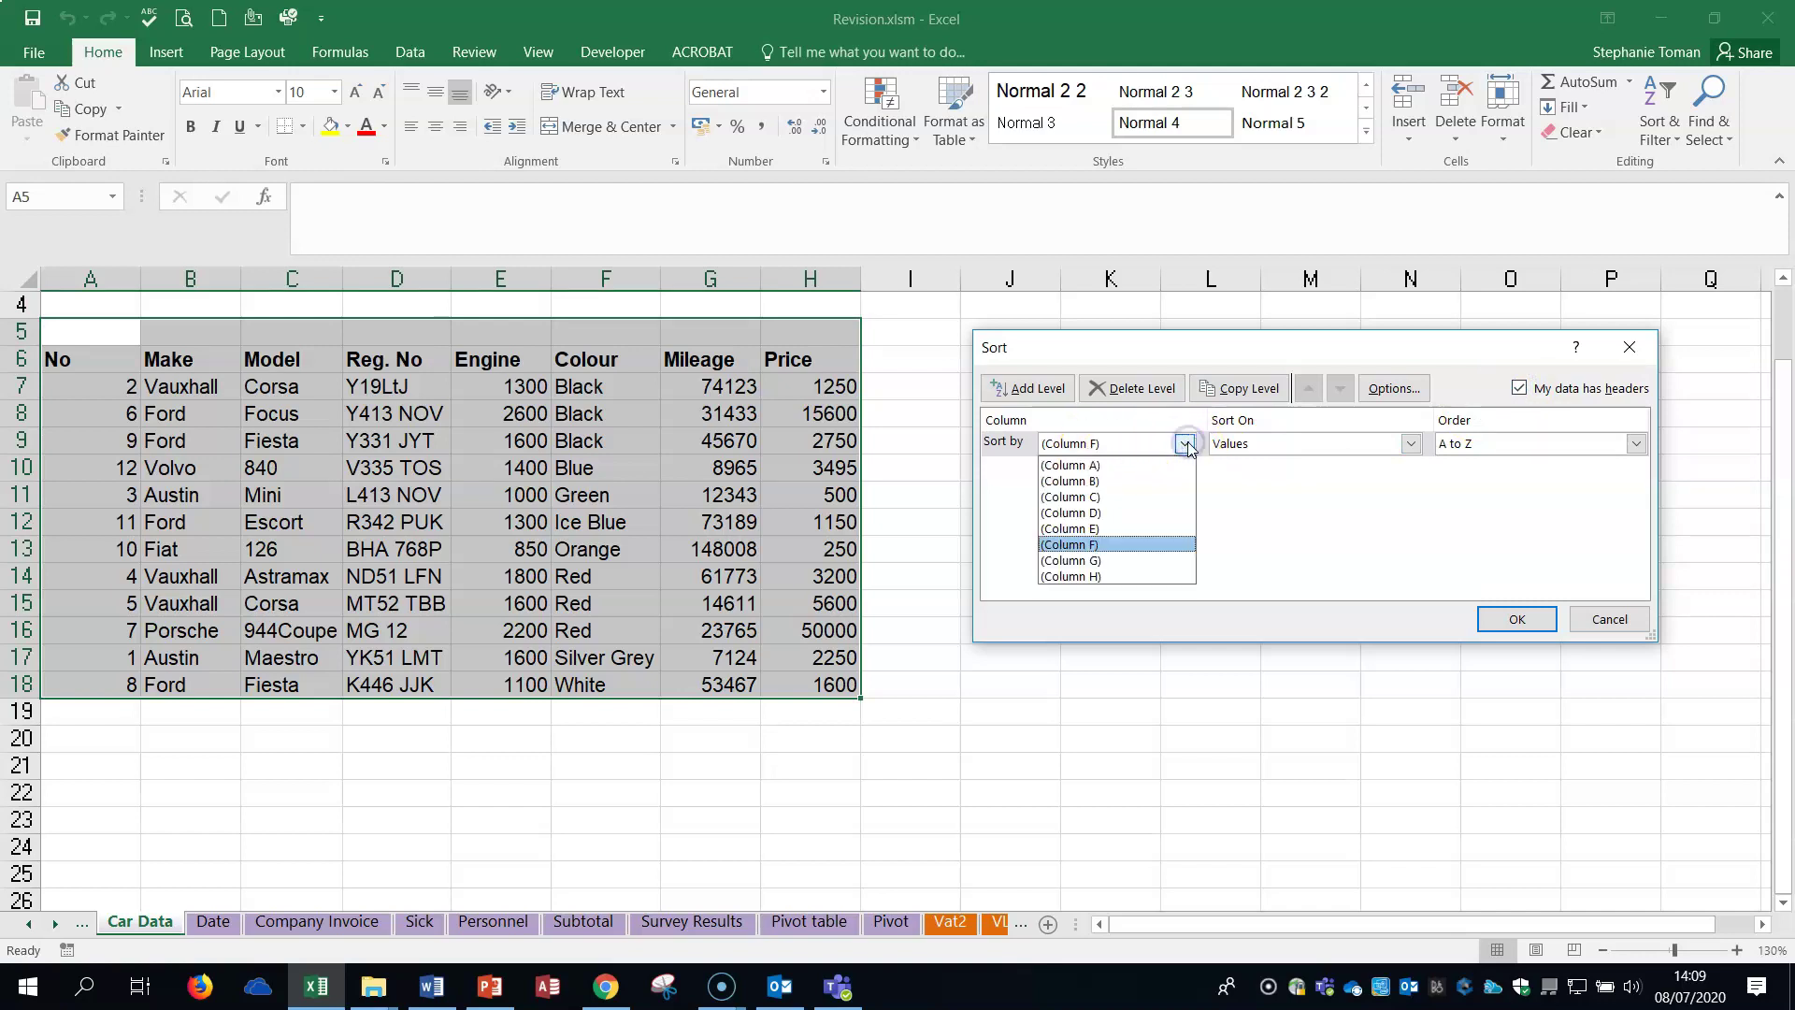
click(1601, 629)
click(1604, 625)
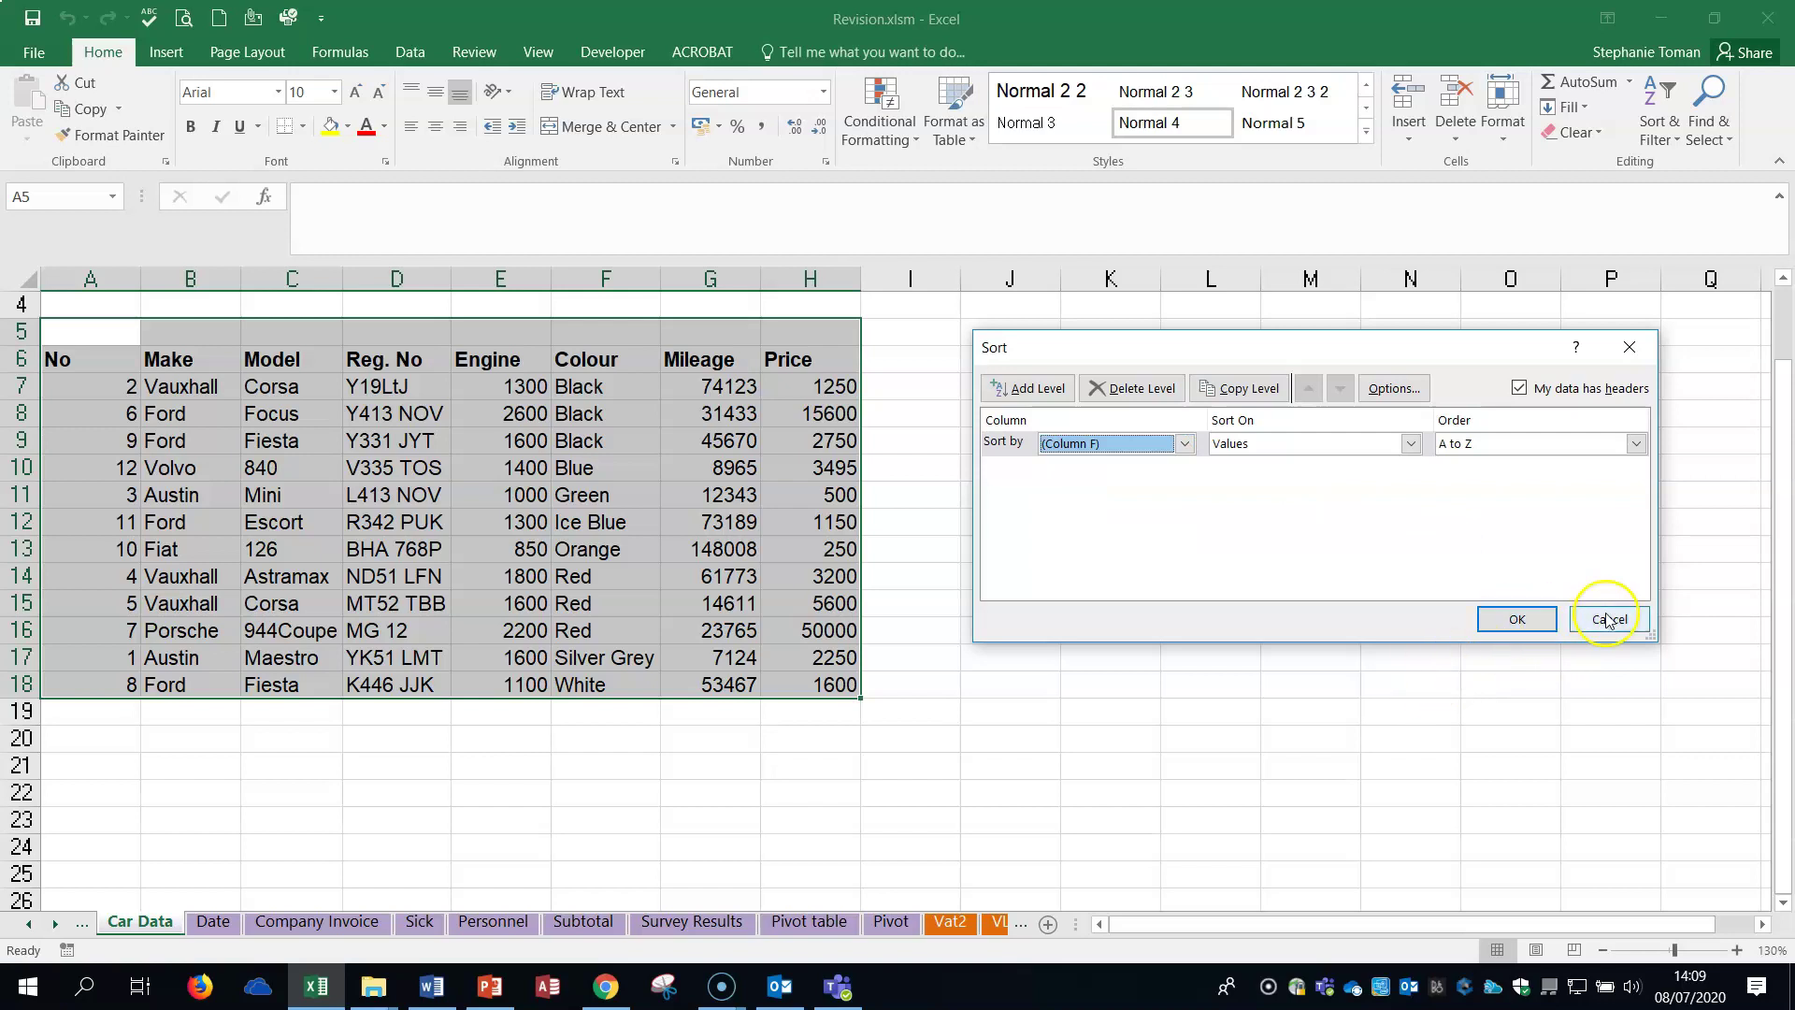
click(1608, 619)
click(1511, 681)
- Start a custom sort on the car table A6:H18, with its first row treated as headers
click(70, 360)
drag(339, 382, 797, 694)
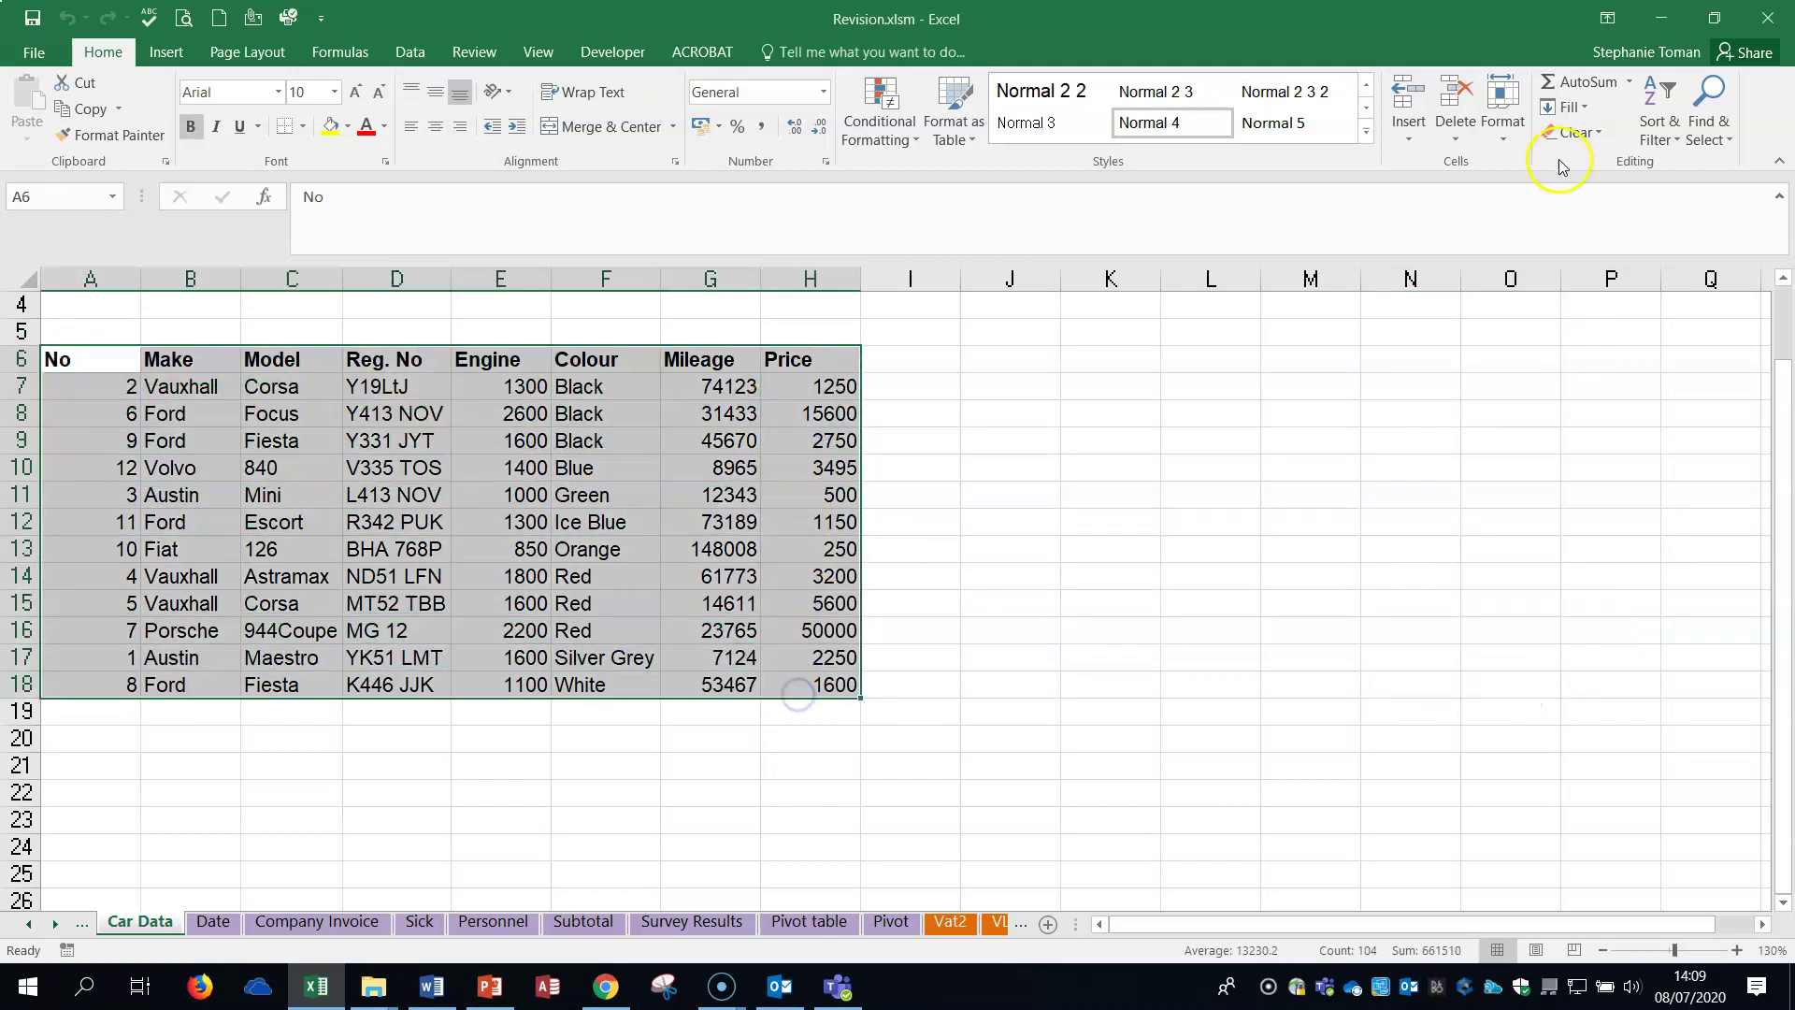
click(1669, 138)
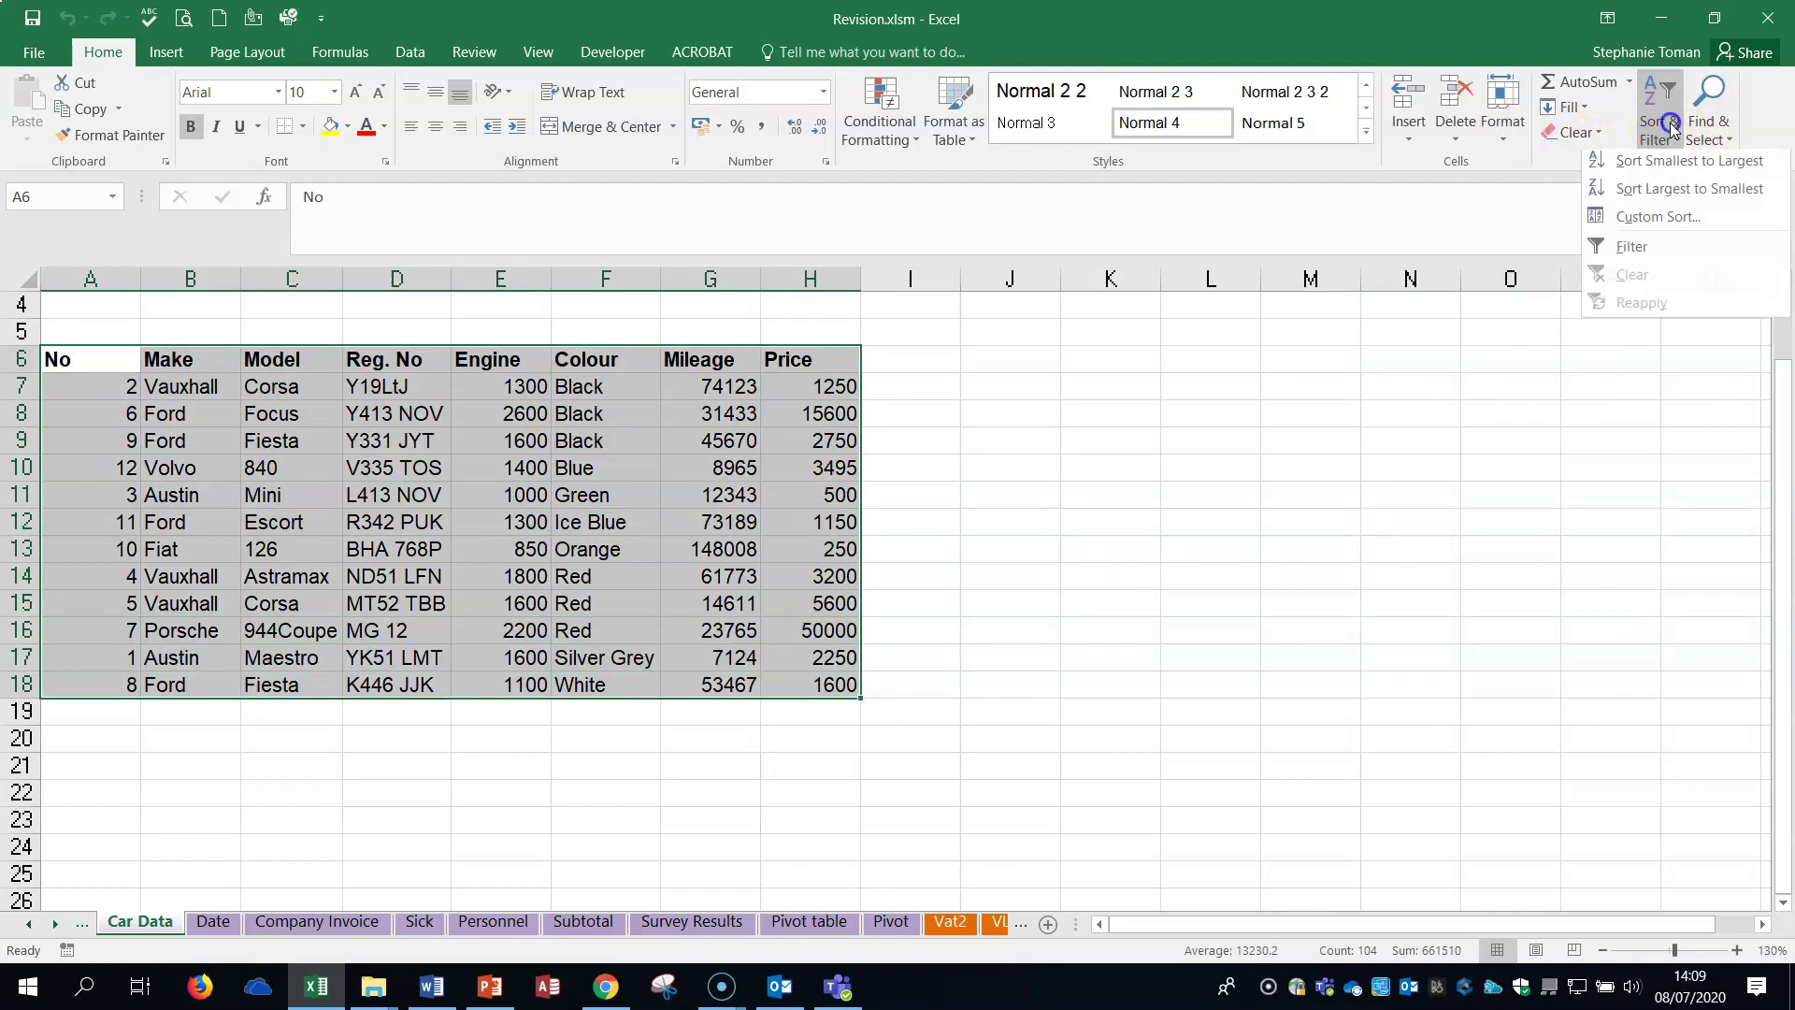
click(1657, 220)
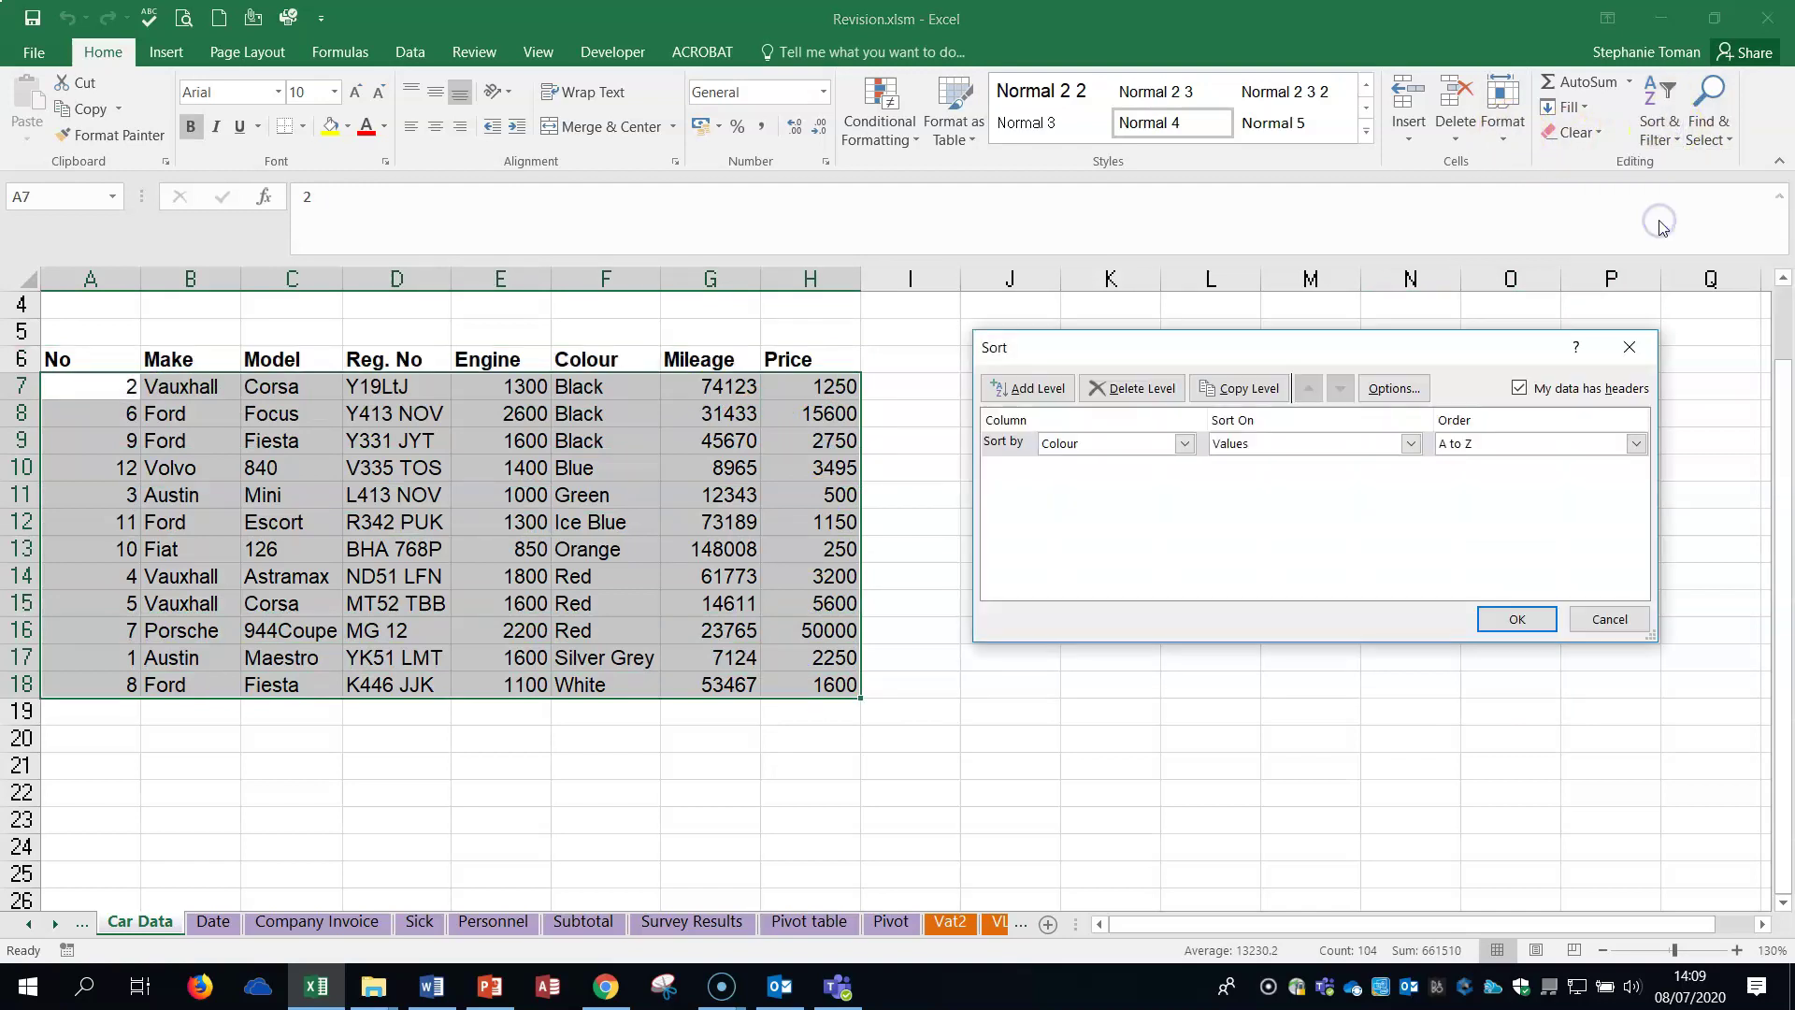
click(1184, 445)
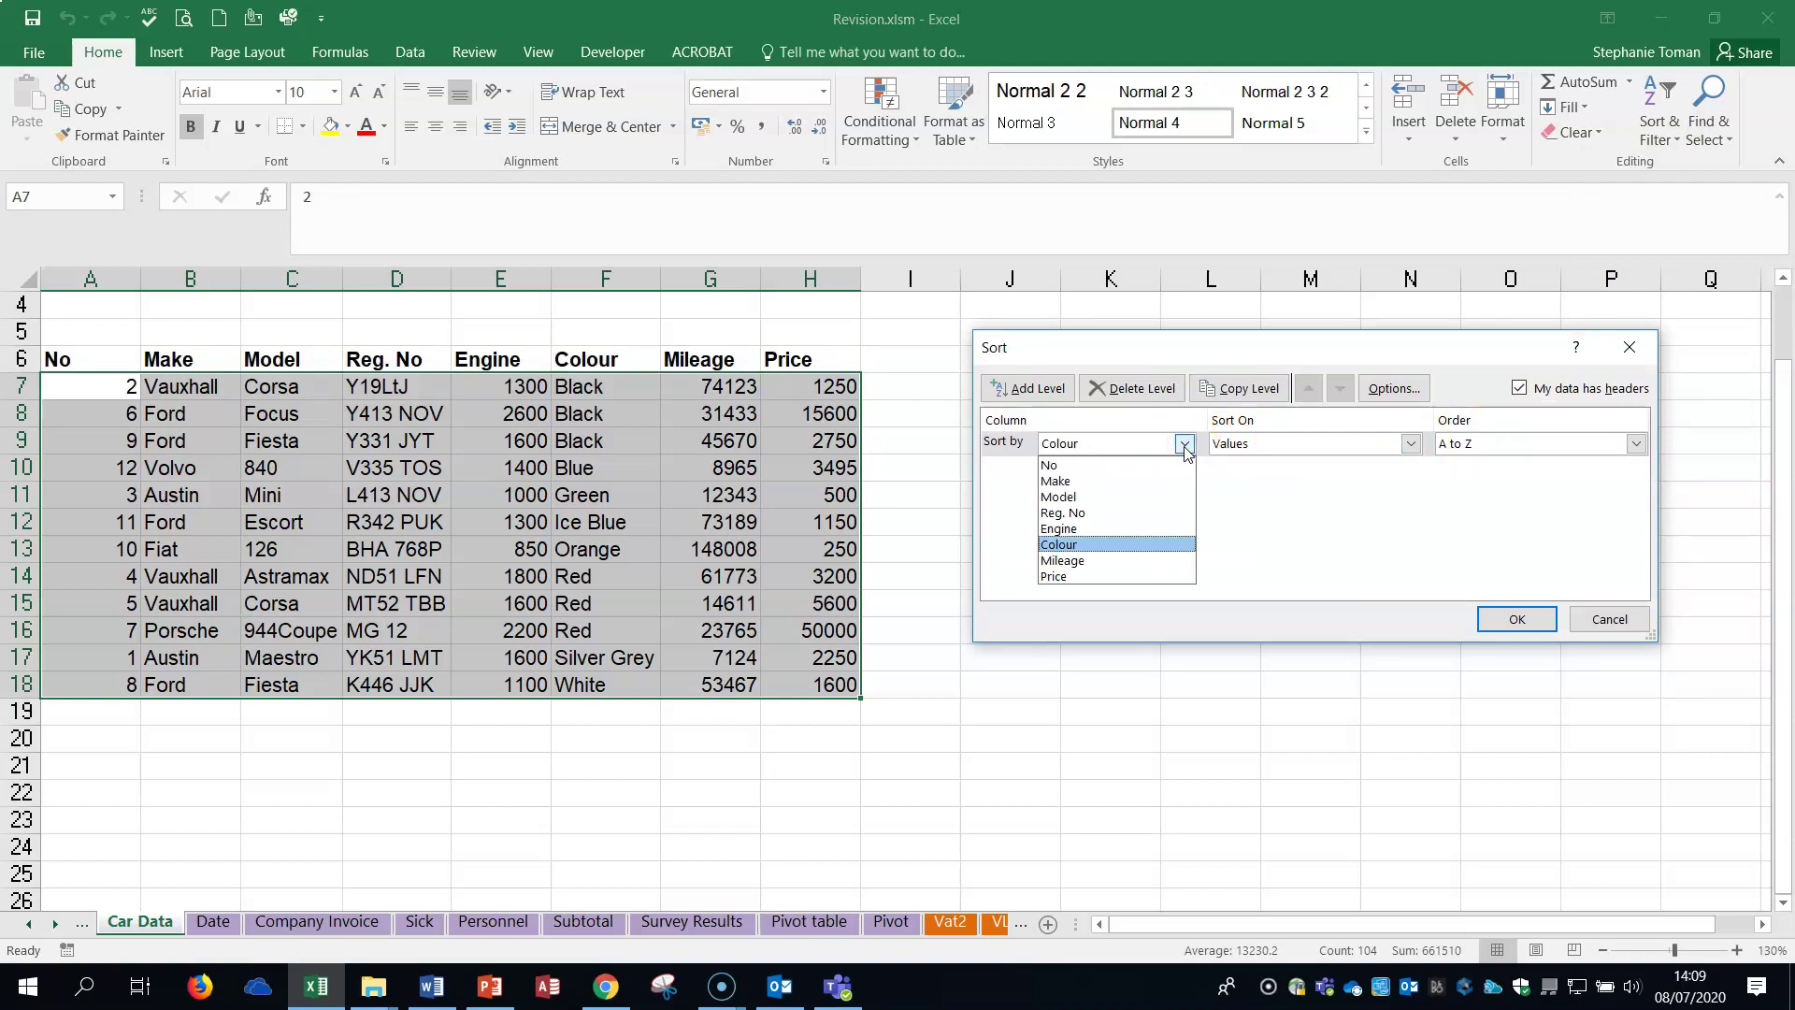
click(1519, 387)
click(1519, 387)
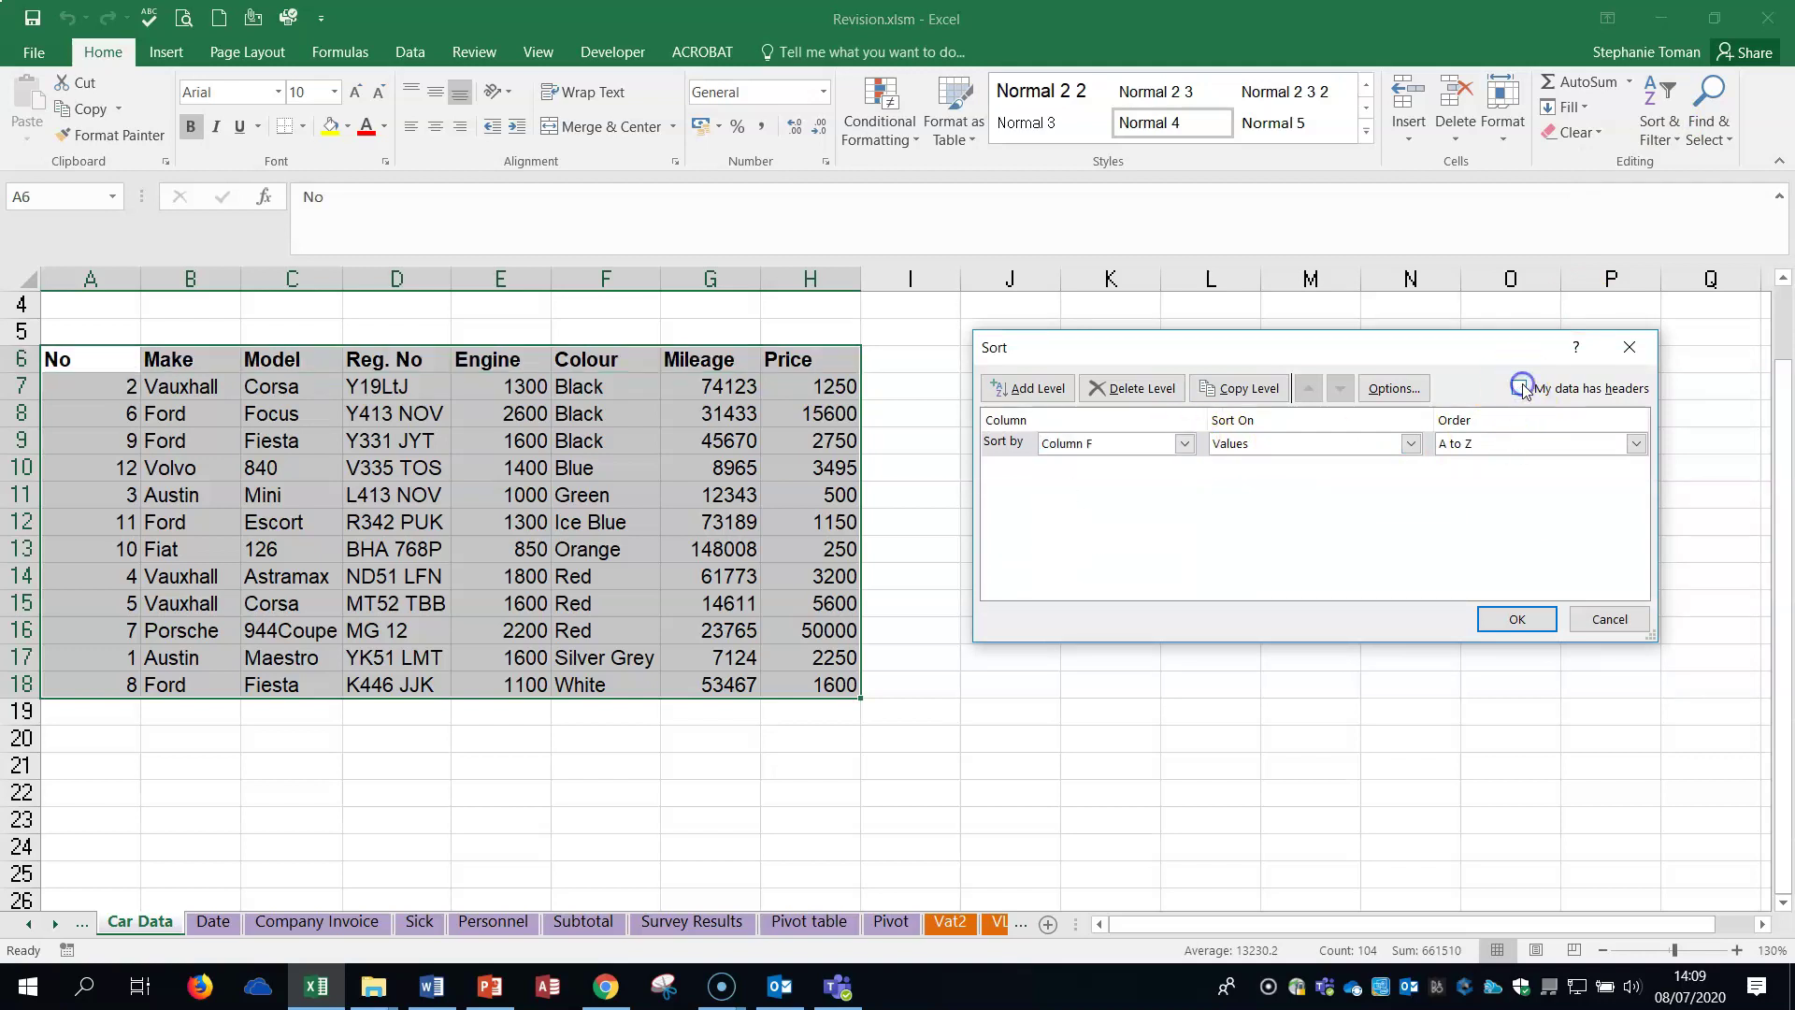
click(1520, 387)
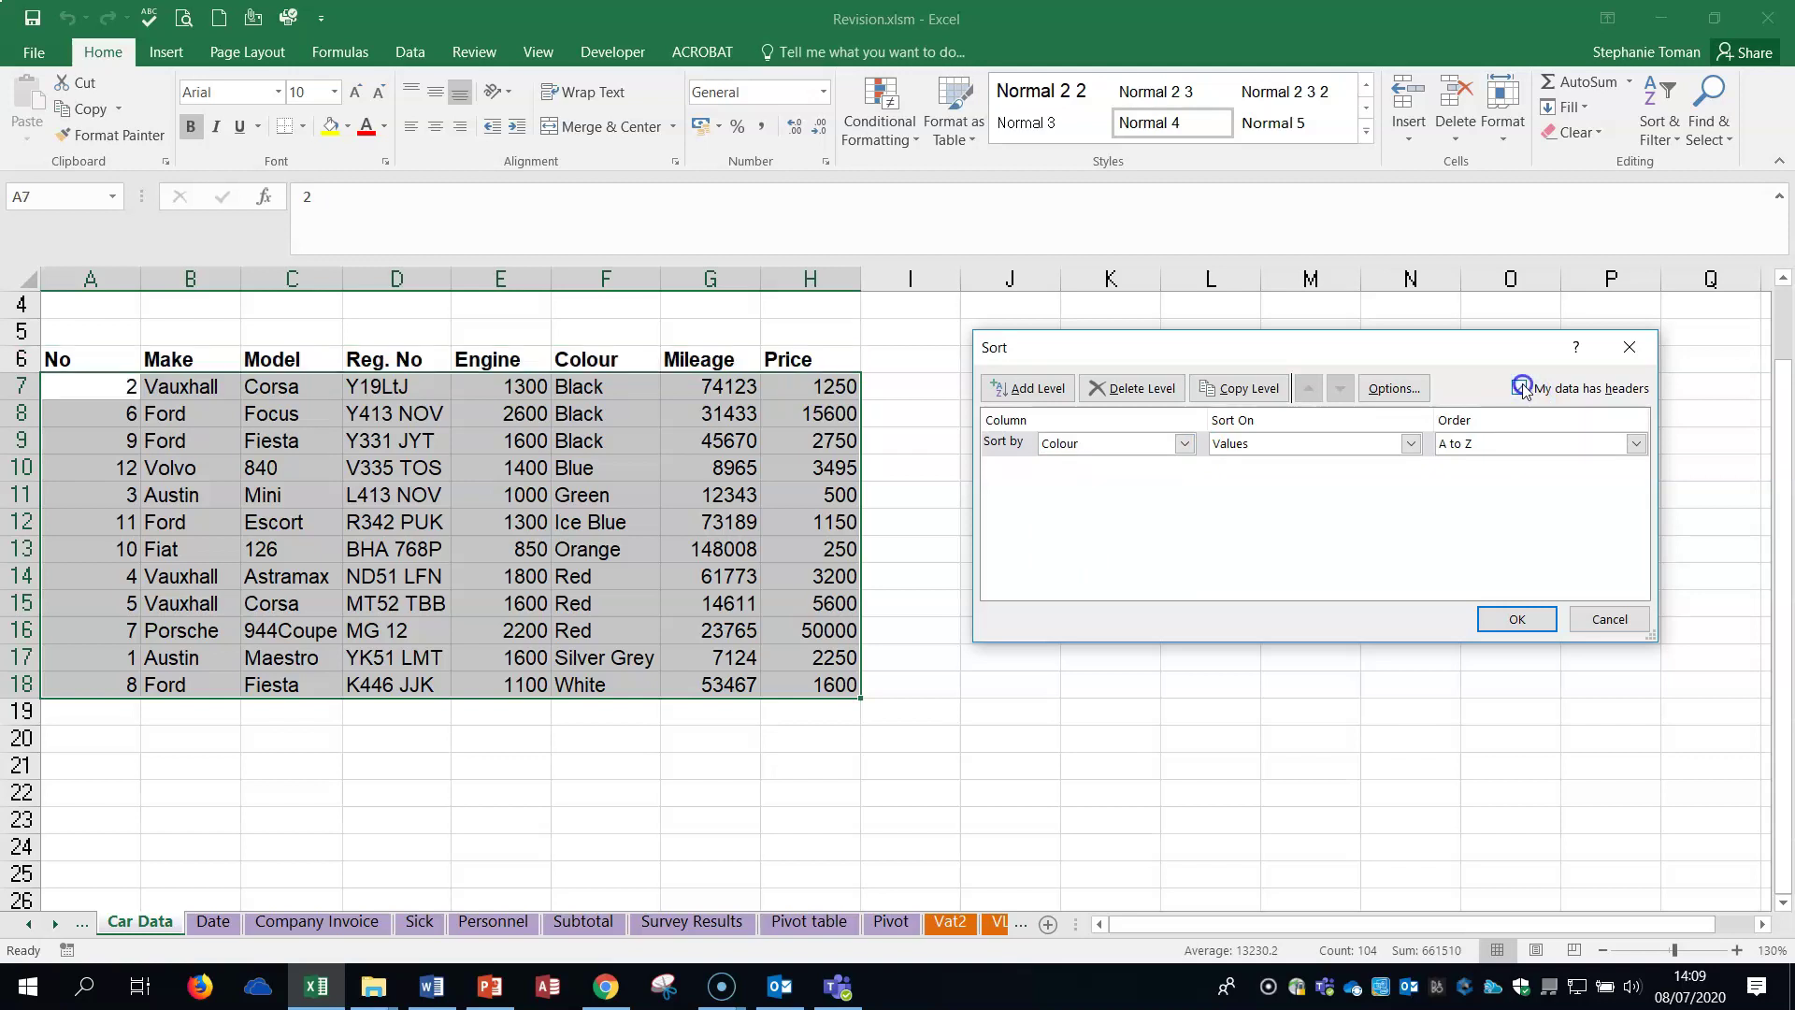
- Set the first sort level to Make in Z to A order
click(1185, 444)
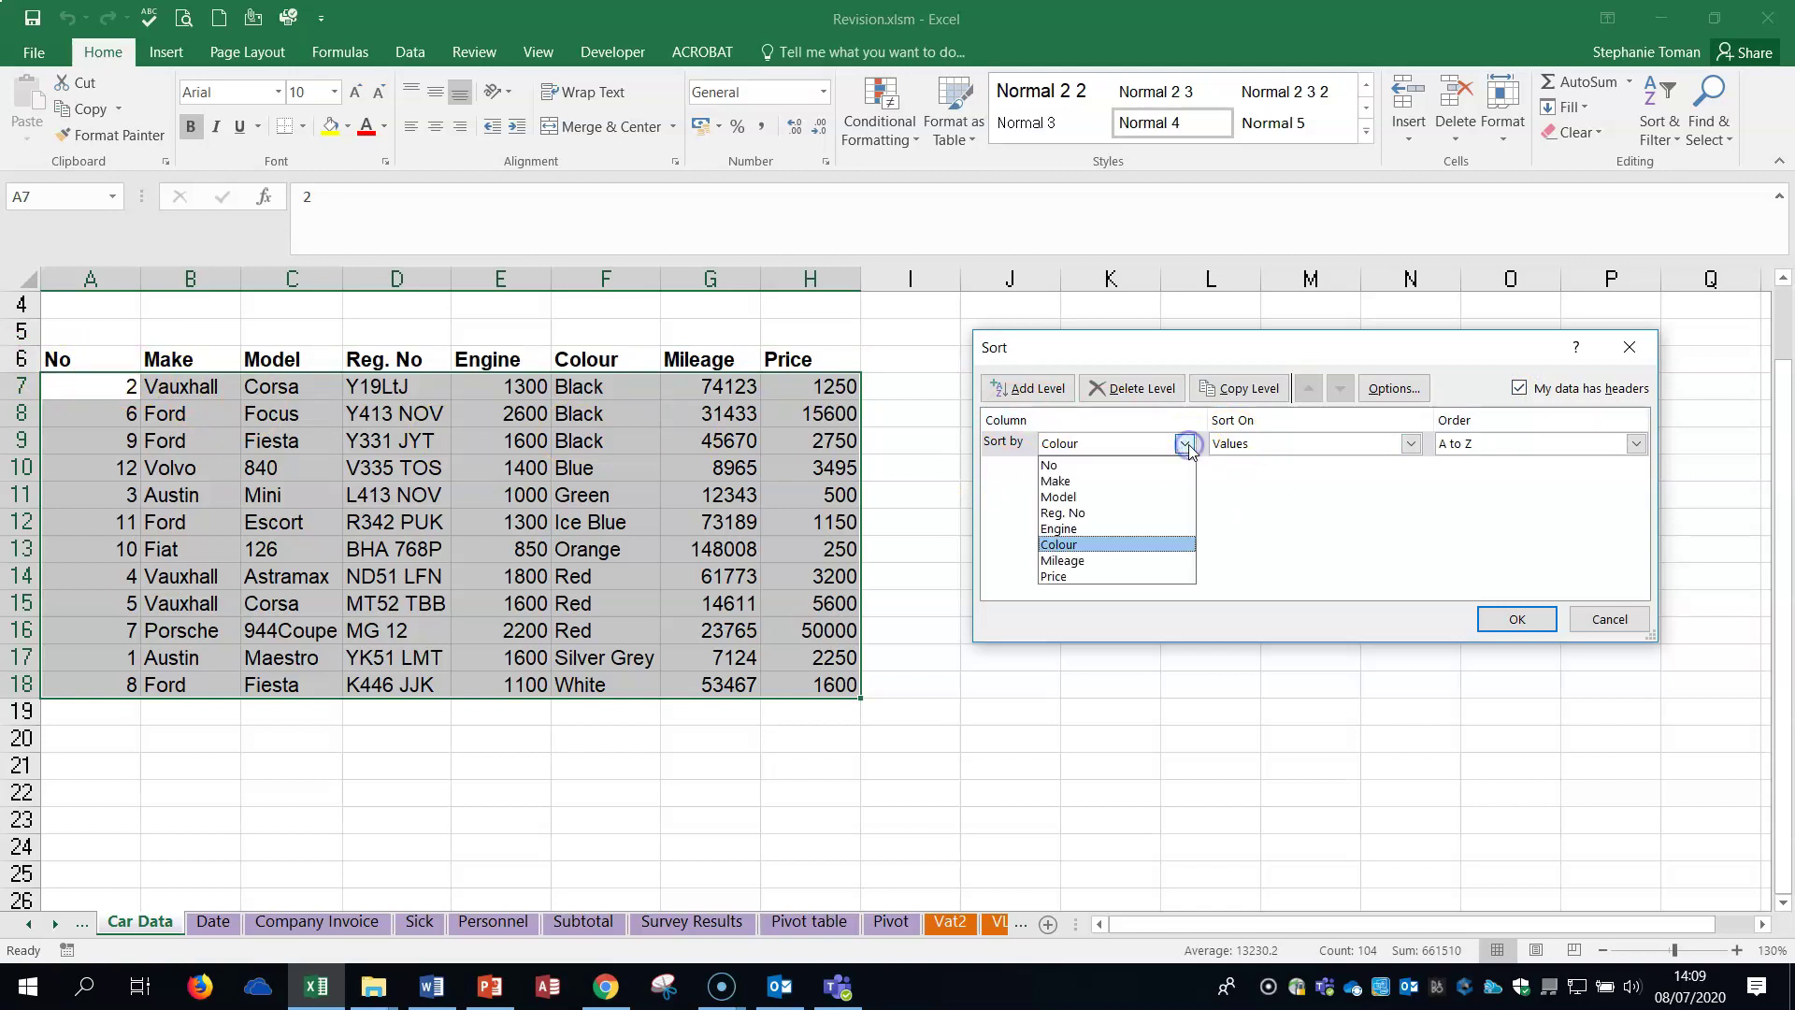
click(1119, 485)
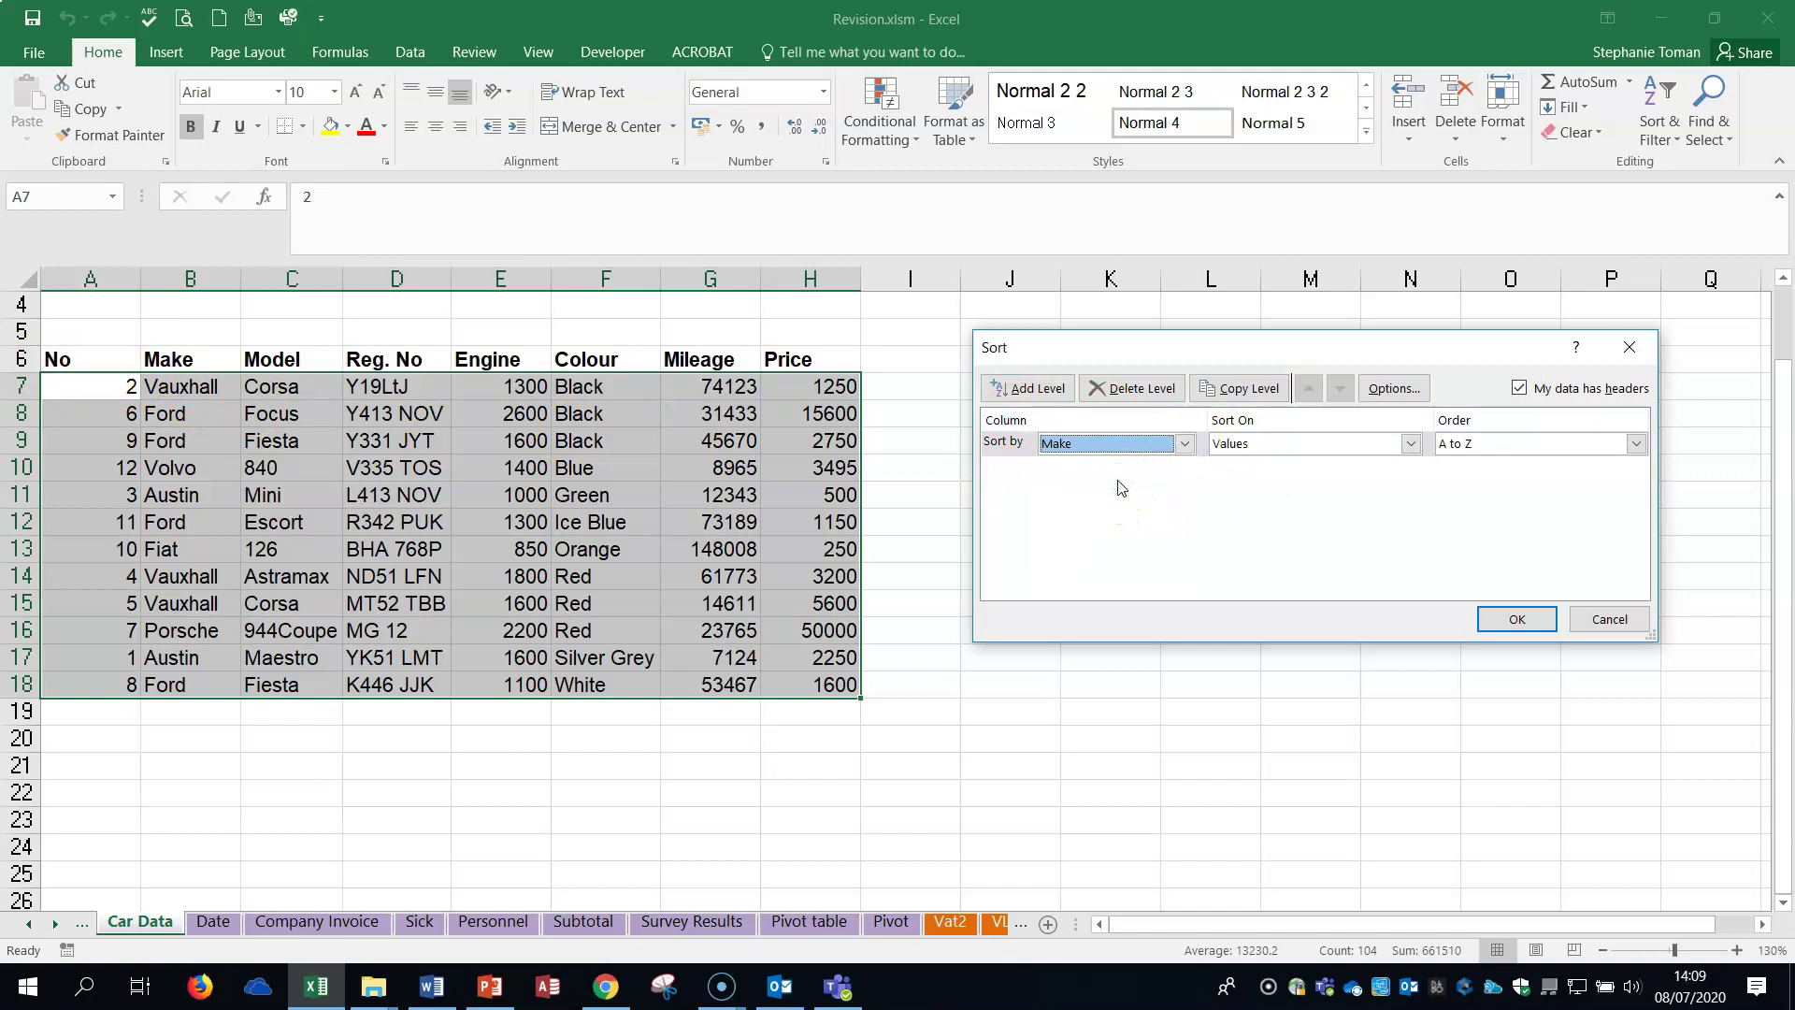
click(1639, 447)
click(1561, 478)
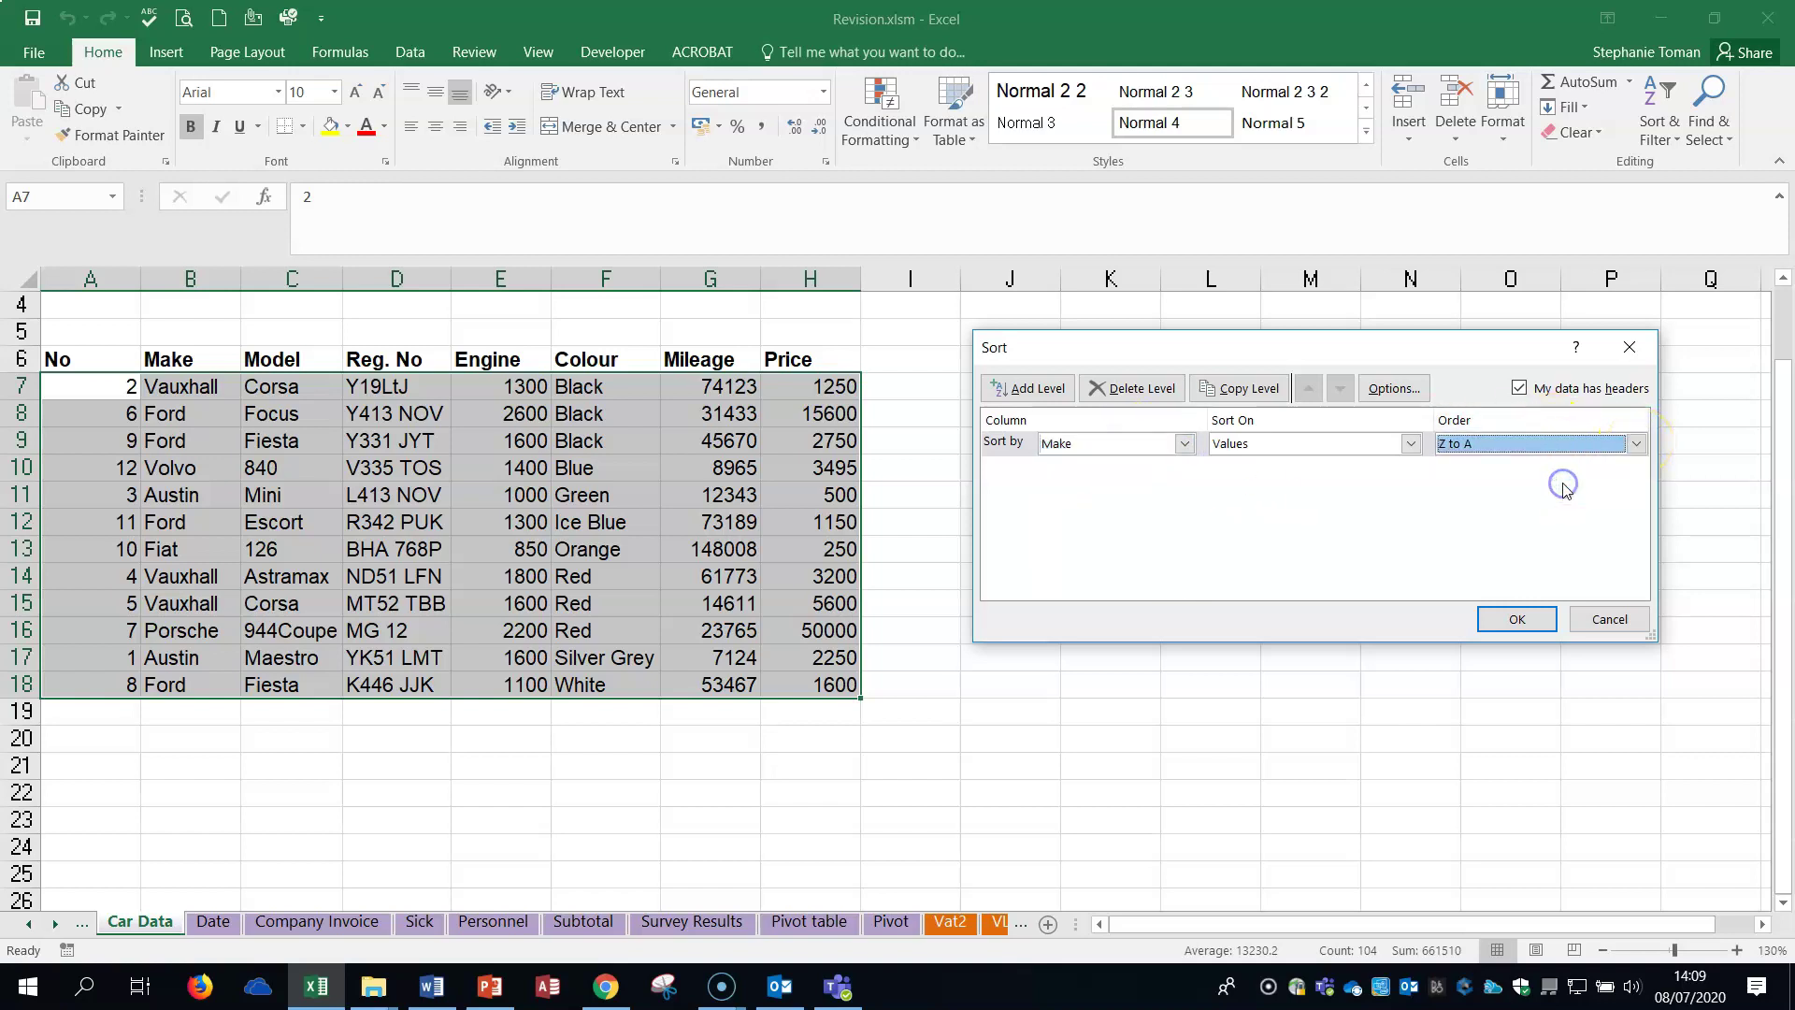
- Add a second sort level by Model in Z to A order
click(1043, 389)
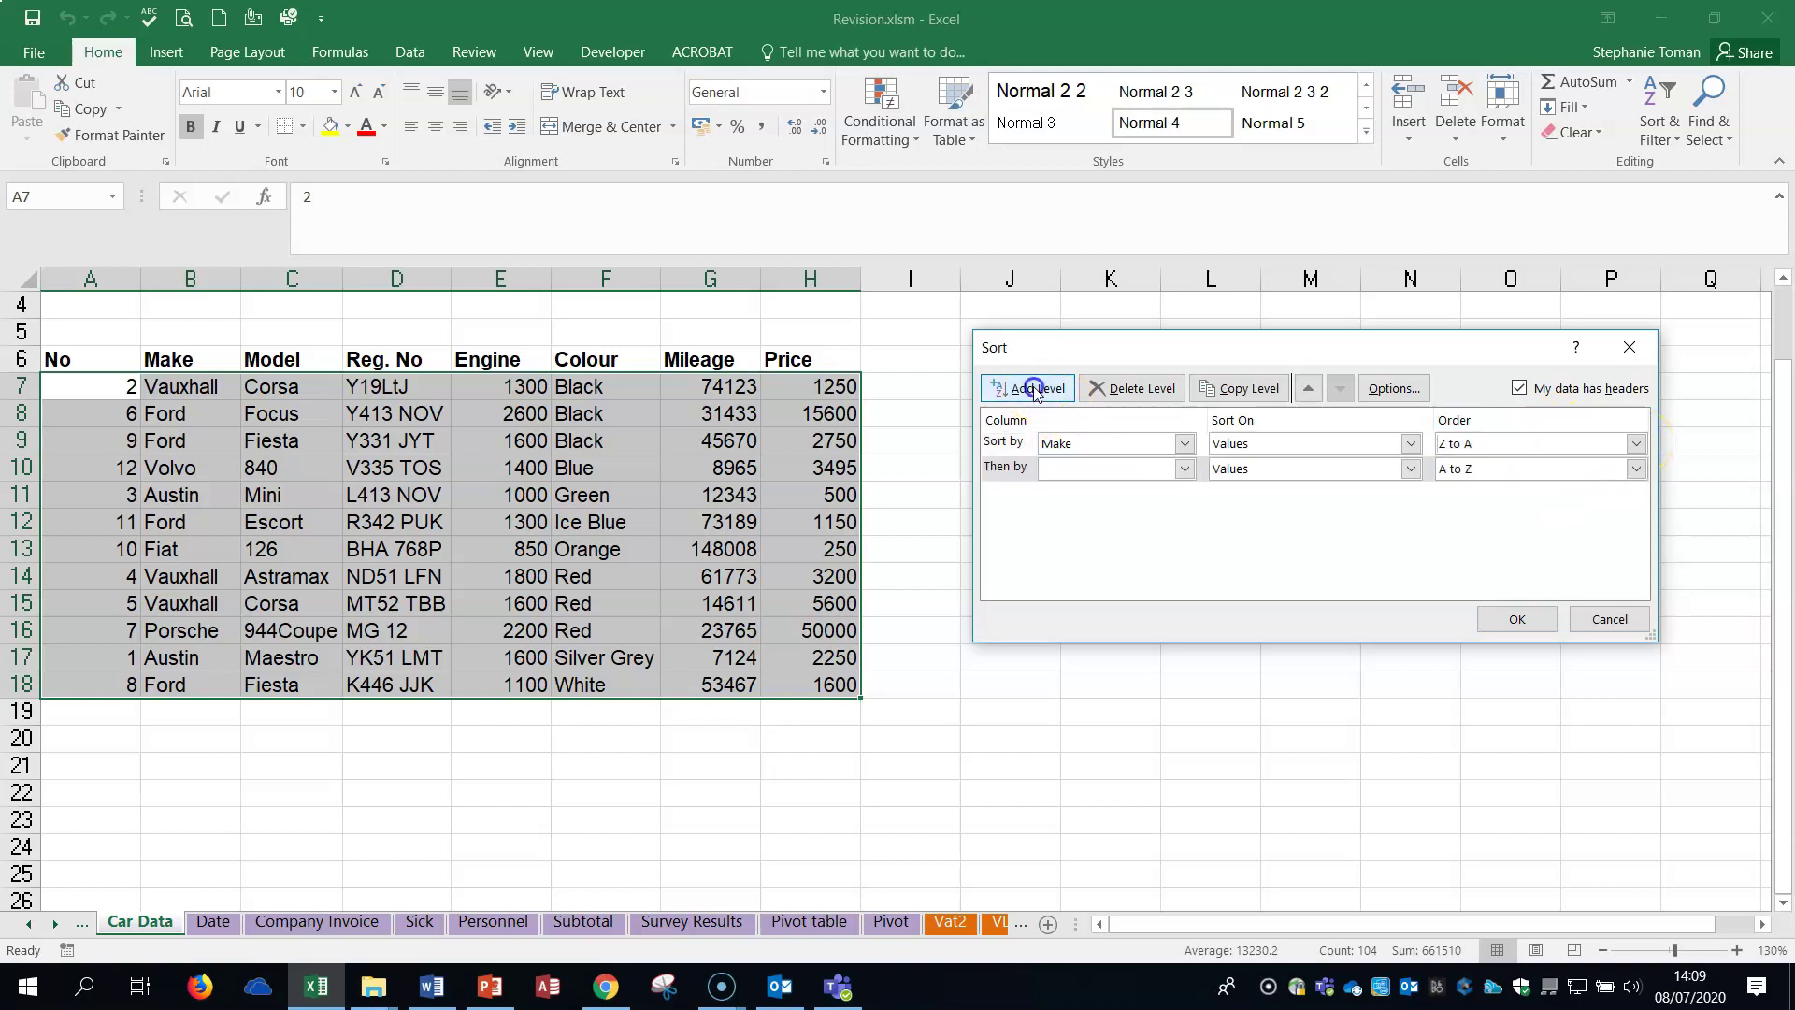
click(1184, 471)
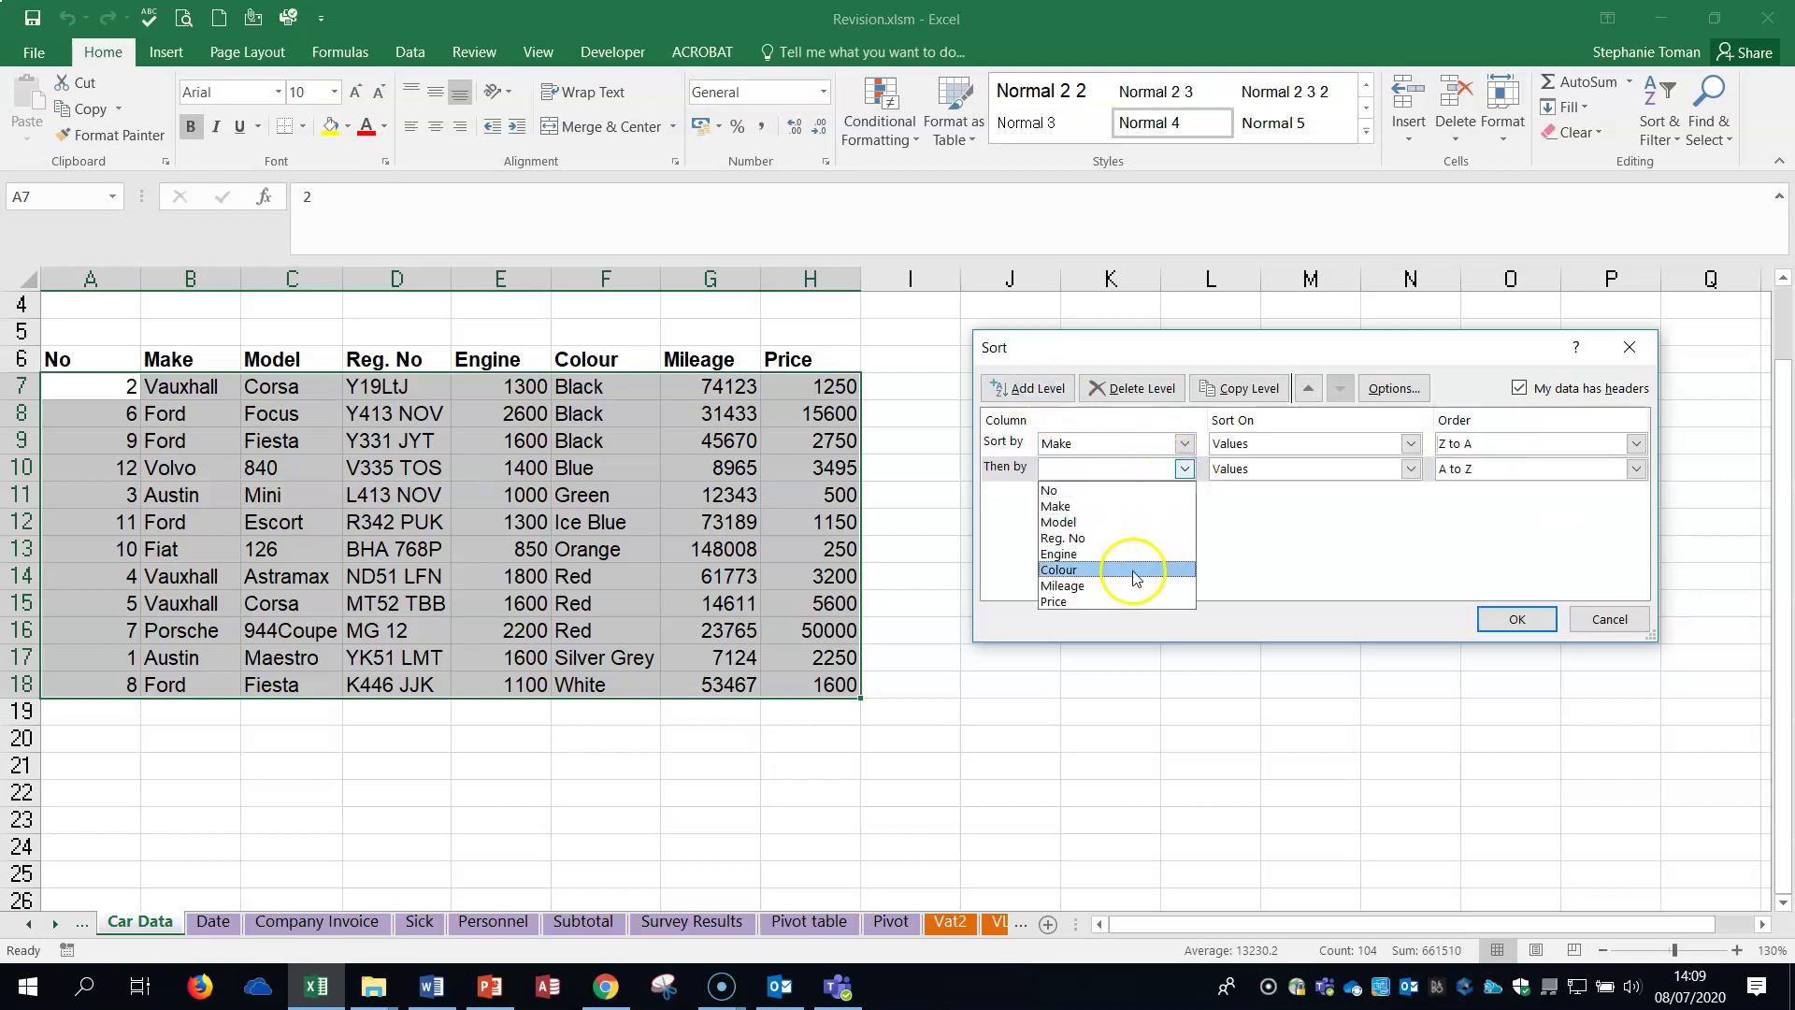
click(1131, 522)
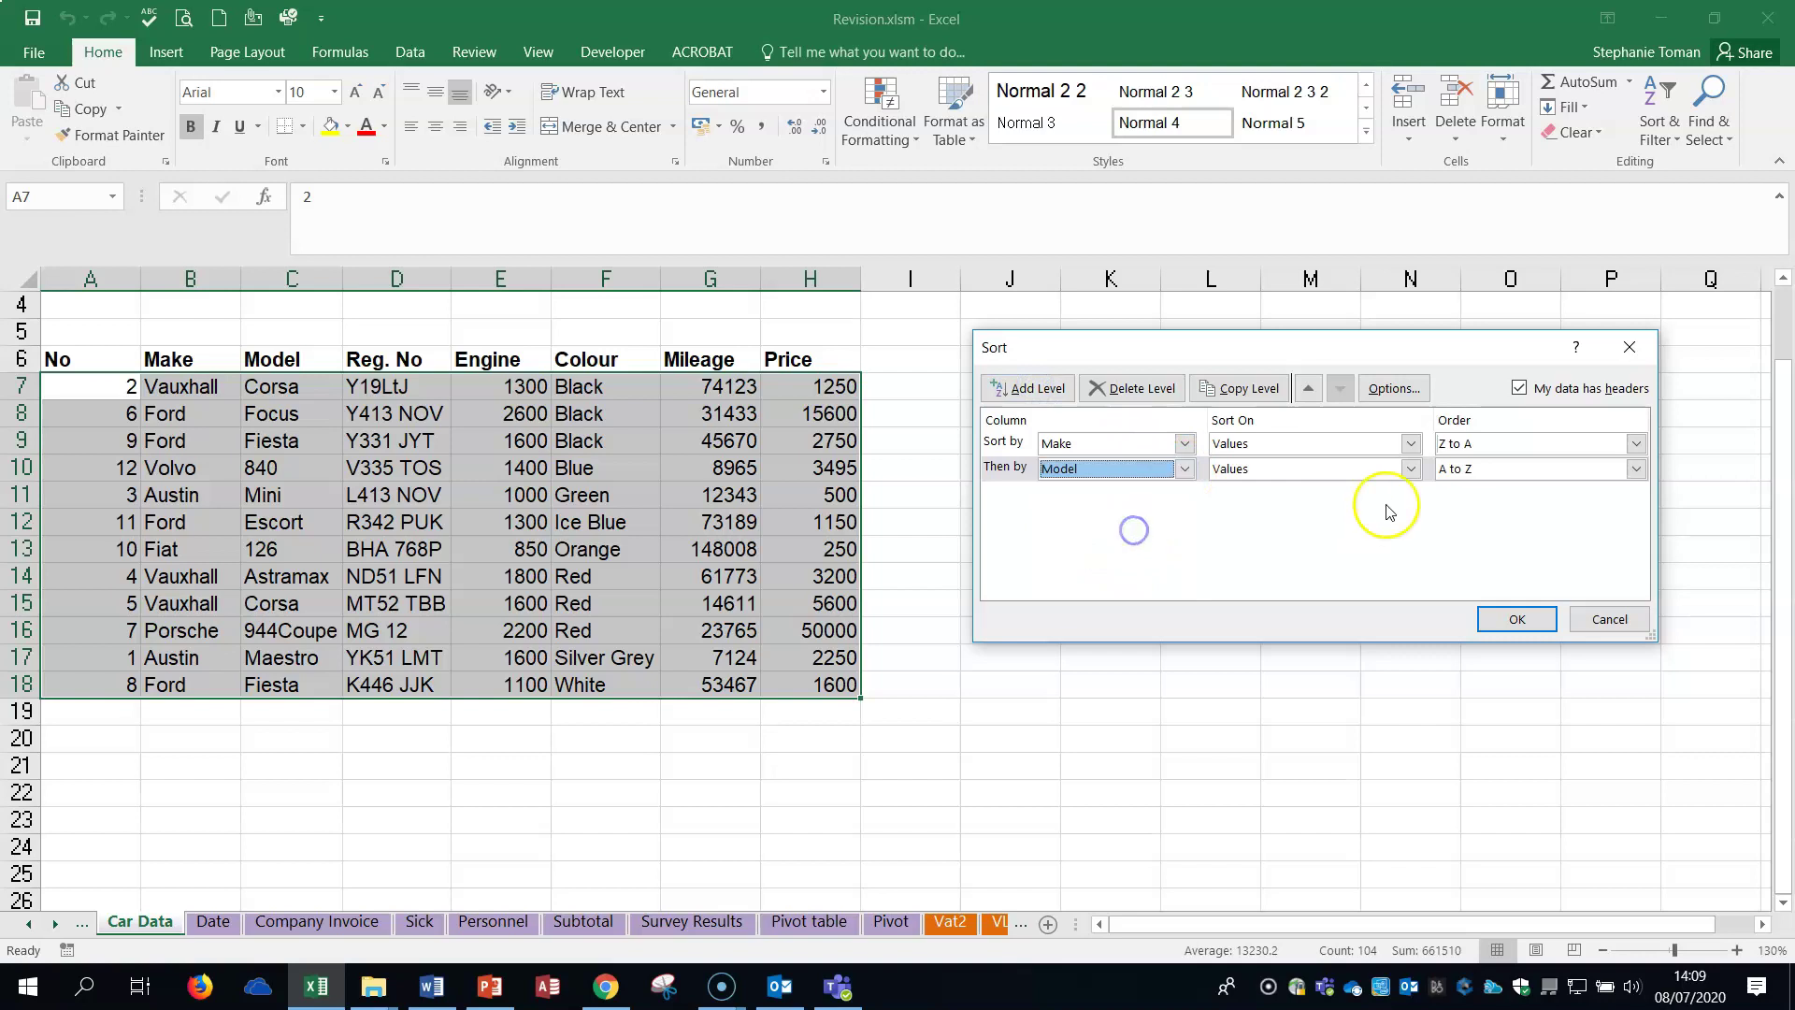
click(1636, 469)
click(1512, 507)
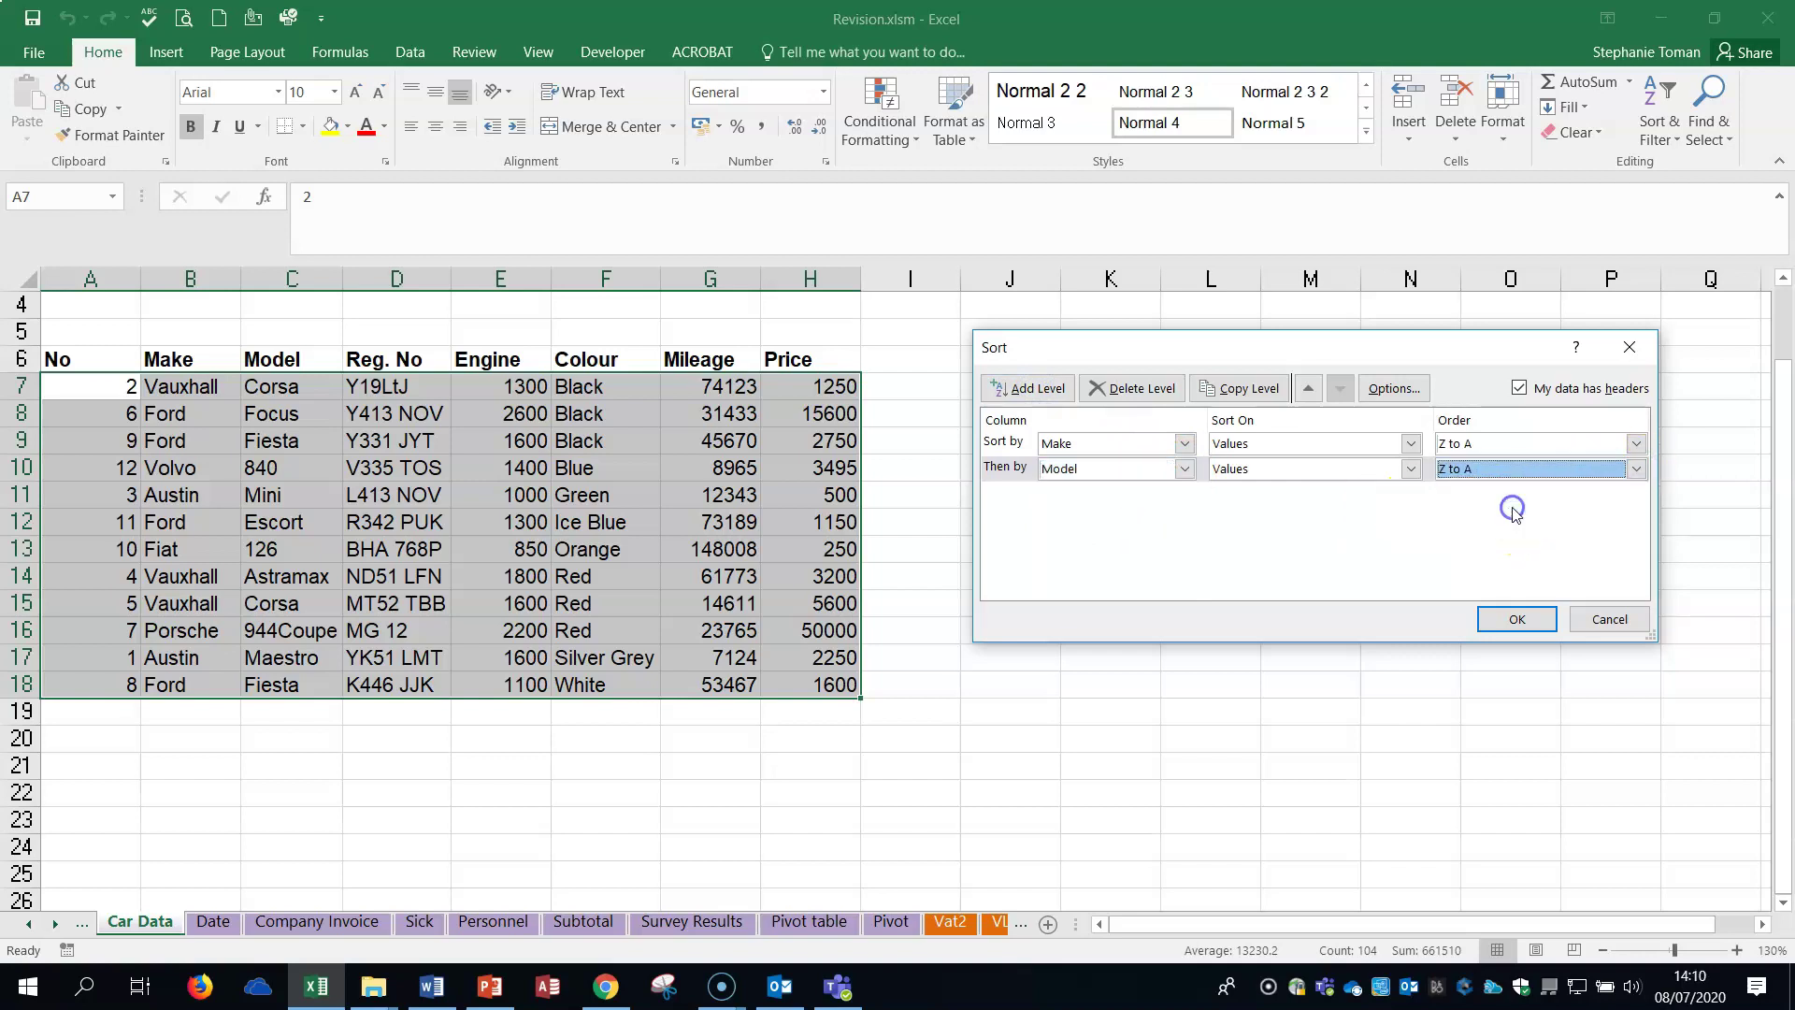
- Add a third sort level by Price in Largest to Smallest order and apply the sort to the car table
click(1037, 388)
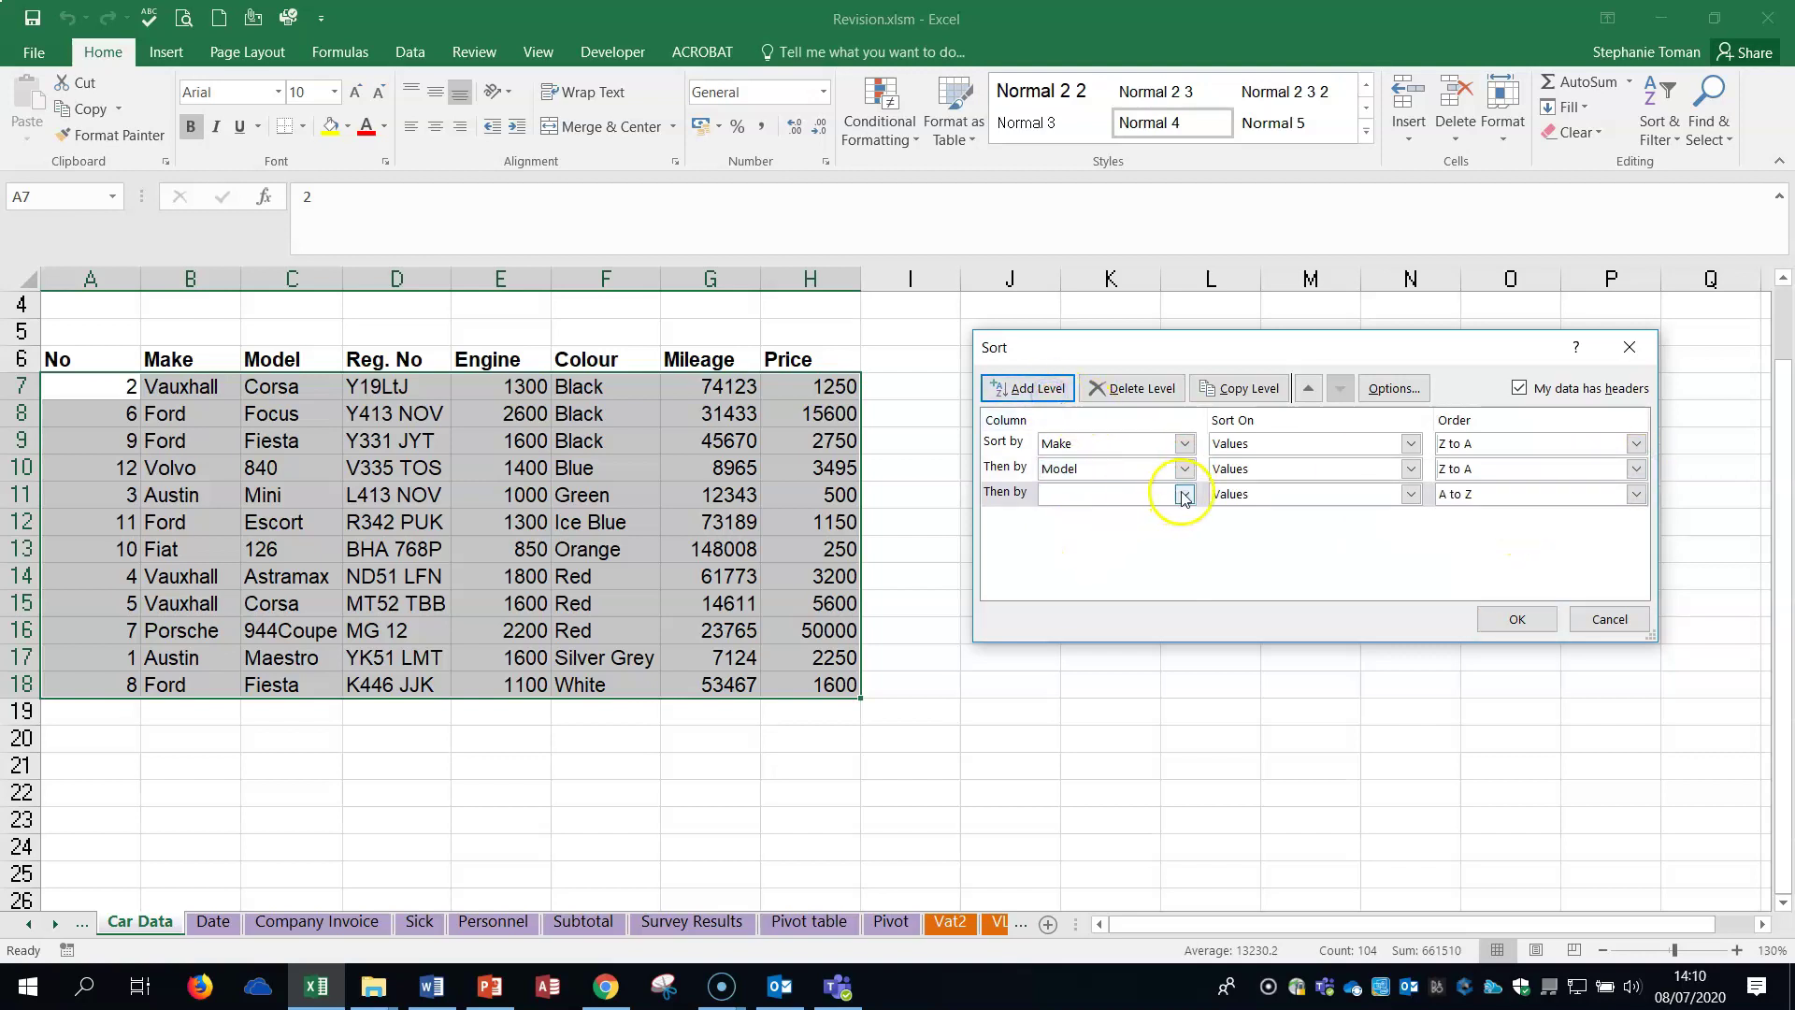
click(1184, 494)
click(1065, 626)
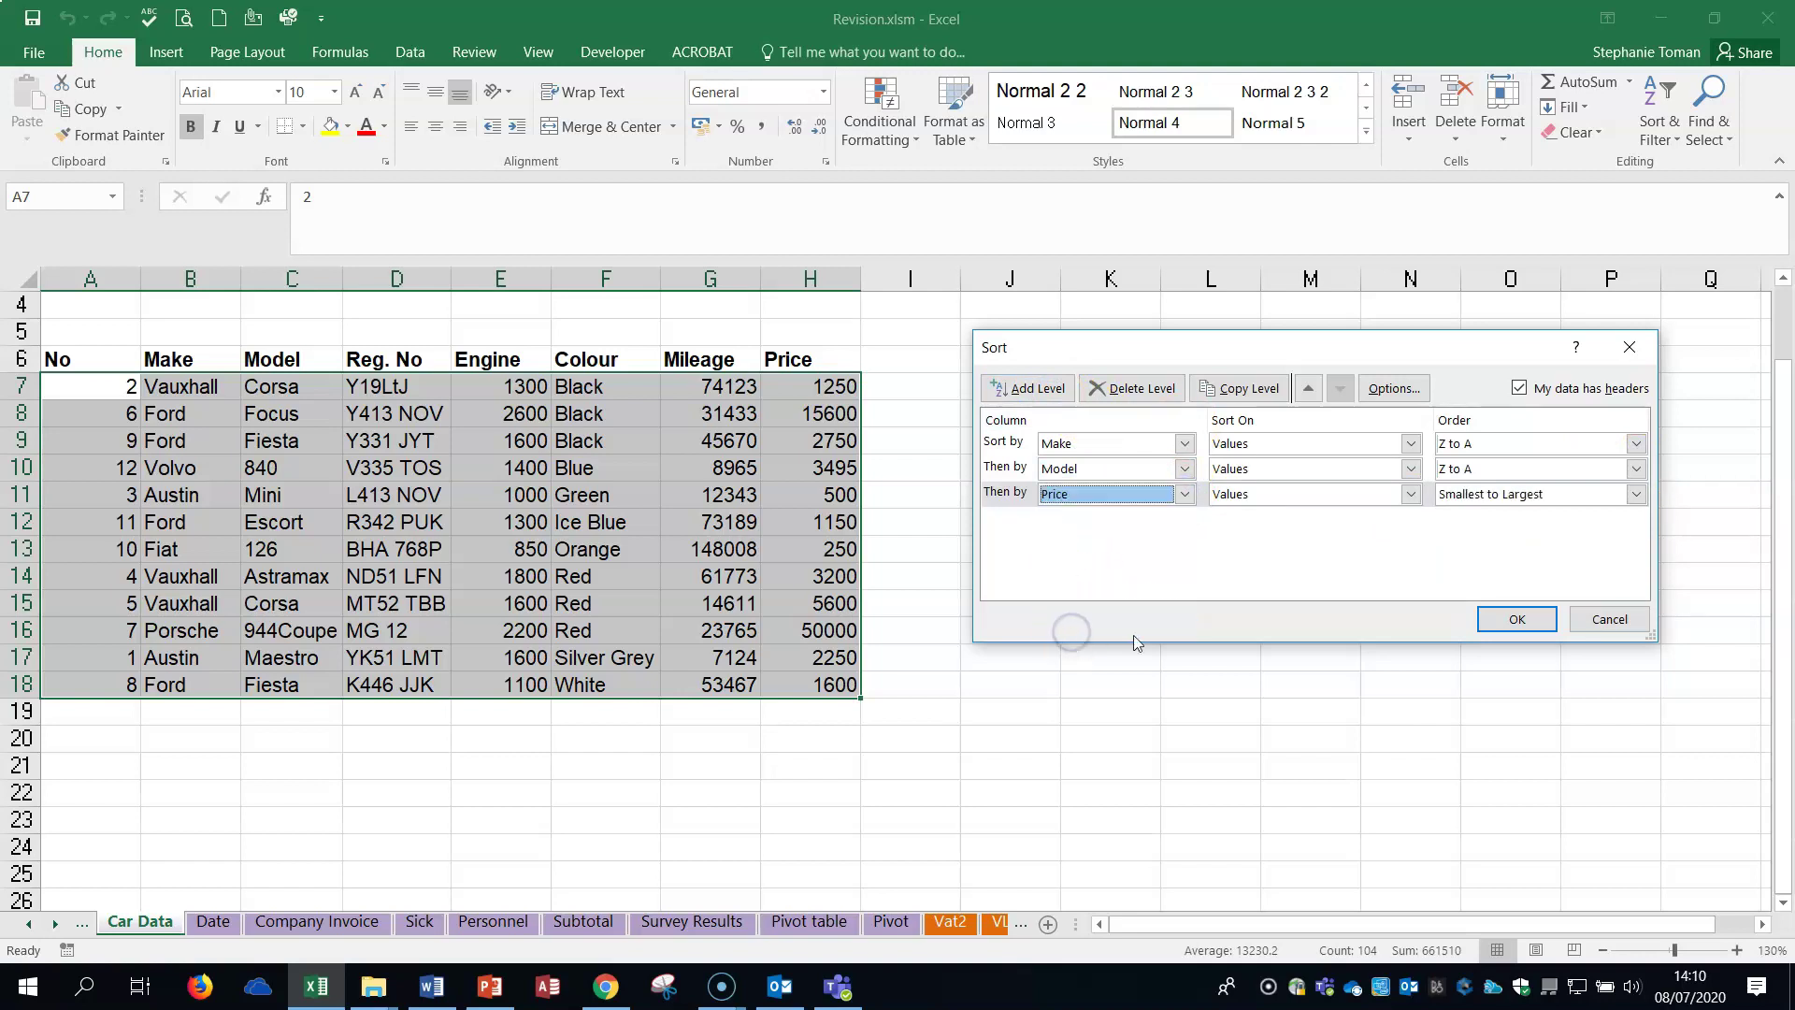
click(1636, 496)
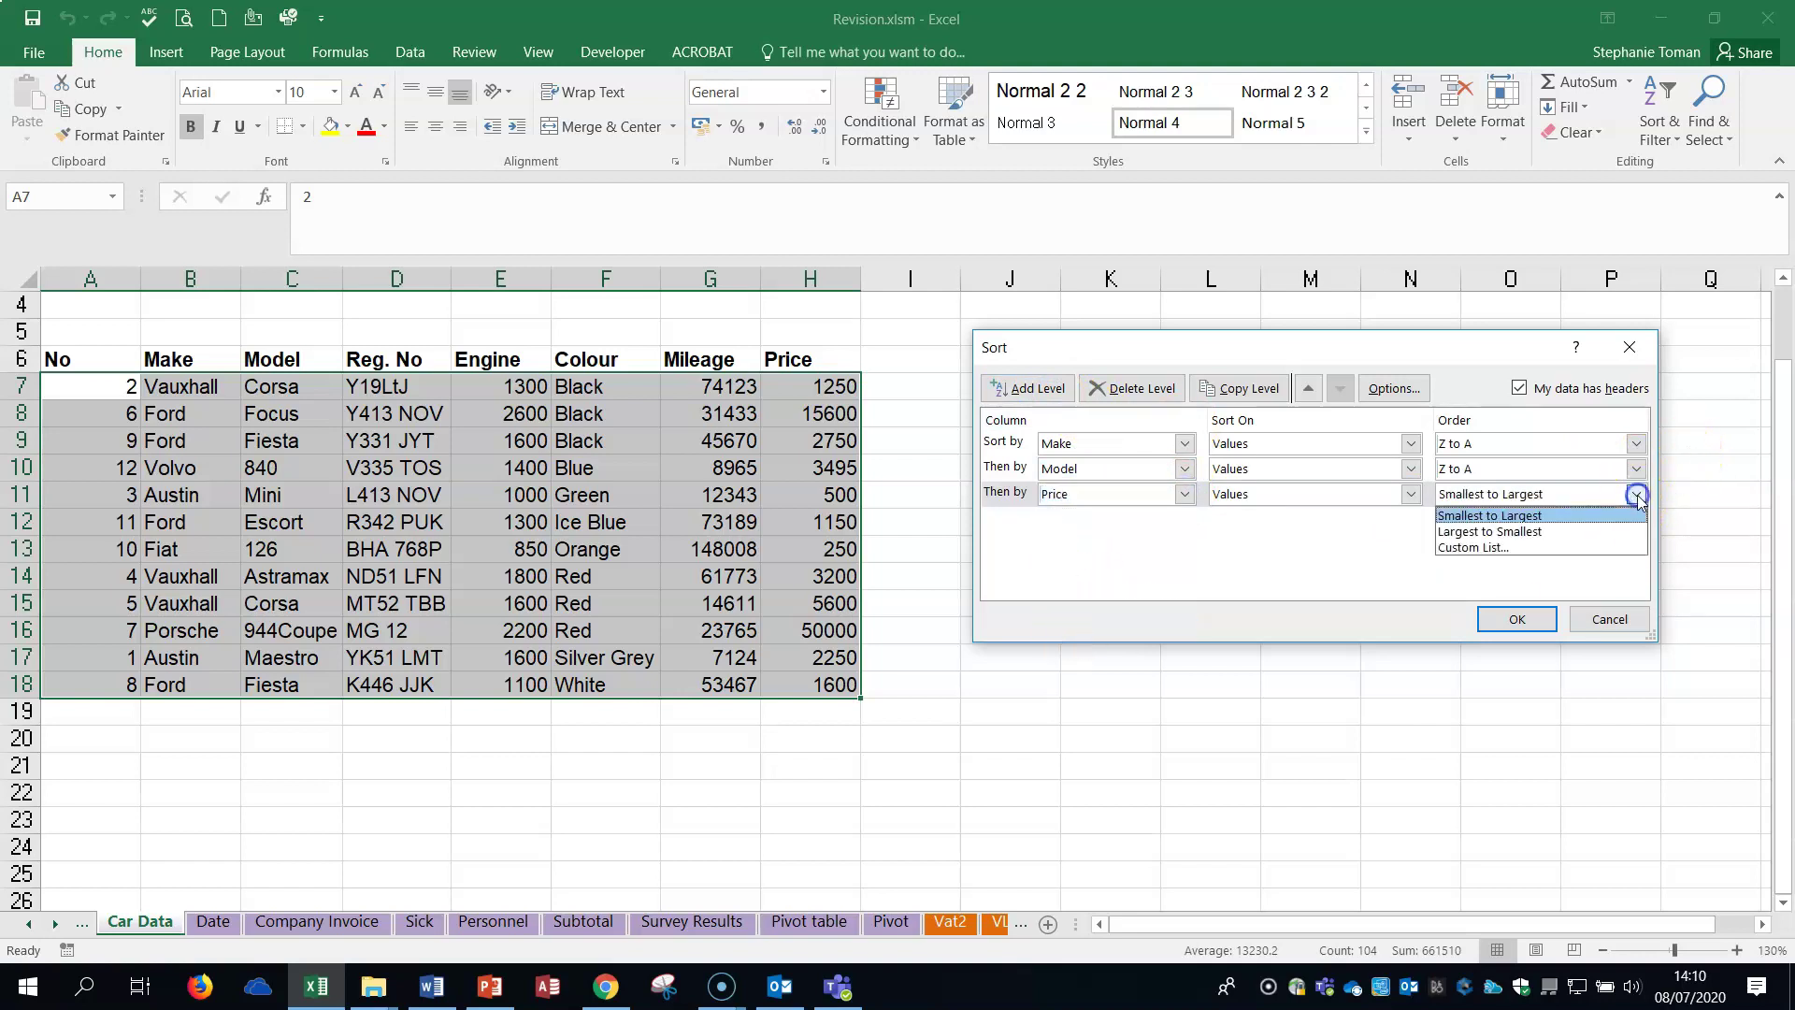
click(1510, 530)
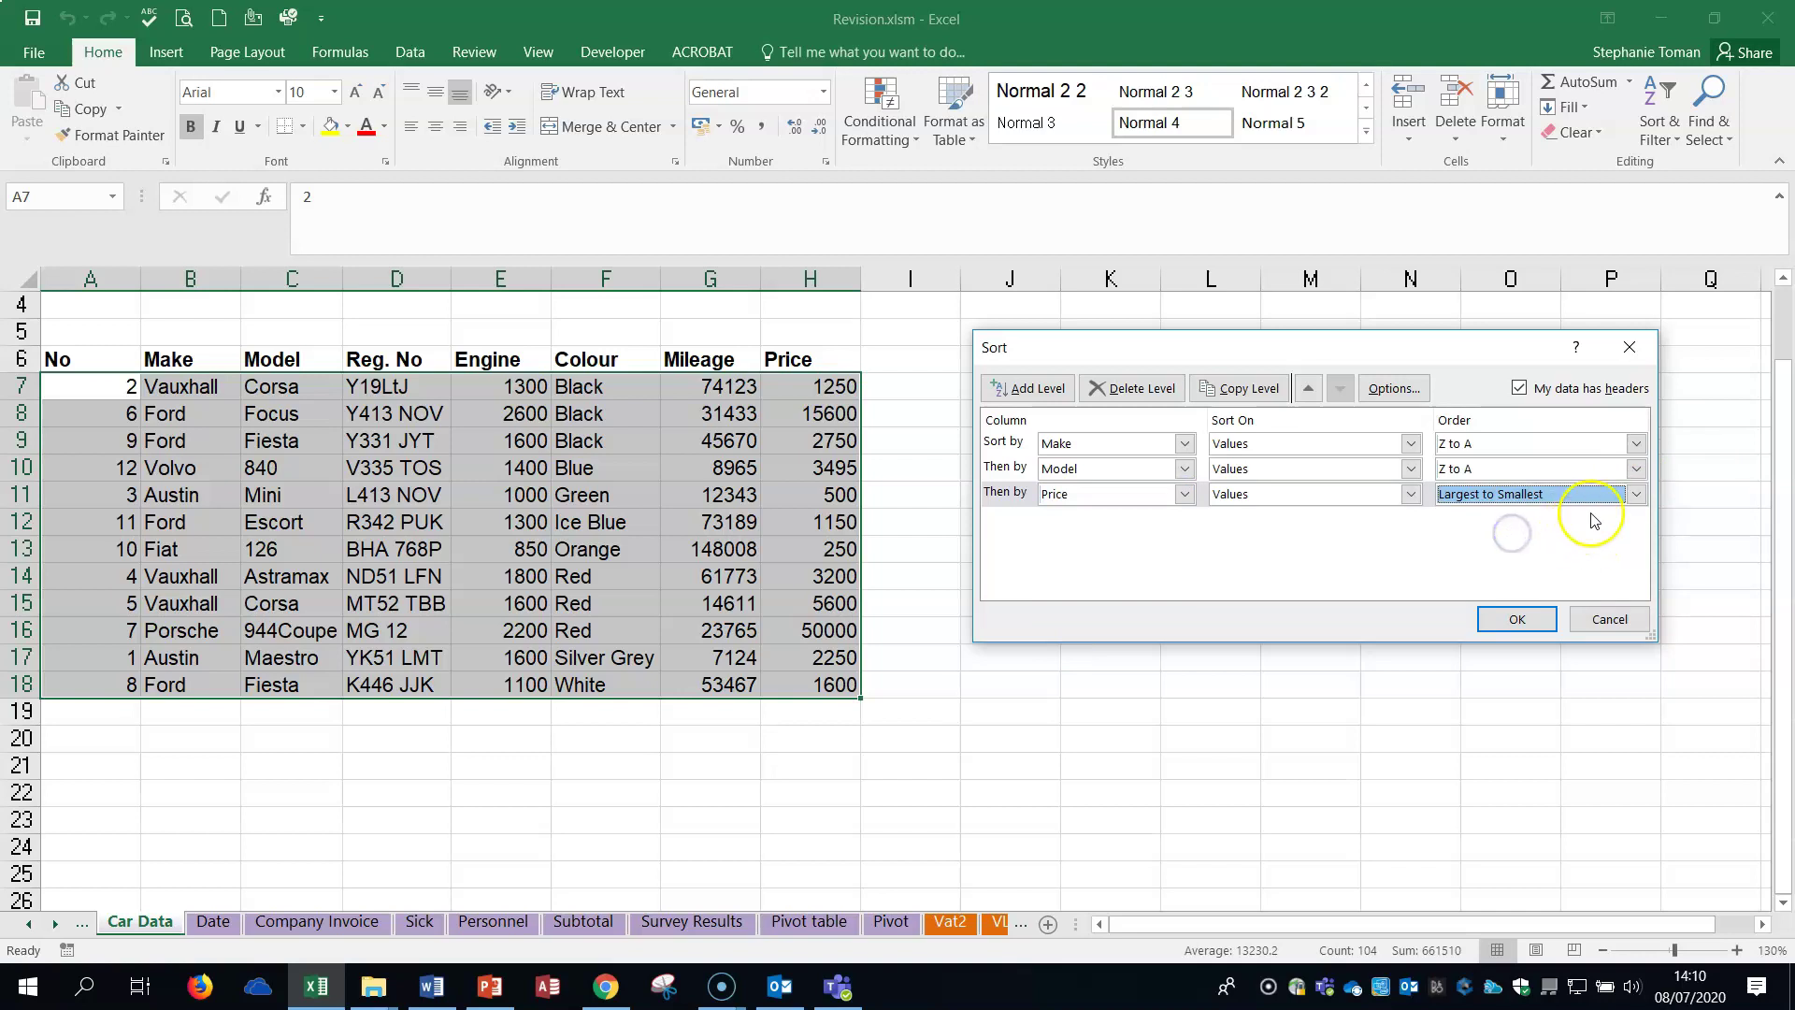
click(1516, 619)
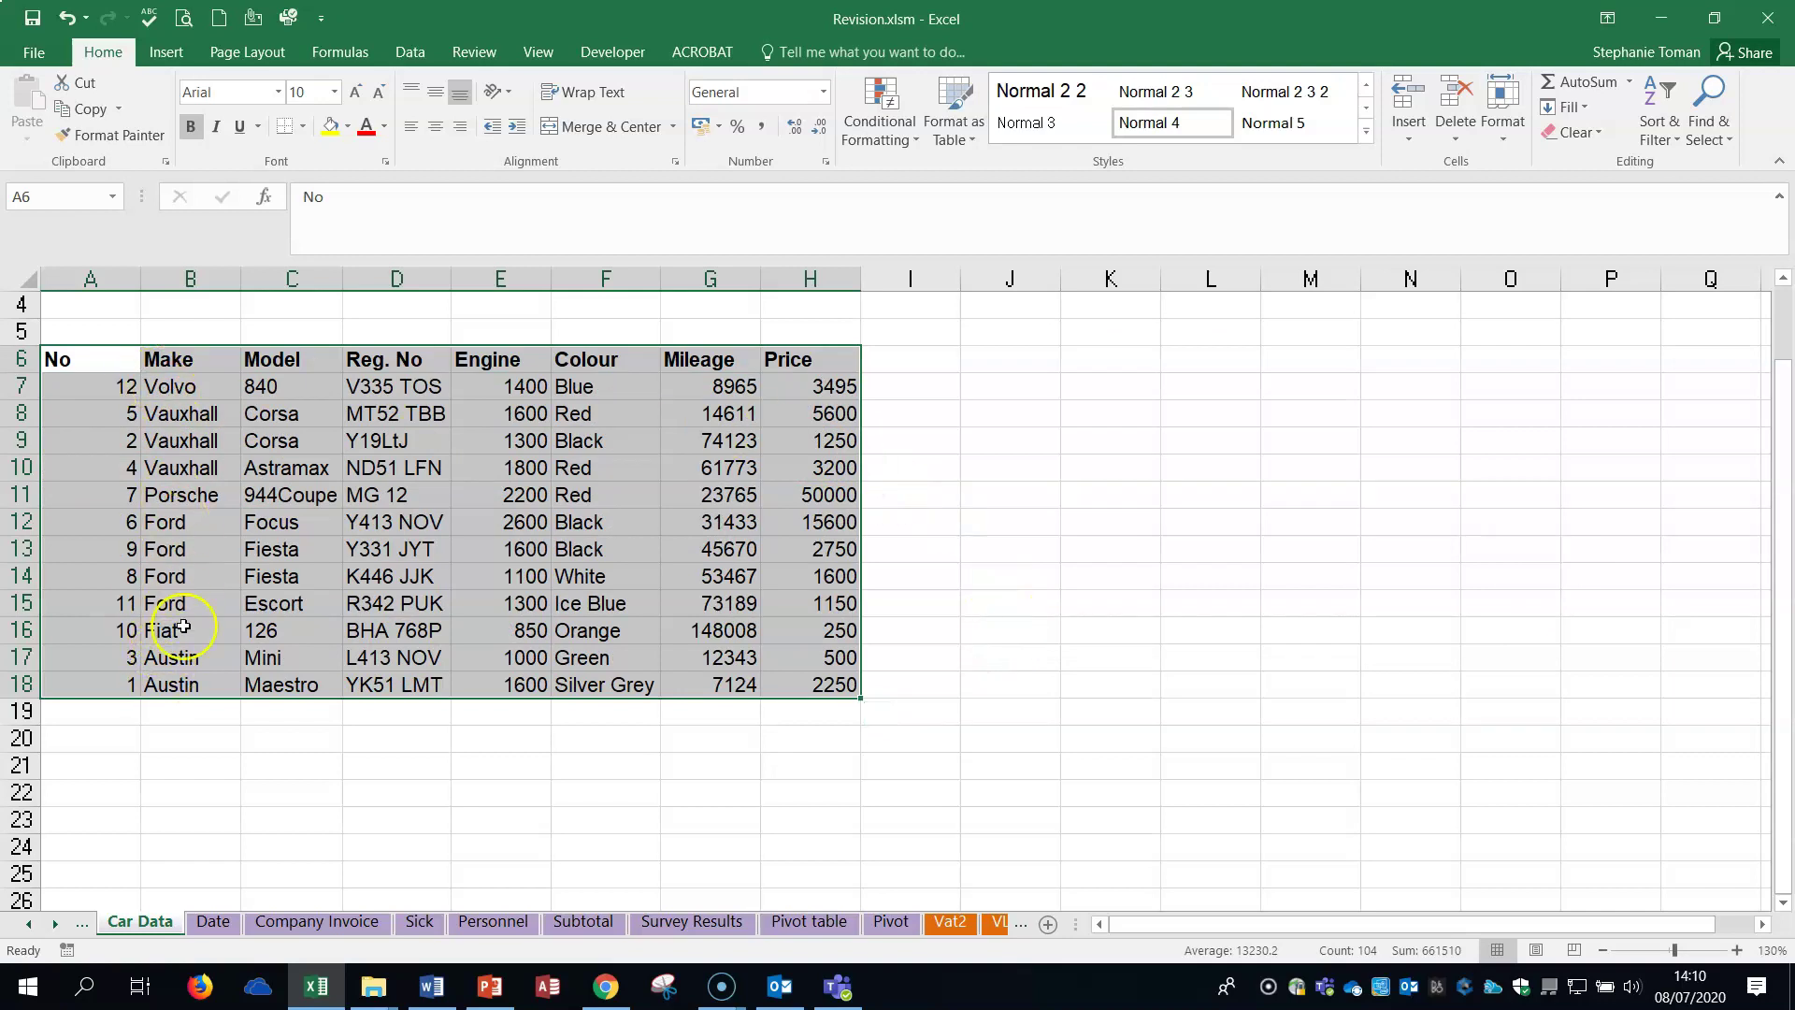
click(1043, 507)
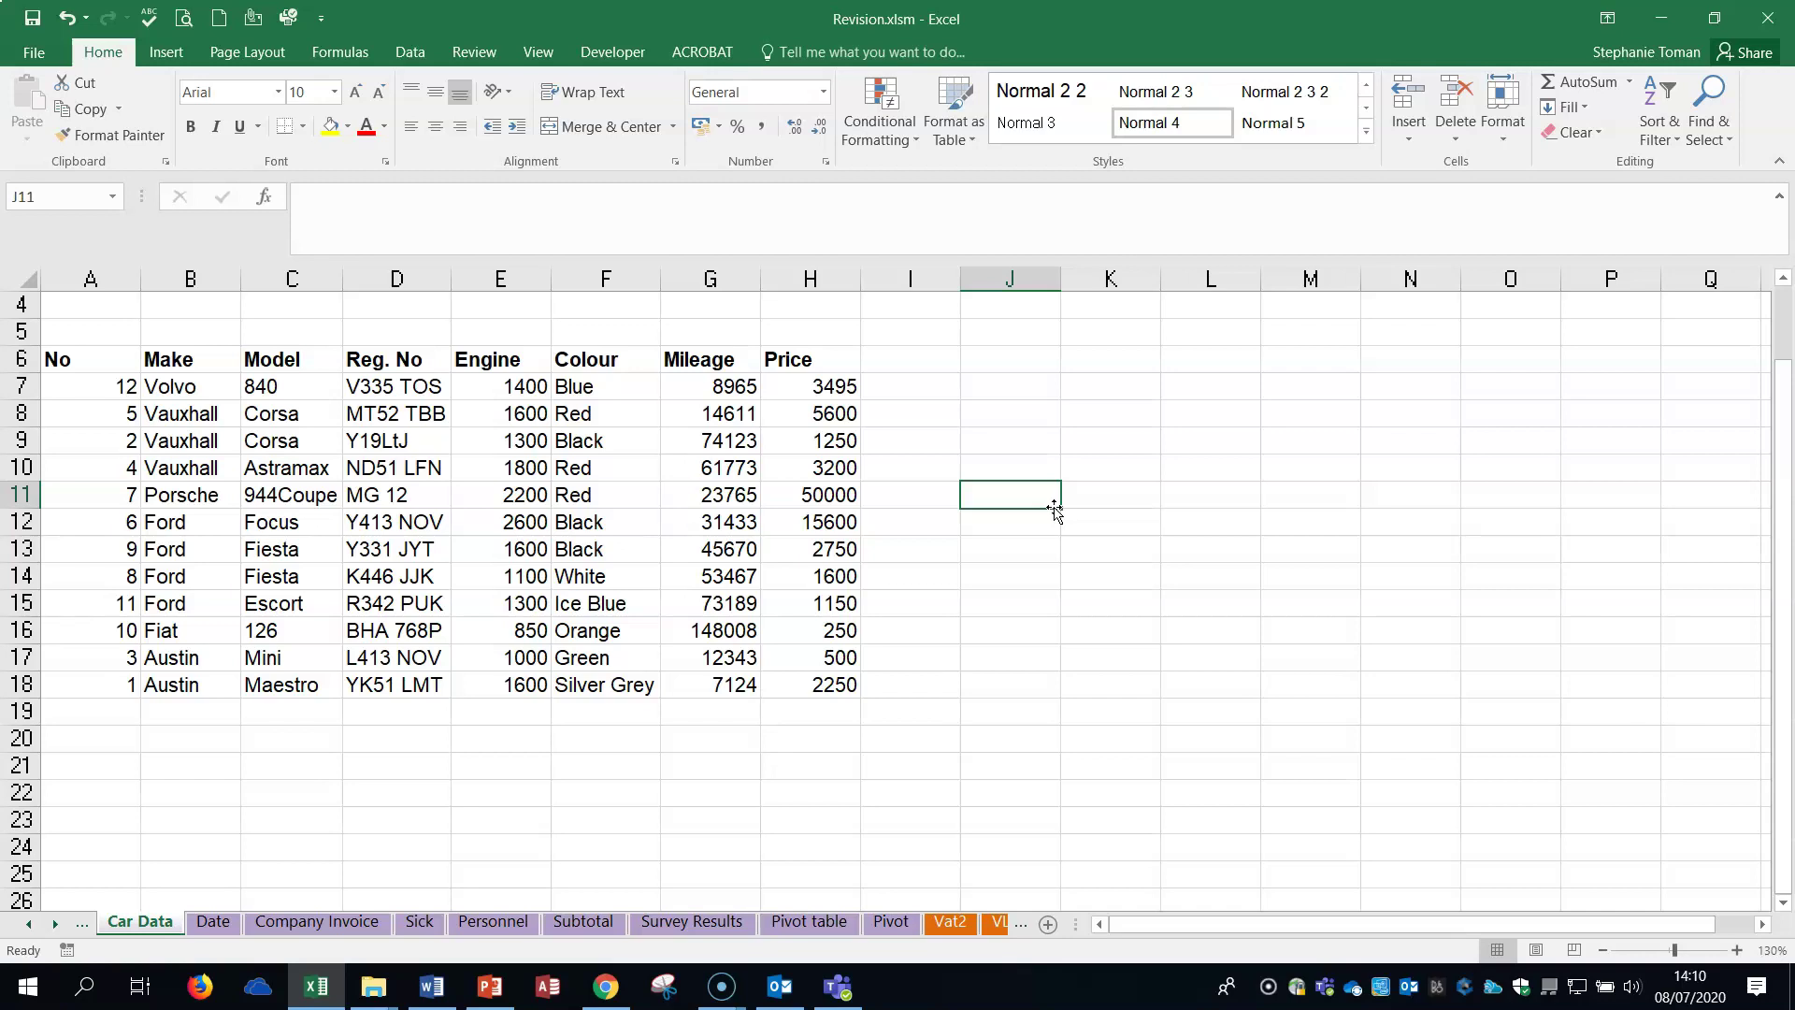
- Go to the Date worksheet, read question Q21 in the Word exercise document, and return to the Excel workbook
click(211, 922)
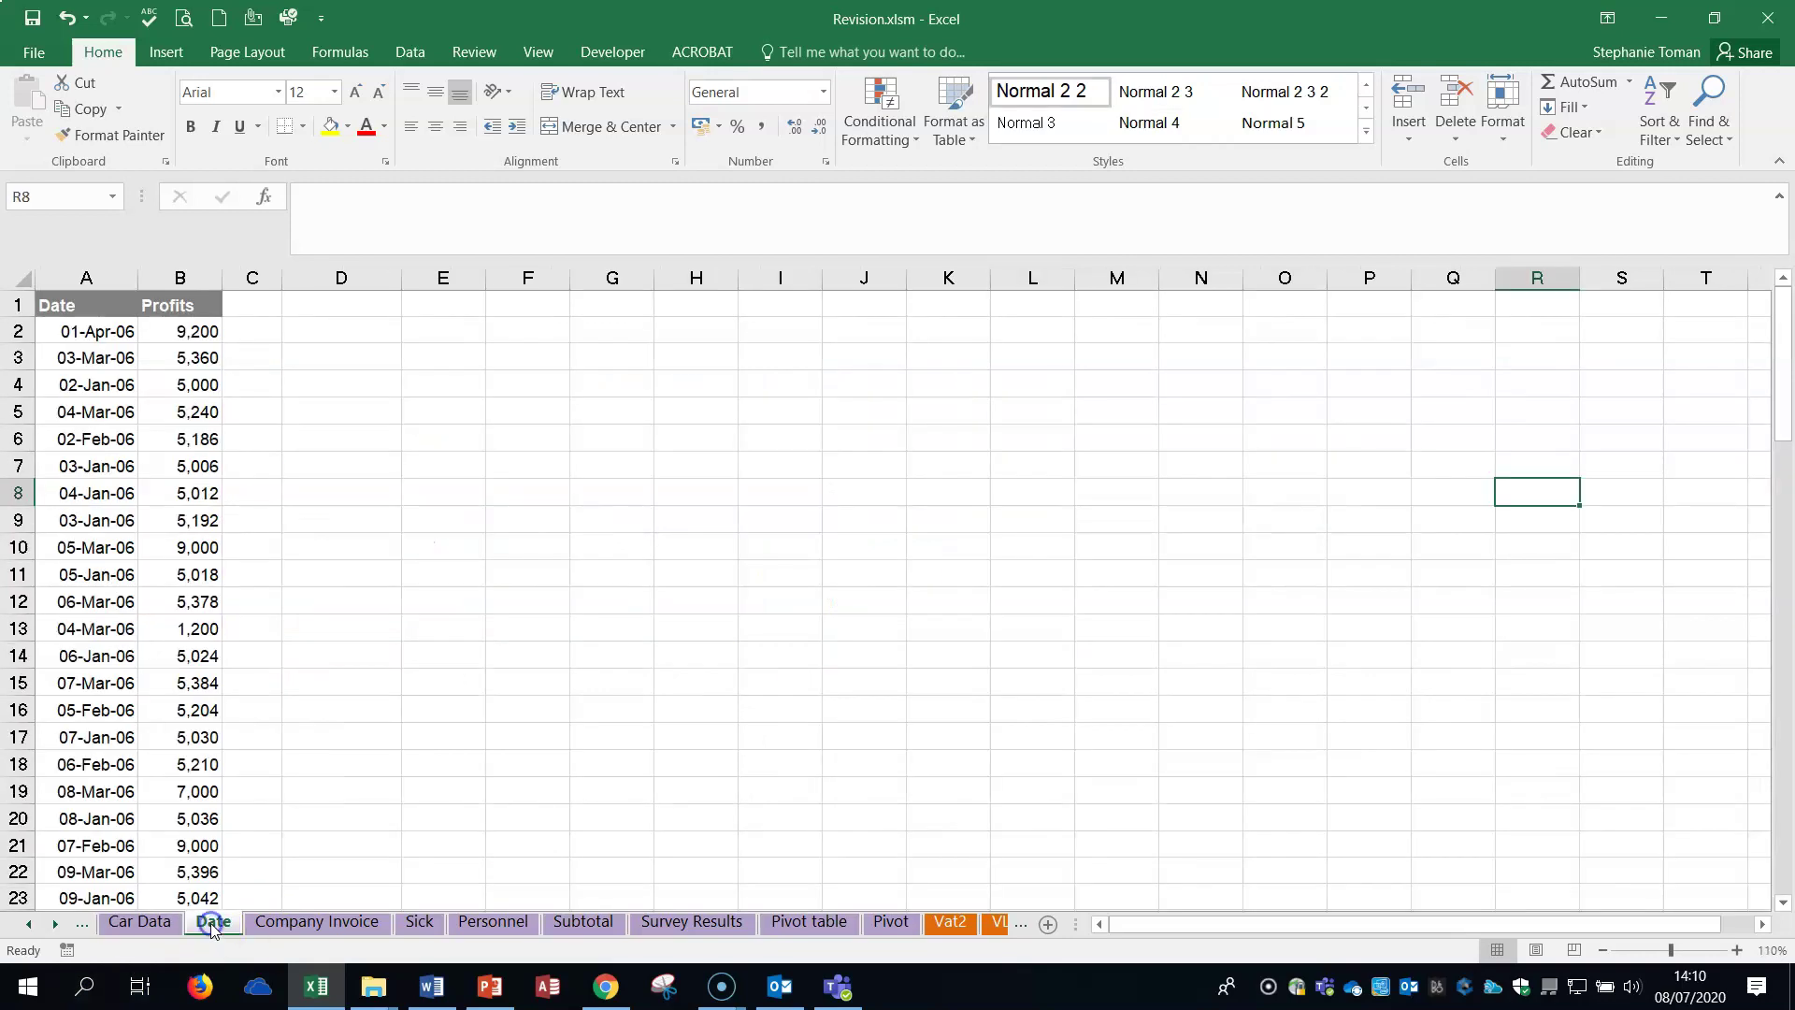
click(1659, 17)
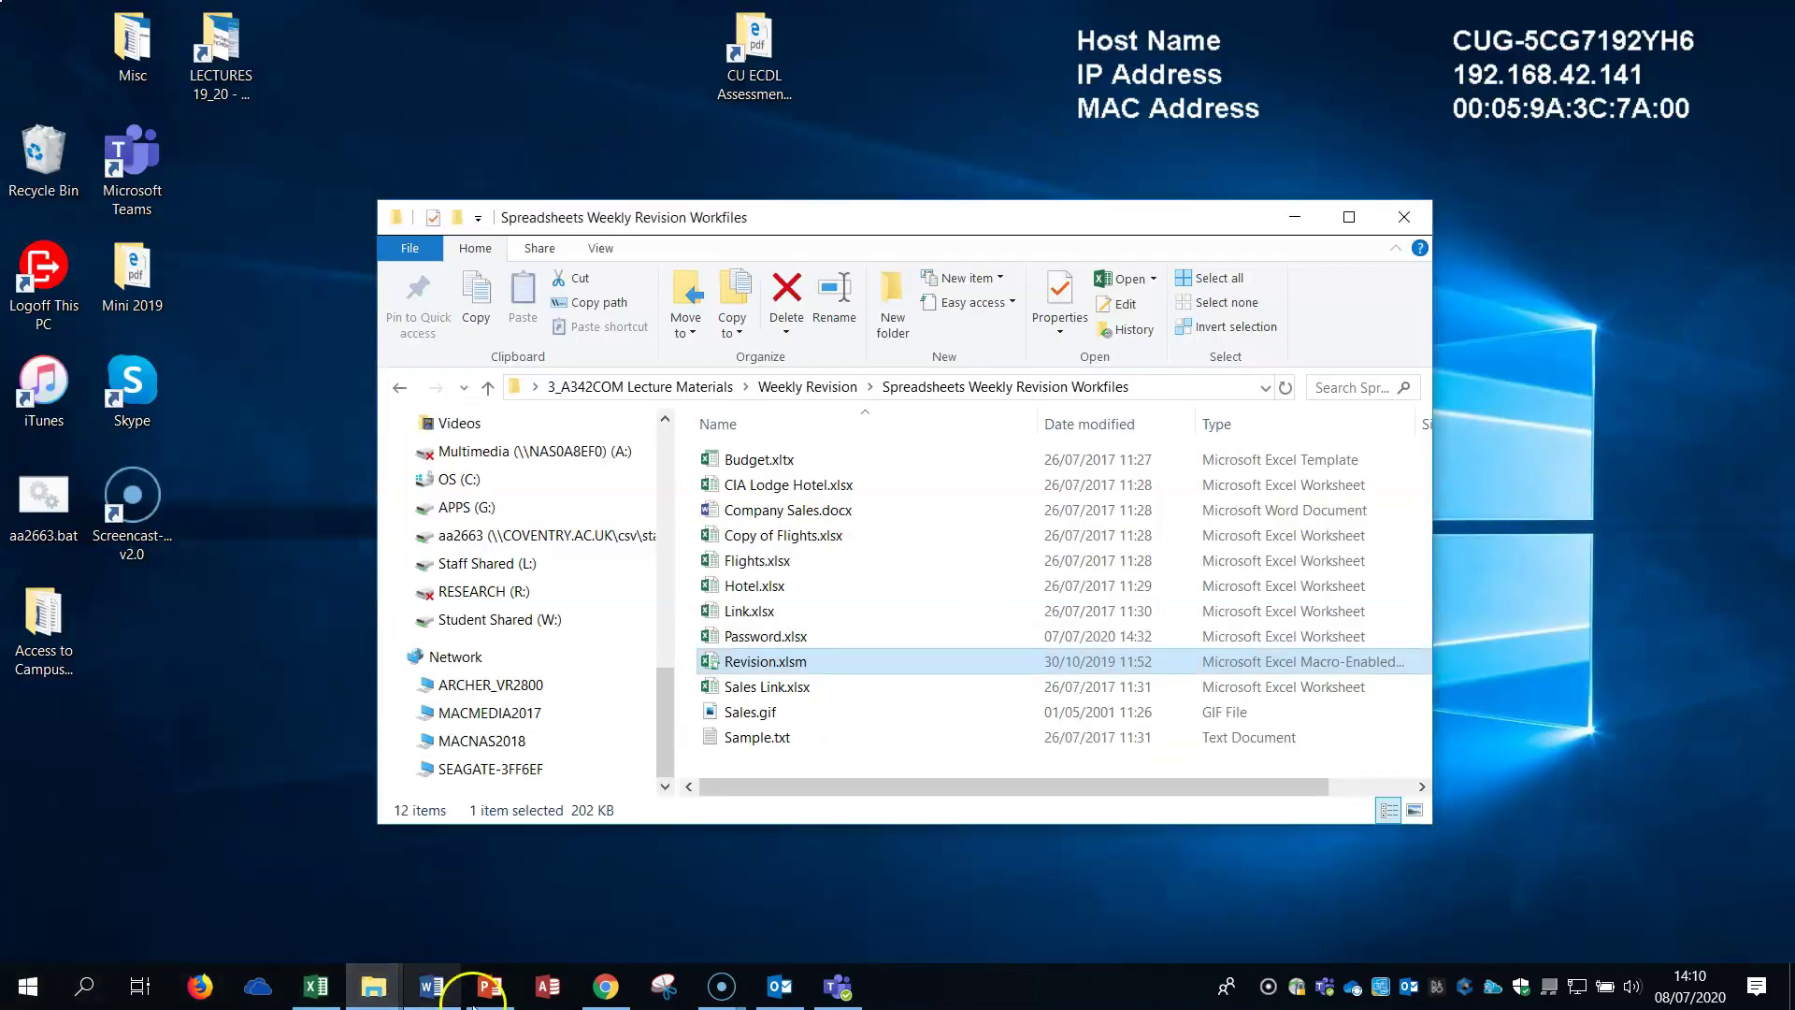
click(432, 986)
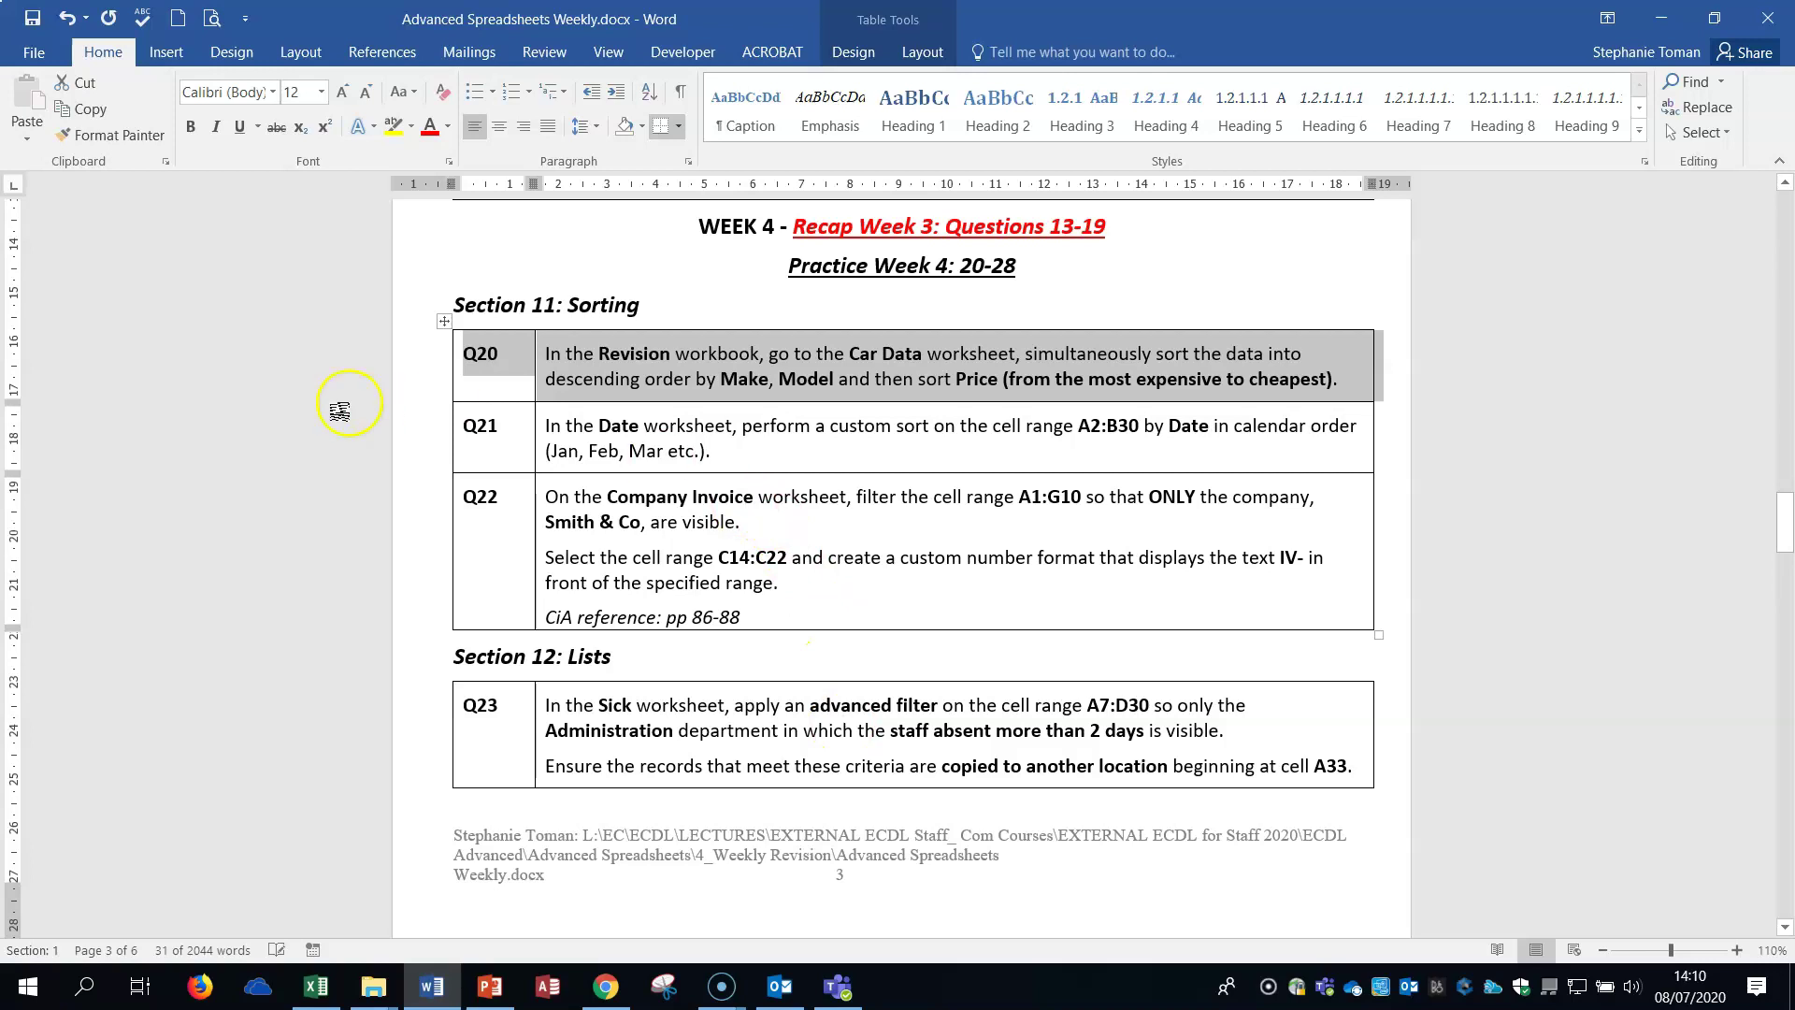
shift+click(363, 438)
click(363, 438)
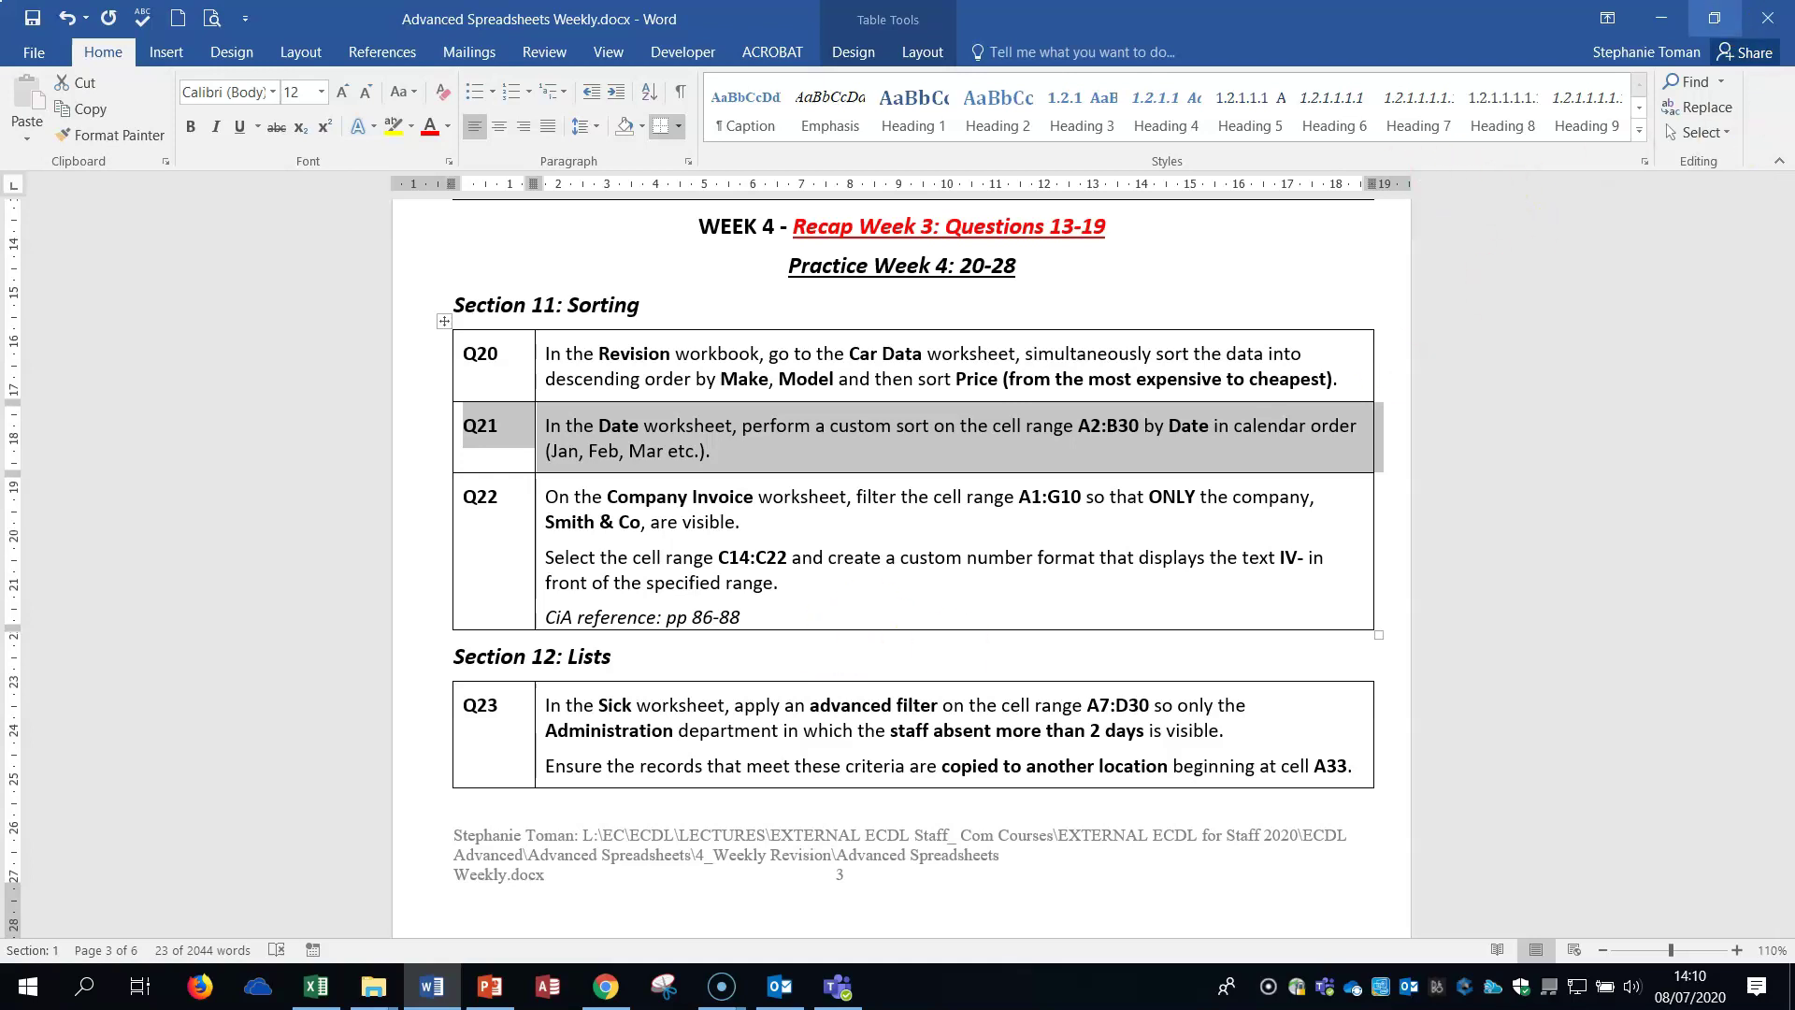
click(1666, 18)
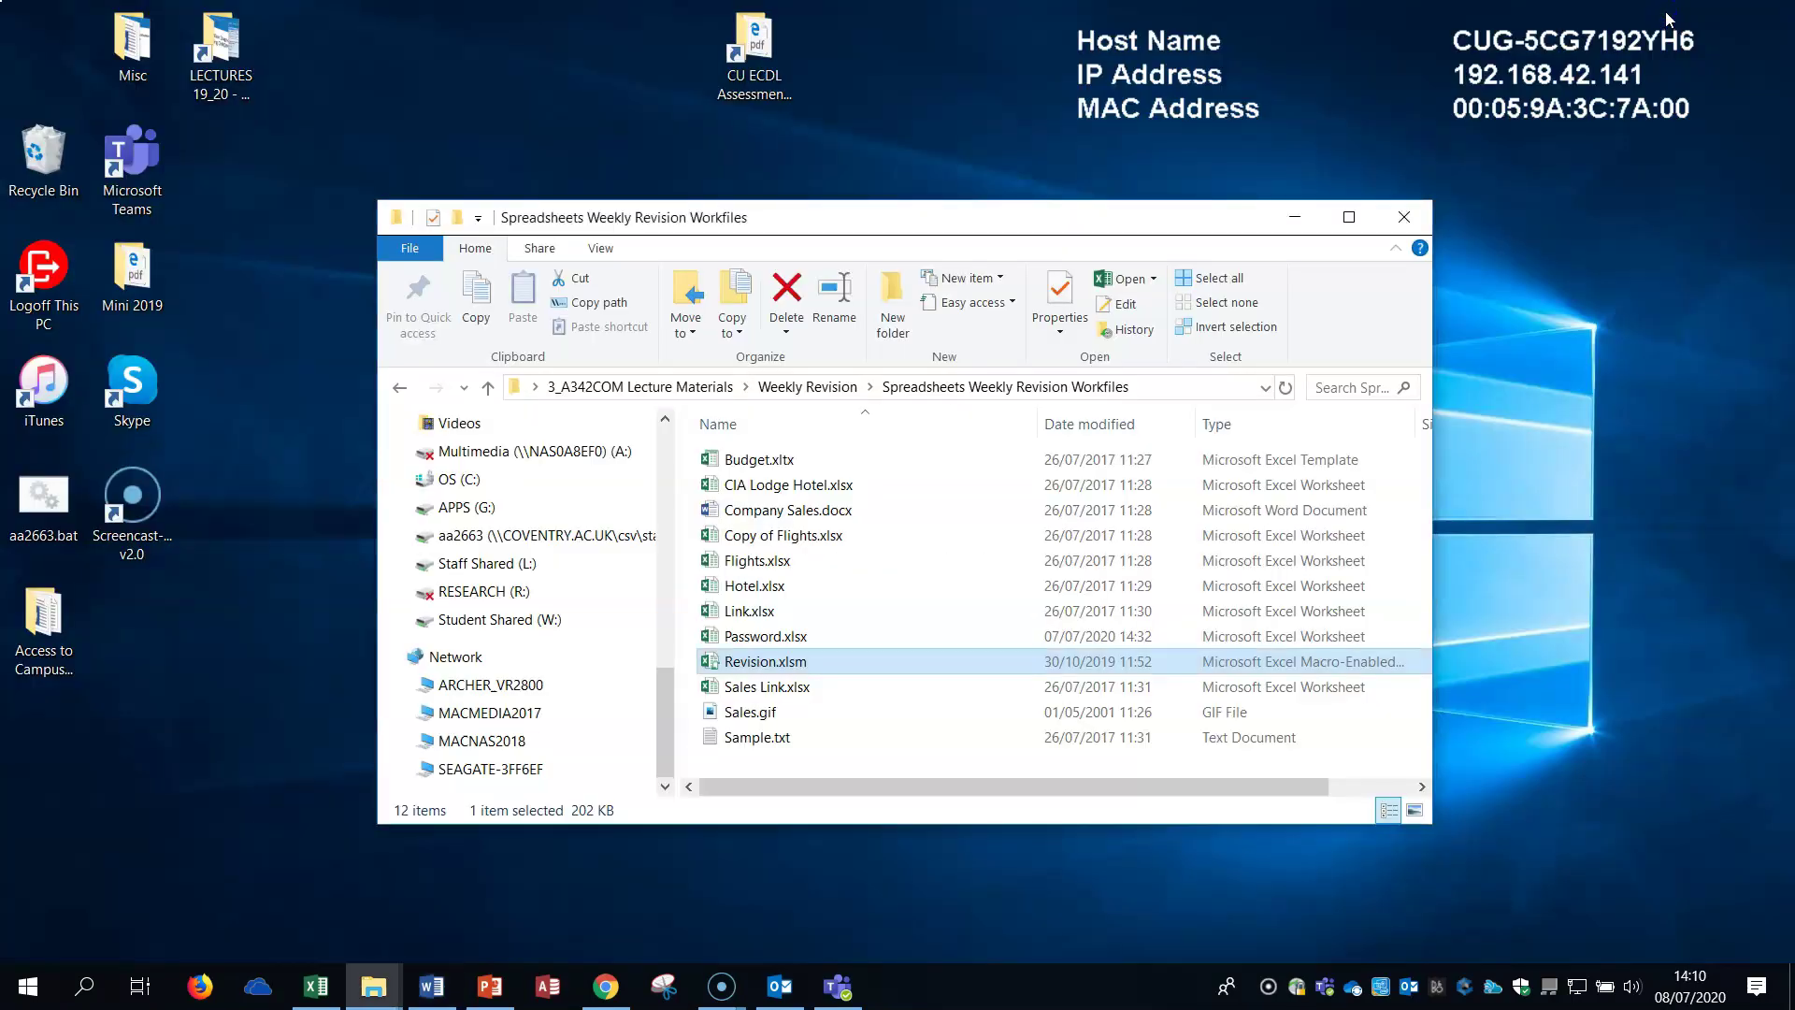
click(316, 985)
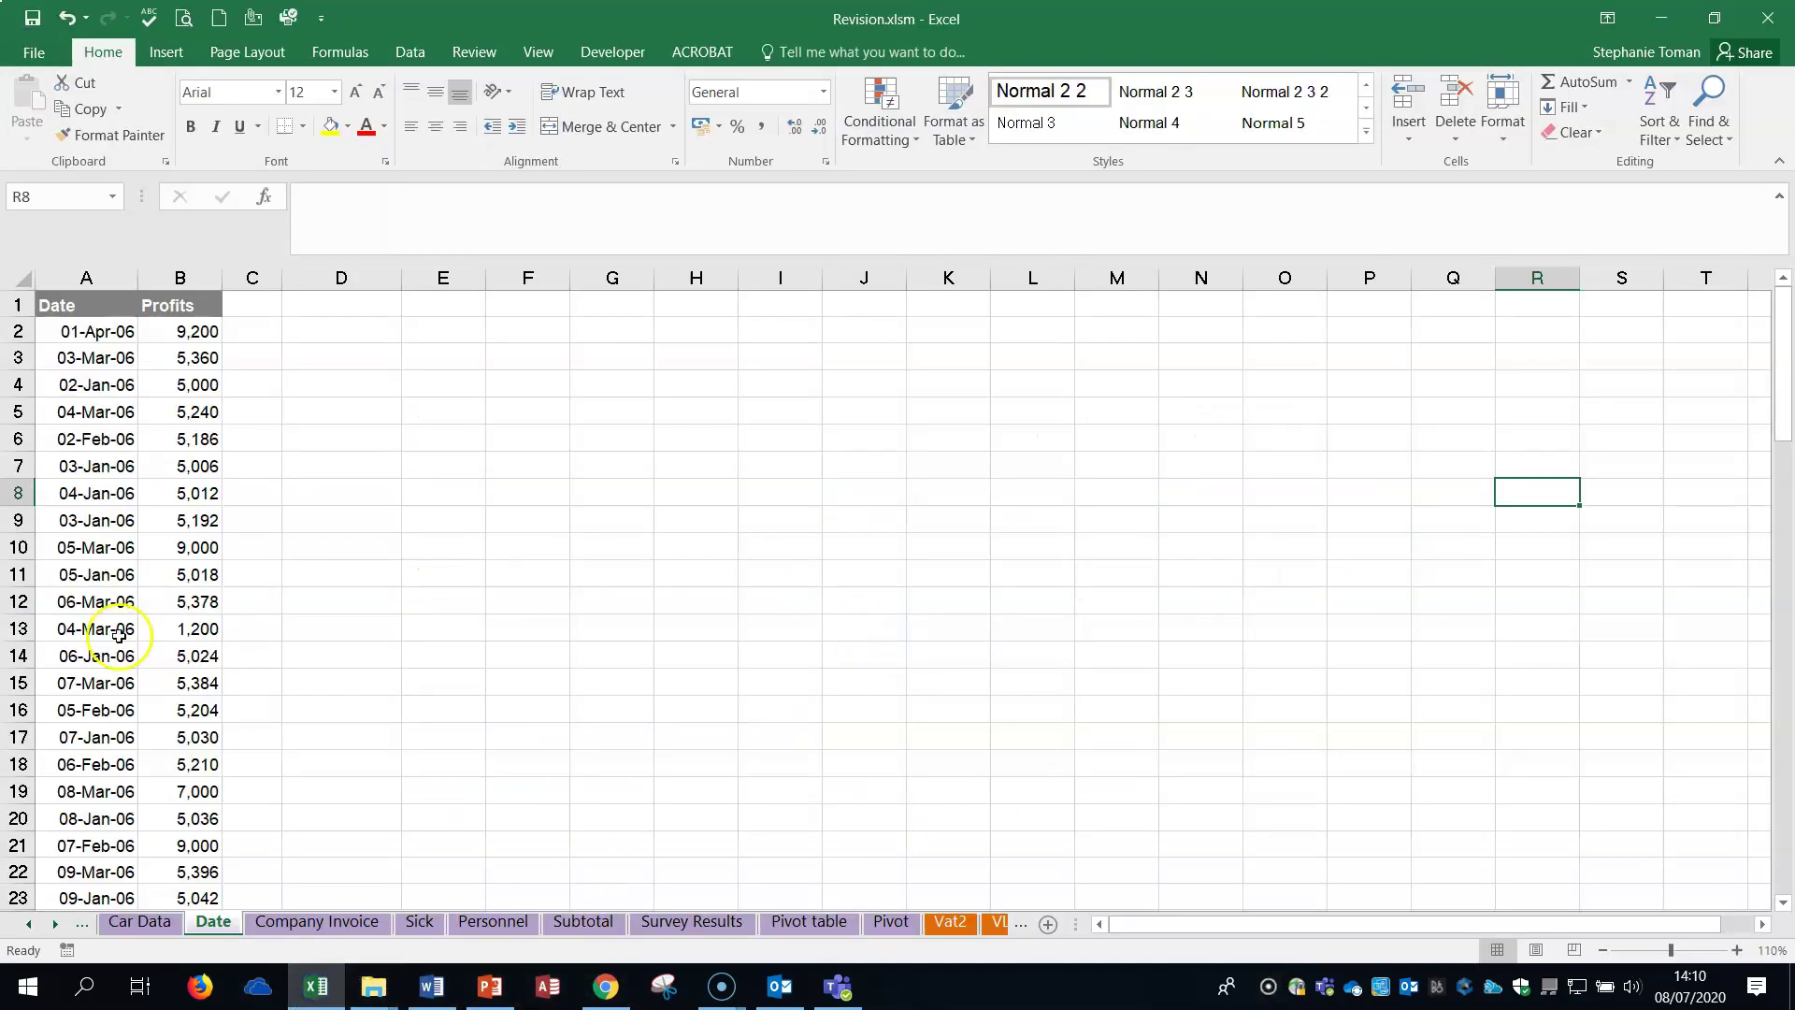
- Start a custom sort on the date and profits table, sorting by the Date column
click(67, 390)
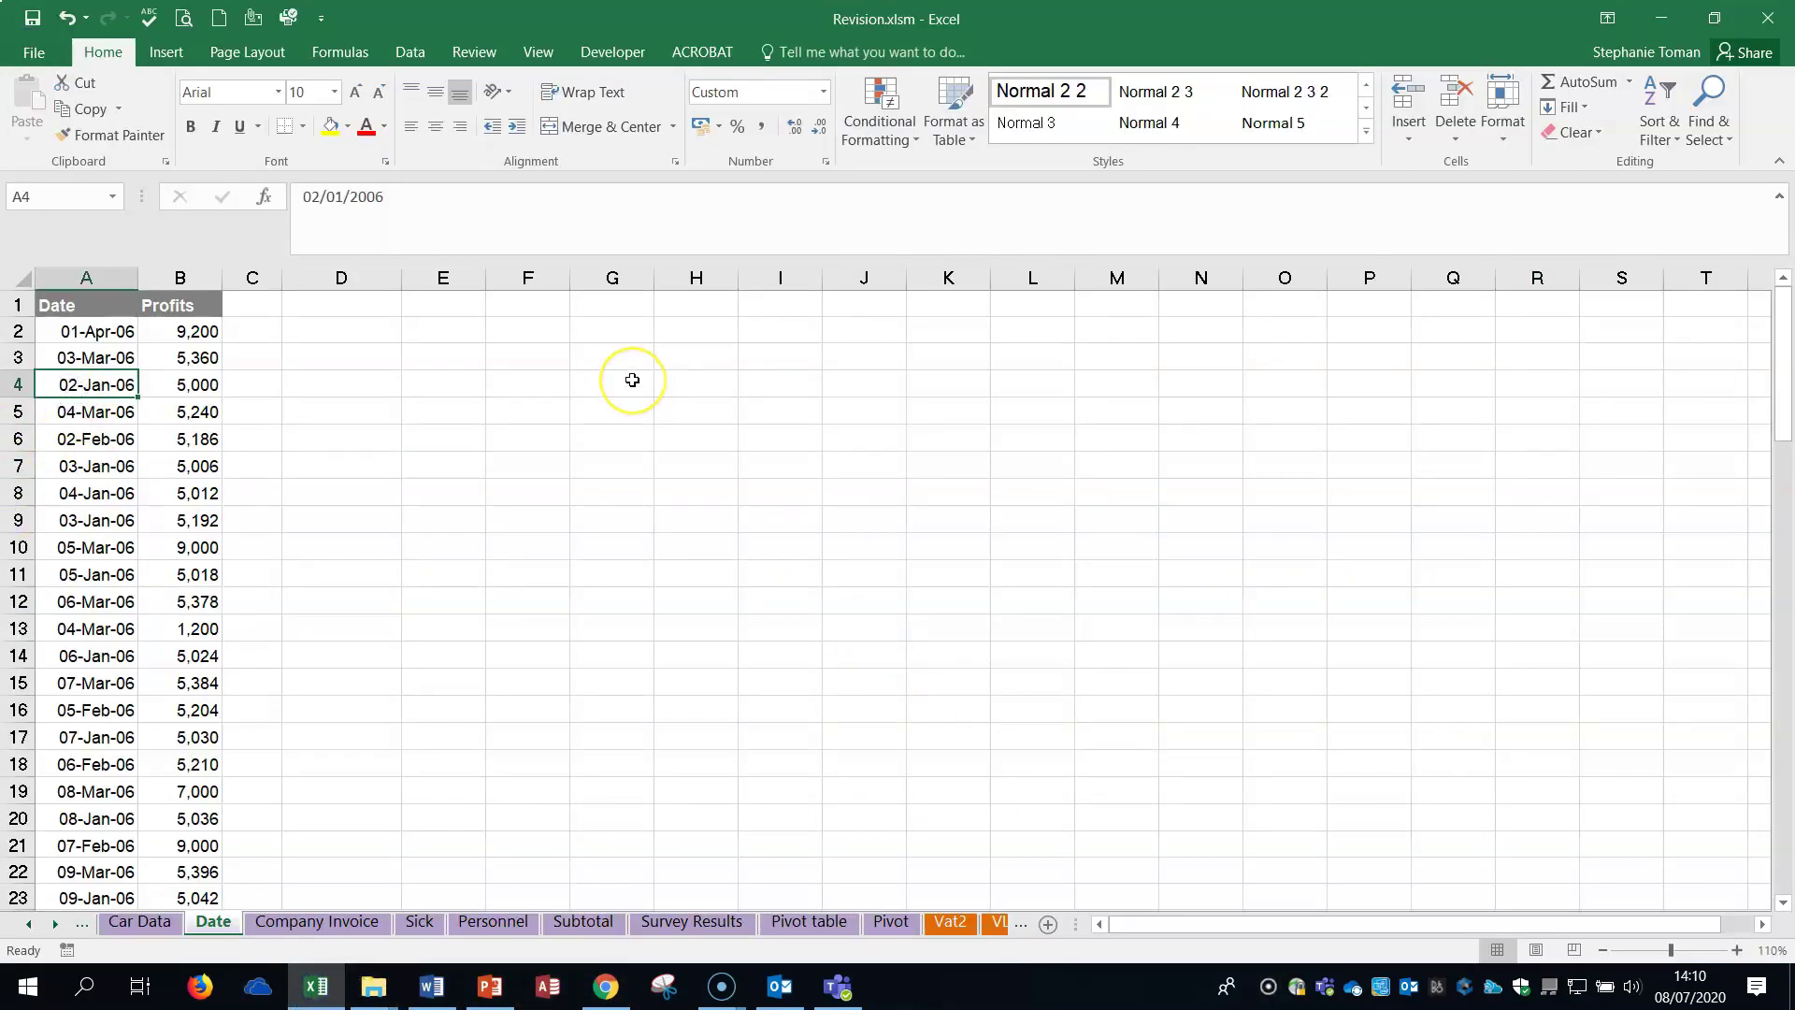
click(1657, 126)
click(1653, 225)
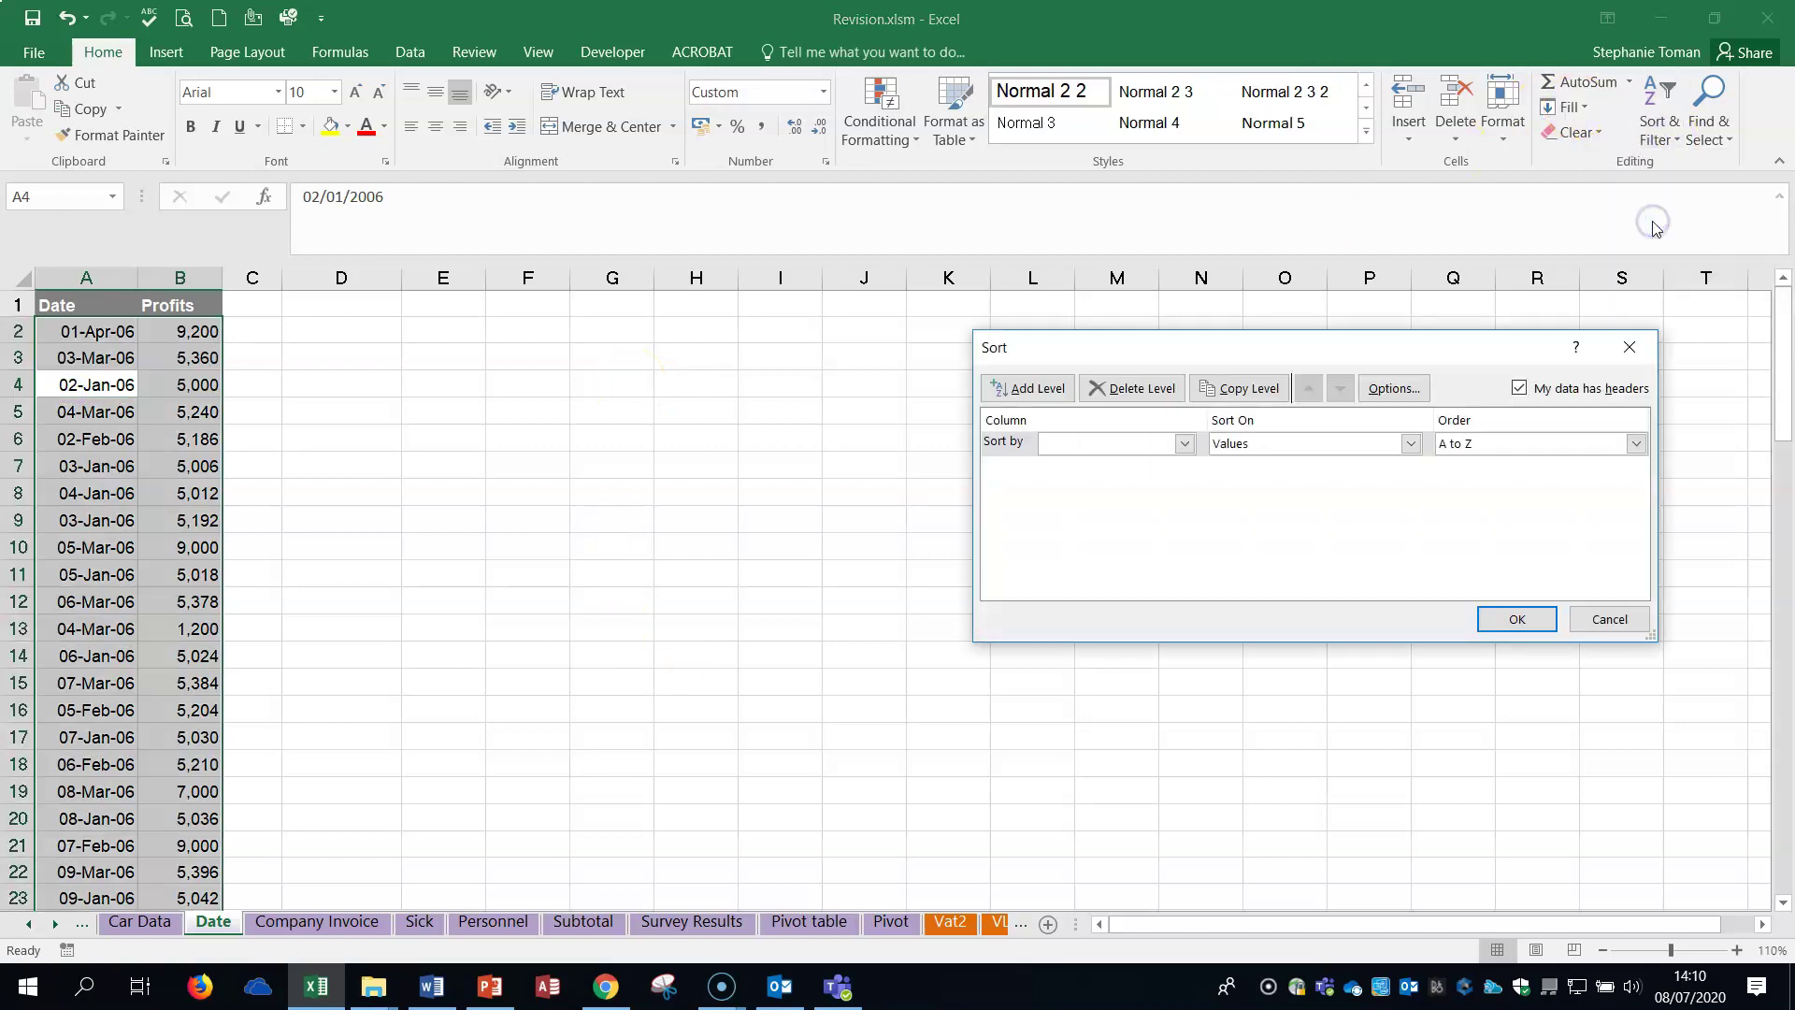
drag(1254, 353, 1026, 365)
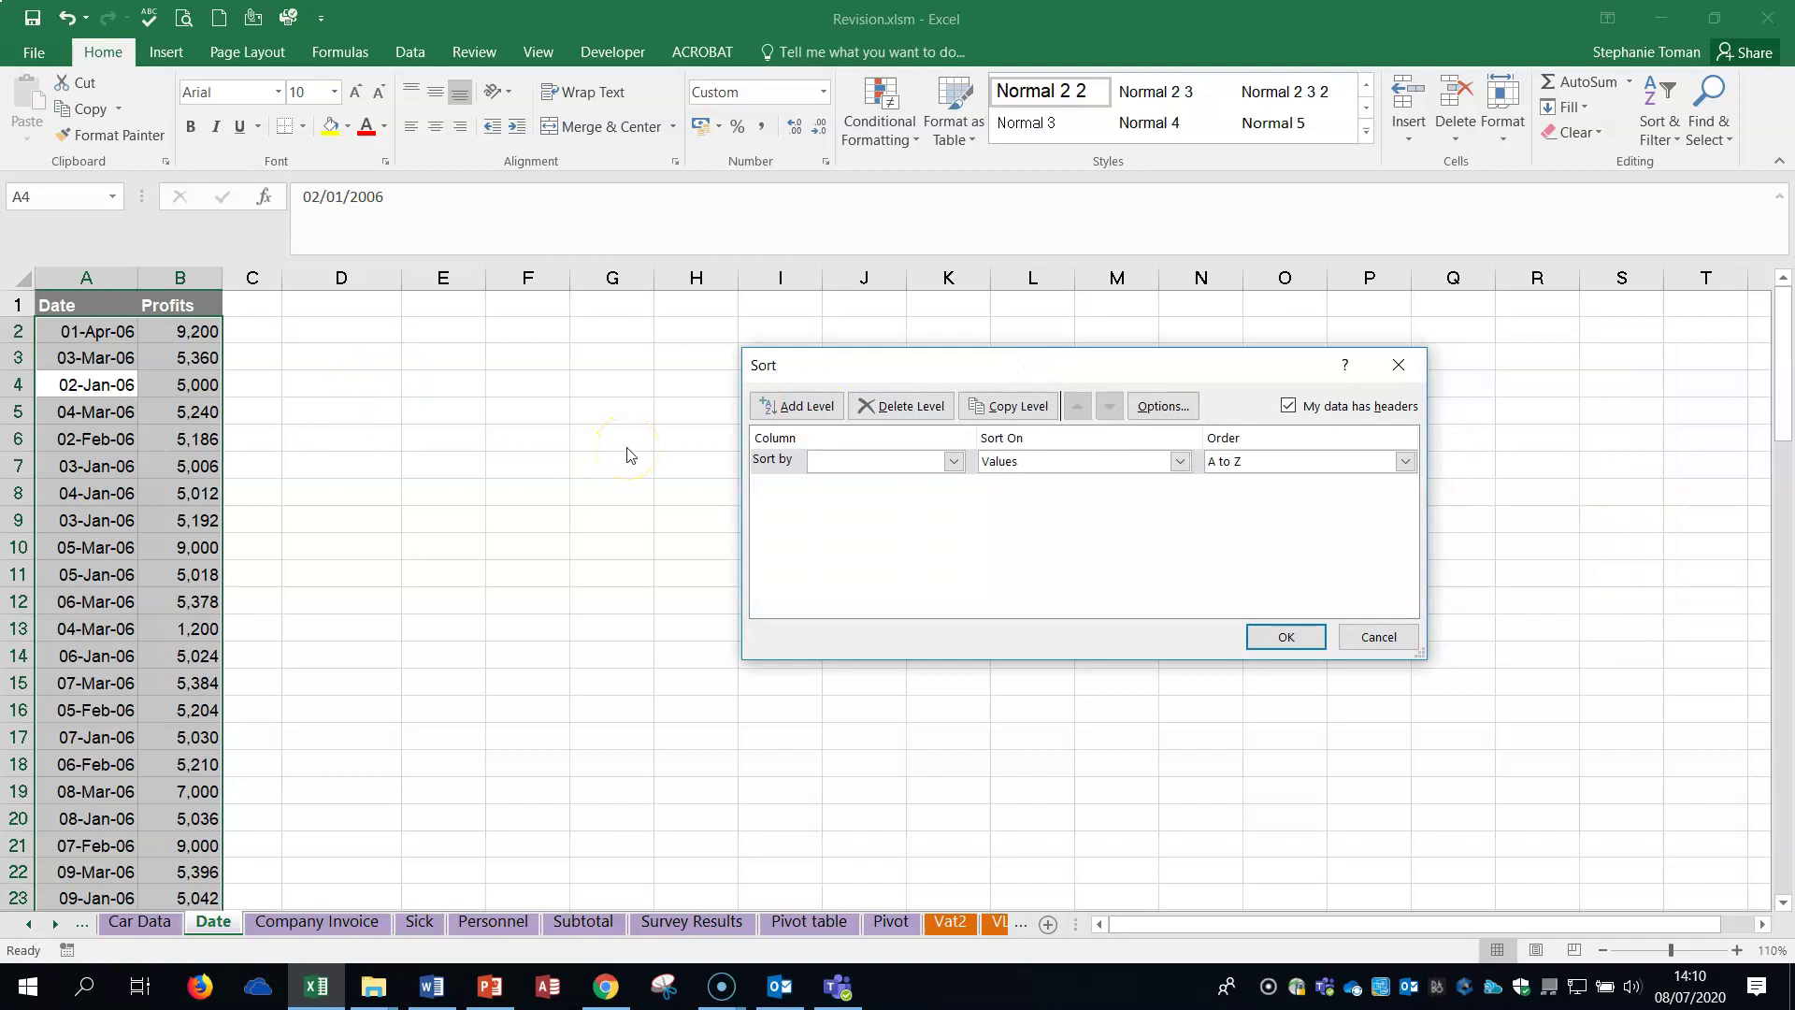
click(959, 467)
click(921, 479)
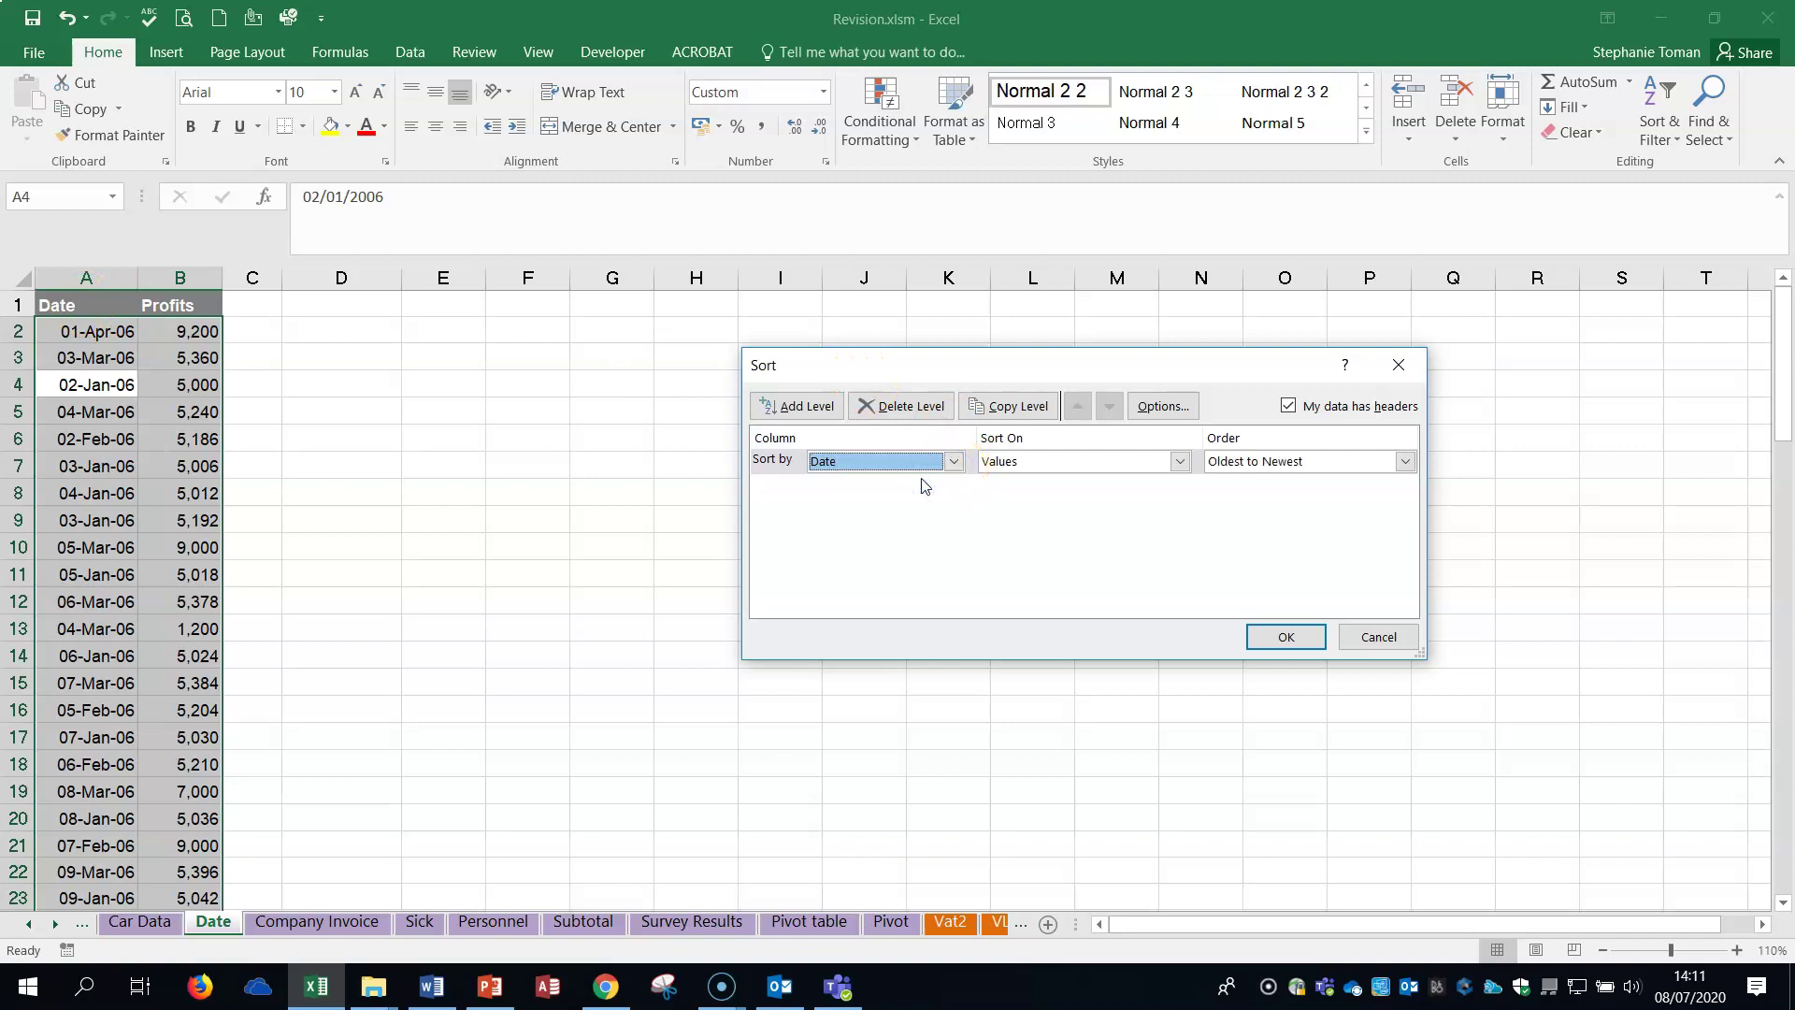
- Set the sort order to the Jan, Feb, Mar custom list, apply the sort and check the reordered dates
click(1405, 461)
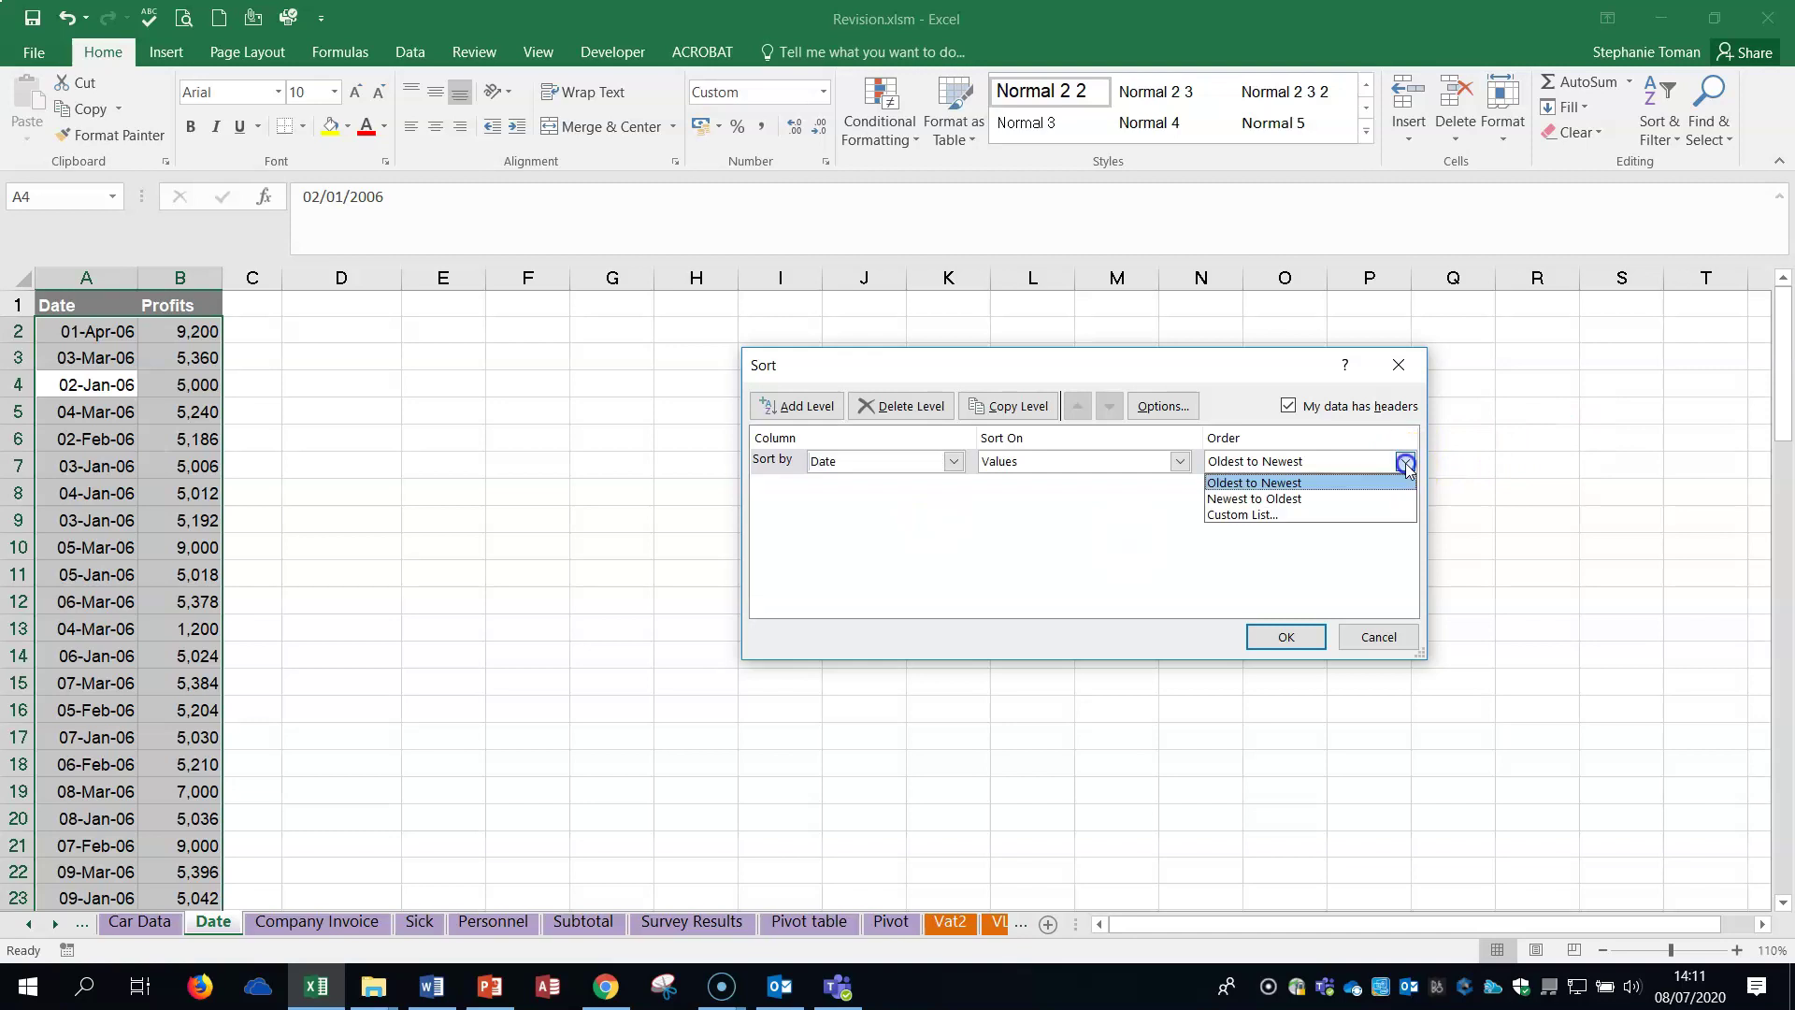
click(1255, 515)
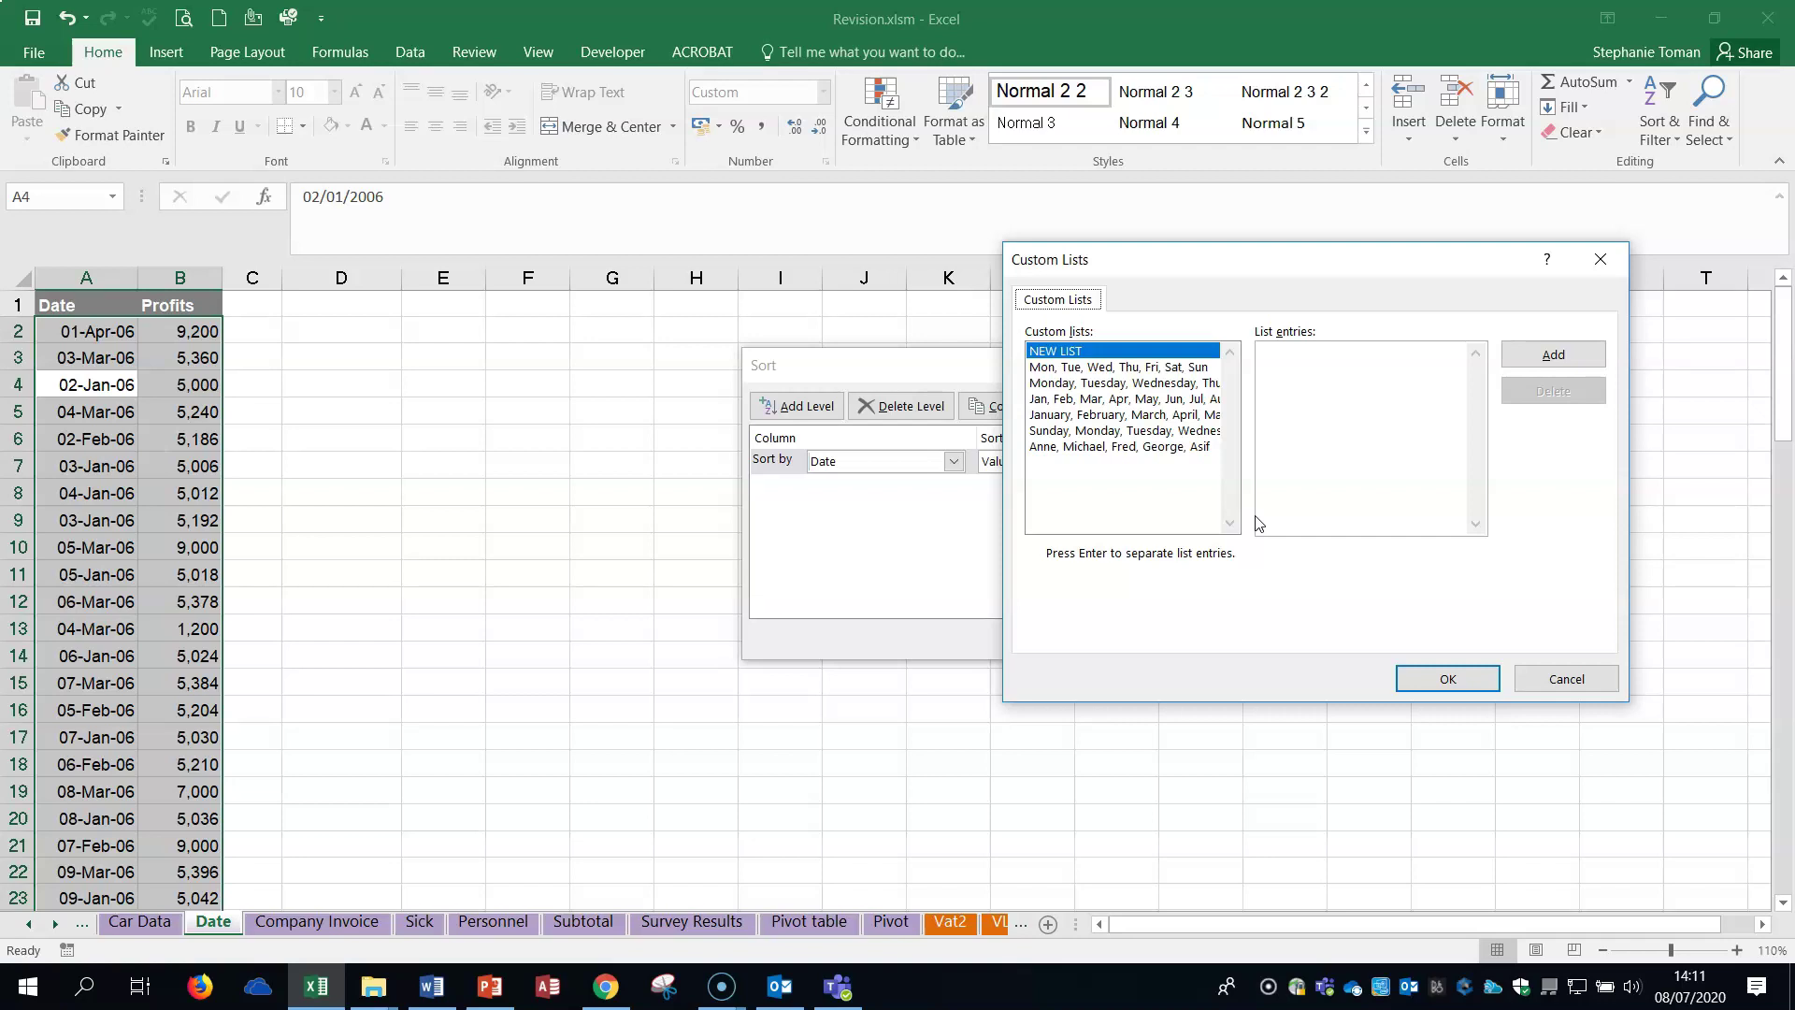
click(1073, 402)
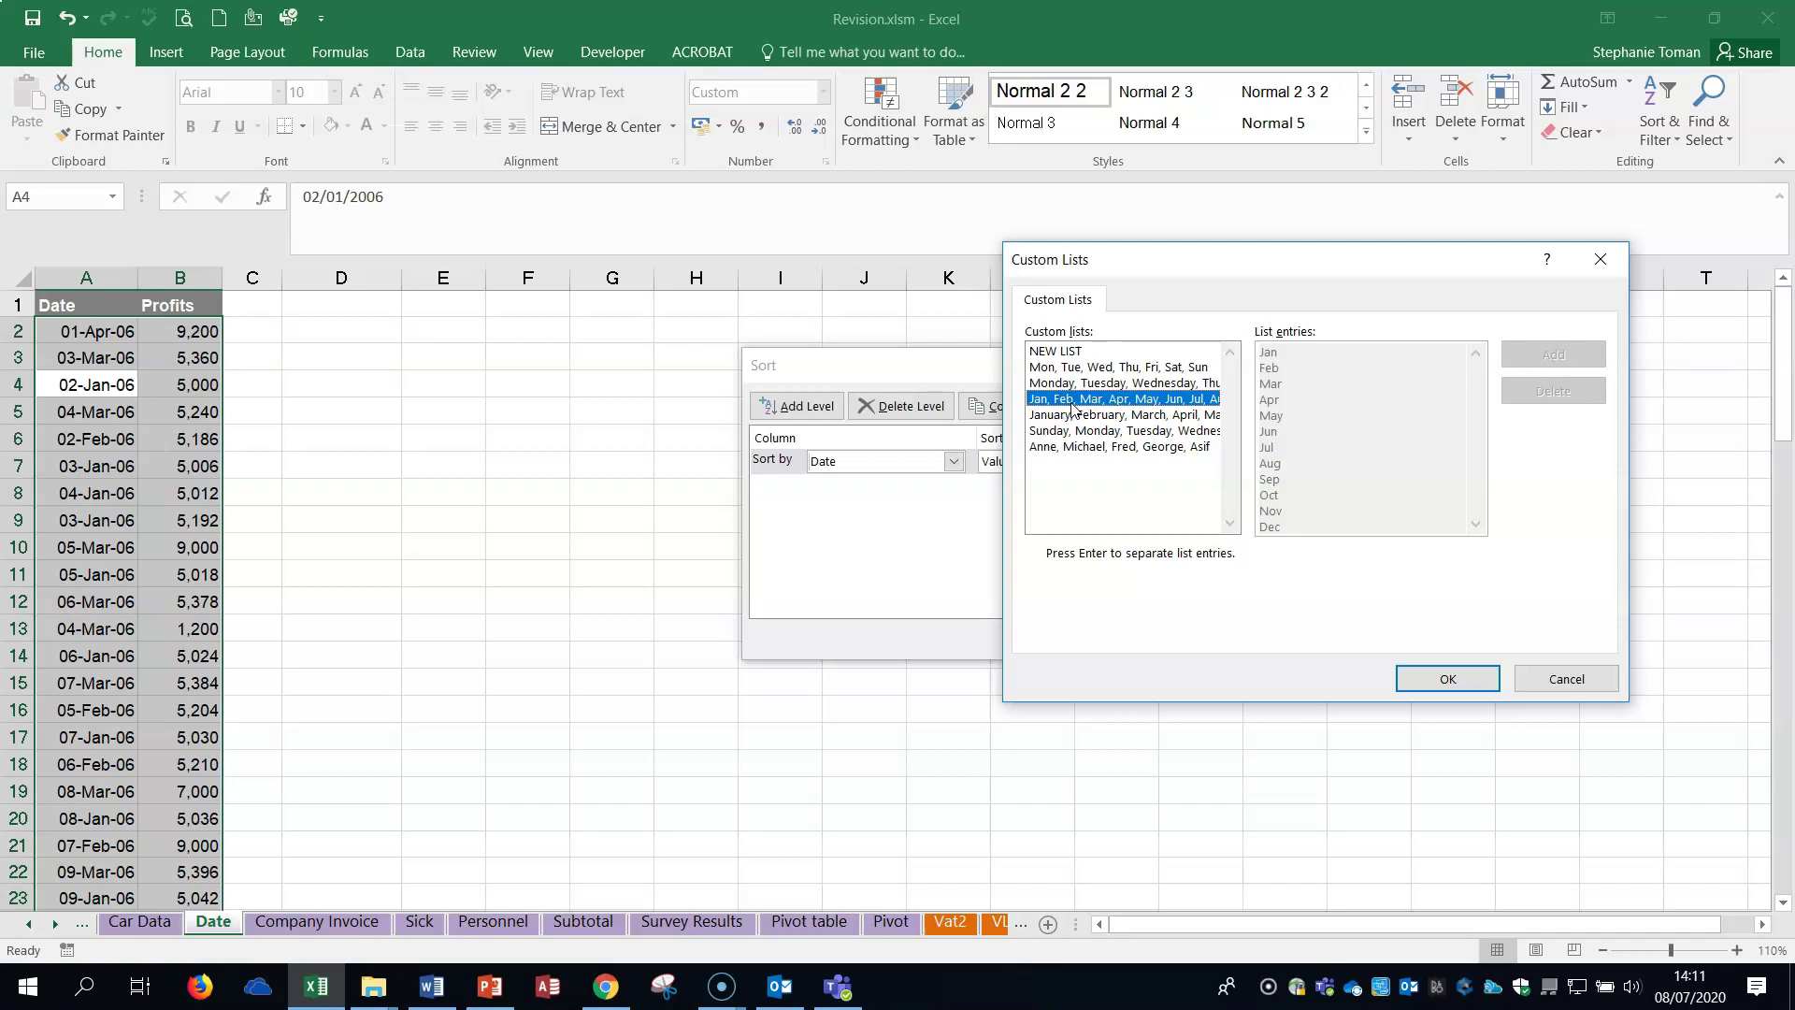
click(1474, 682)
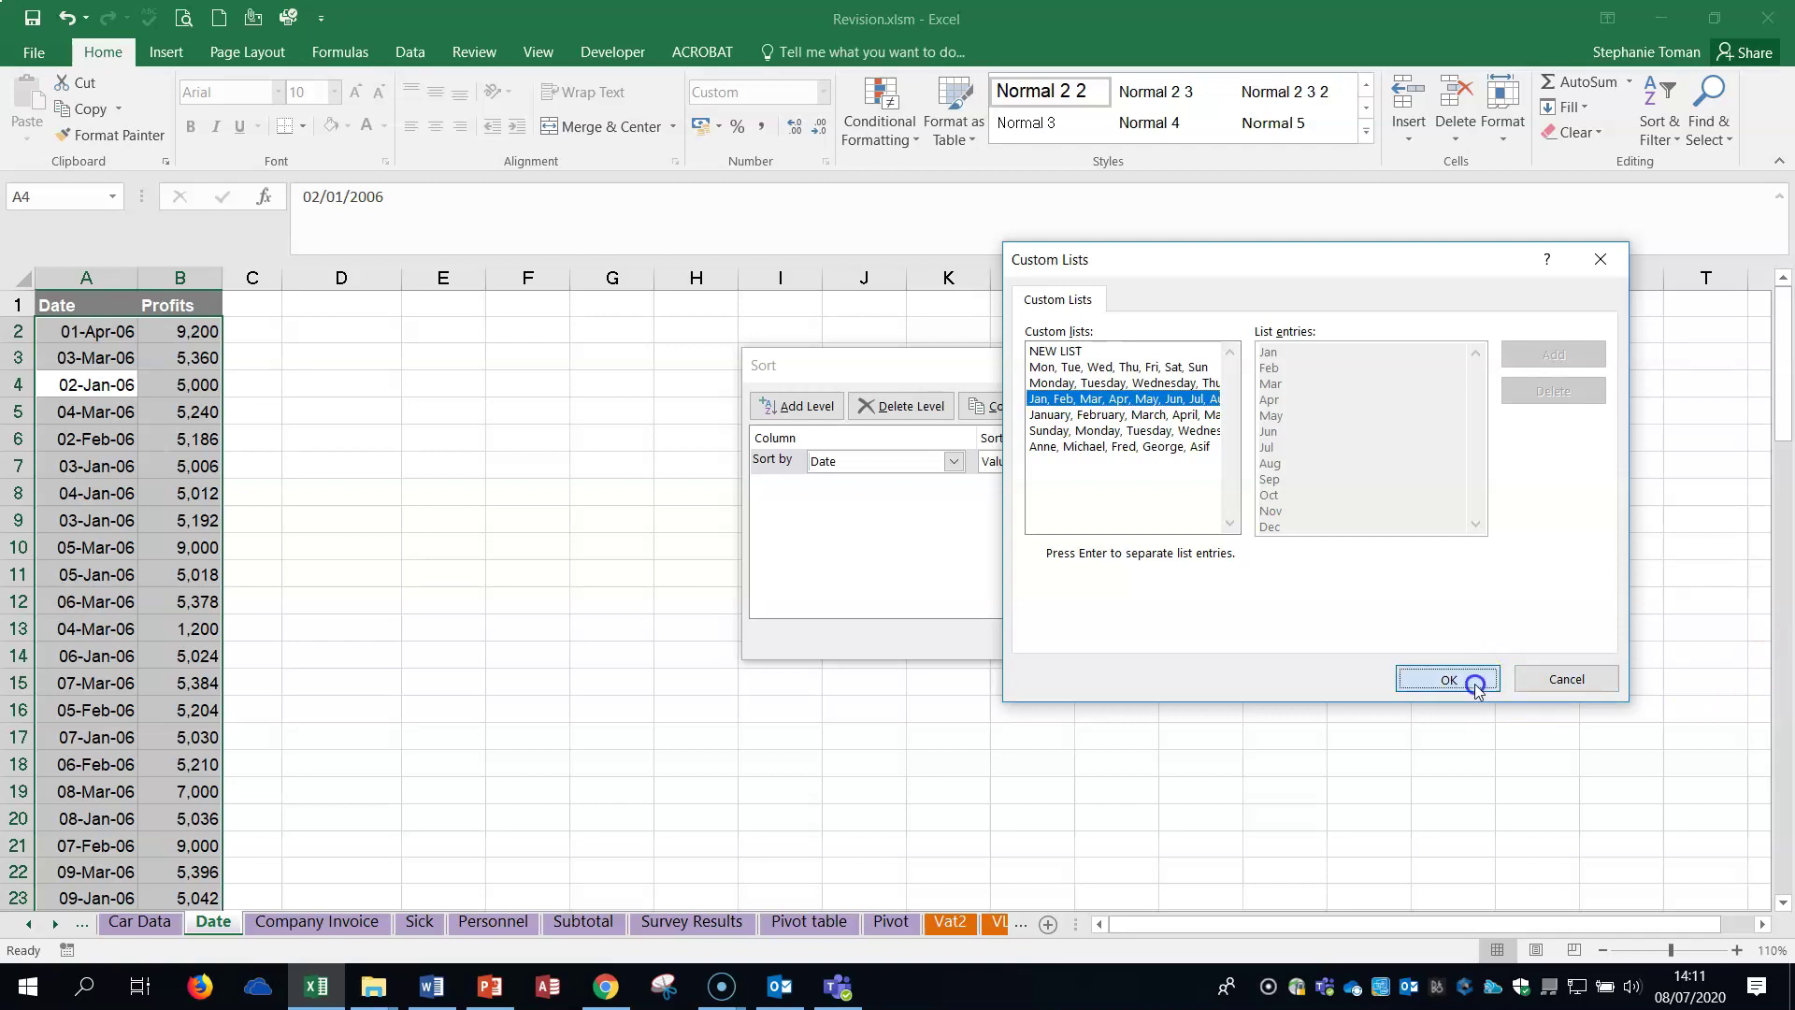
click(1278, 639)
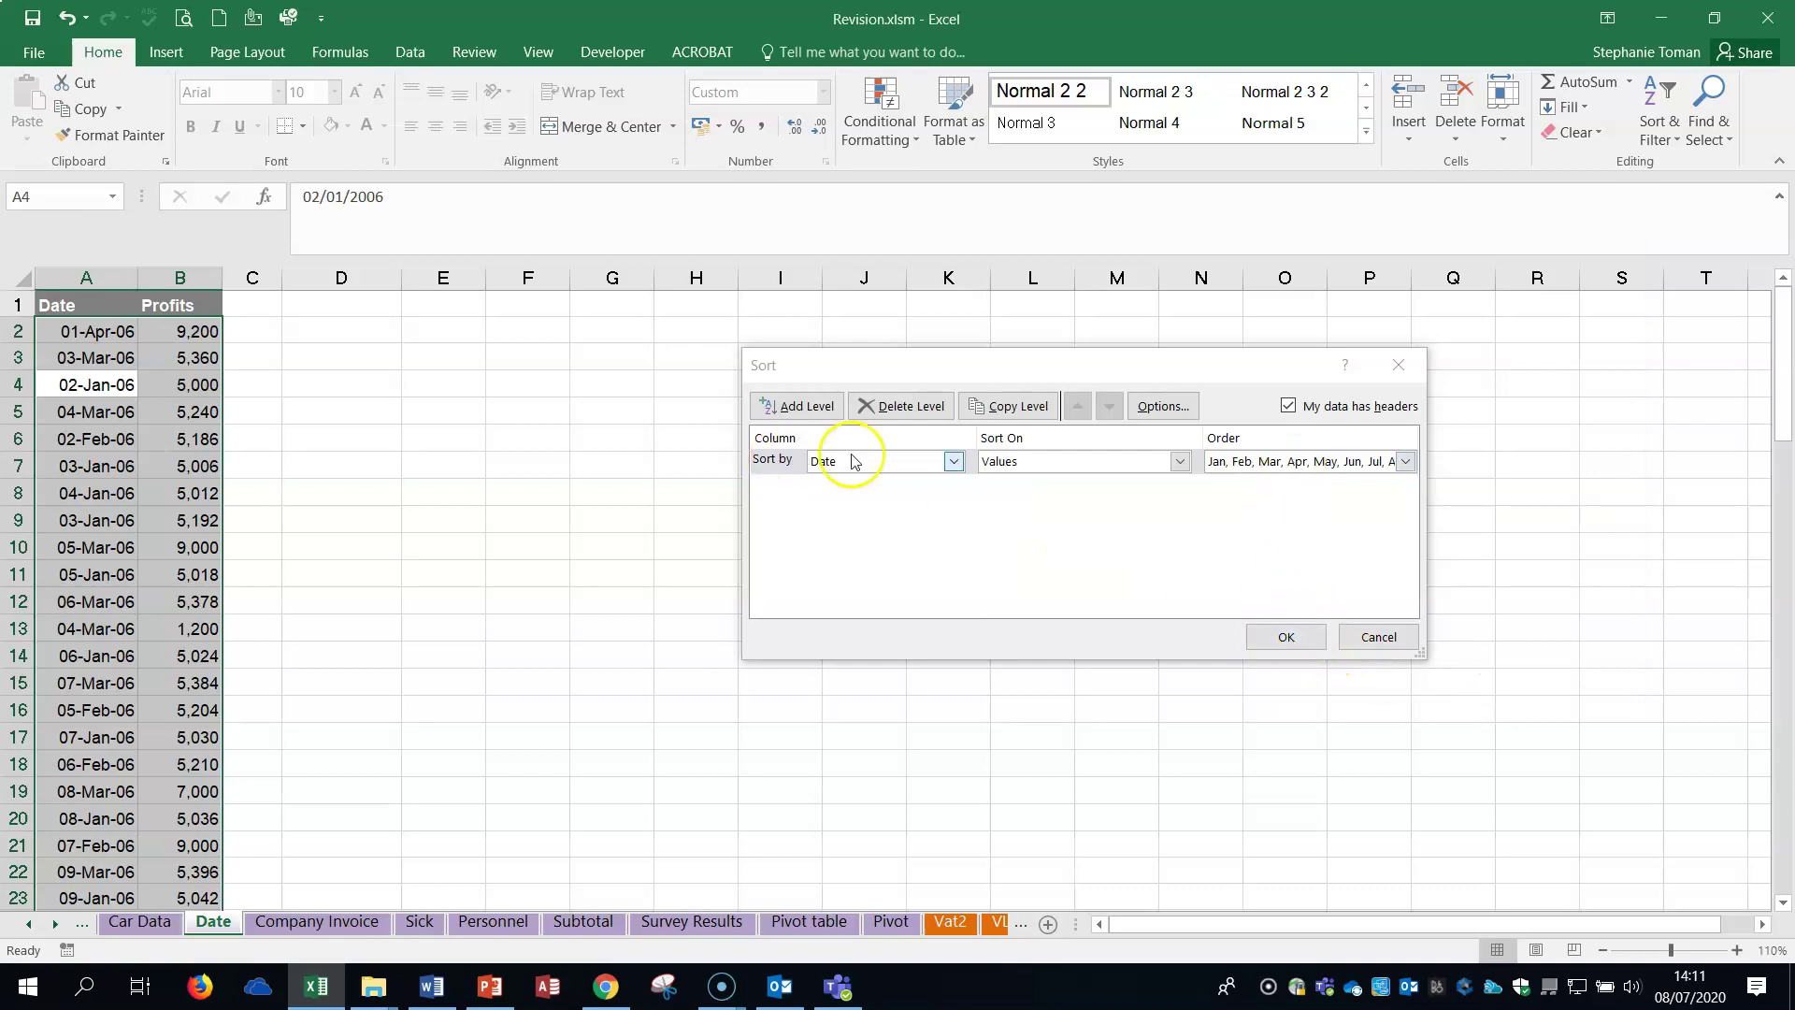
click(1285, 636)
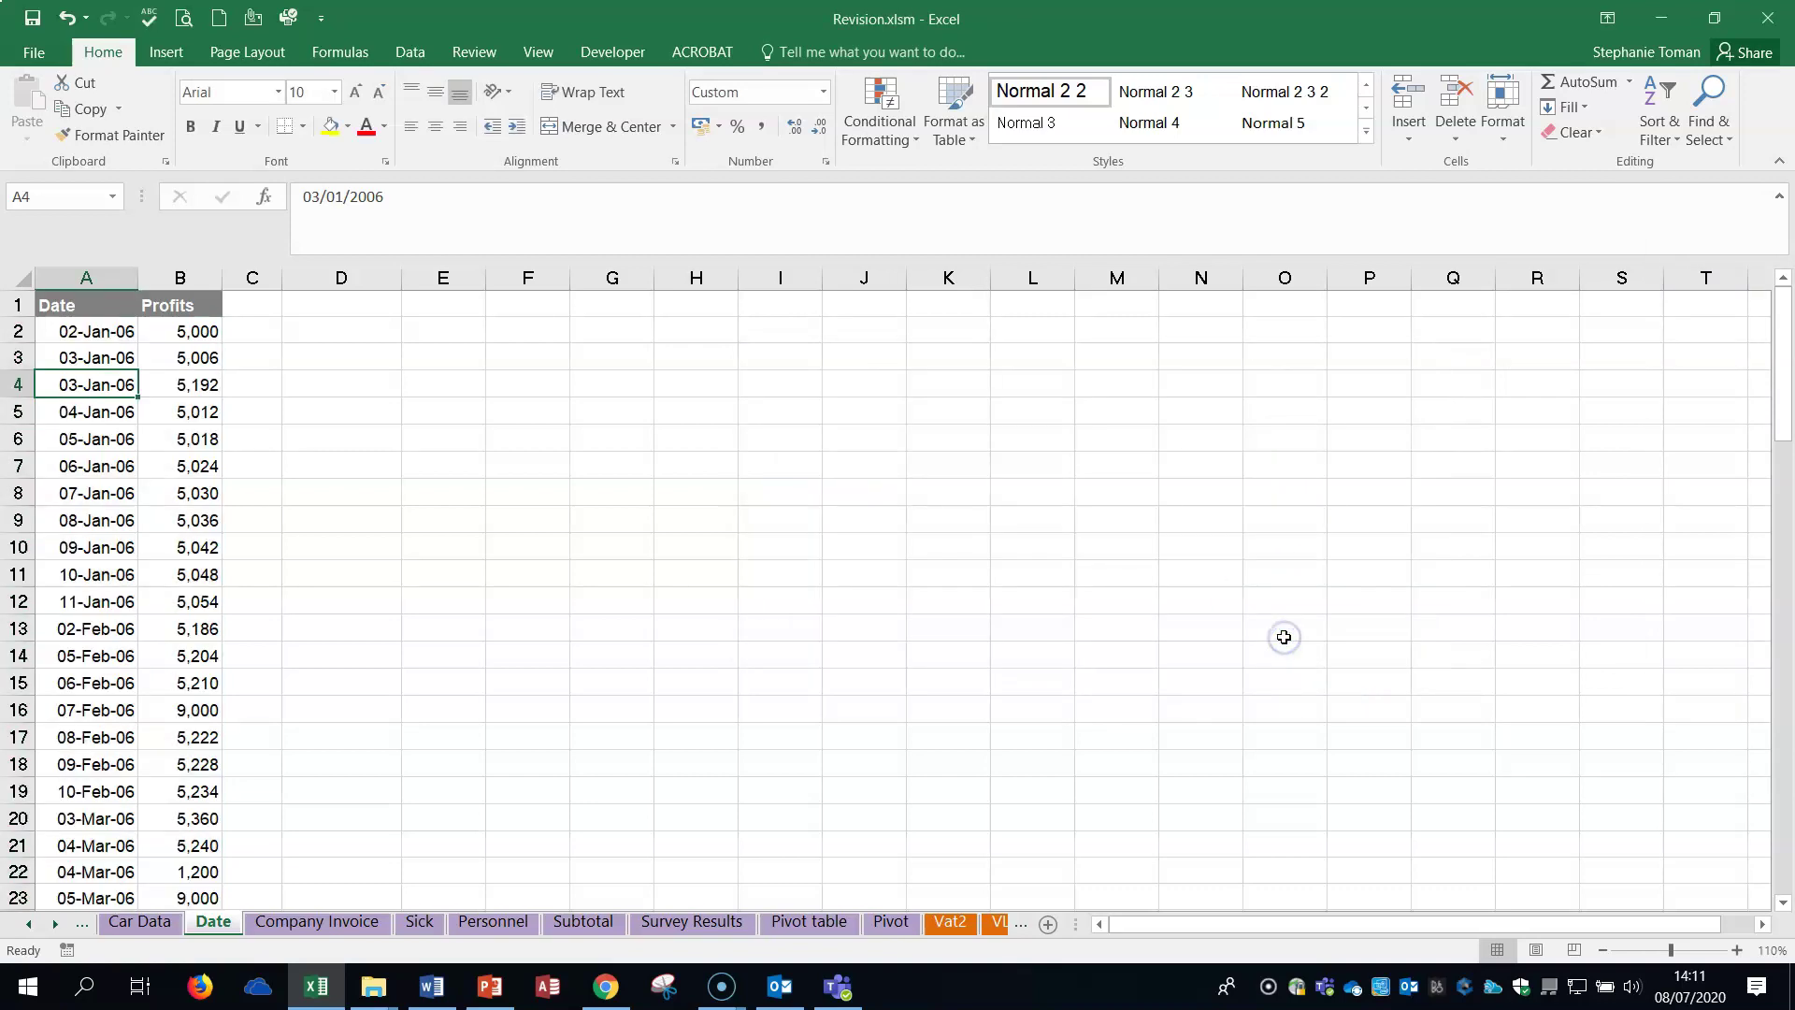
click(809, 441)
scroll(813, 439, down, 6)
scroll(826, 436, up, 6)
click(826, 437)
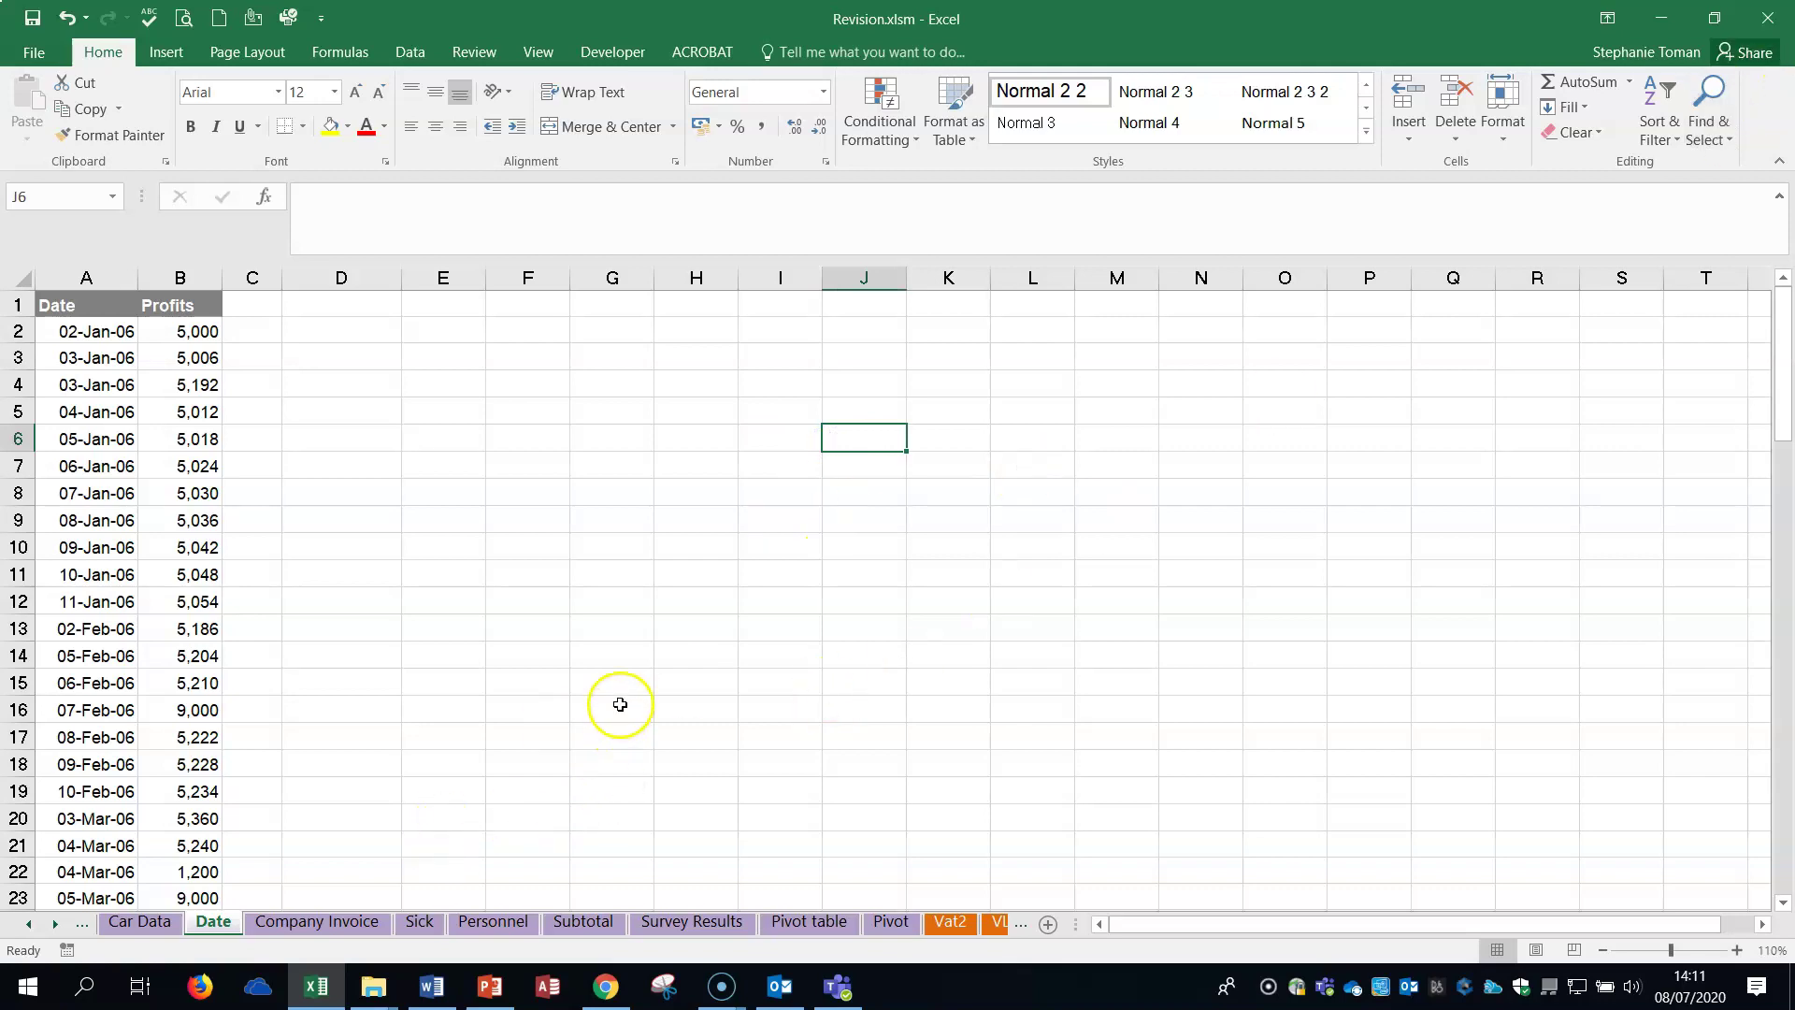
- Go to the Company Invoice worksheet, read question Q22 in the Word exercise document, and return to the Excel workbook
click(303, 927)
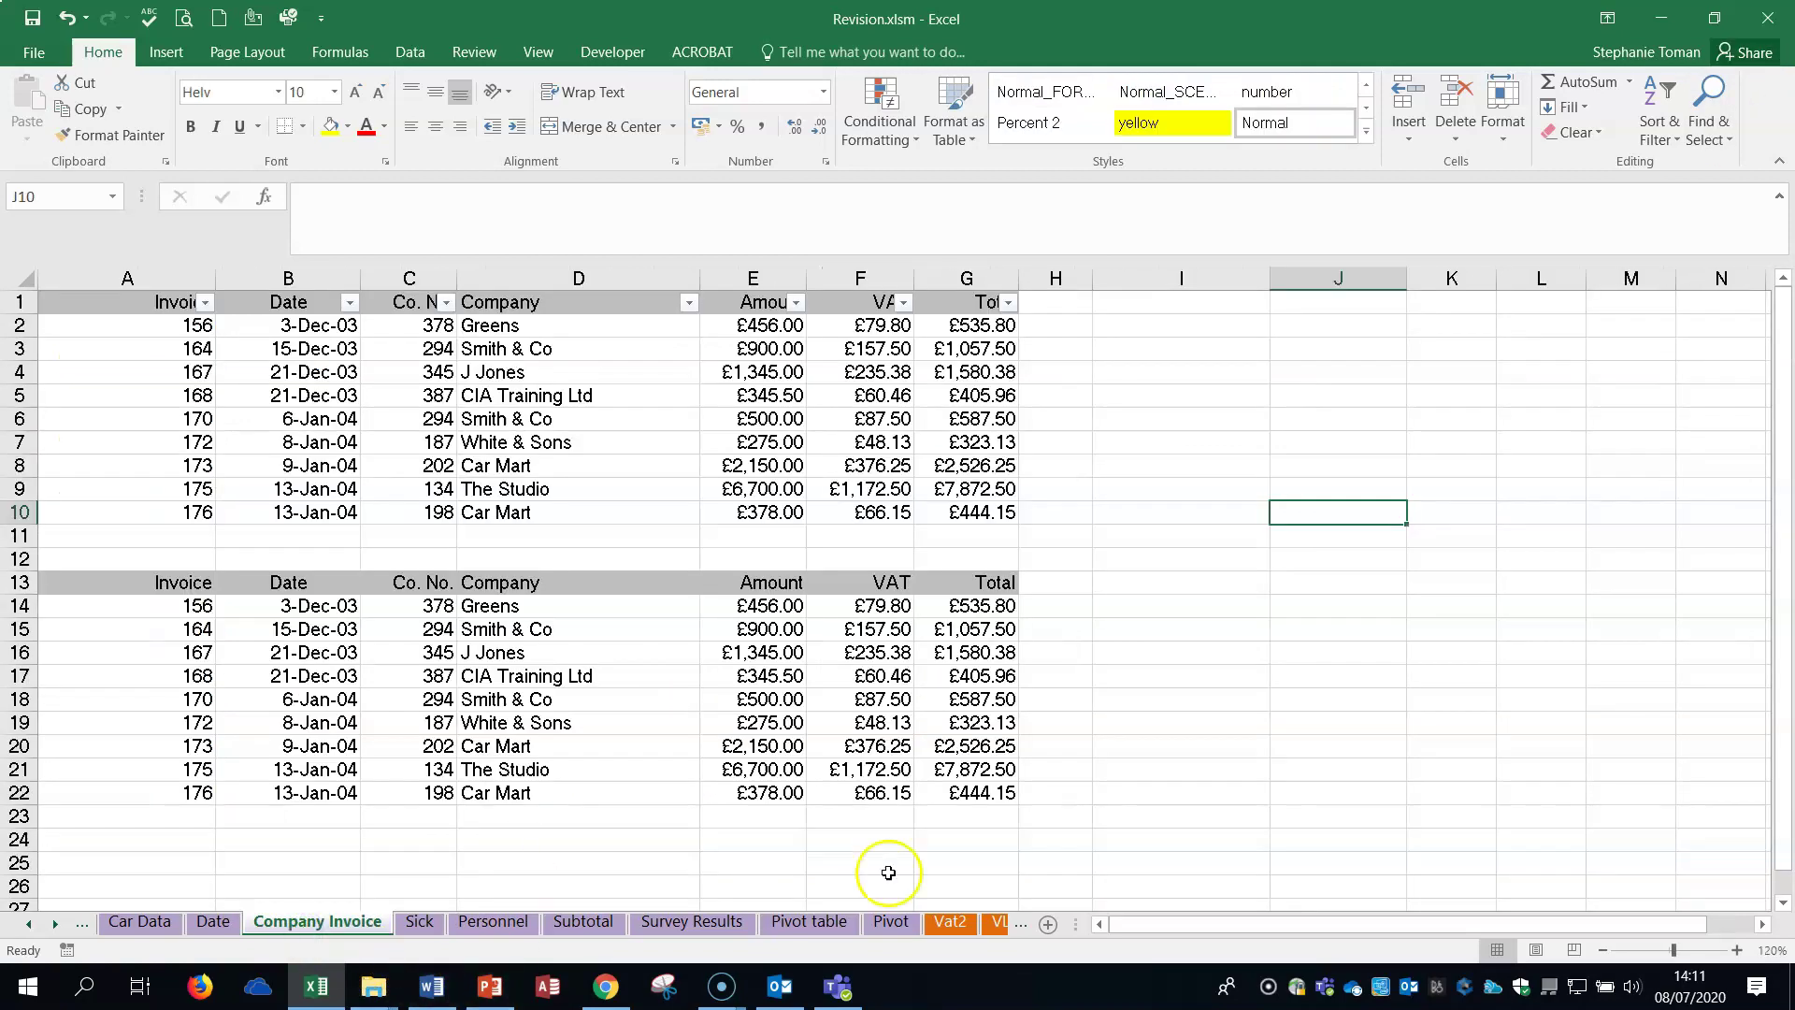
mouse_move(426, 989)
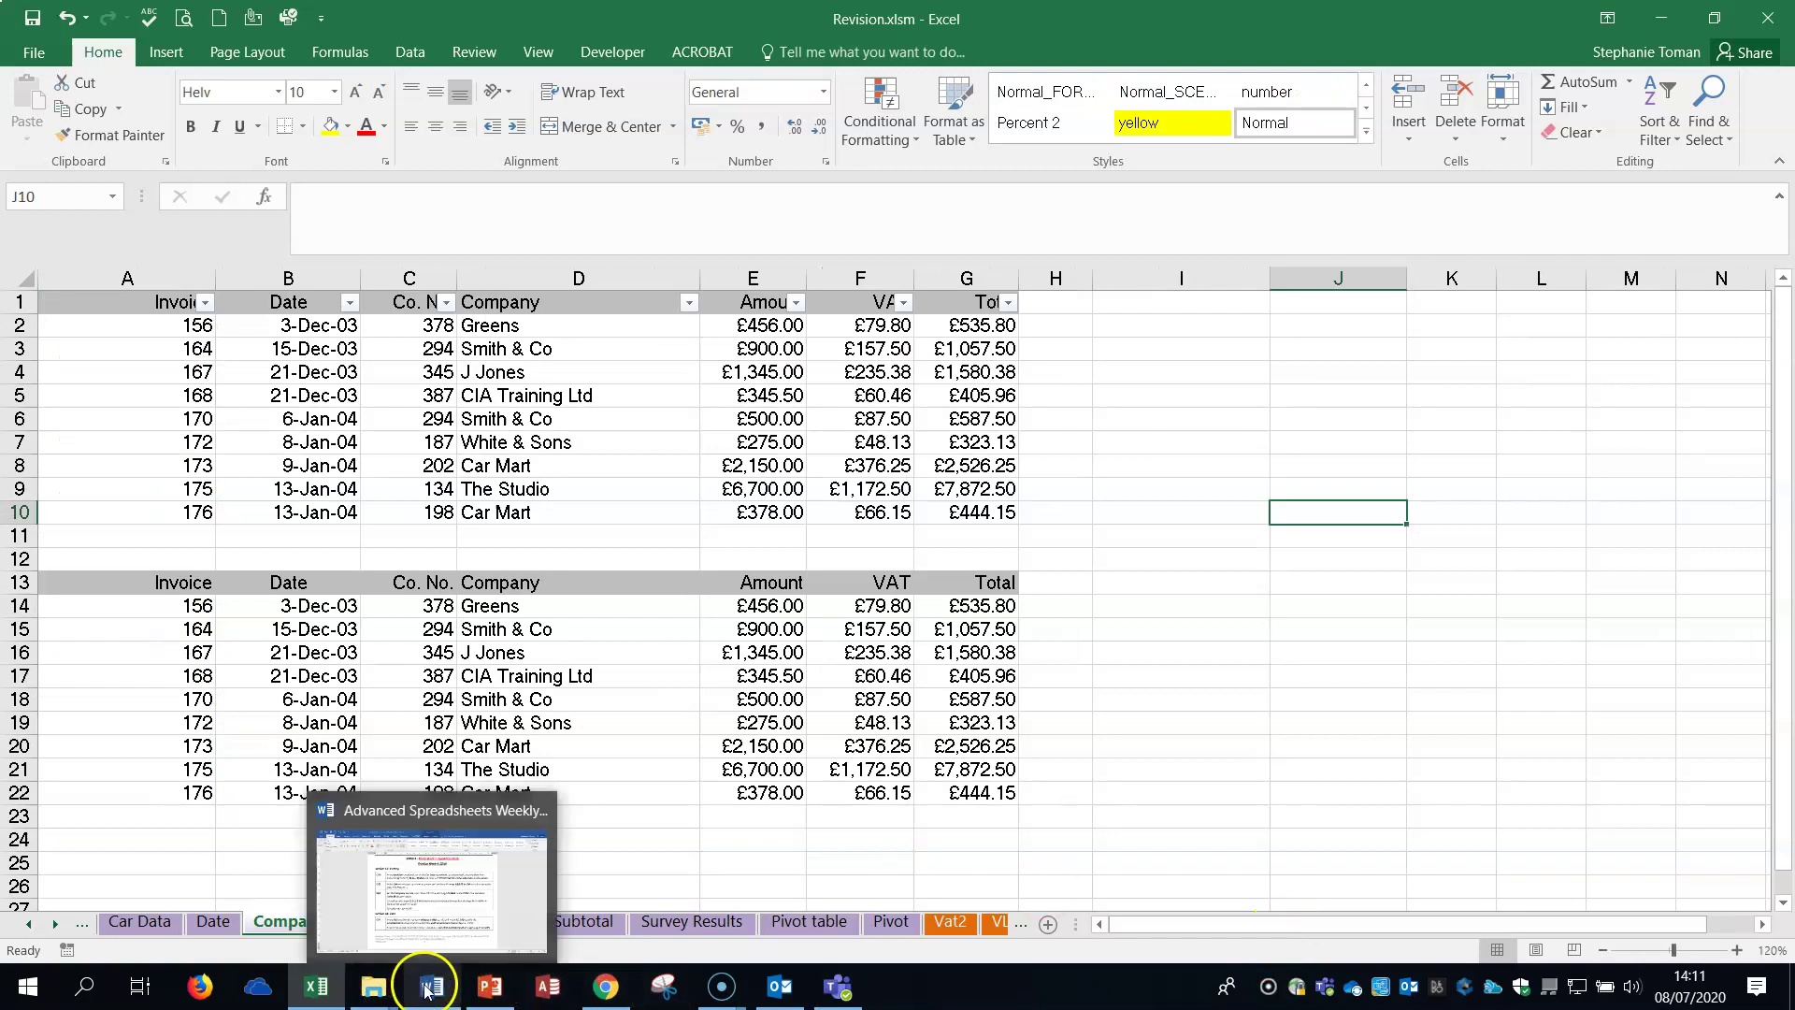
click(444, 888)
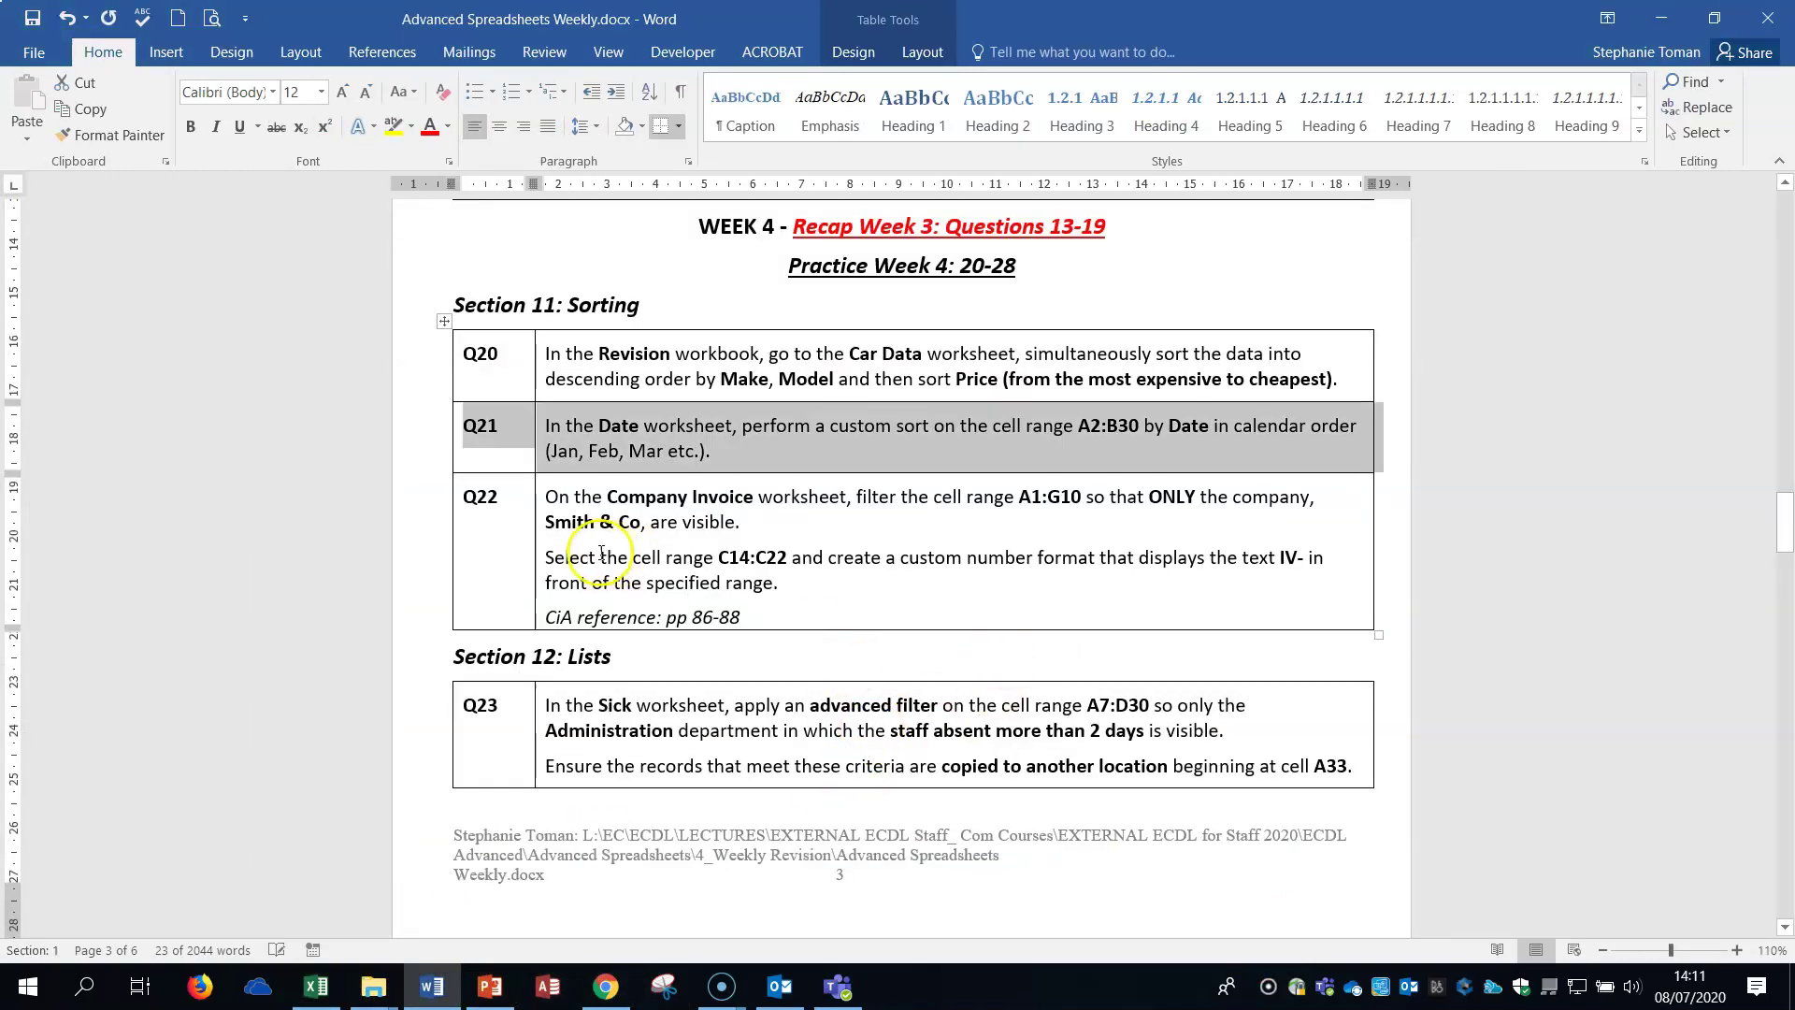
click(415, 584)
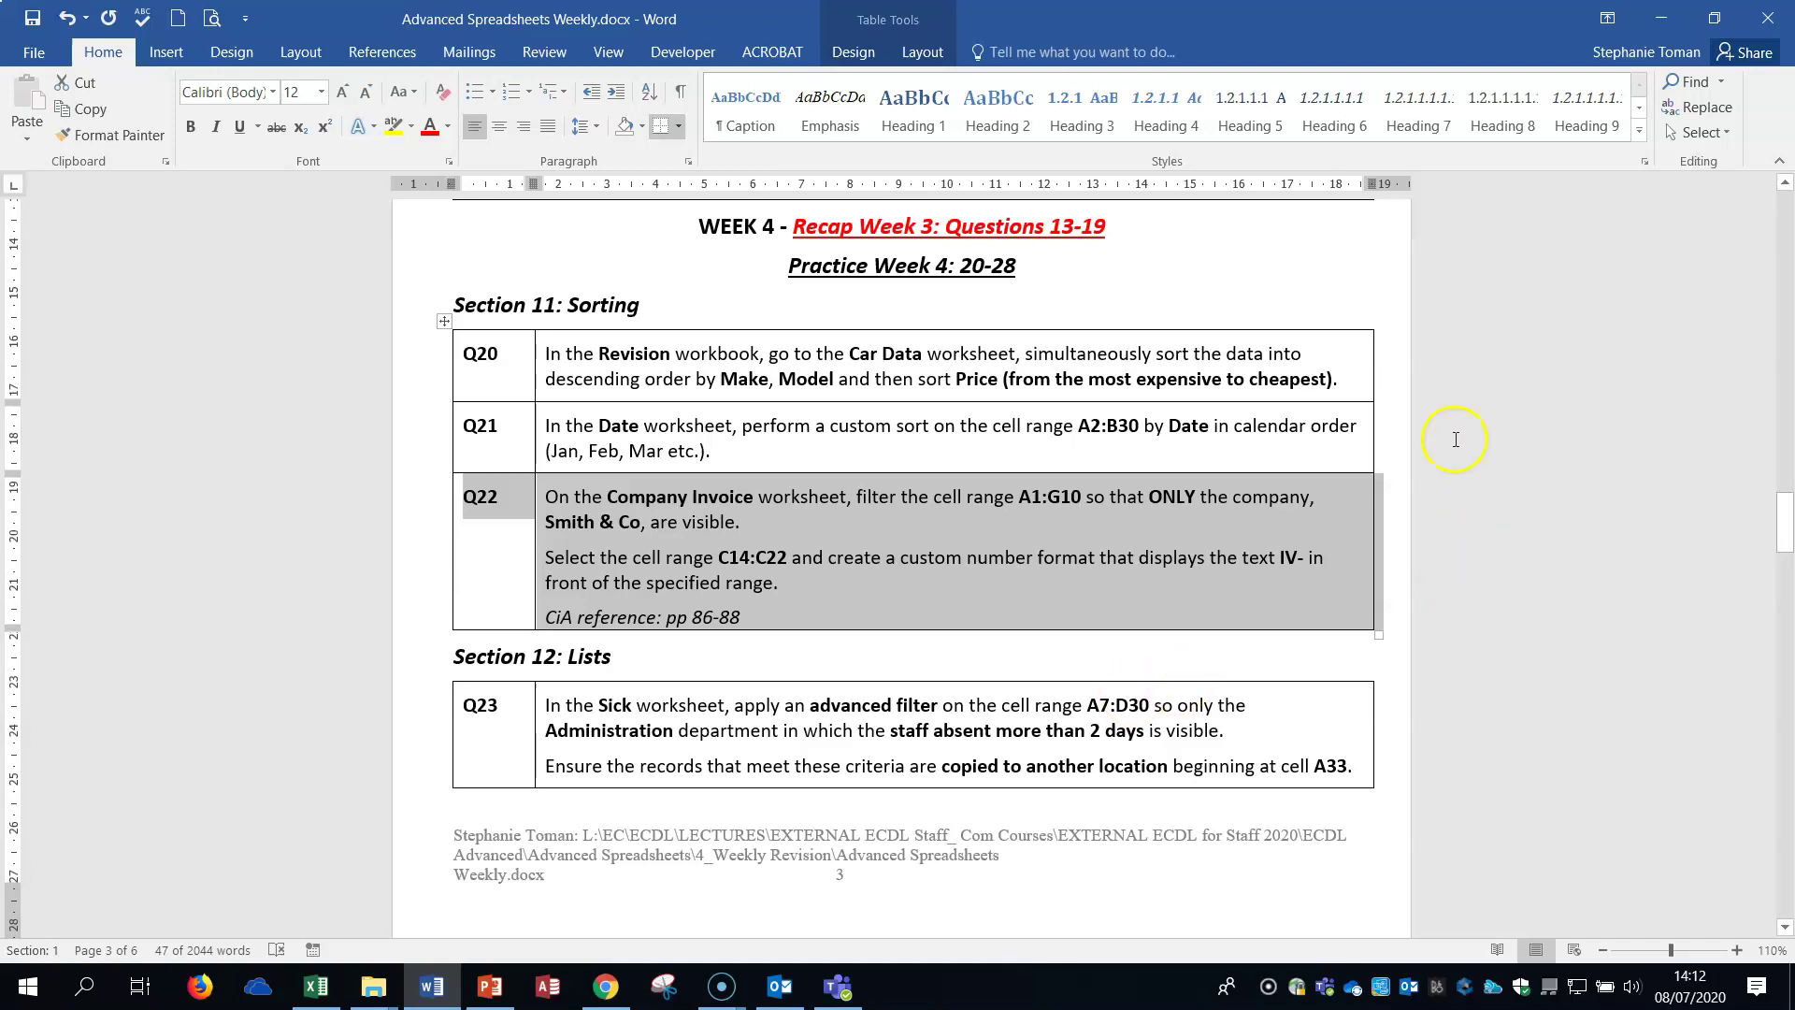
click(1660, 19)
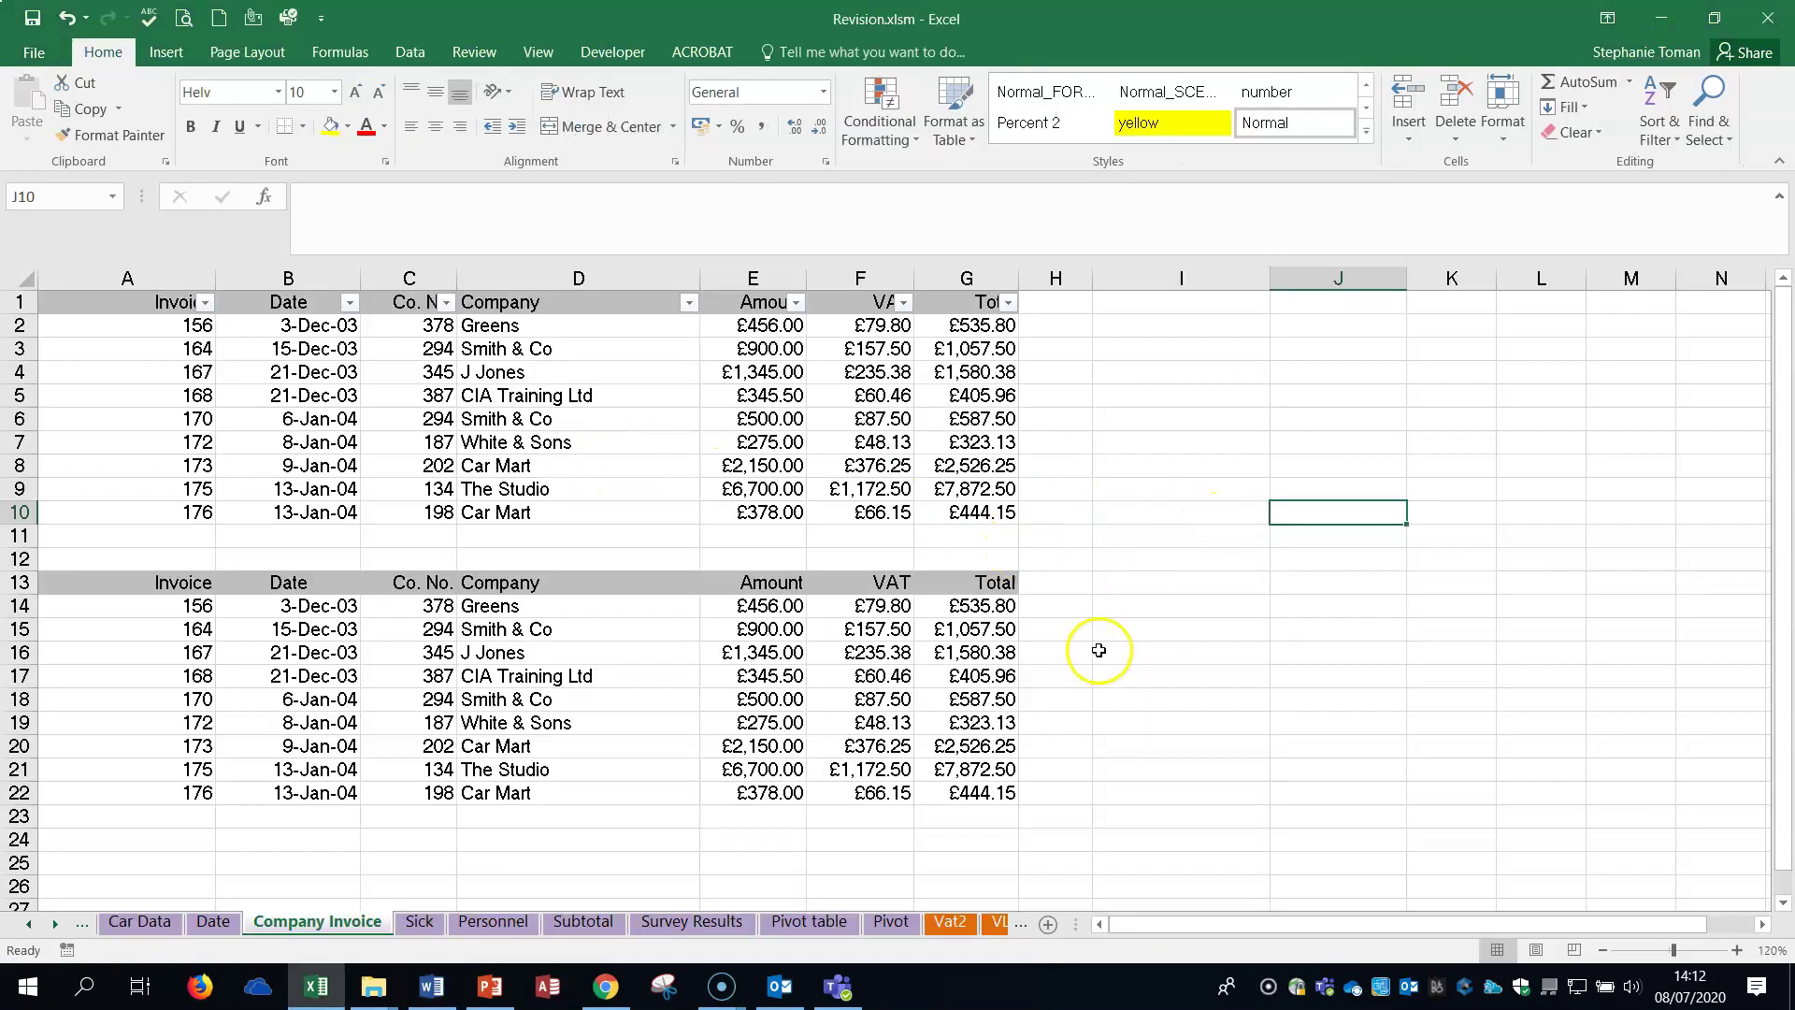
- Filter the range A1:G10 on the Company Invoice worksheet so that only the company Smith & Co is shown
click(1141, 629)
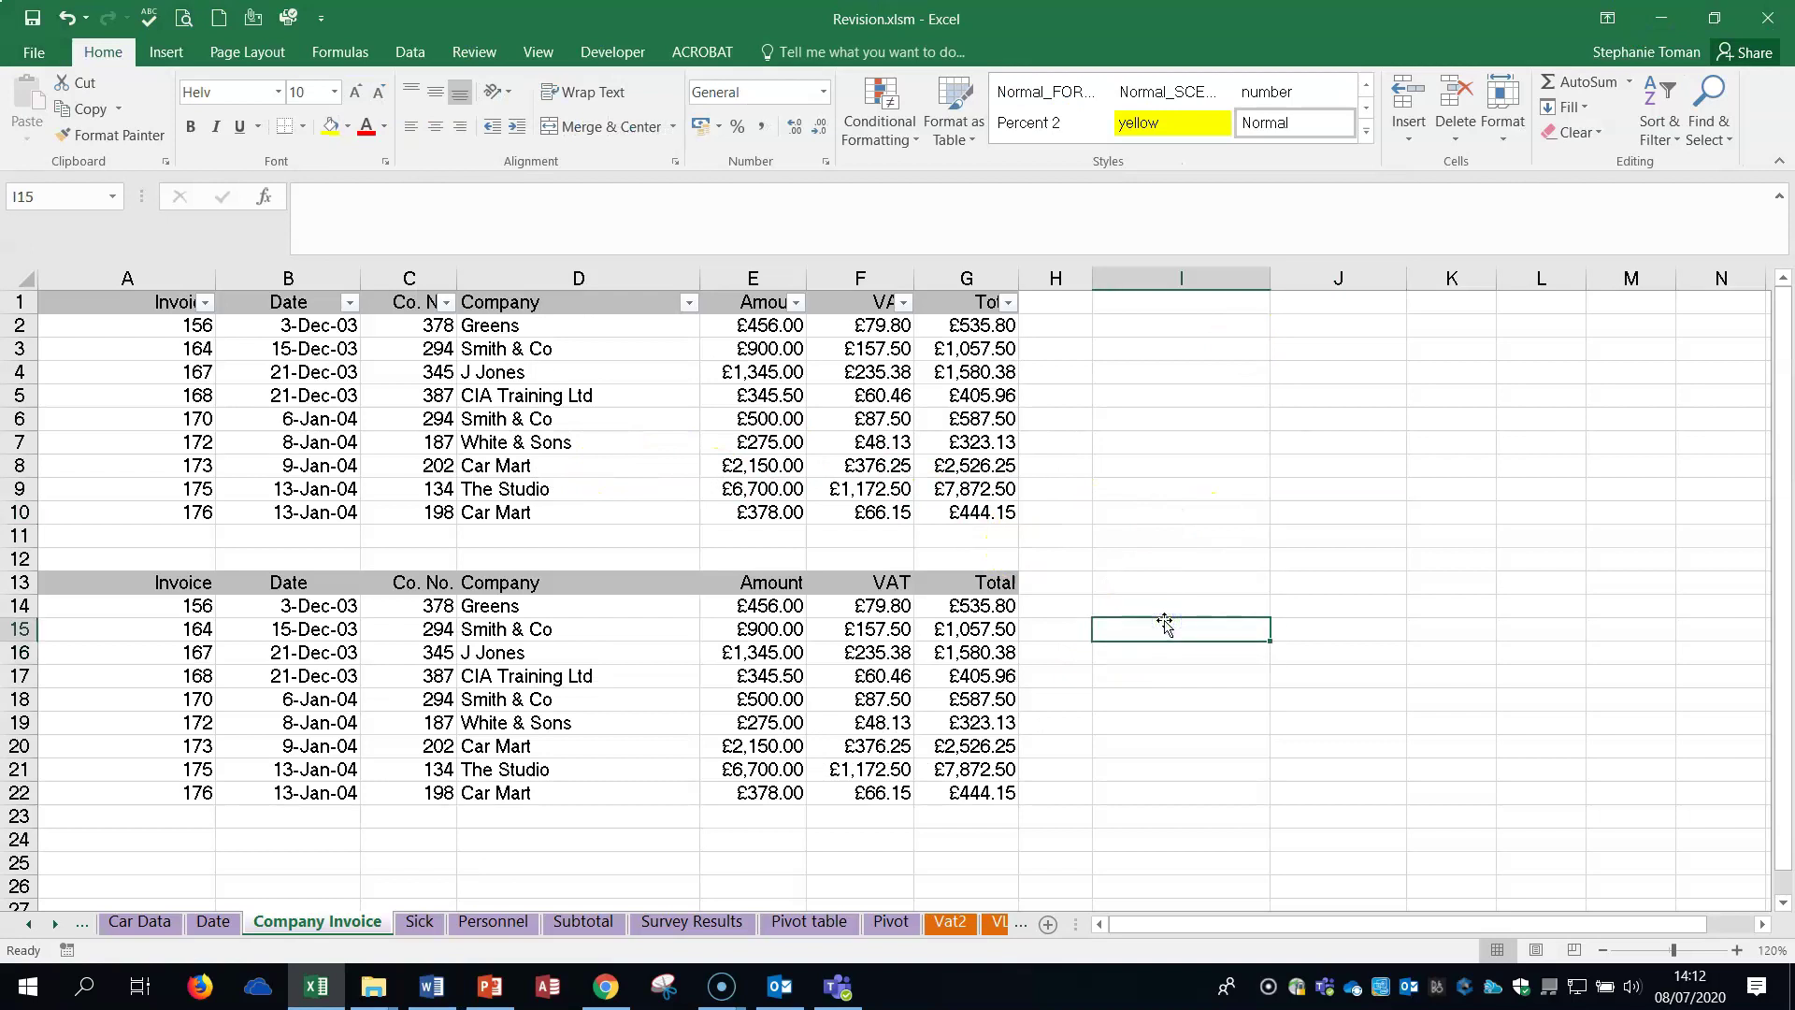
click(334, 923)
click(84, 302)
drag(110, 299, 1000, 516)
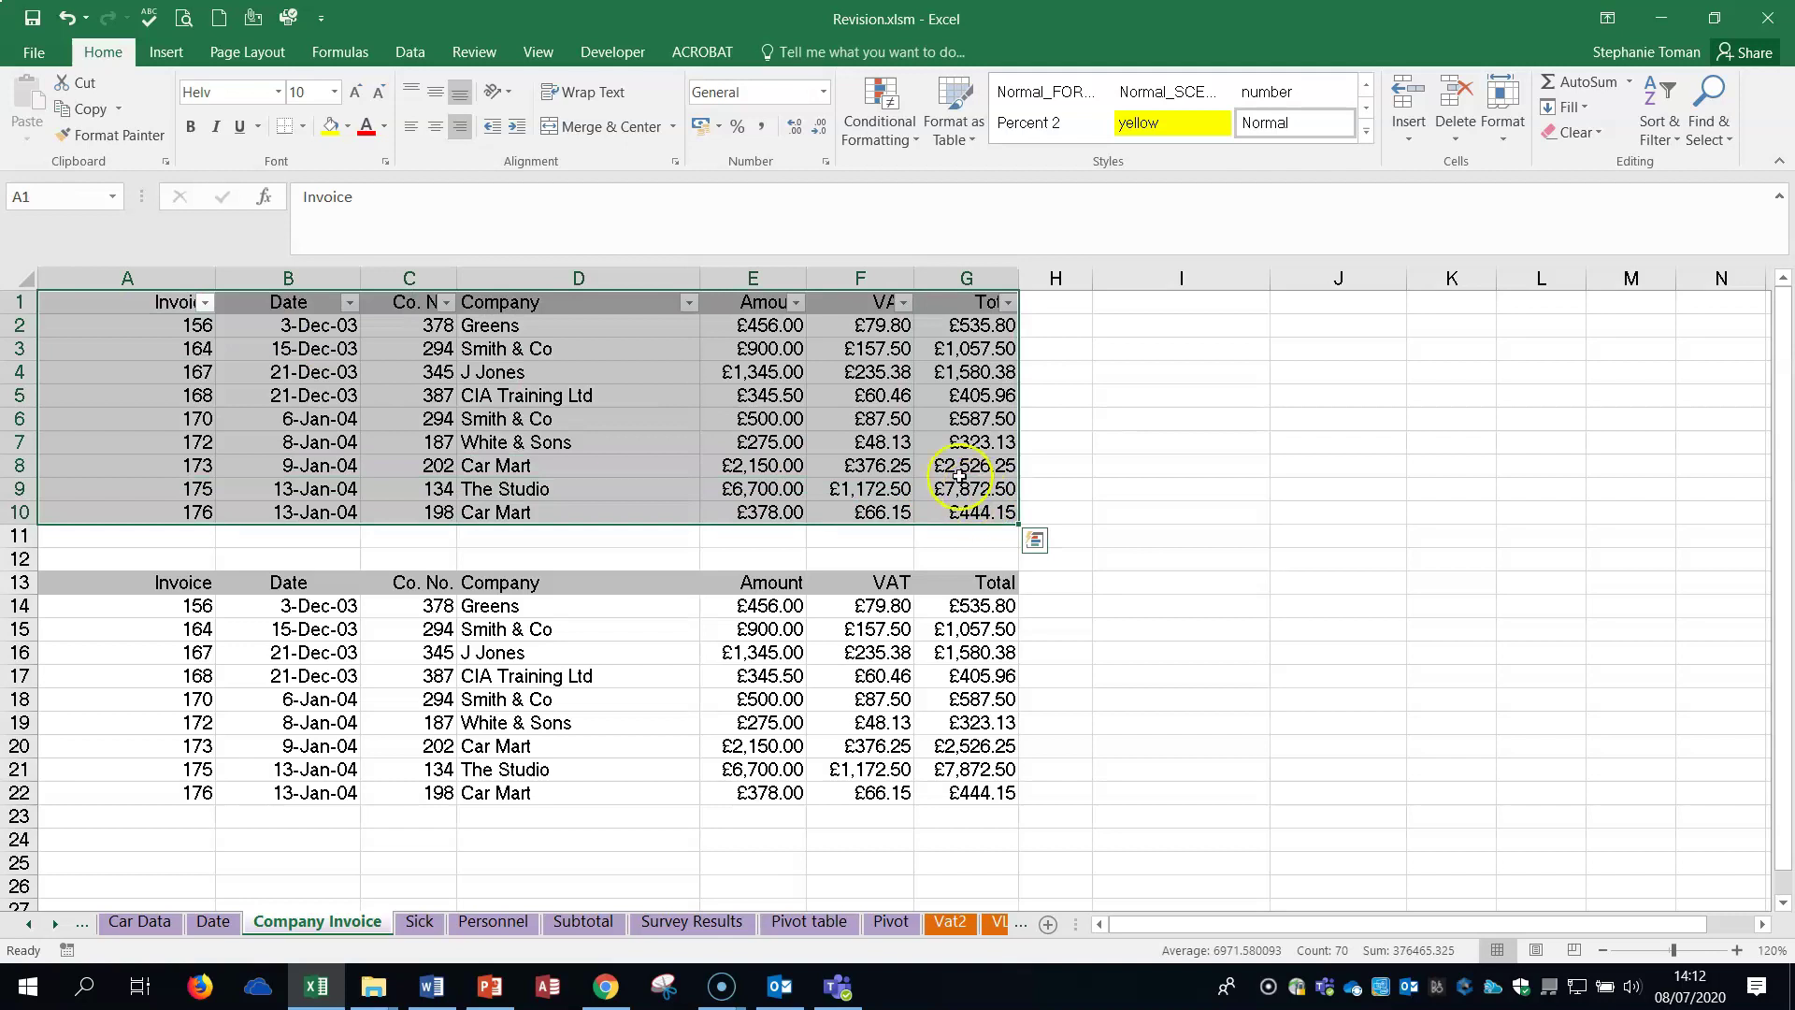
click(686, 305)
click(452, 530)
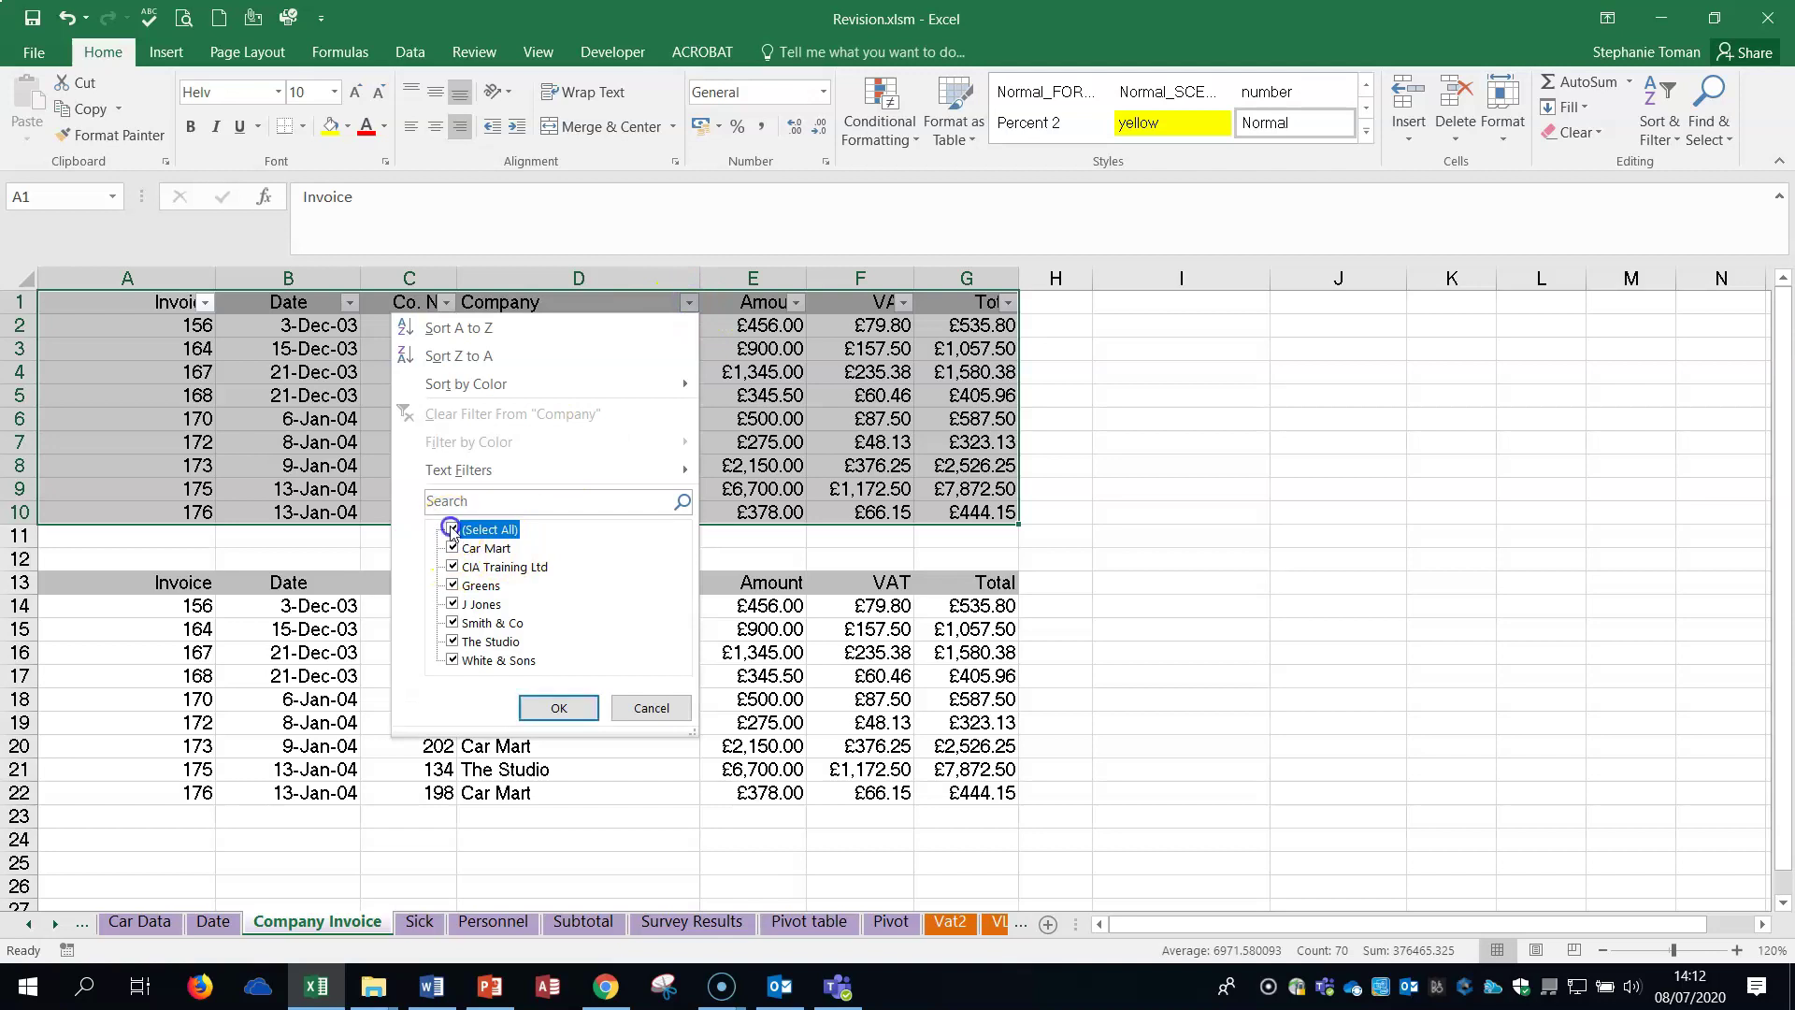
click(454, 624)
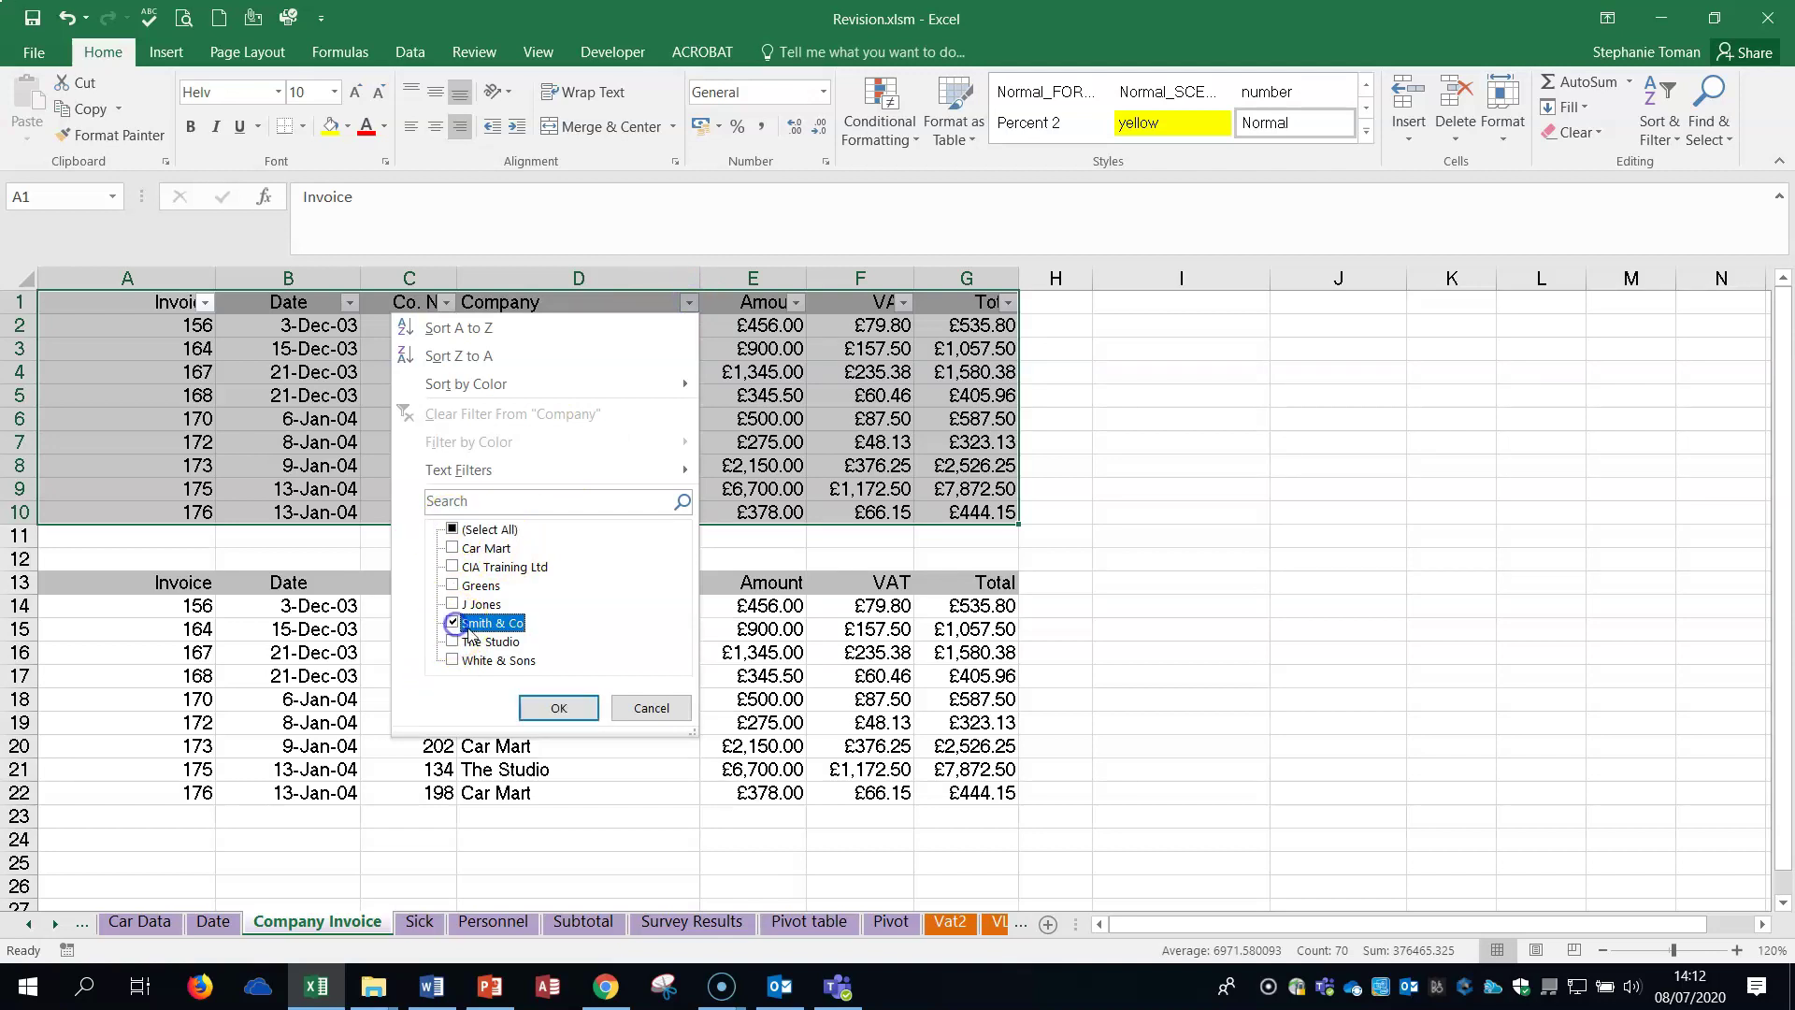
click(566, 707)
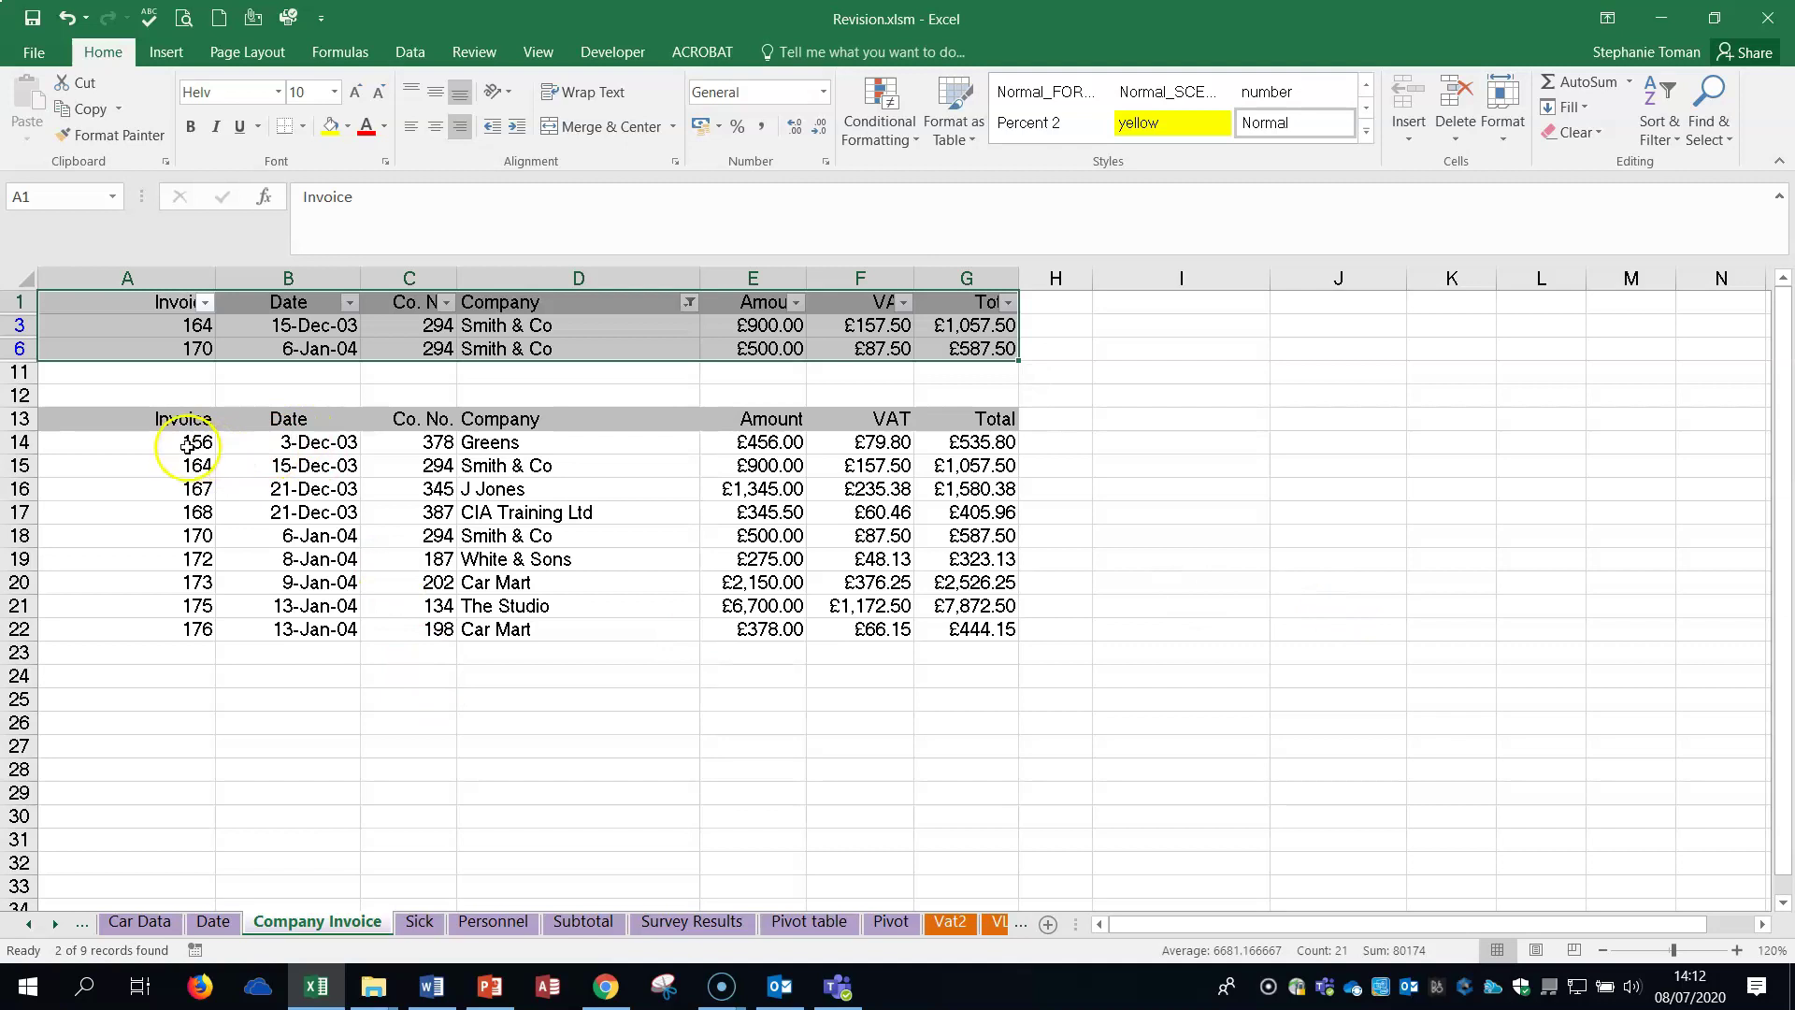
click(130, 422)
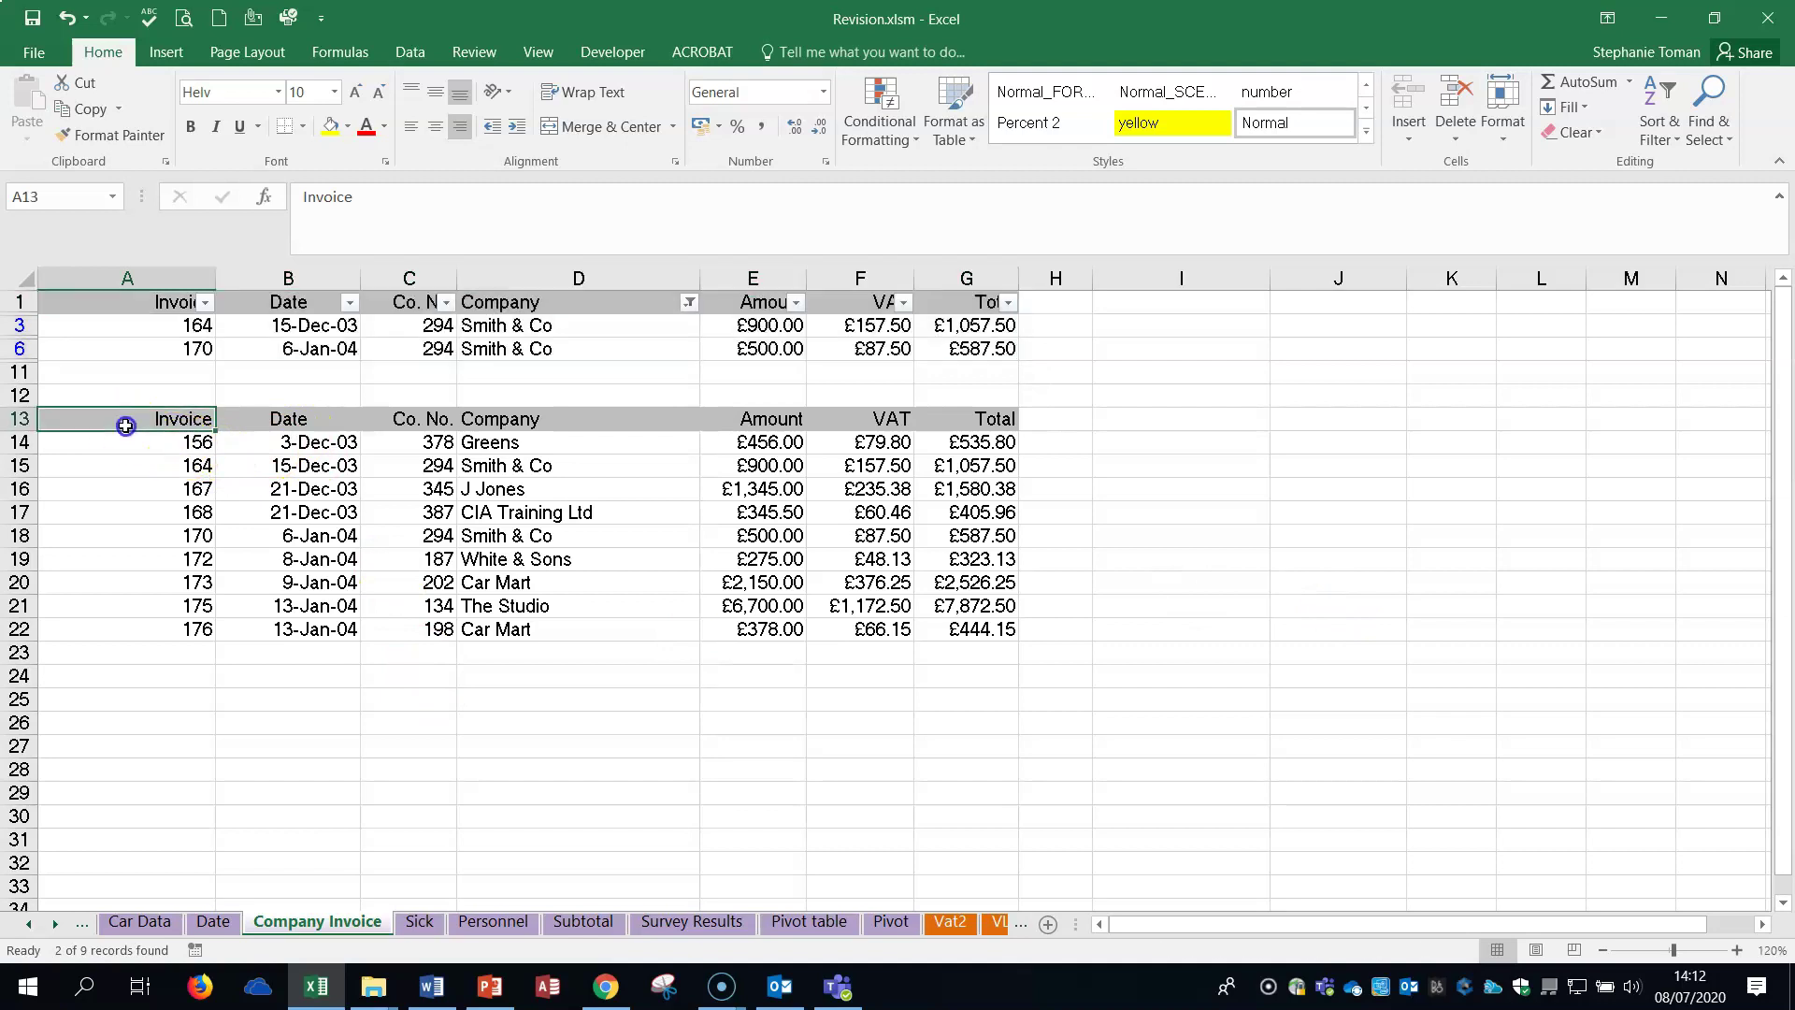
click(374, 467)
click(509, 481)
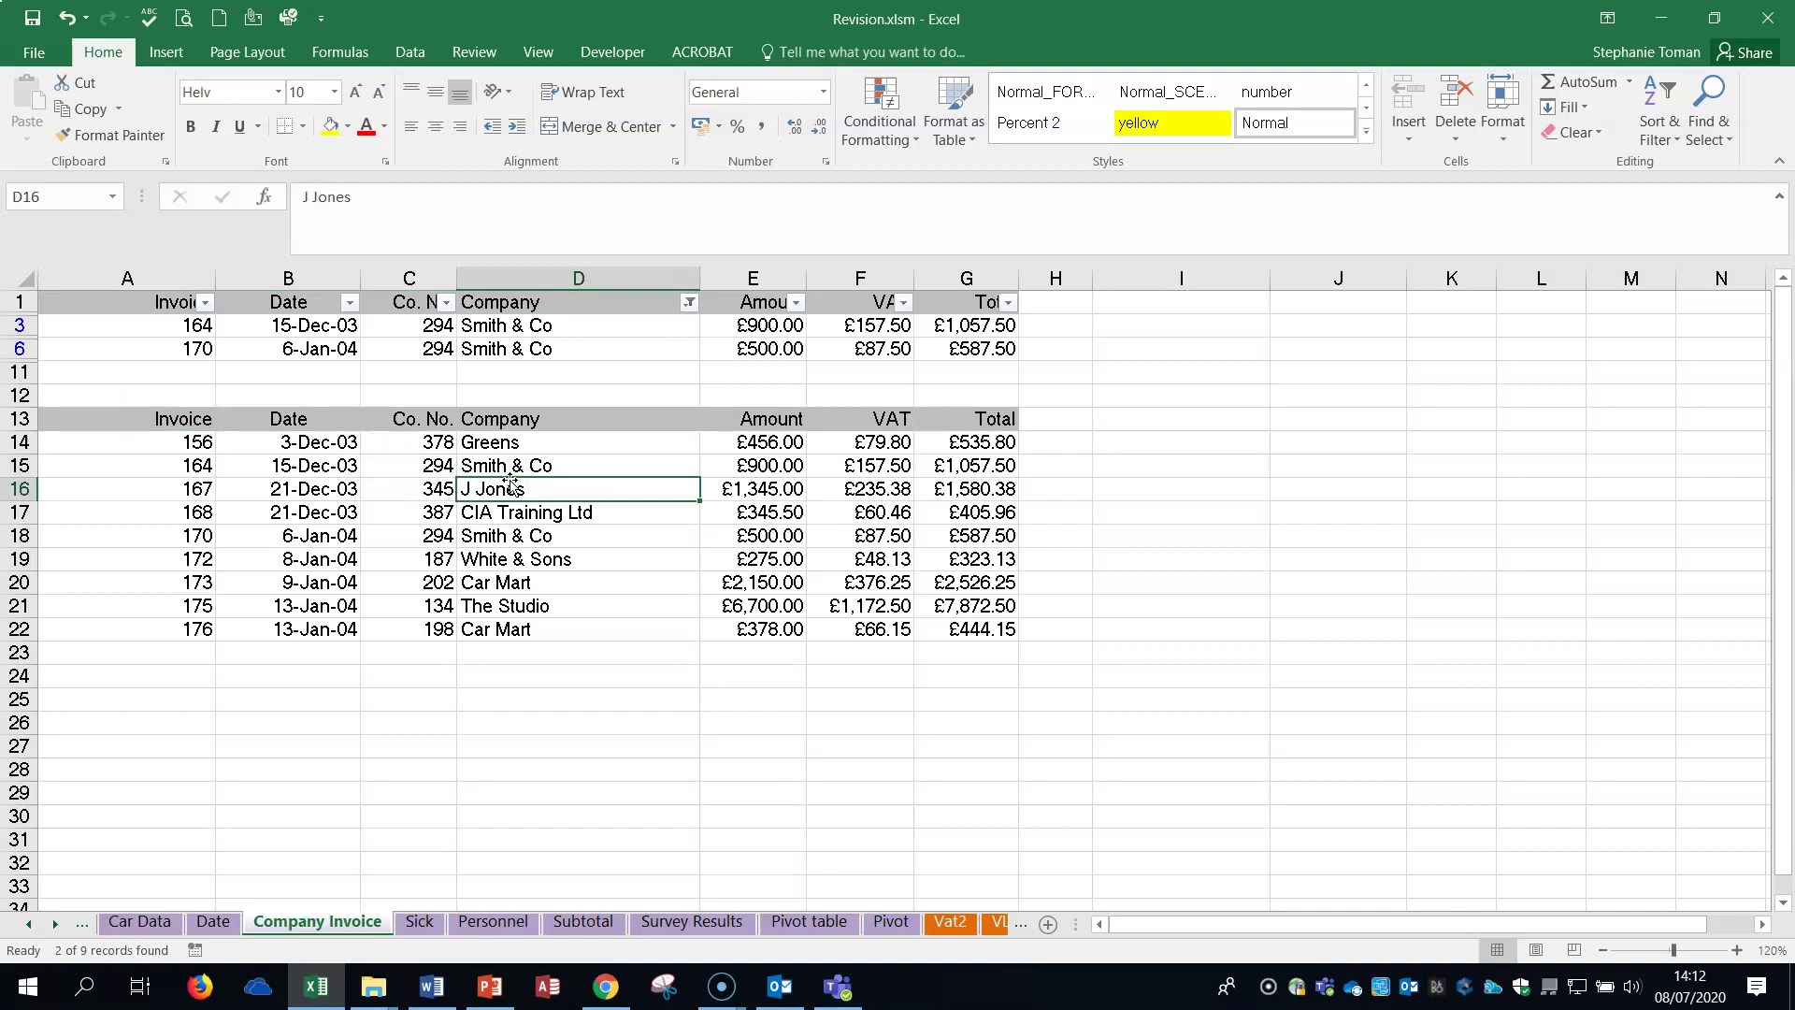
- Open the cell format settings for the range C14:C22 on the Company Invoice worksheet and choose the Custom number category
click(409, 443)
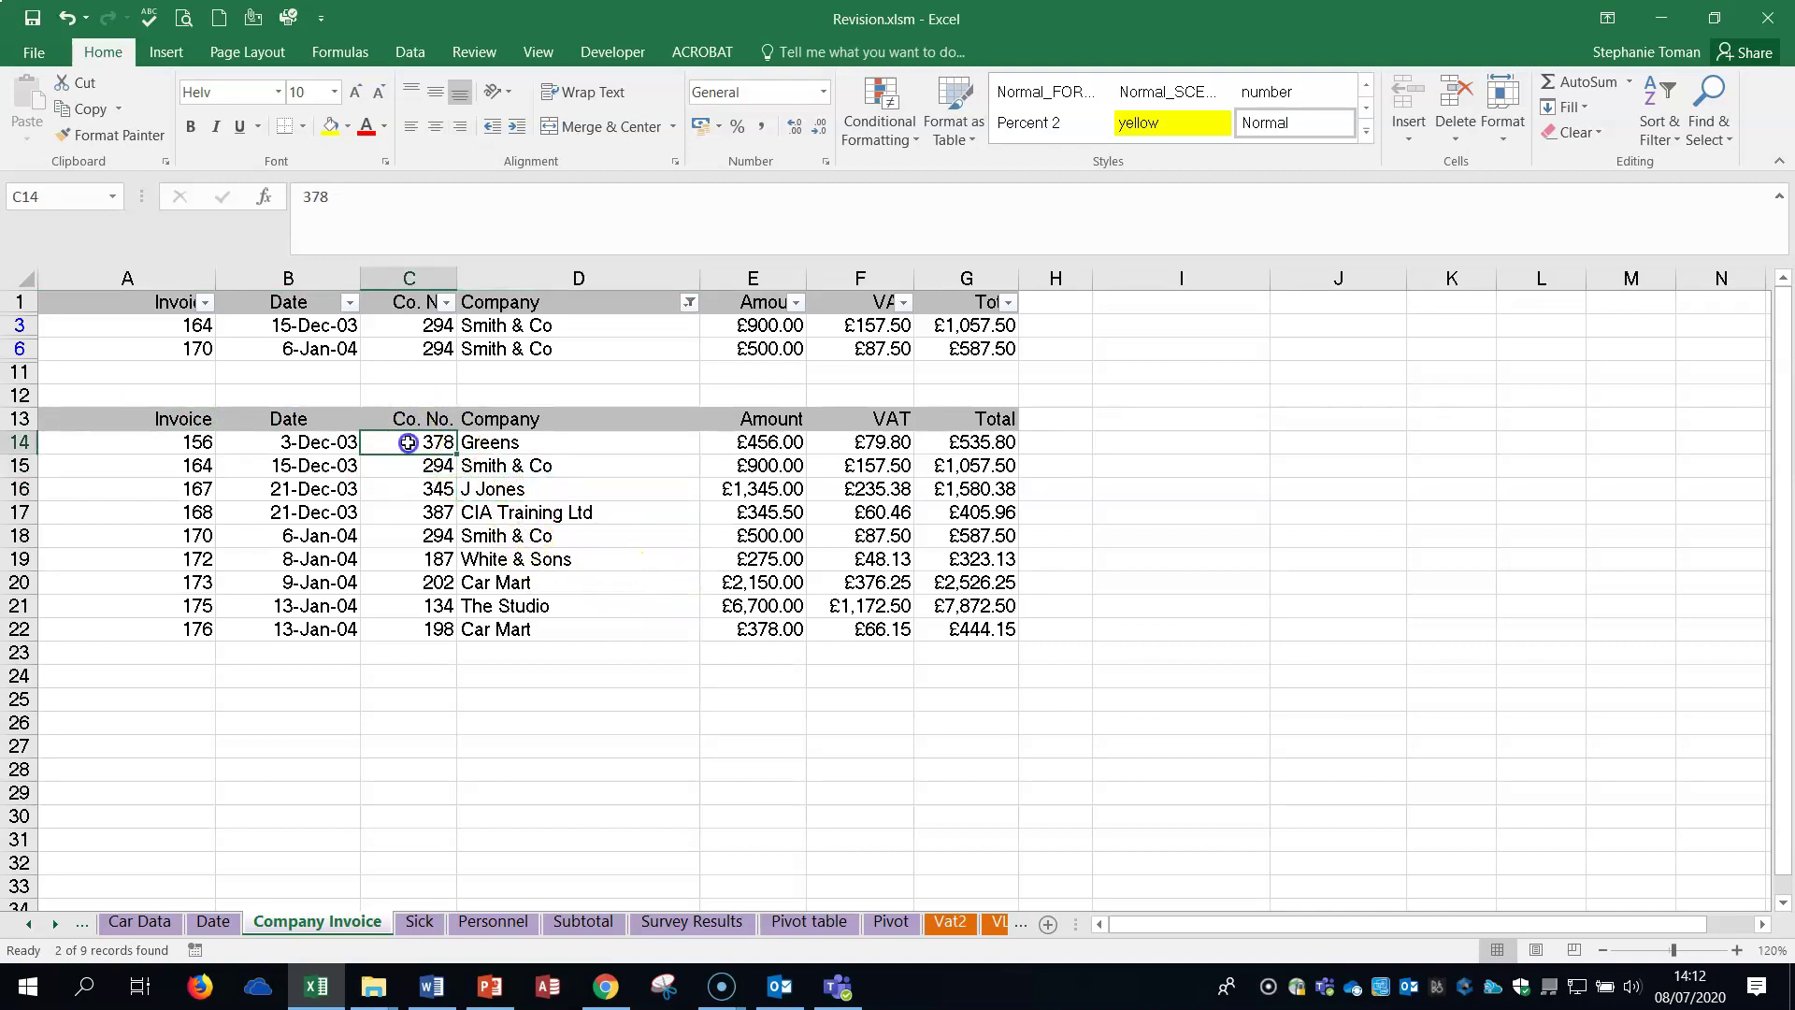
drag(409, 443, 411, 627)
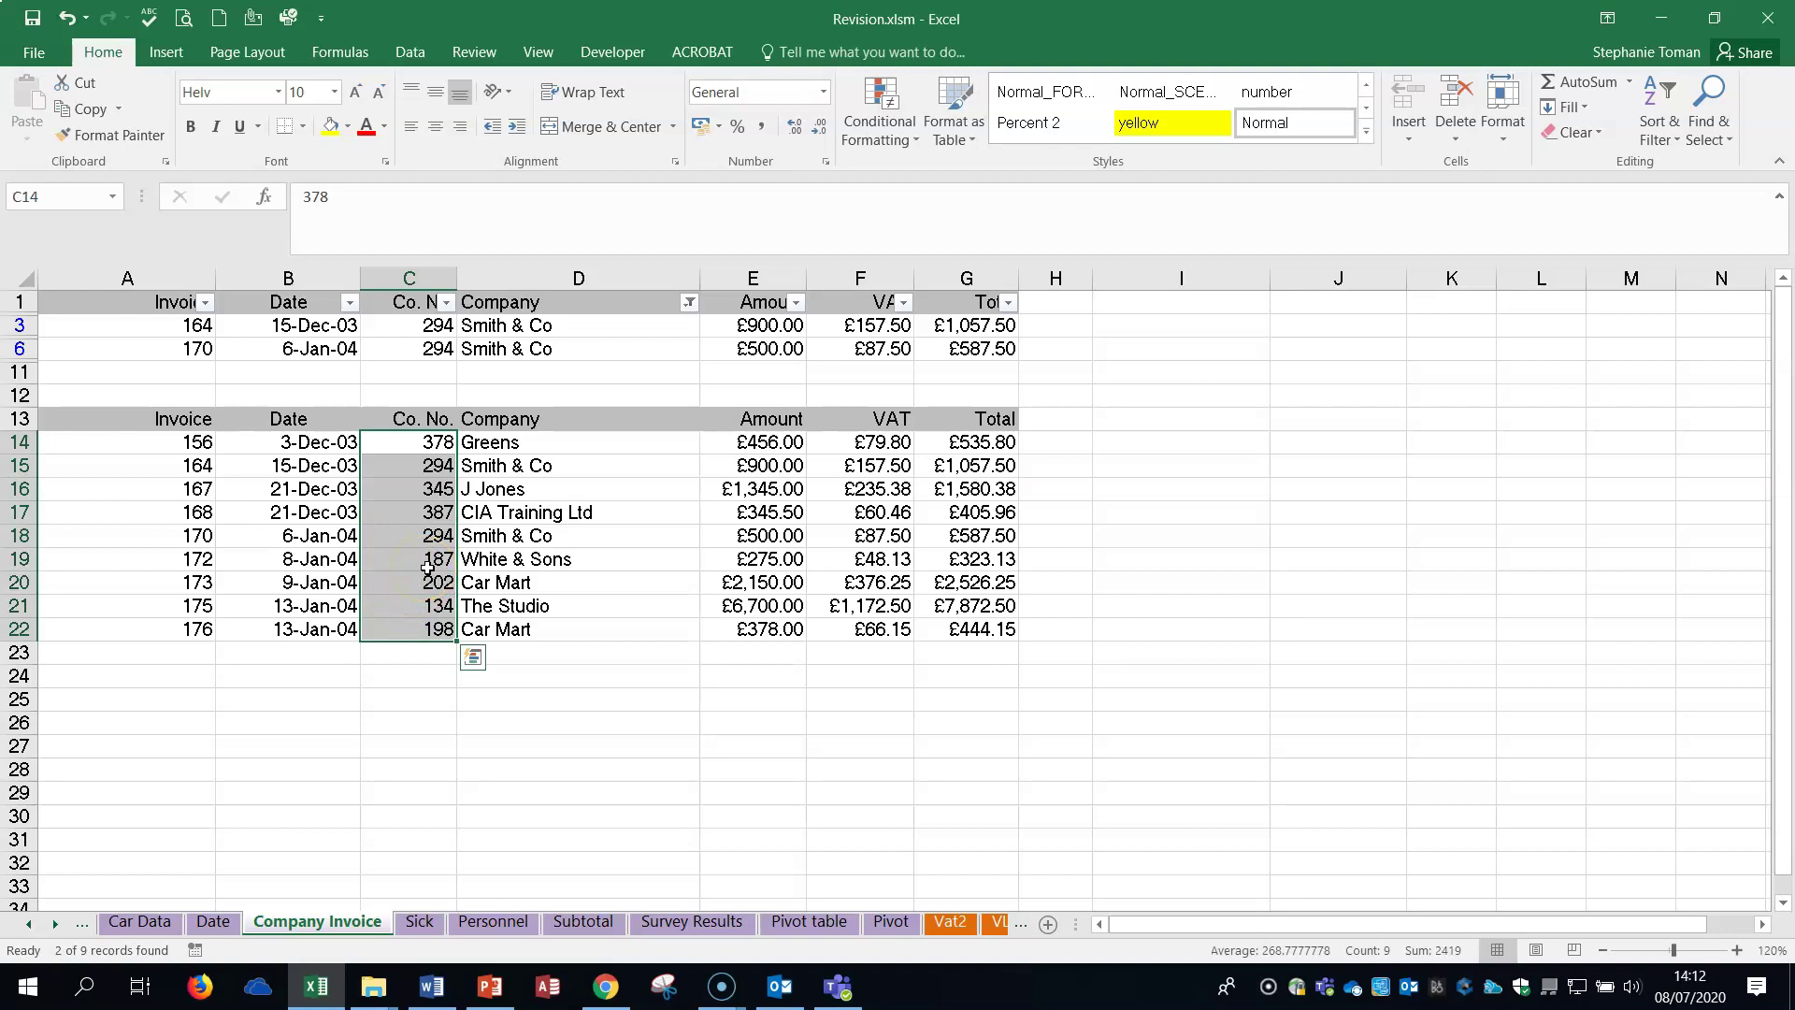
right_click(428, 567)
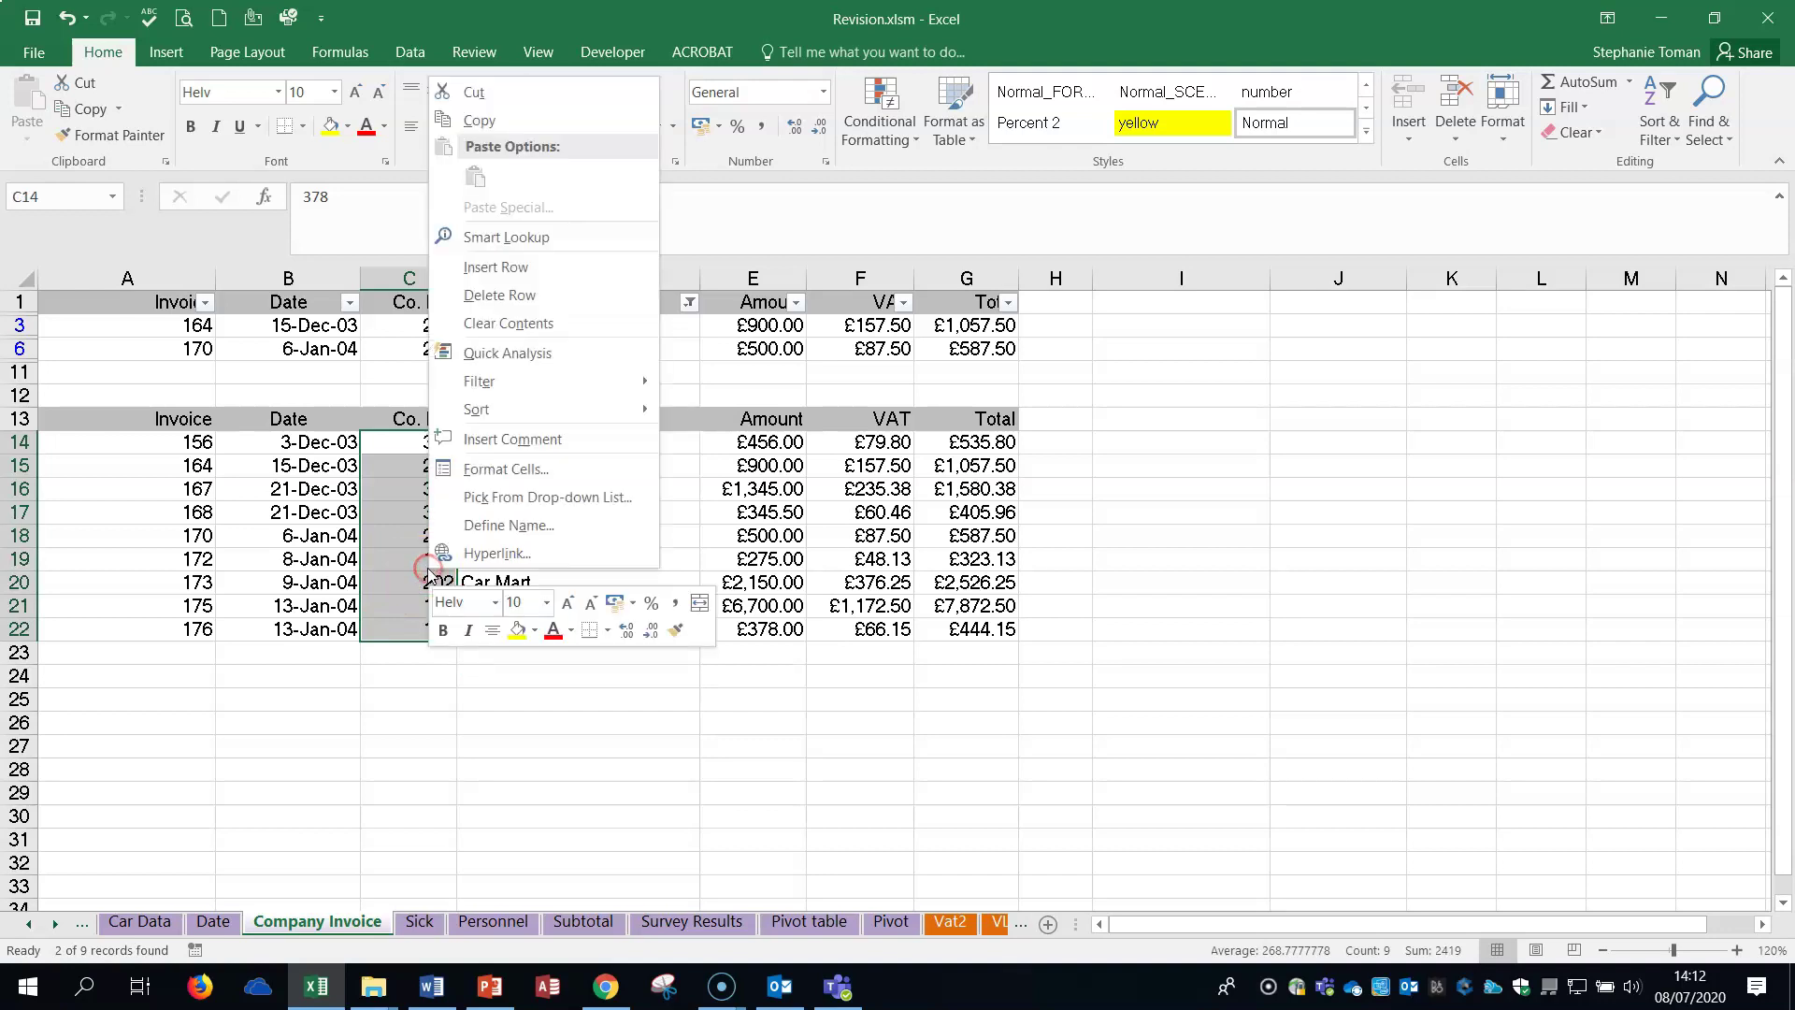
click(530, 470)
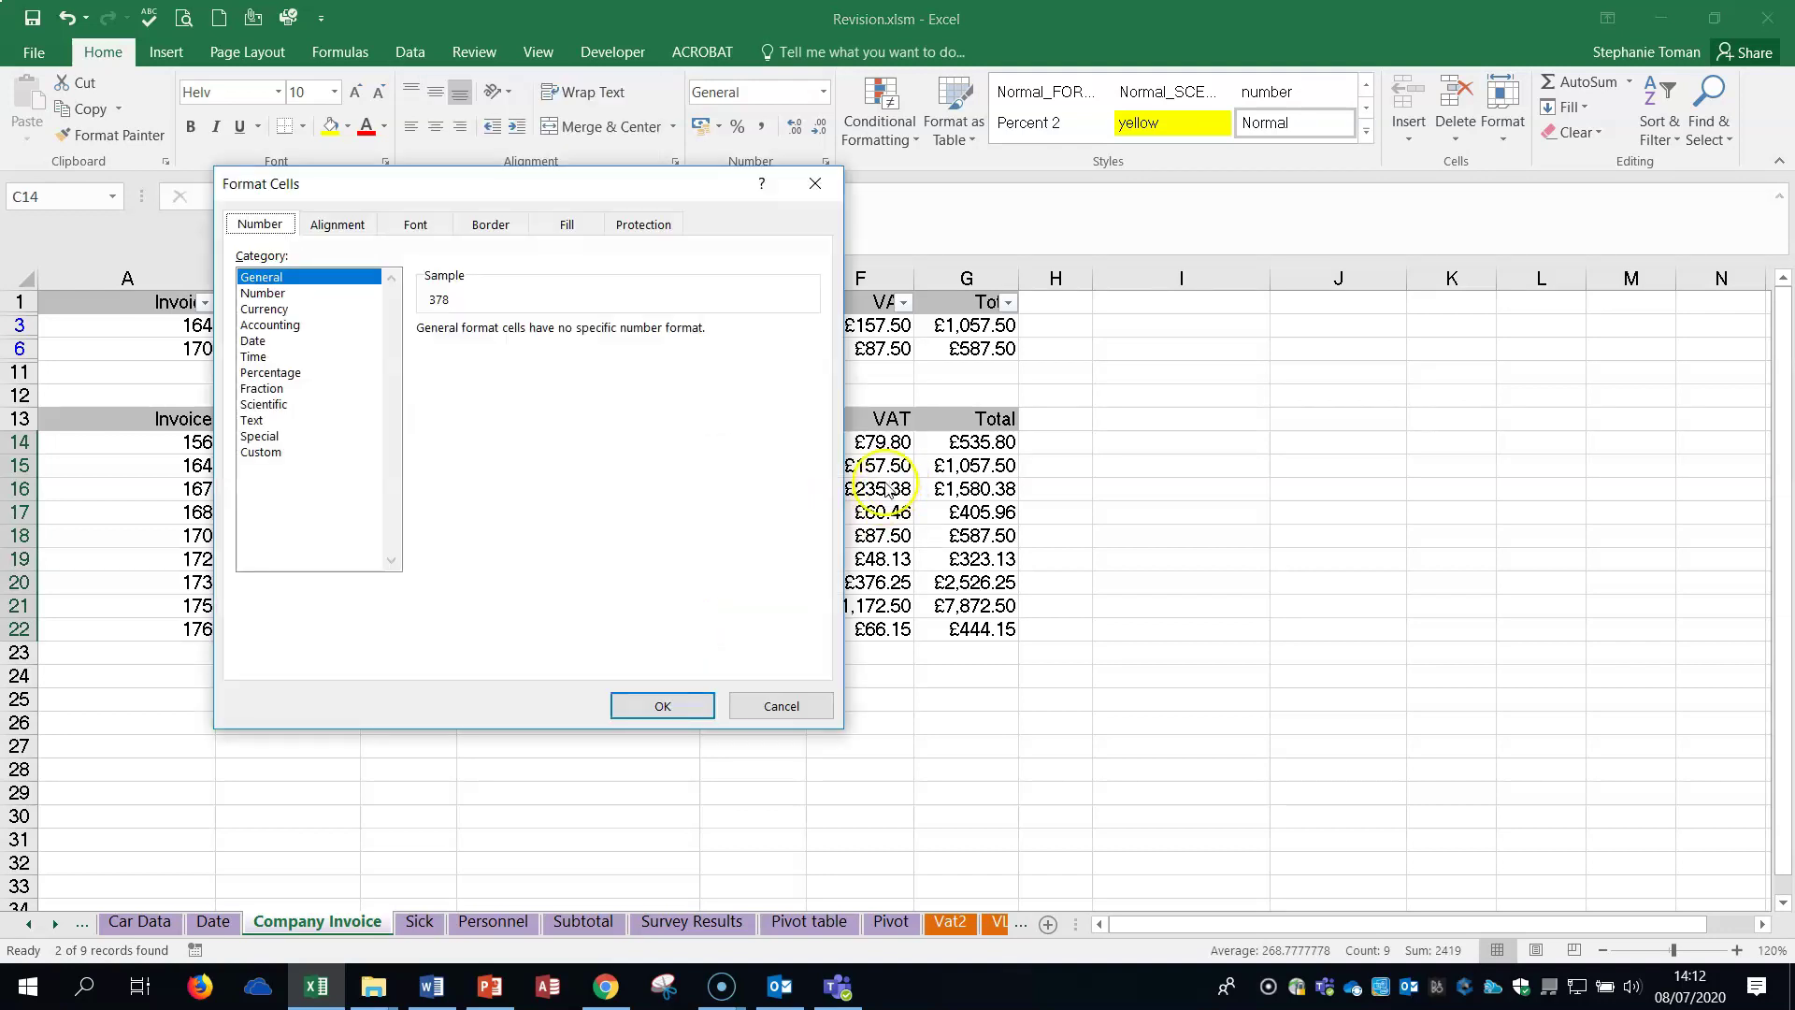
drag(480, 188, 908, 278)
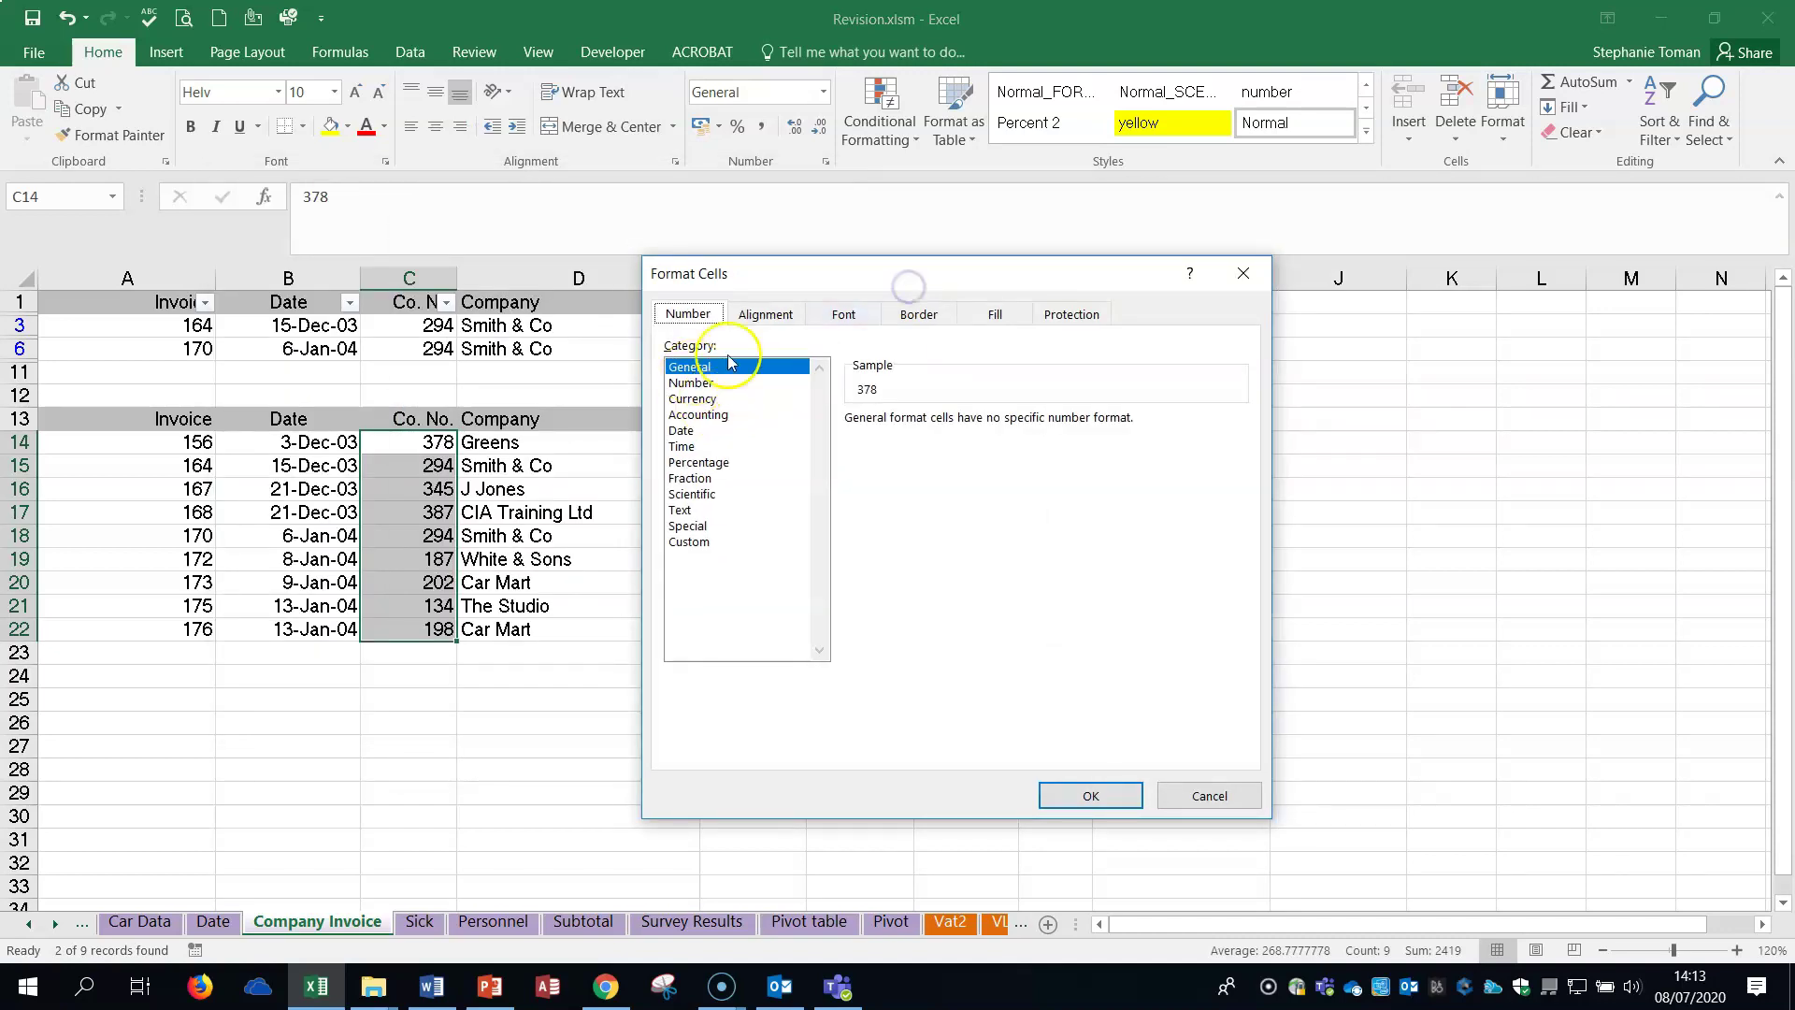
click(696, 541)
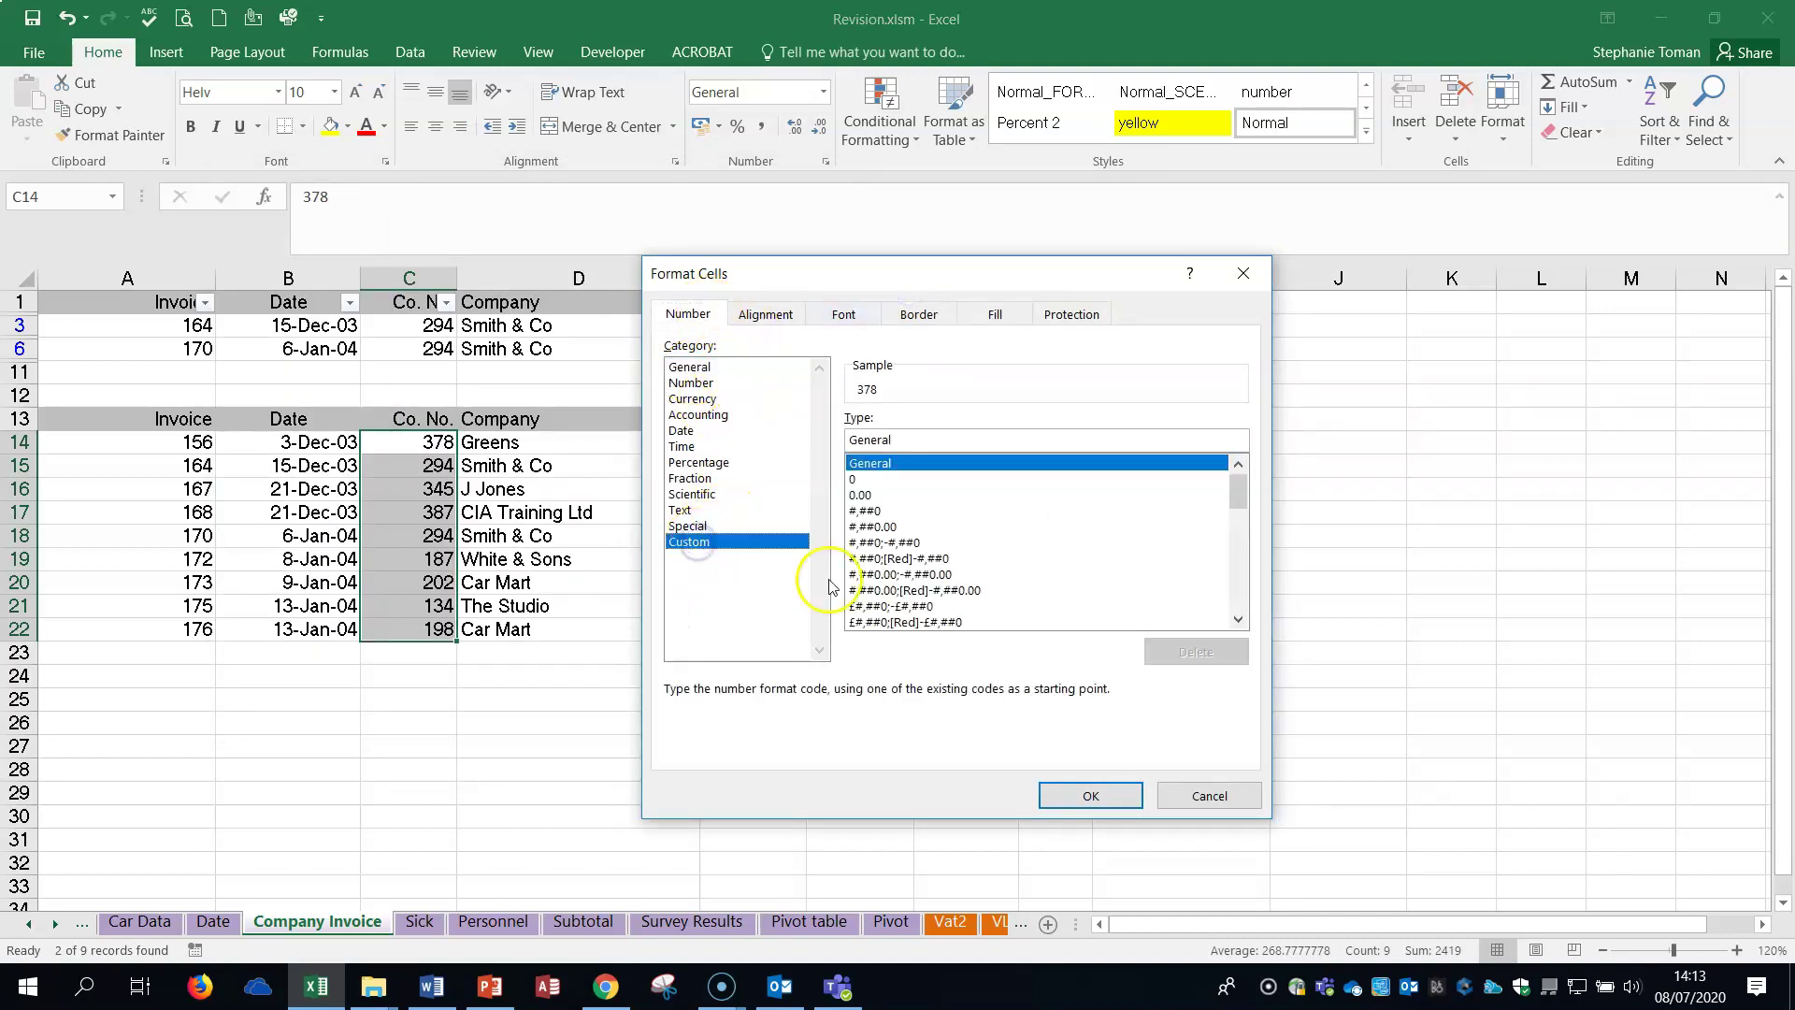
- Apply the custom number format "IV-"0 to C14:C22 so the text IV- precedes each company number, then deselect the range
drag(911, 439, 794, 438)
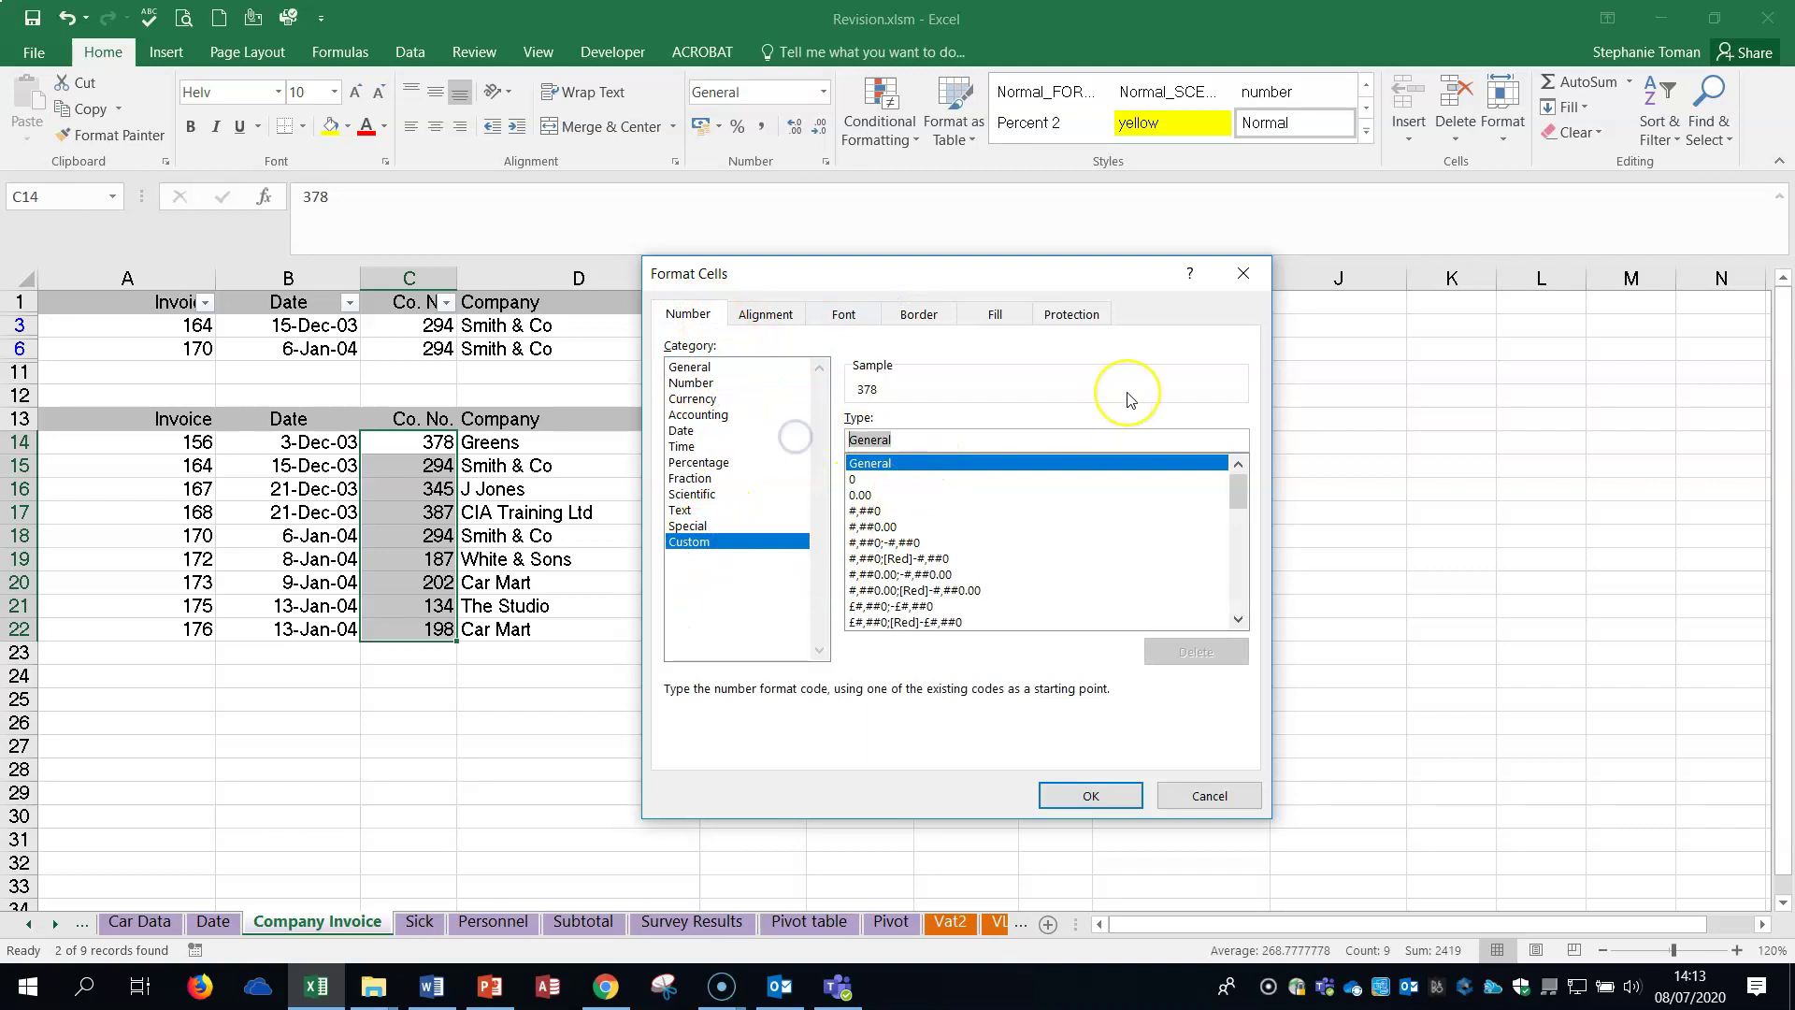
text(IV)
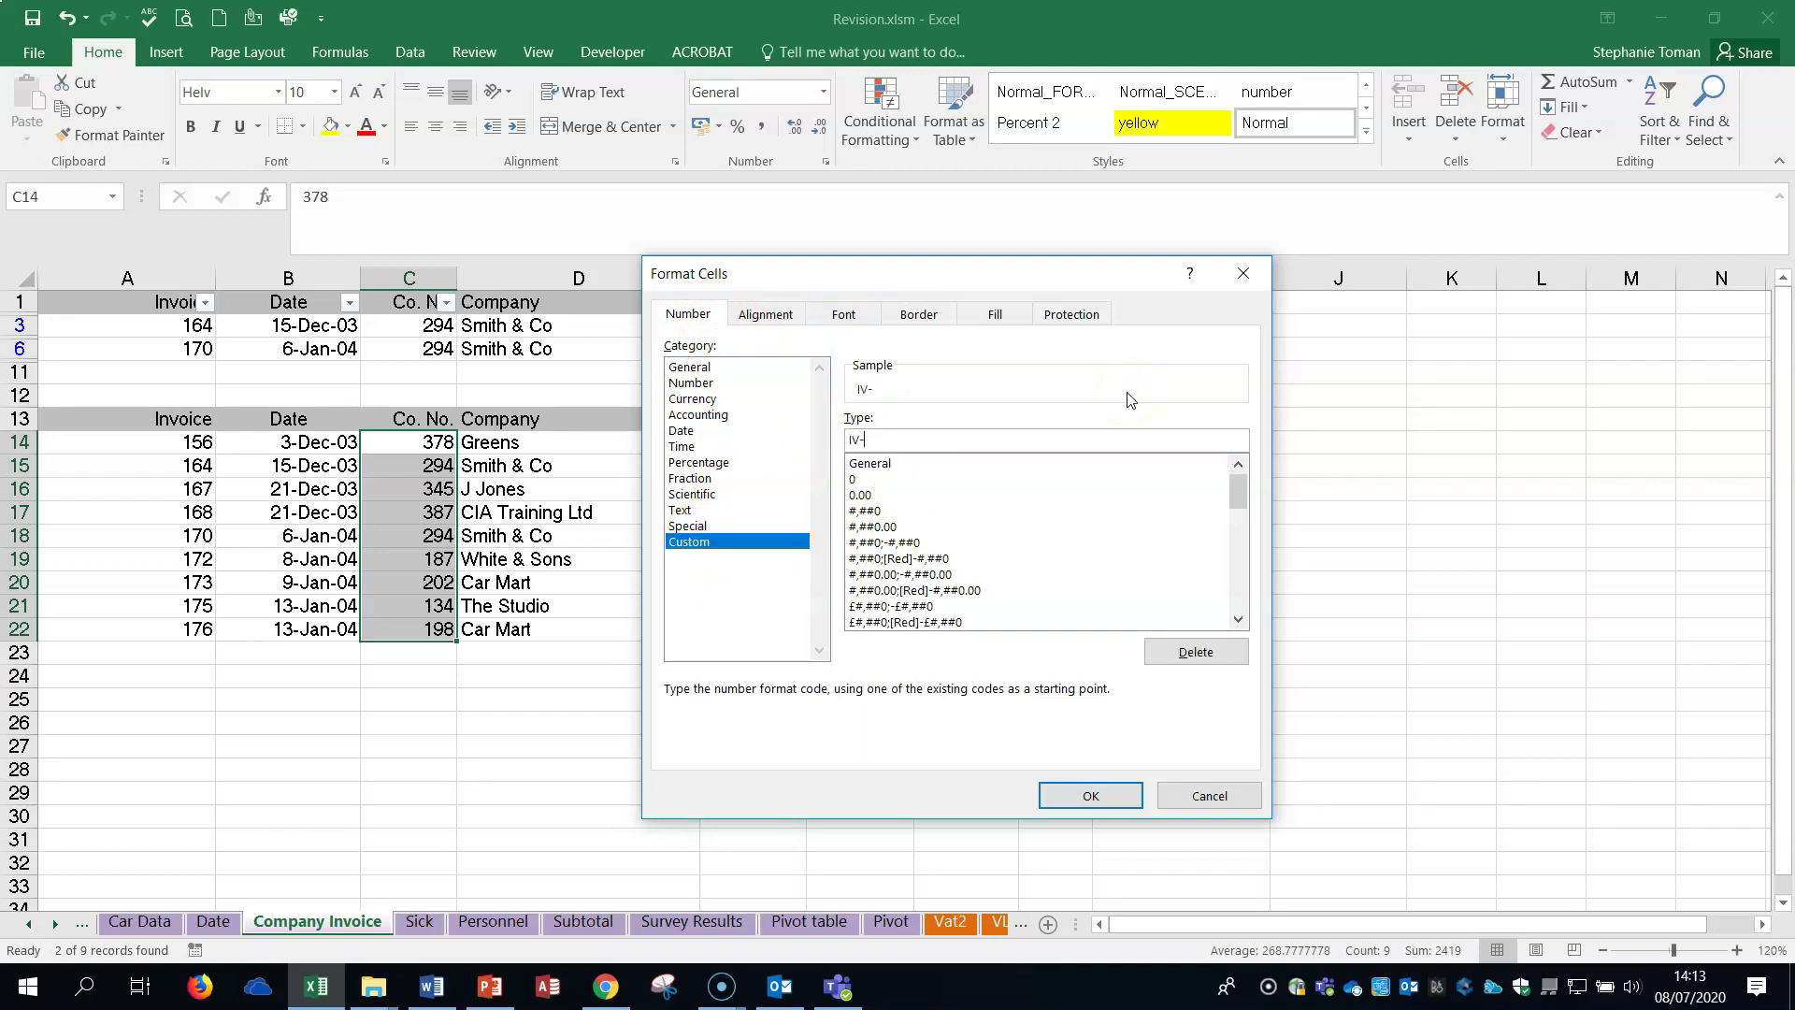
text(-0)
click(852, 439)
text(")
click(869, 439)
text("0)
click(1090, 794)
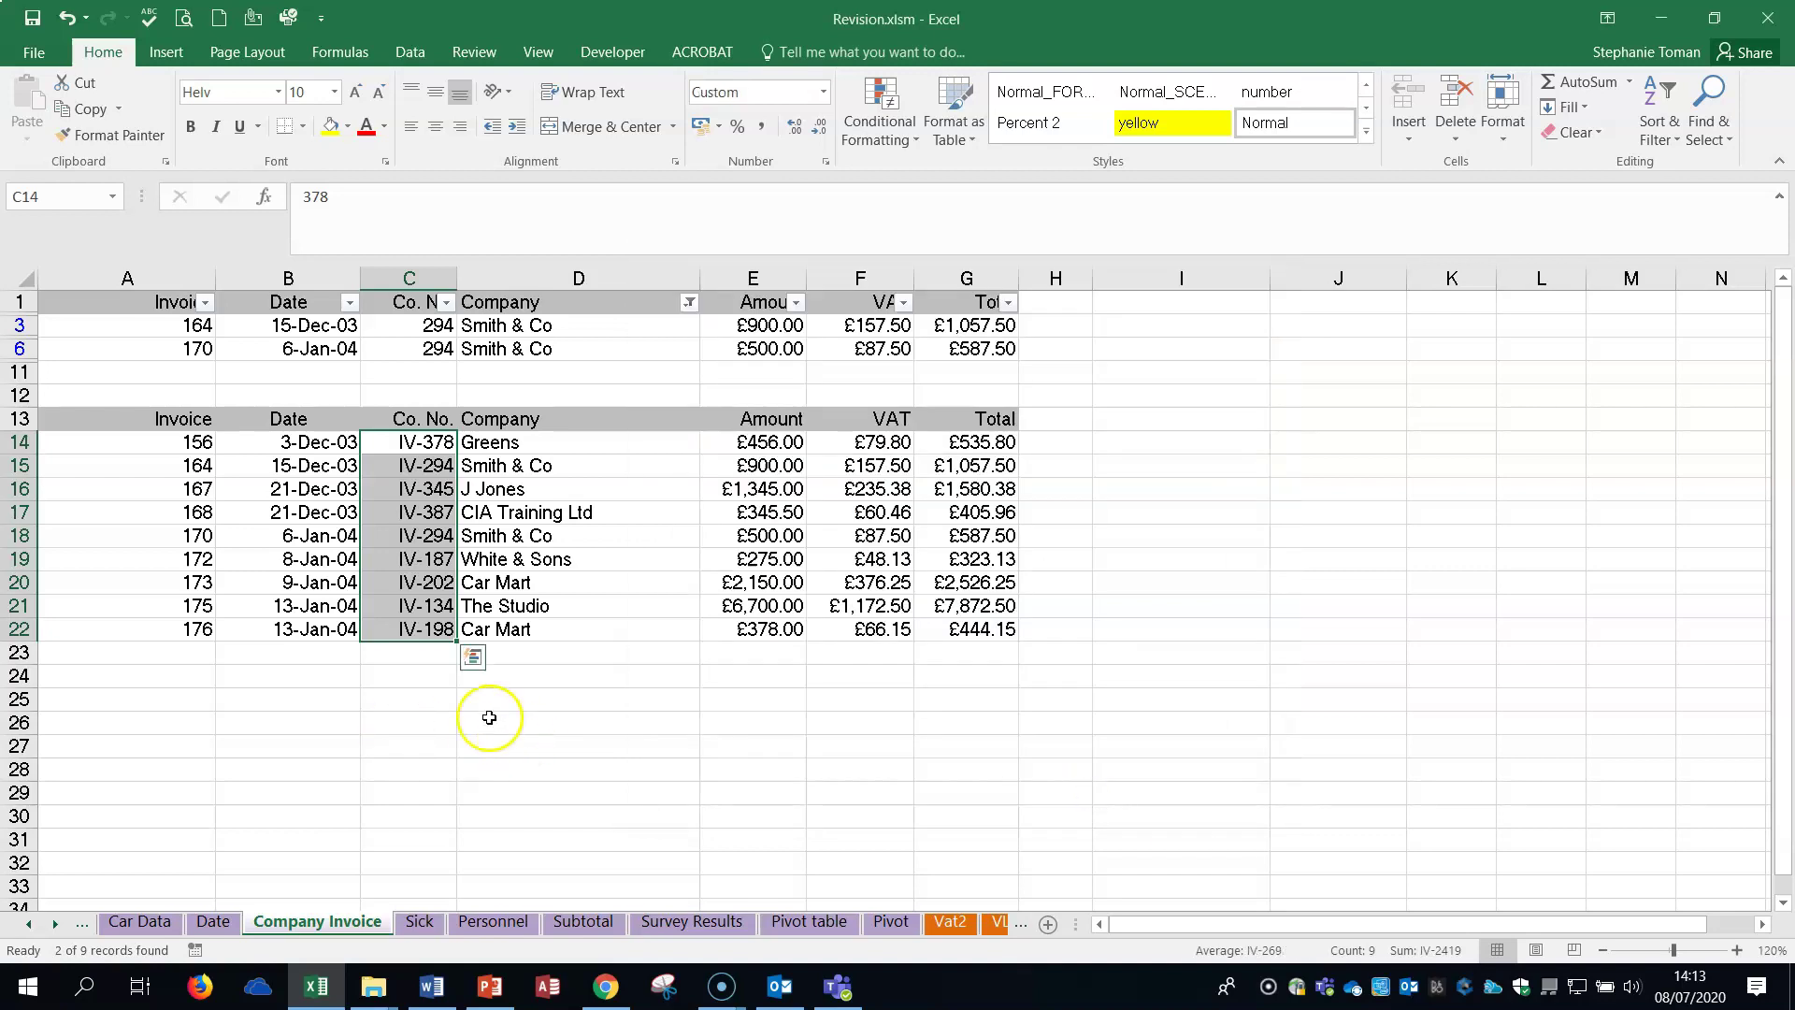
click(397, 625)
click(923, 746)
click(1090, 701)
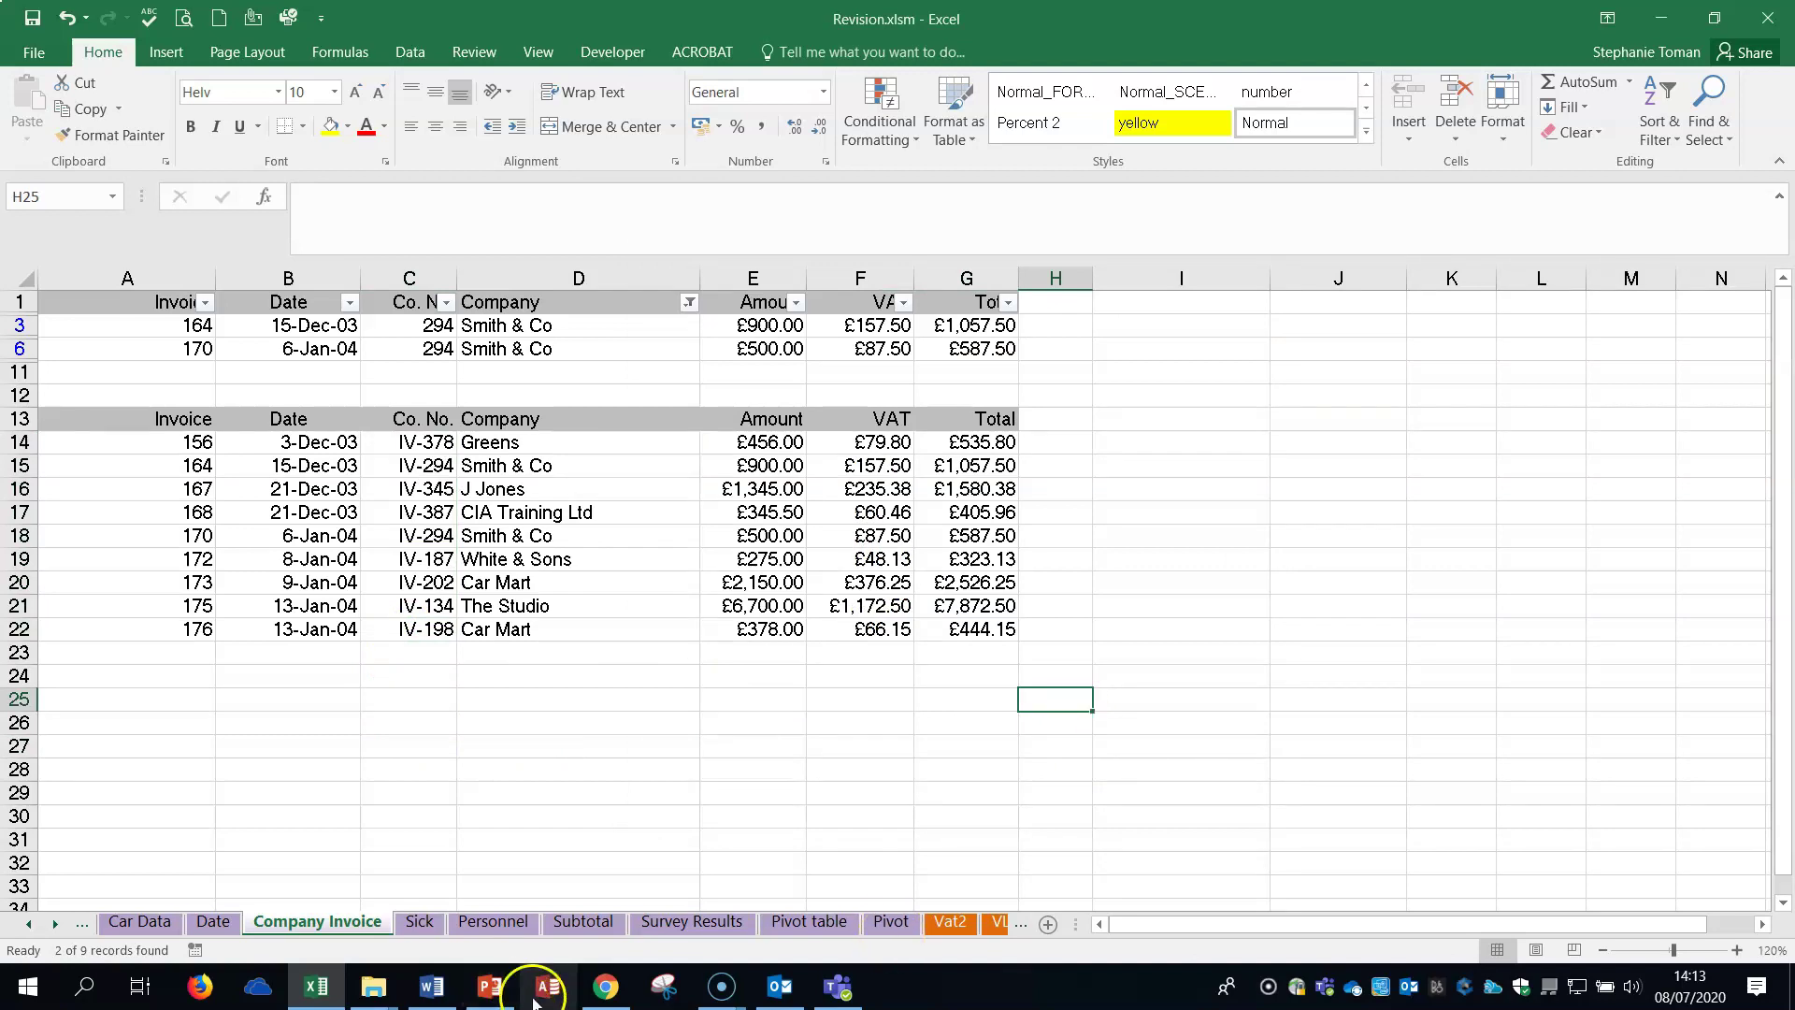
- Read question Q23 in the Word exercise document and return to the Excel workbook
click(432, 989)
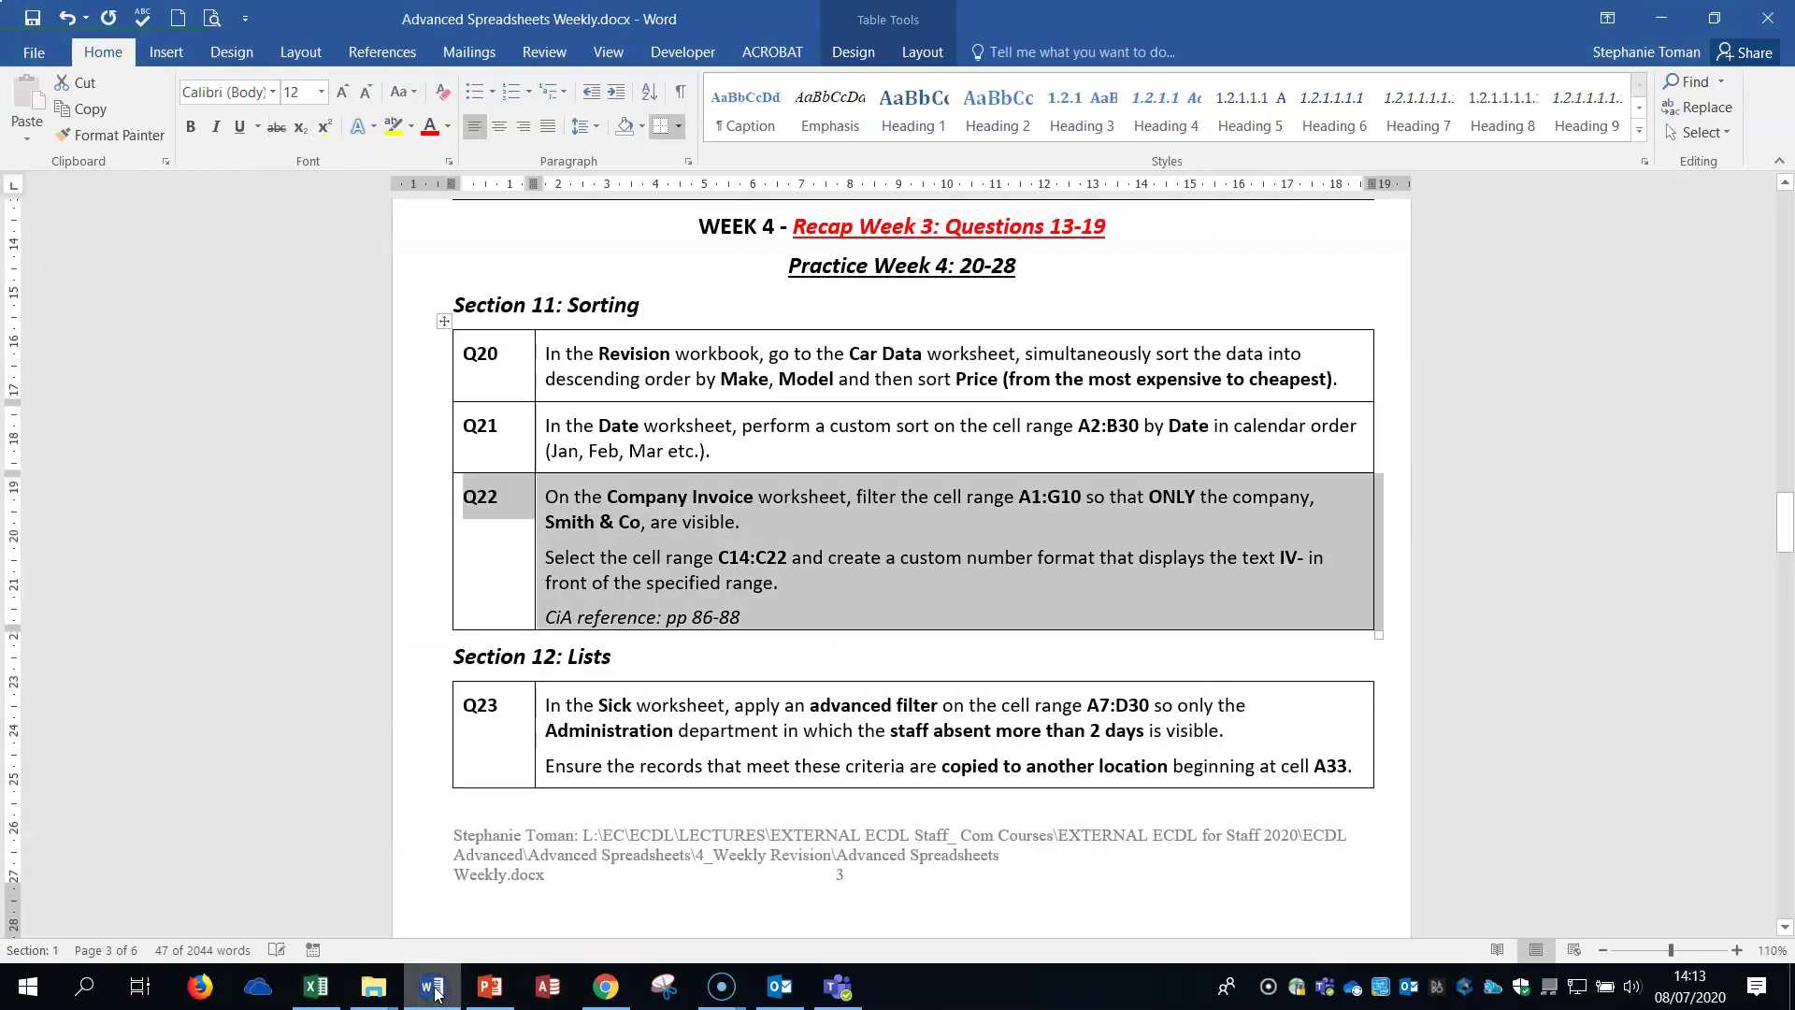
click(420, 746)
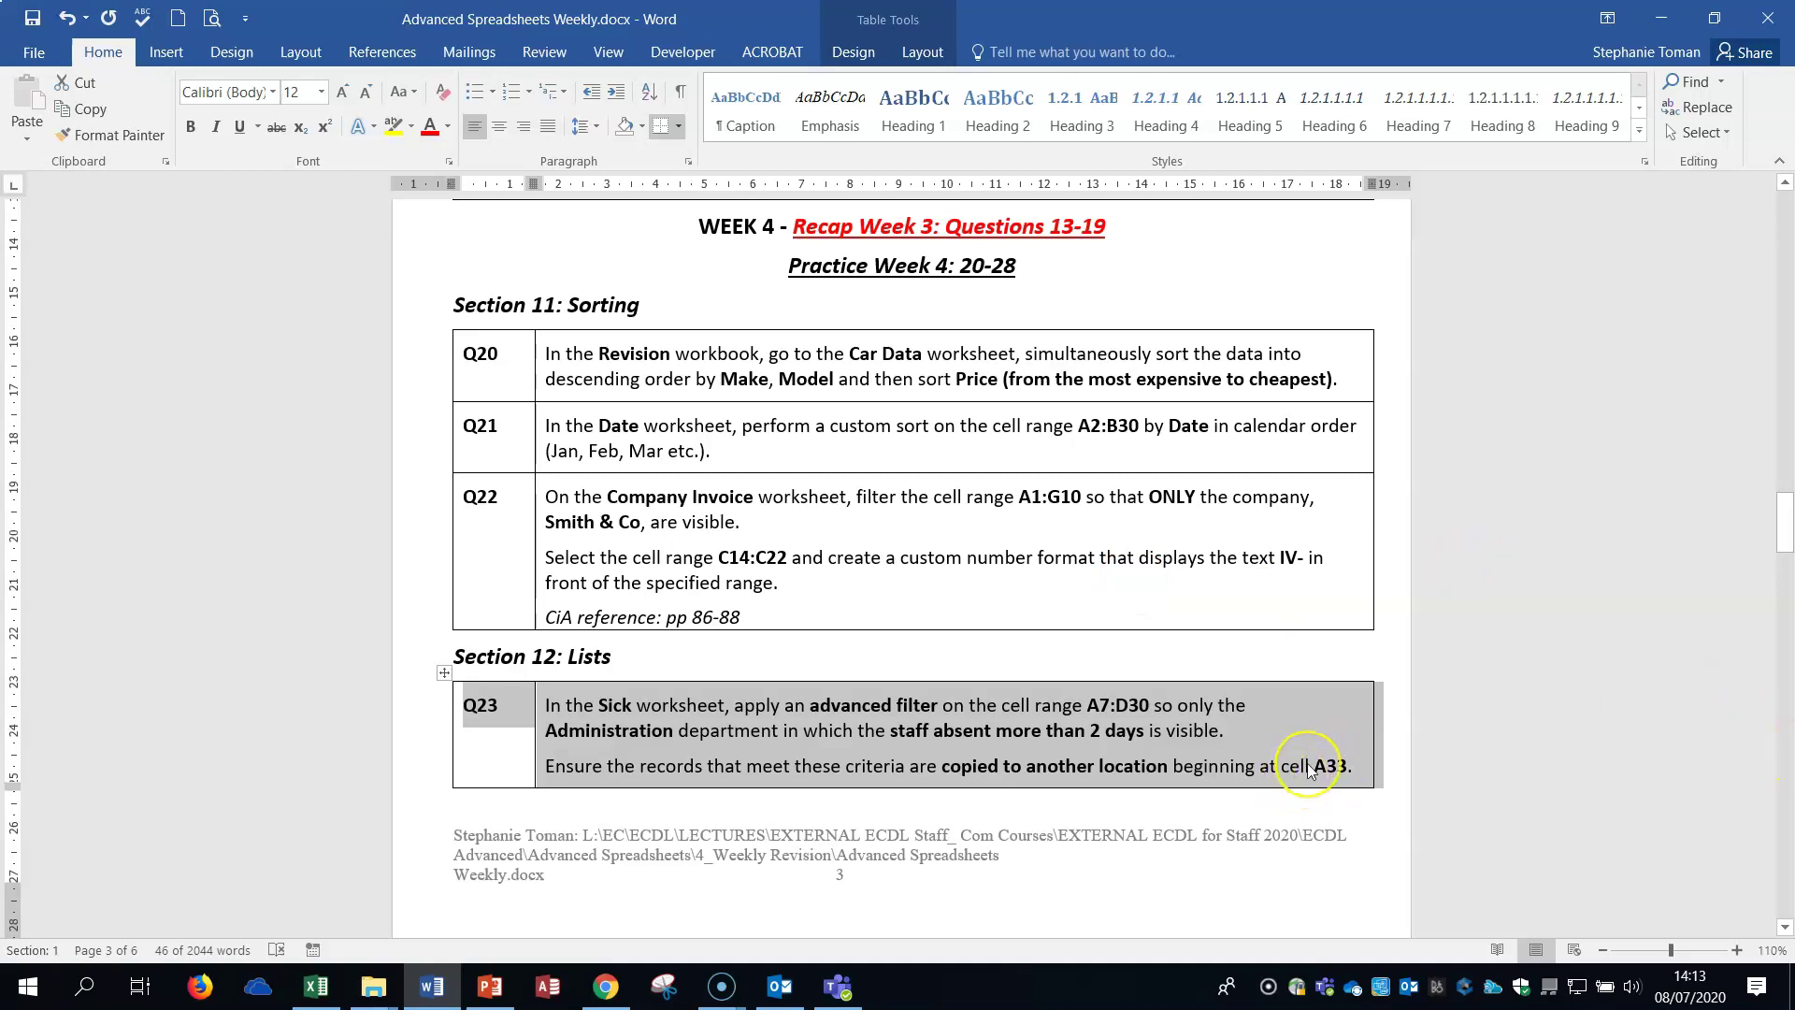
scroll(1295, 783, down, 3)
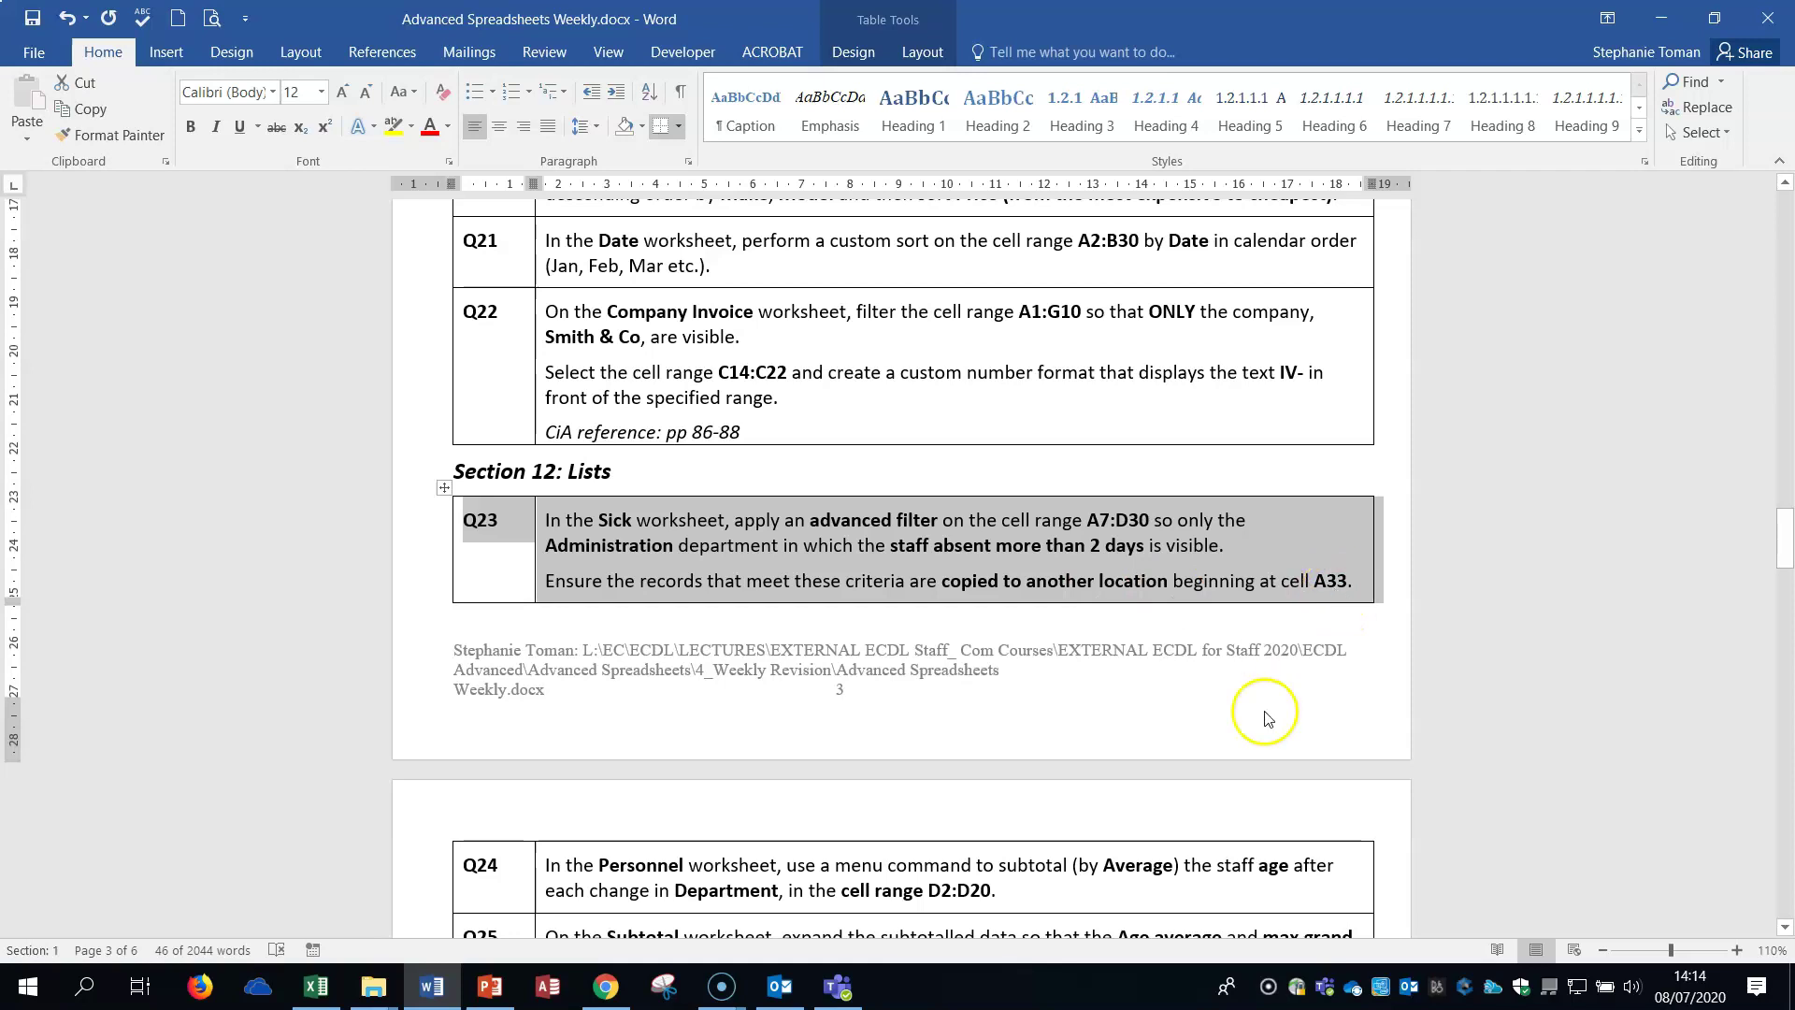
click(1663, 20)
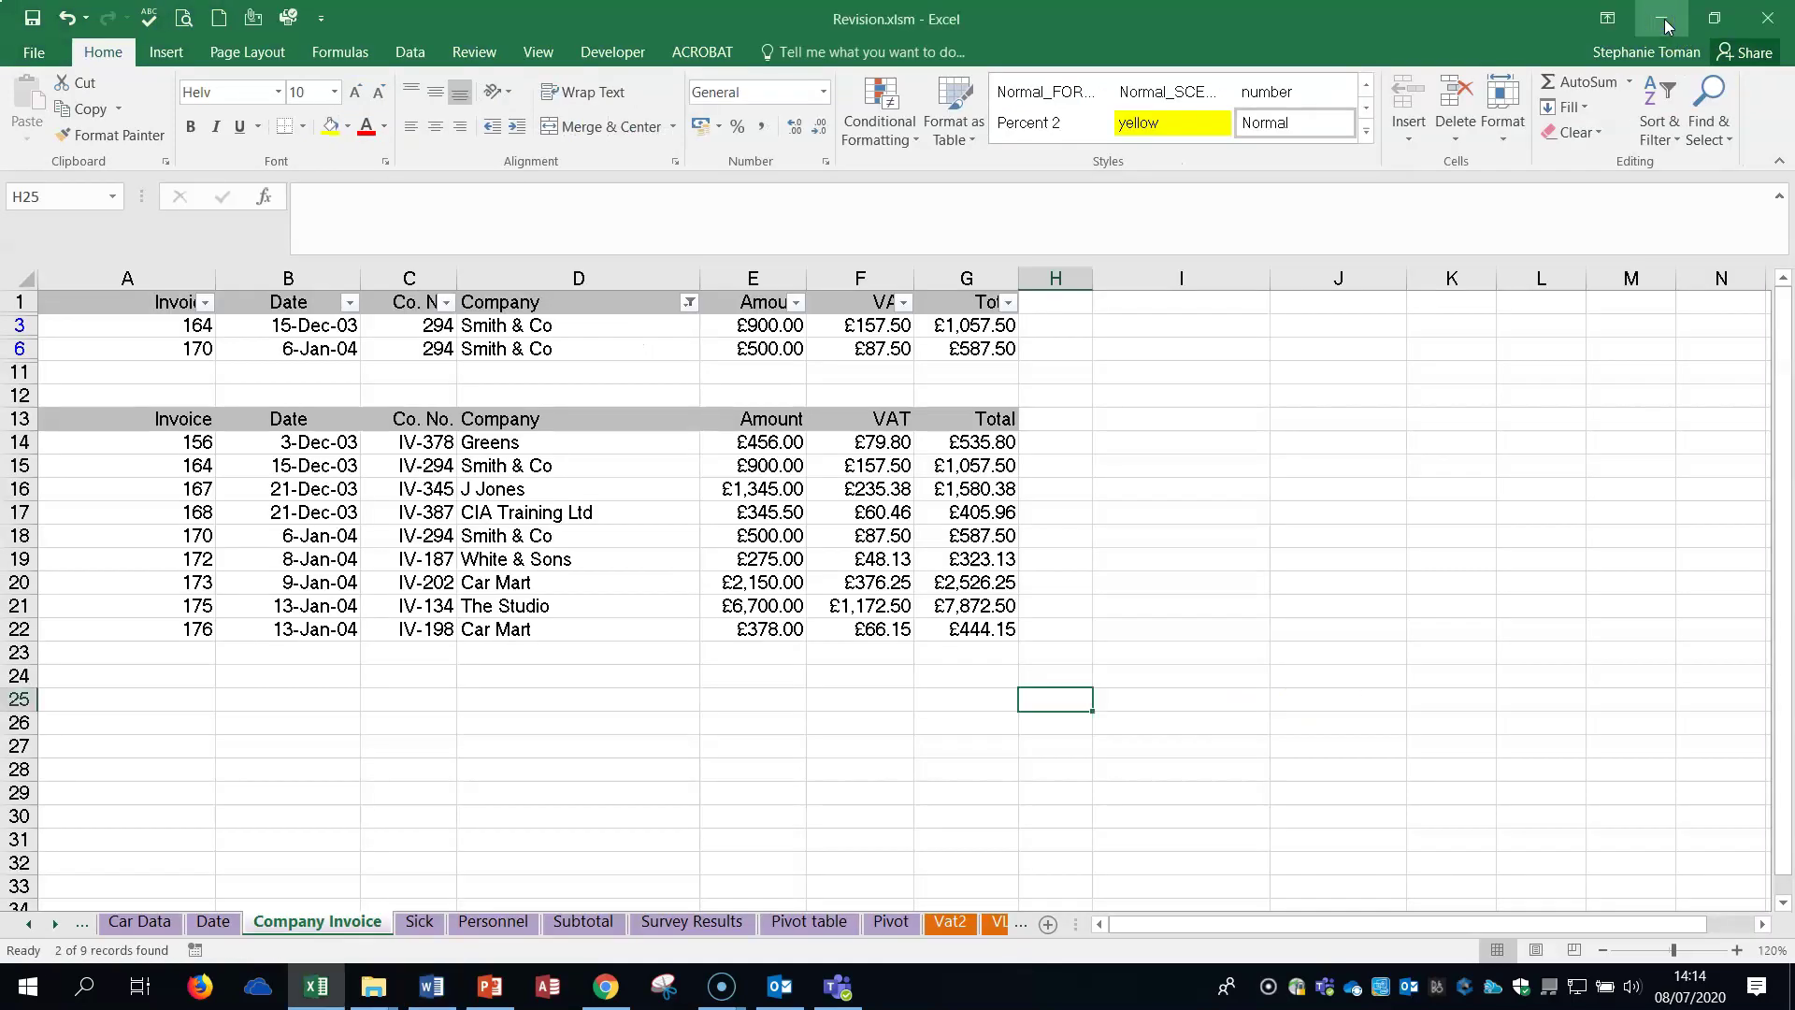
- On the Sick worksheet, copy the column headings in A7:D7 to the row starting at cell A1
click(418, 921)
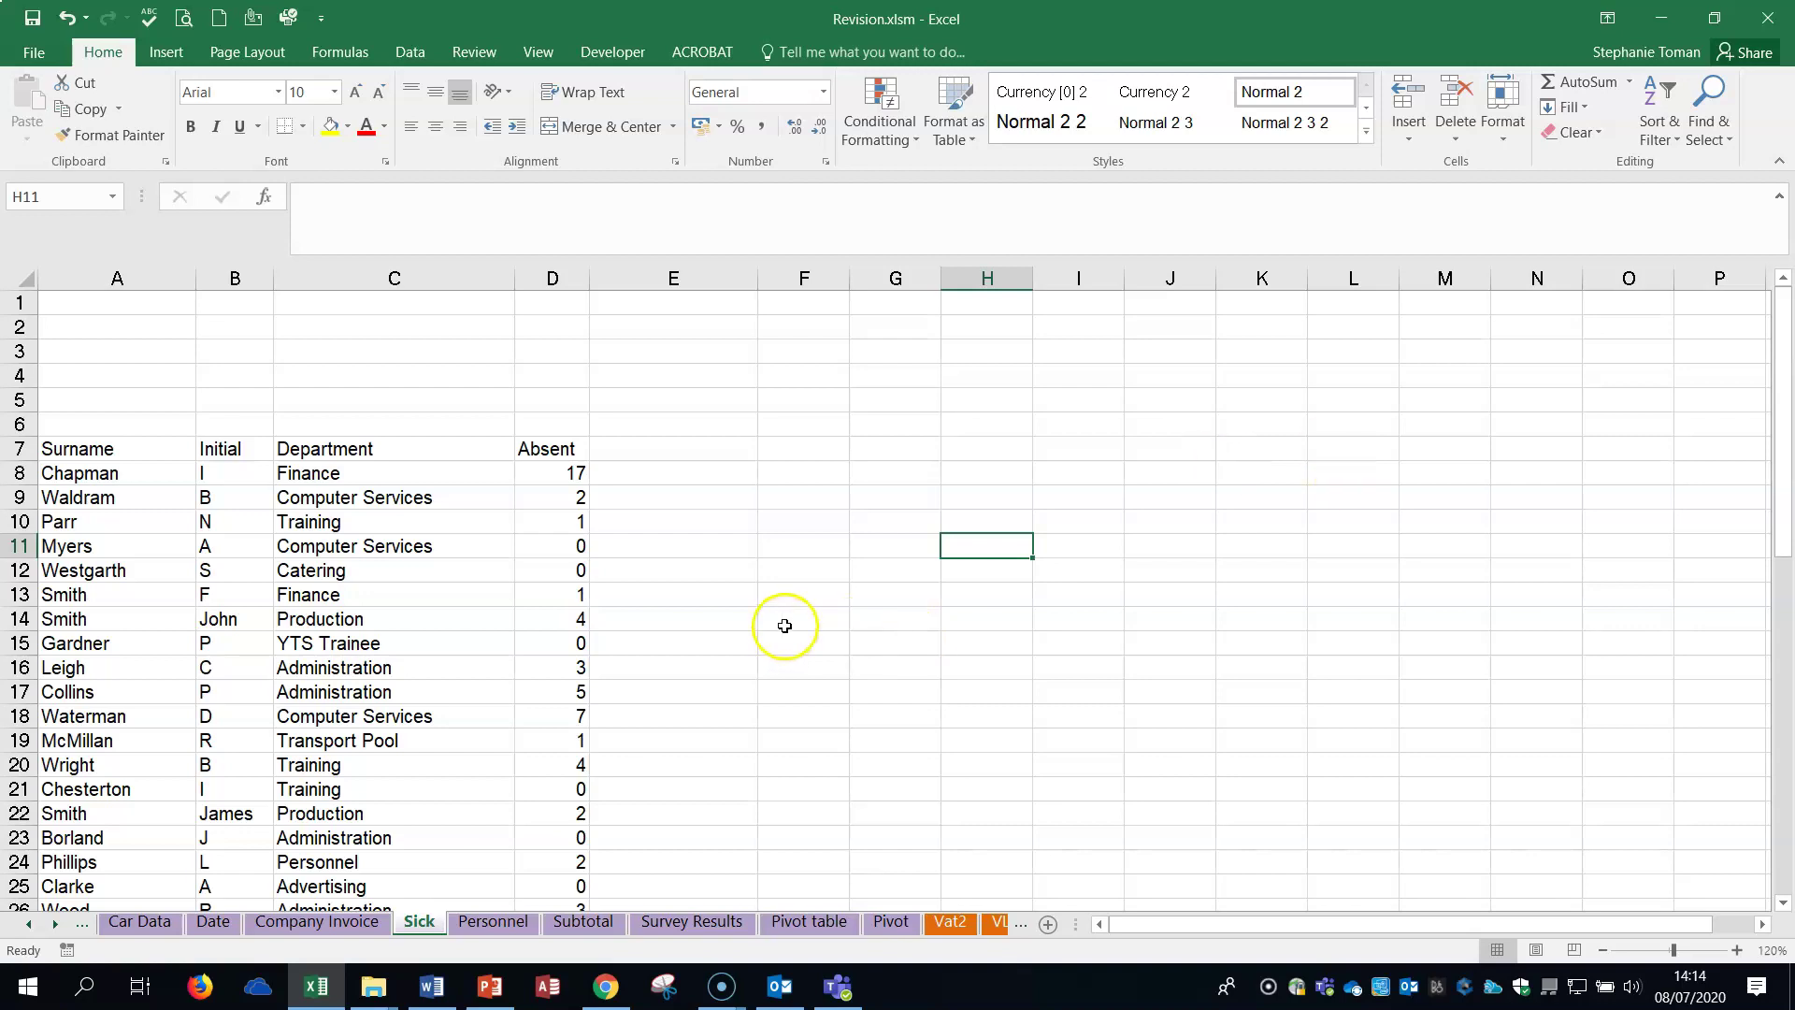
click(837, 617)
drag(43, 449, 564, 453)
right_click(565, 453)
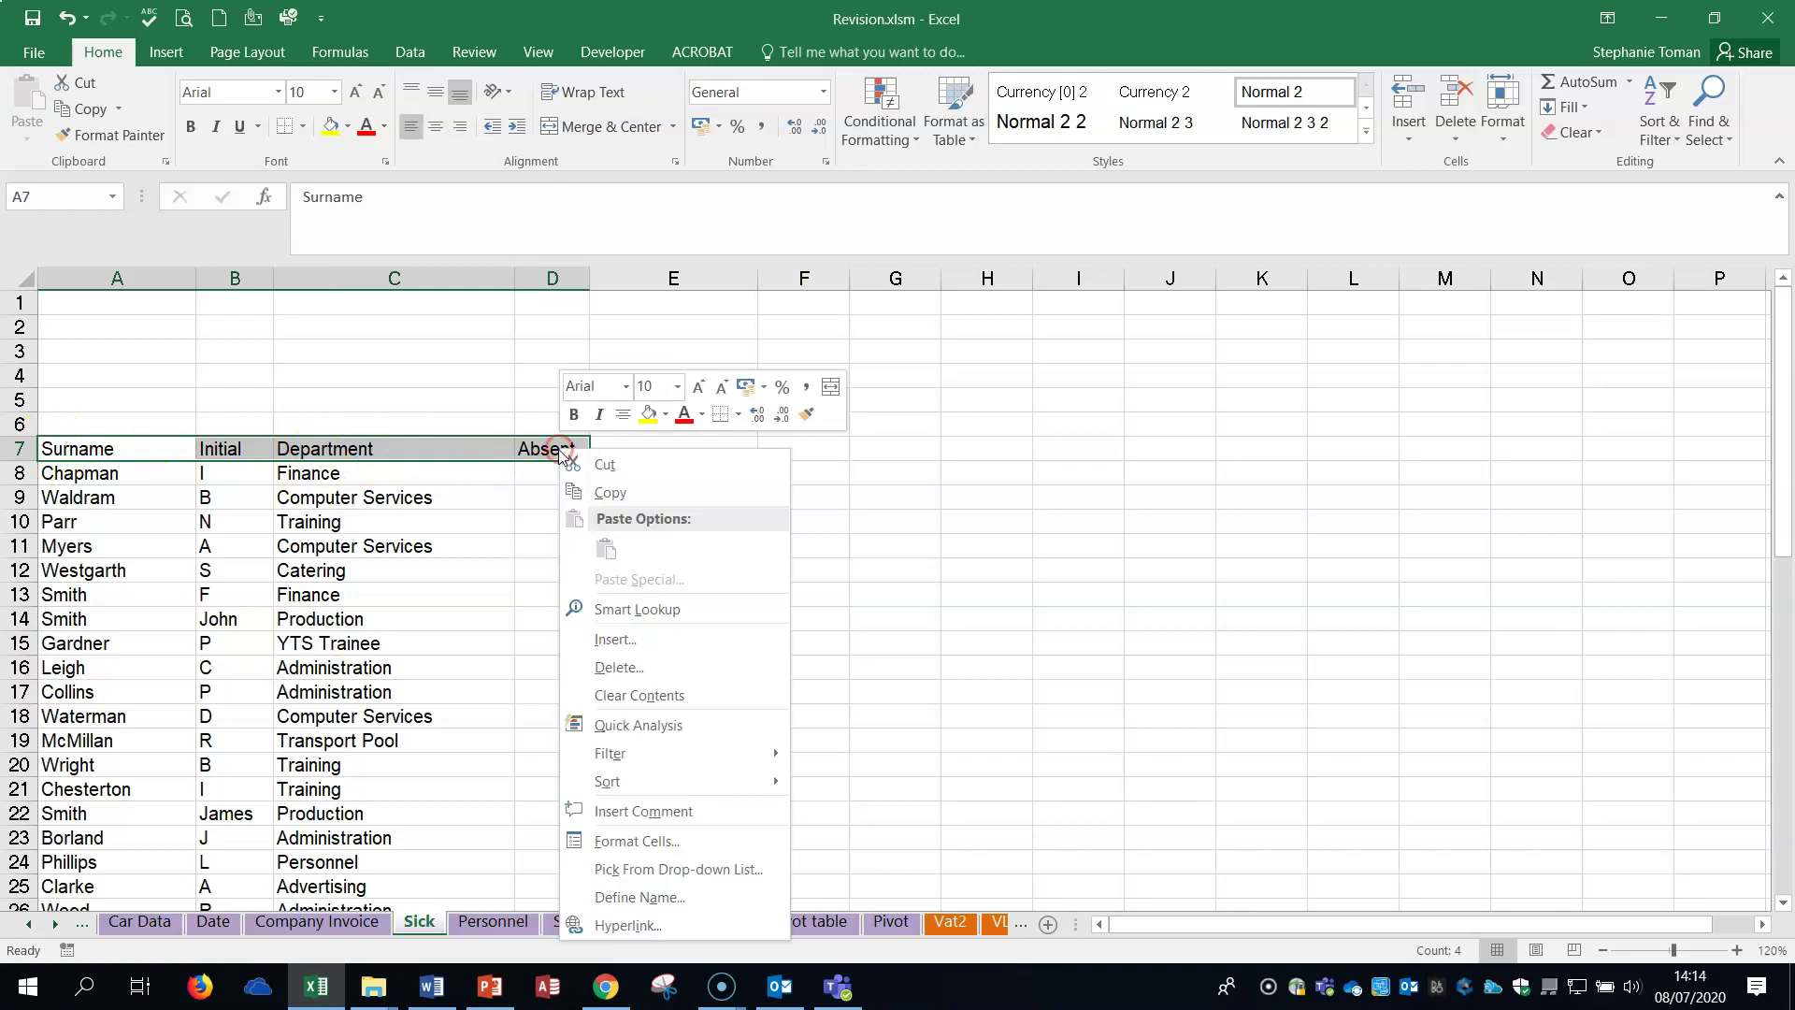
click(618, 490)
right_click(103, 301)
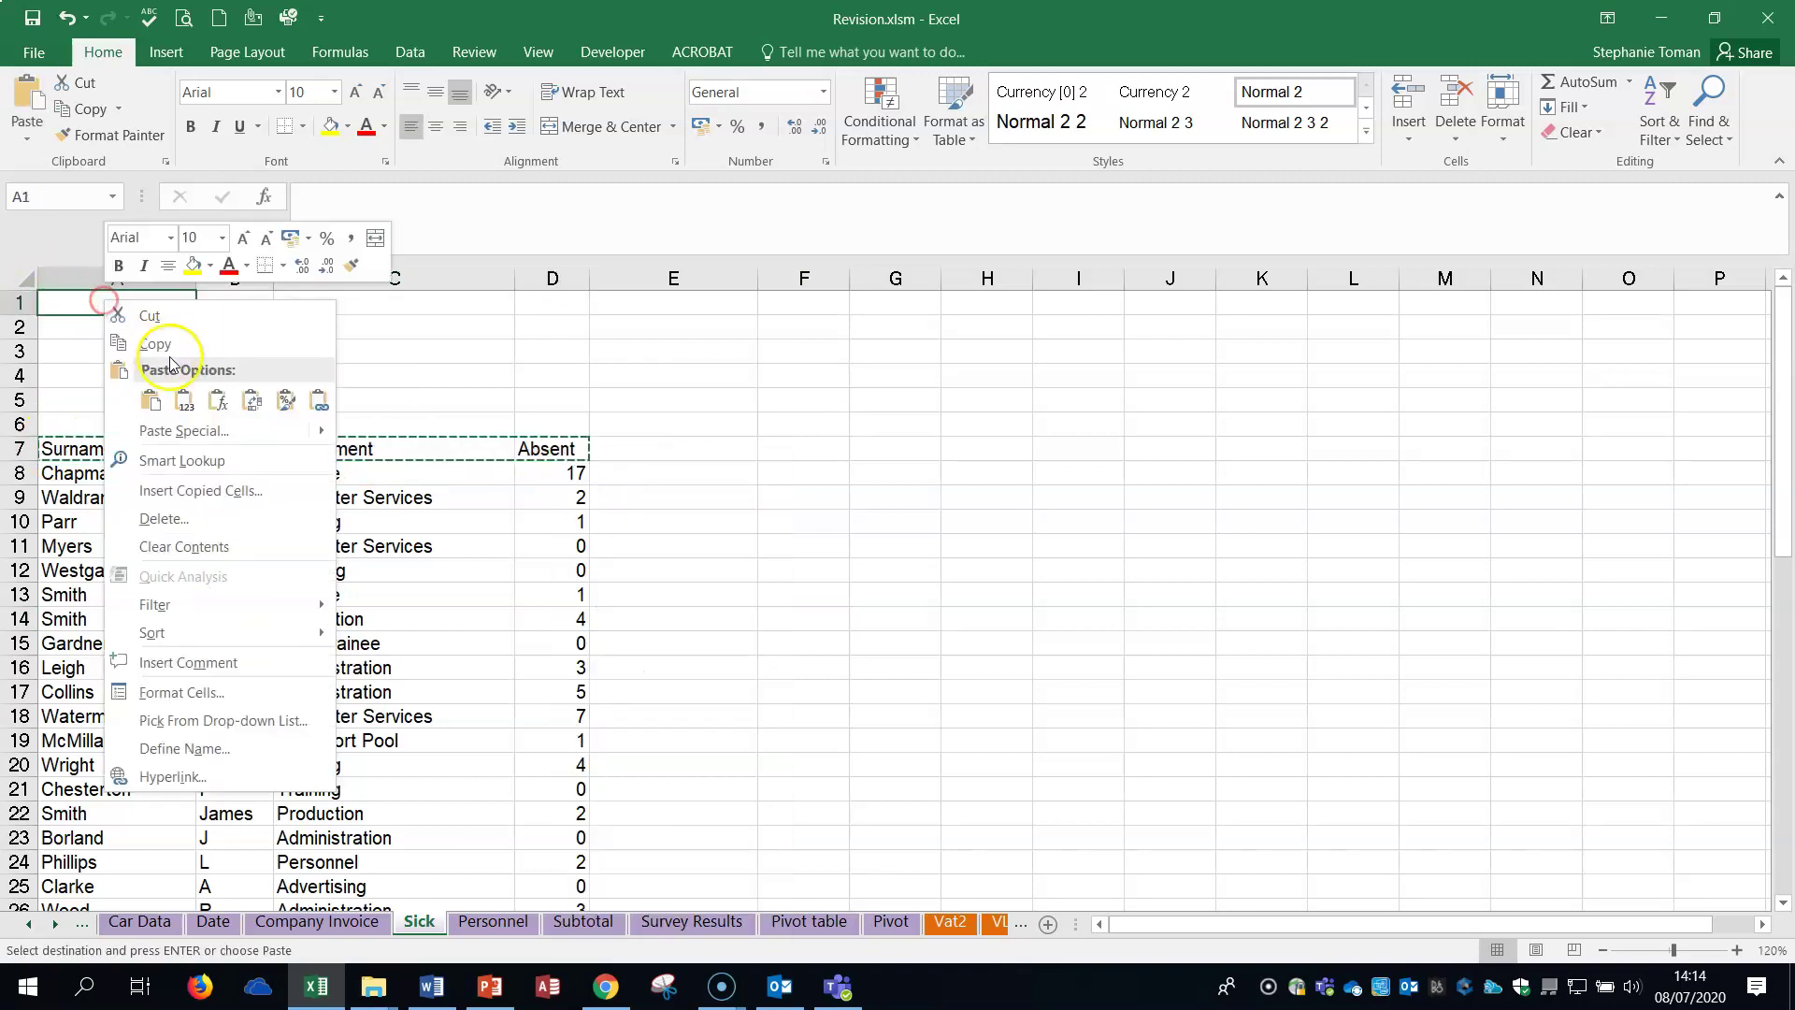
click(145, 392)
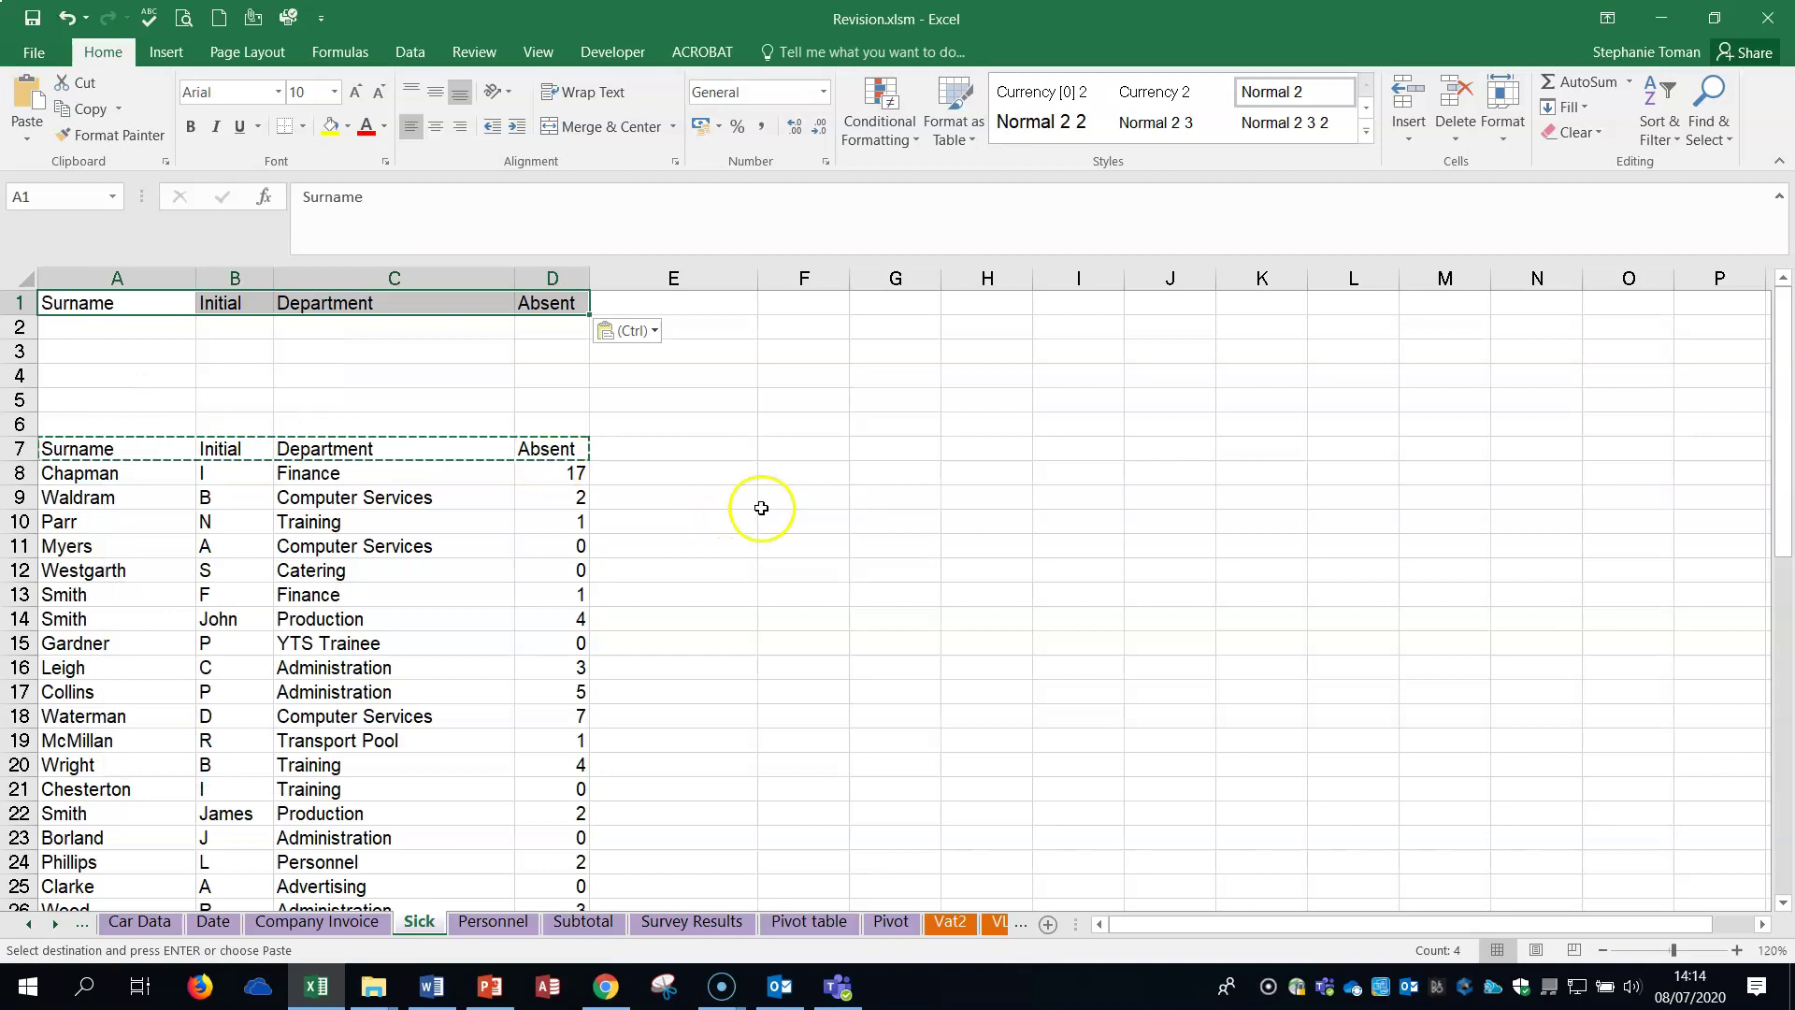
key(Escape)
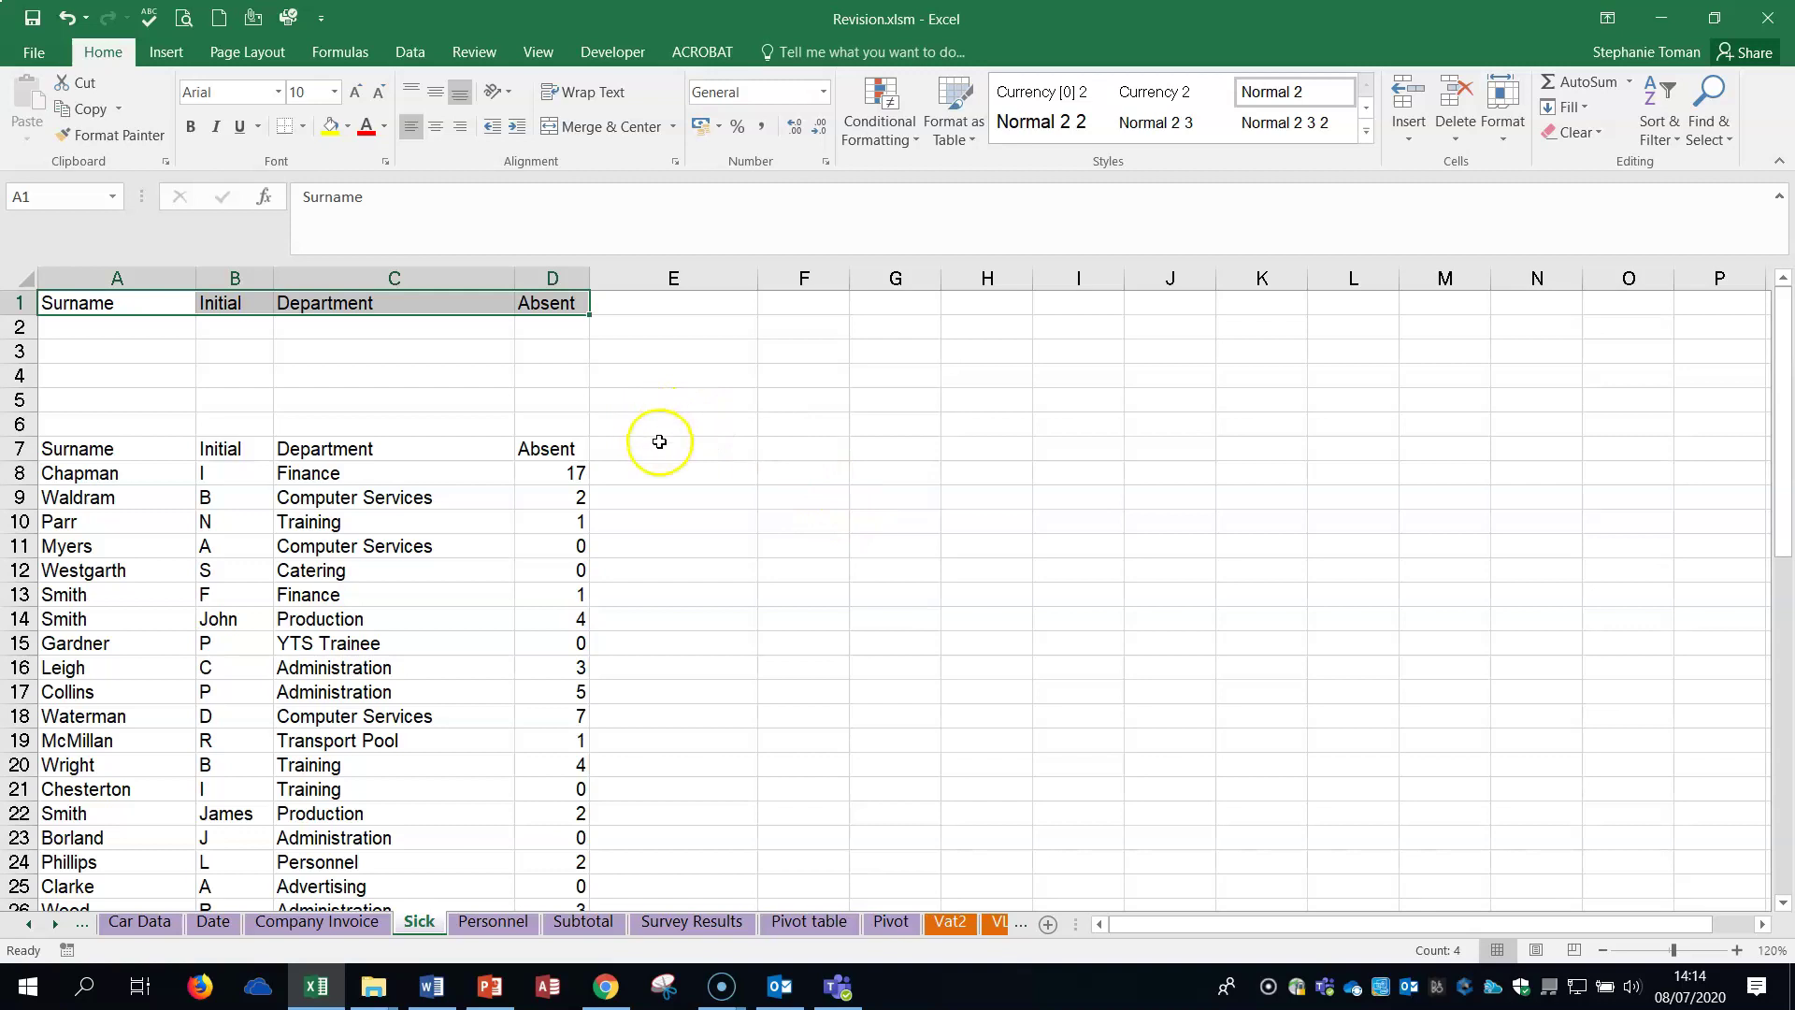
- Copy Administration from the Department column into criteria cell C2 and enter >2 under Absent in D2
right_click(316, 667)
click(407, 224)
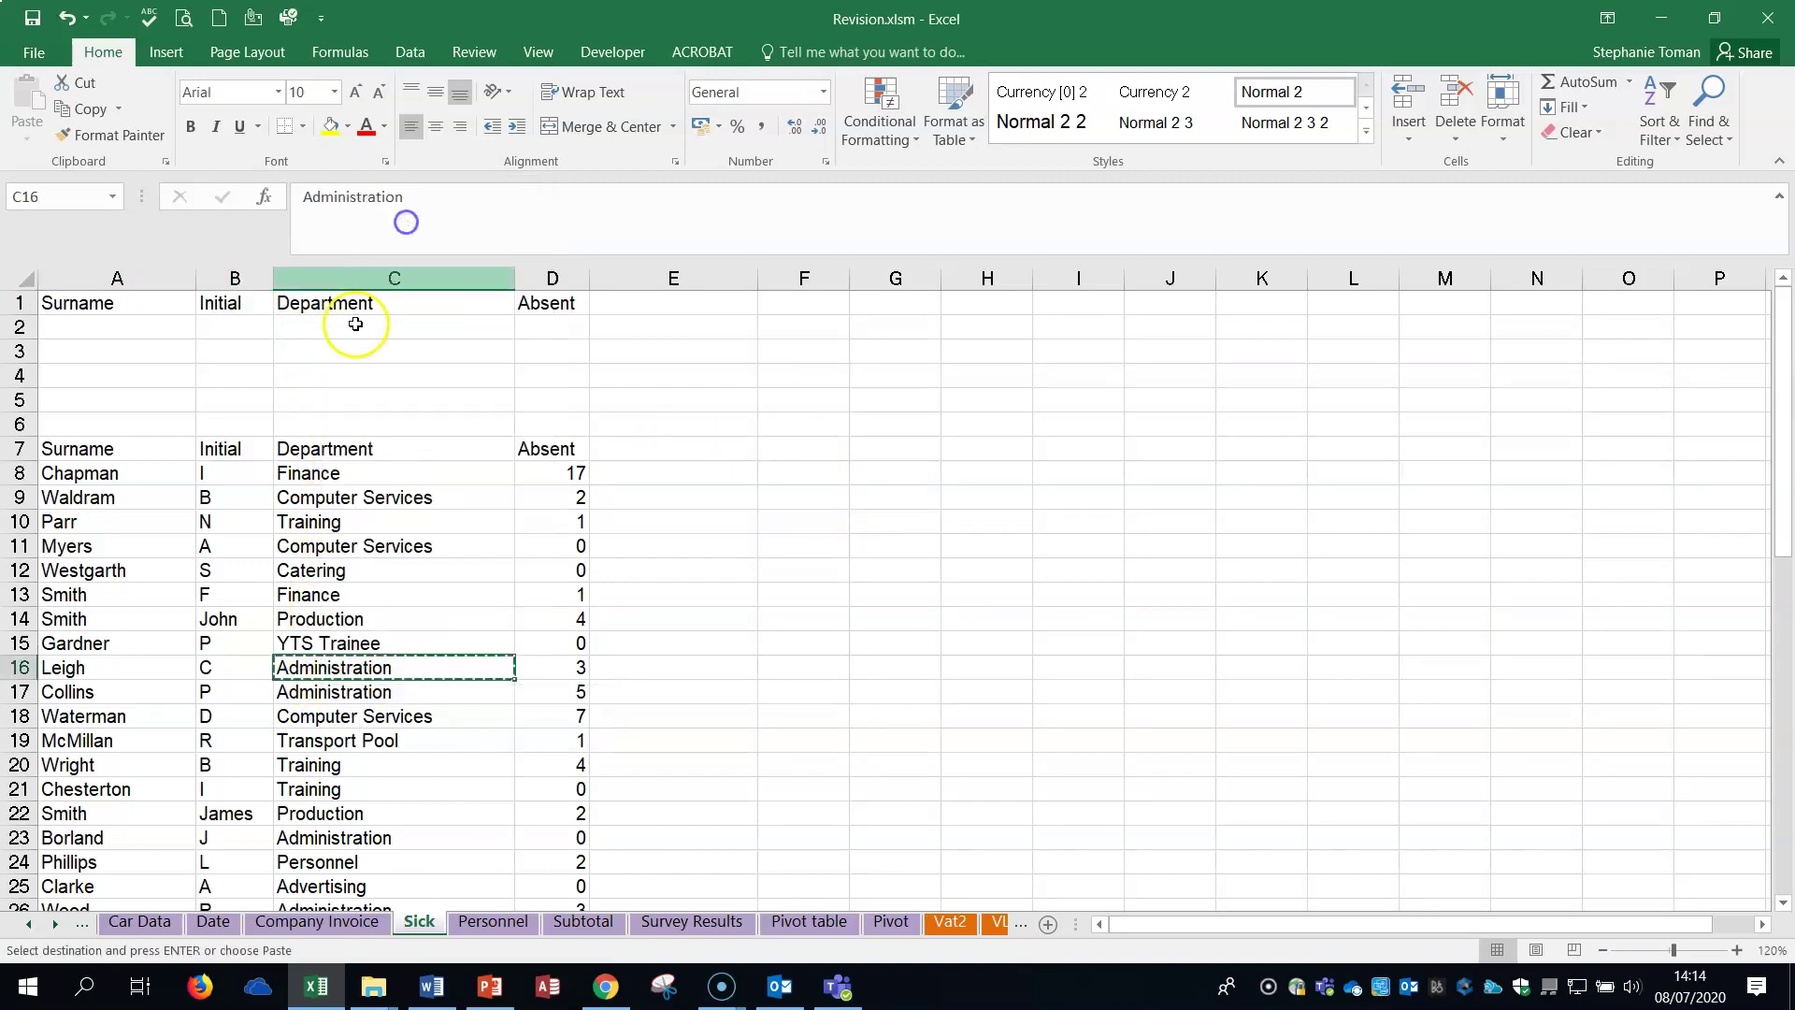
right_click(355, 327)
click(404, 432)
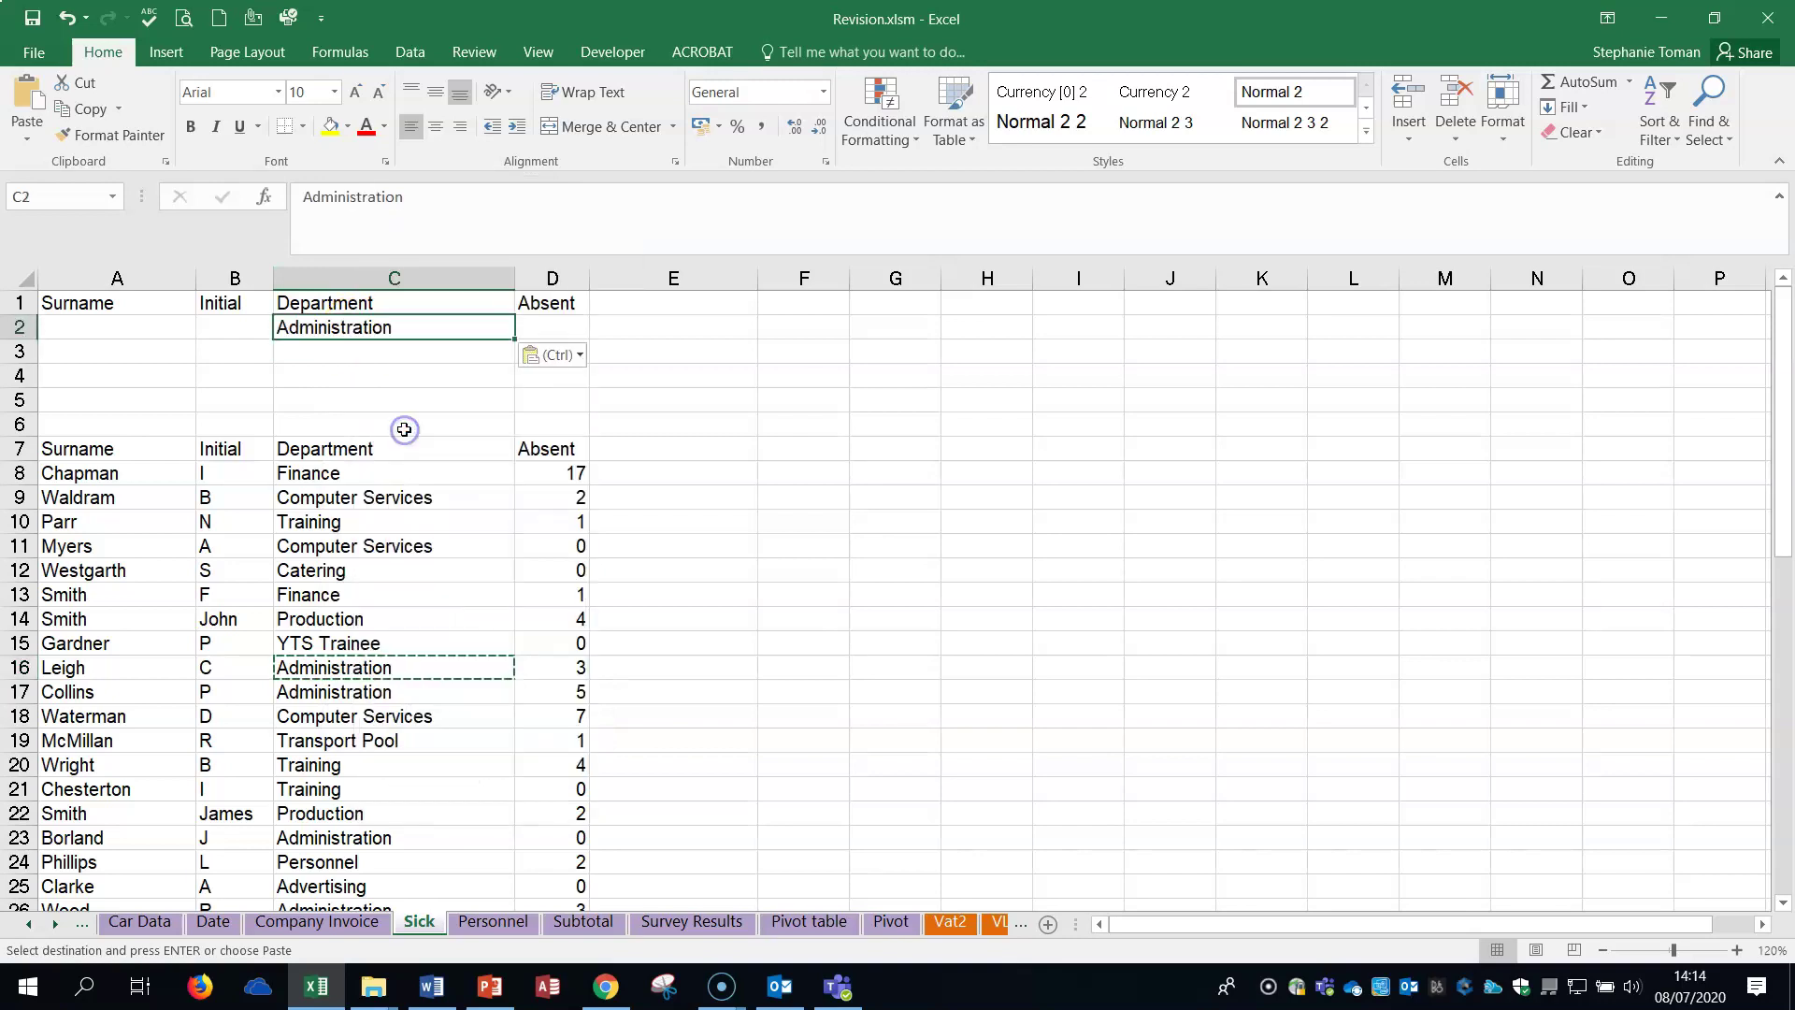
click(558, 322)
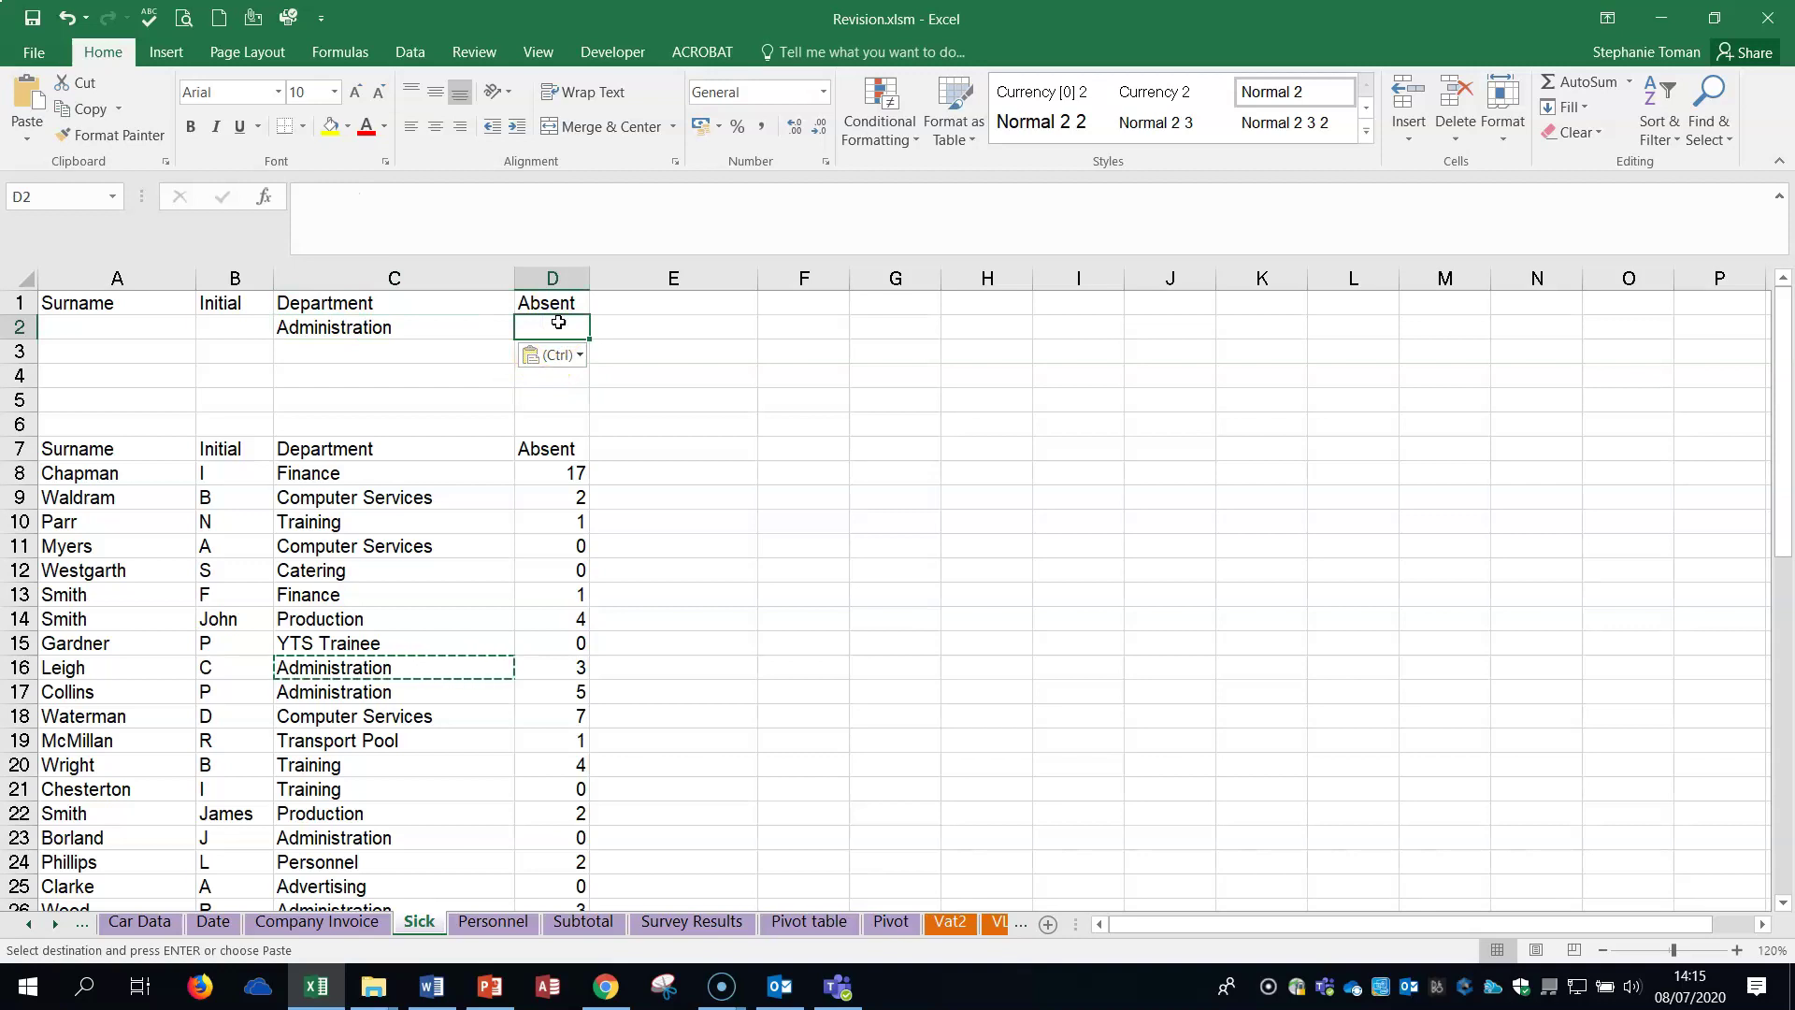
text(>2)
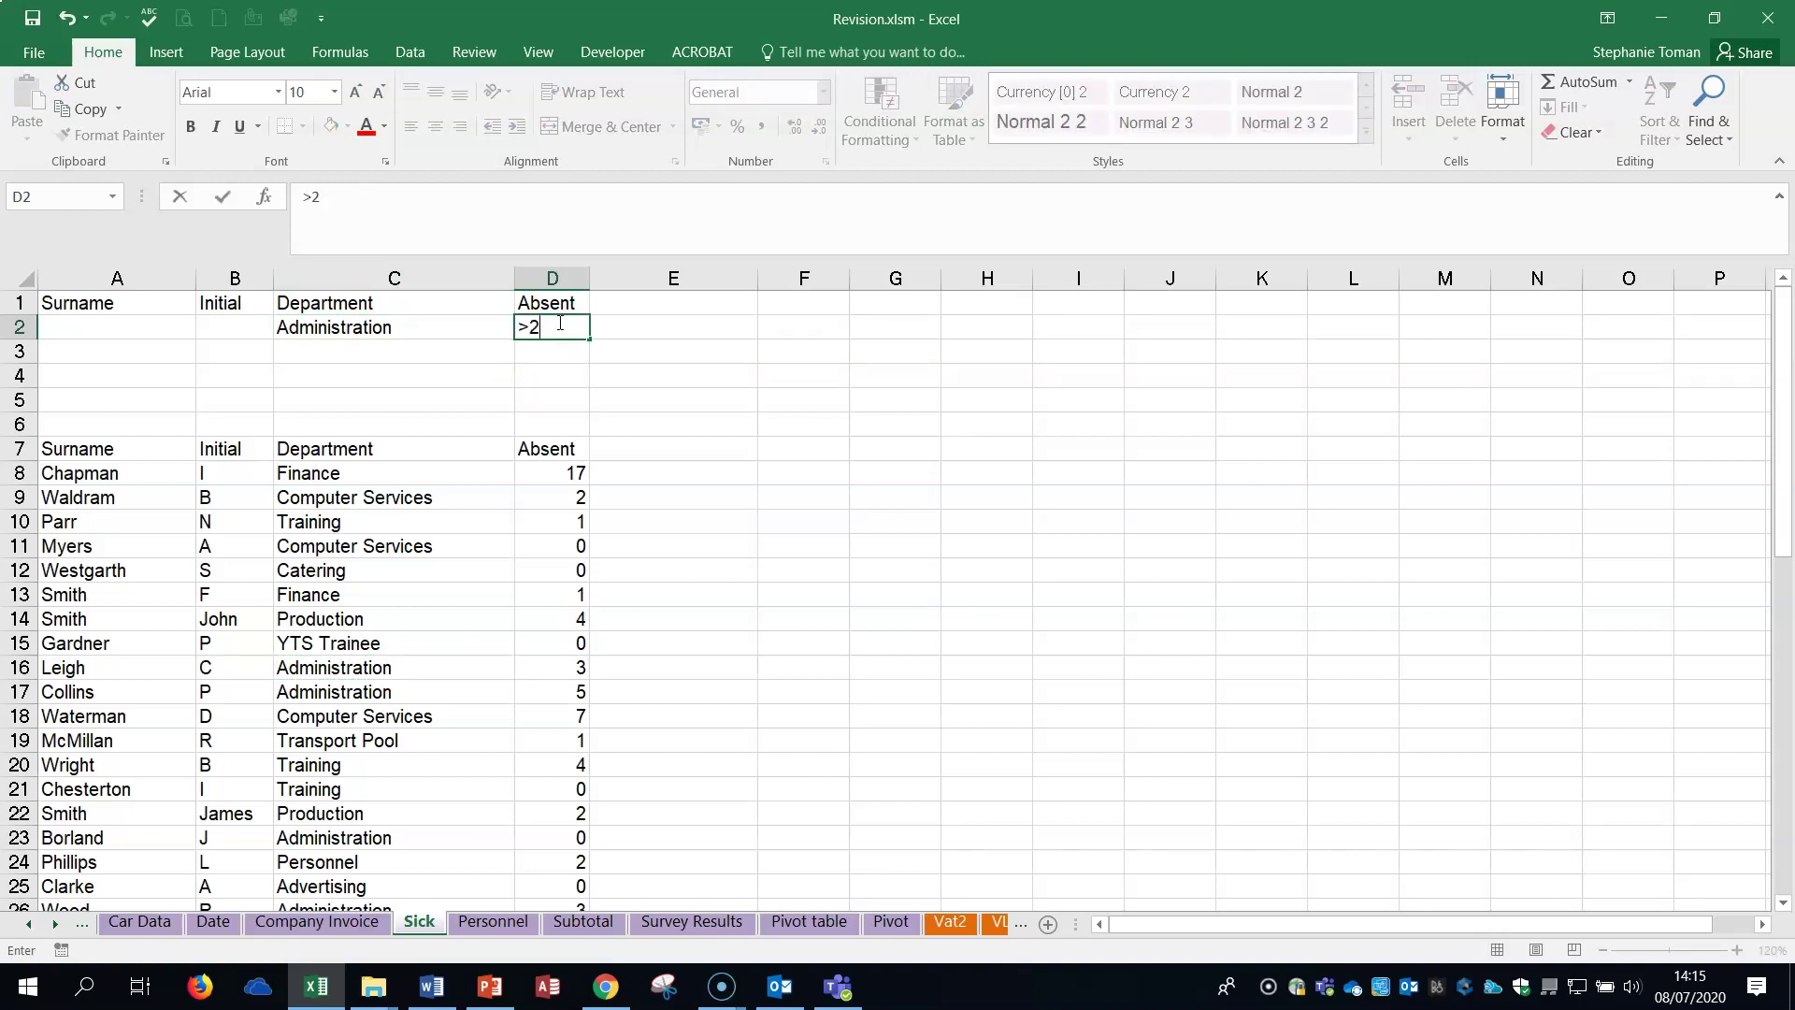
click(452, 548)
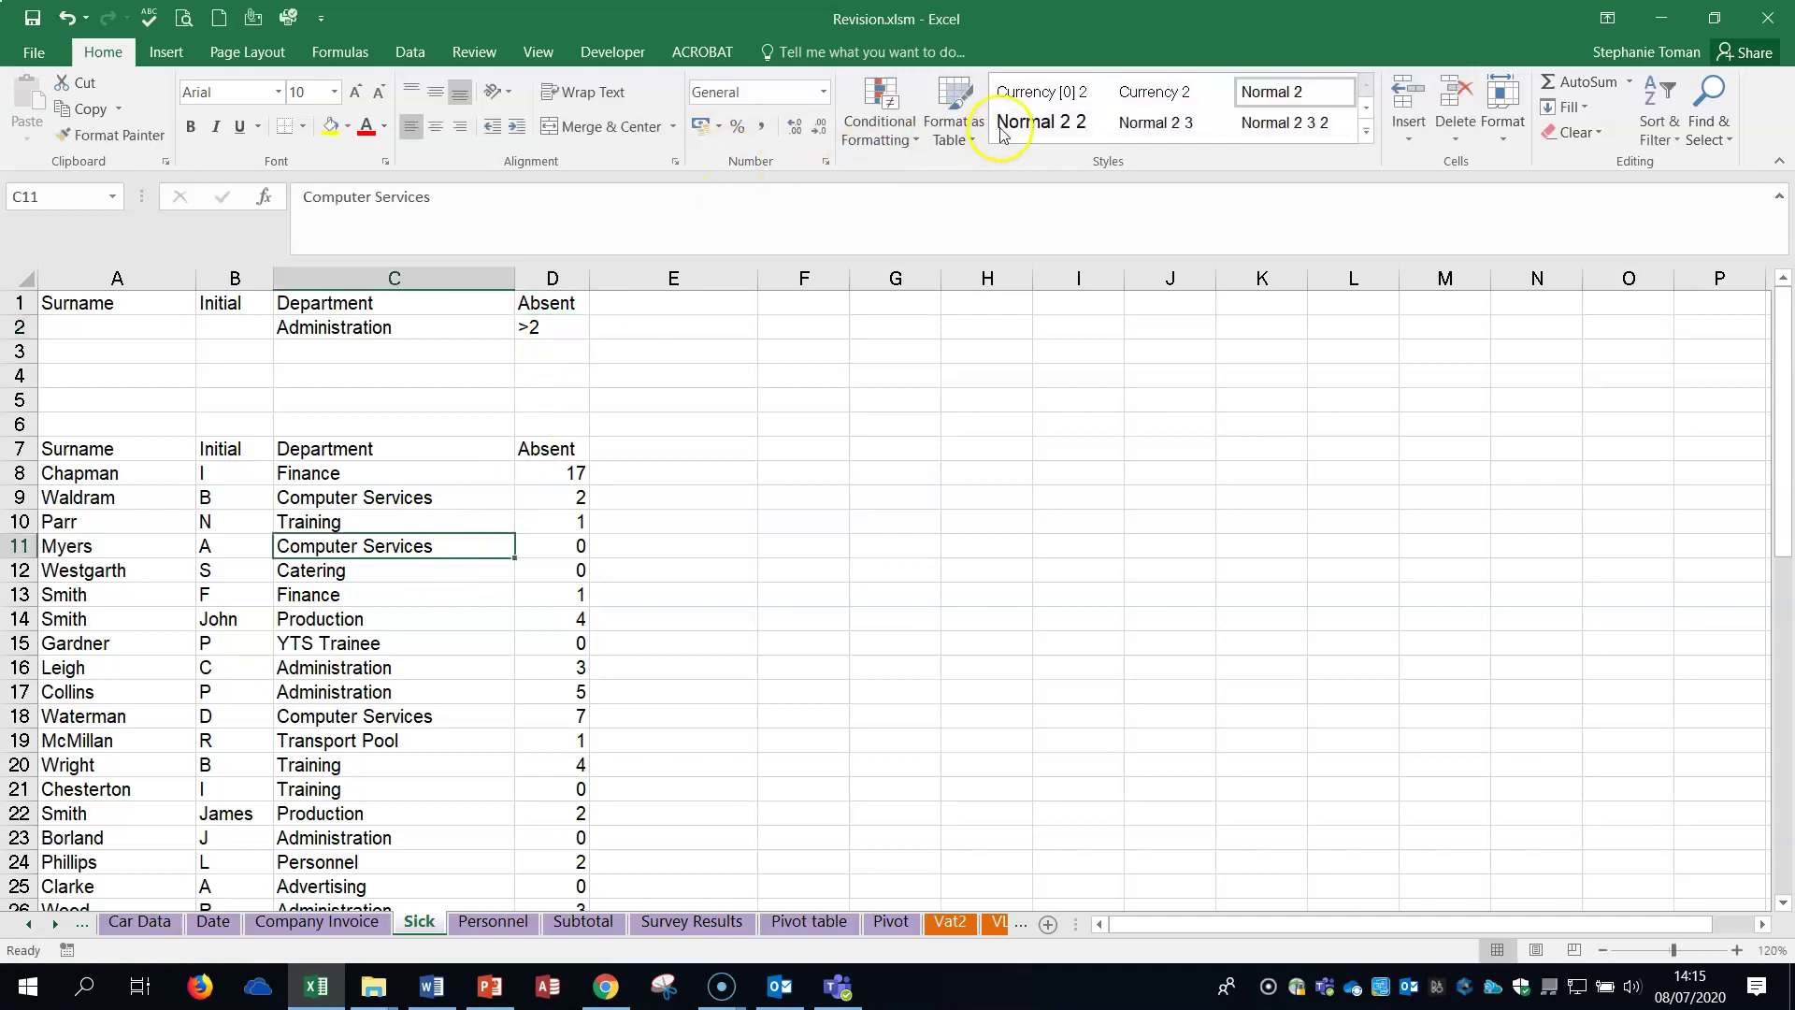
- Start an advanced filter on the list A7:D30 and set its criteria range to A1:D2
click(409, 53)
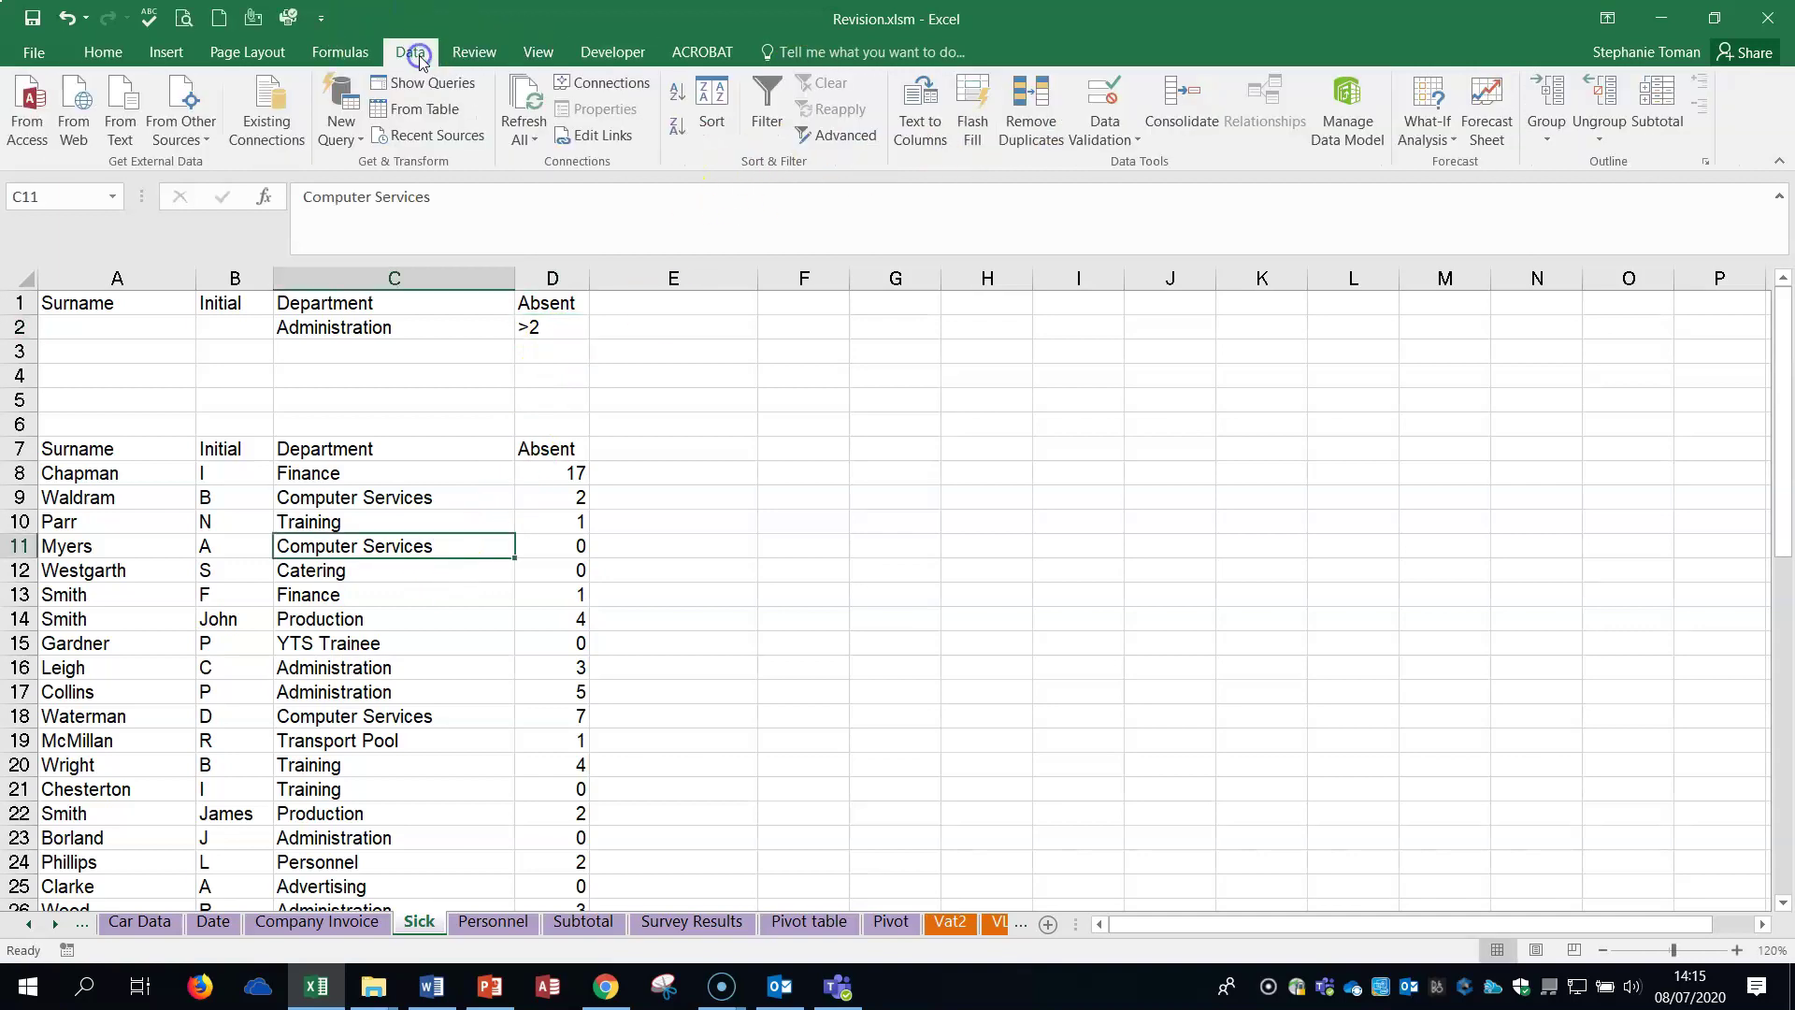
click(851, 140)
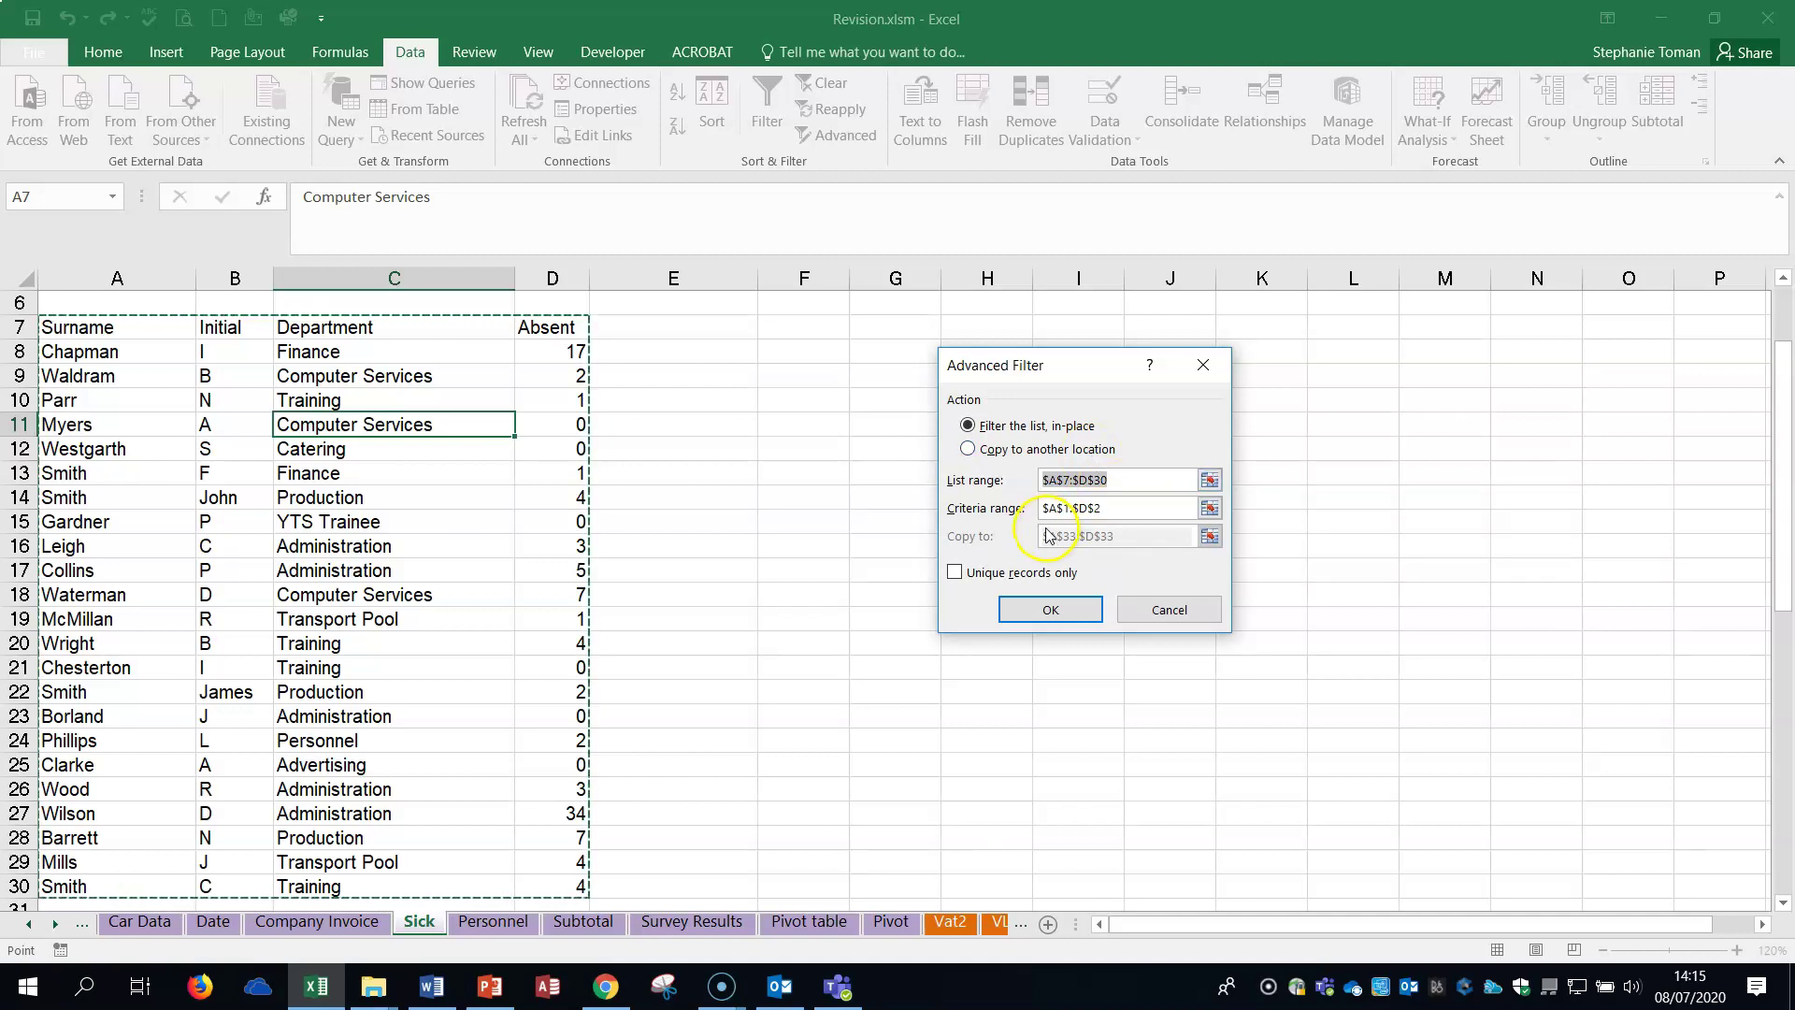
click(1208, 510)
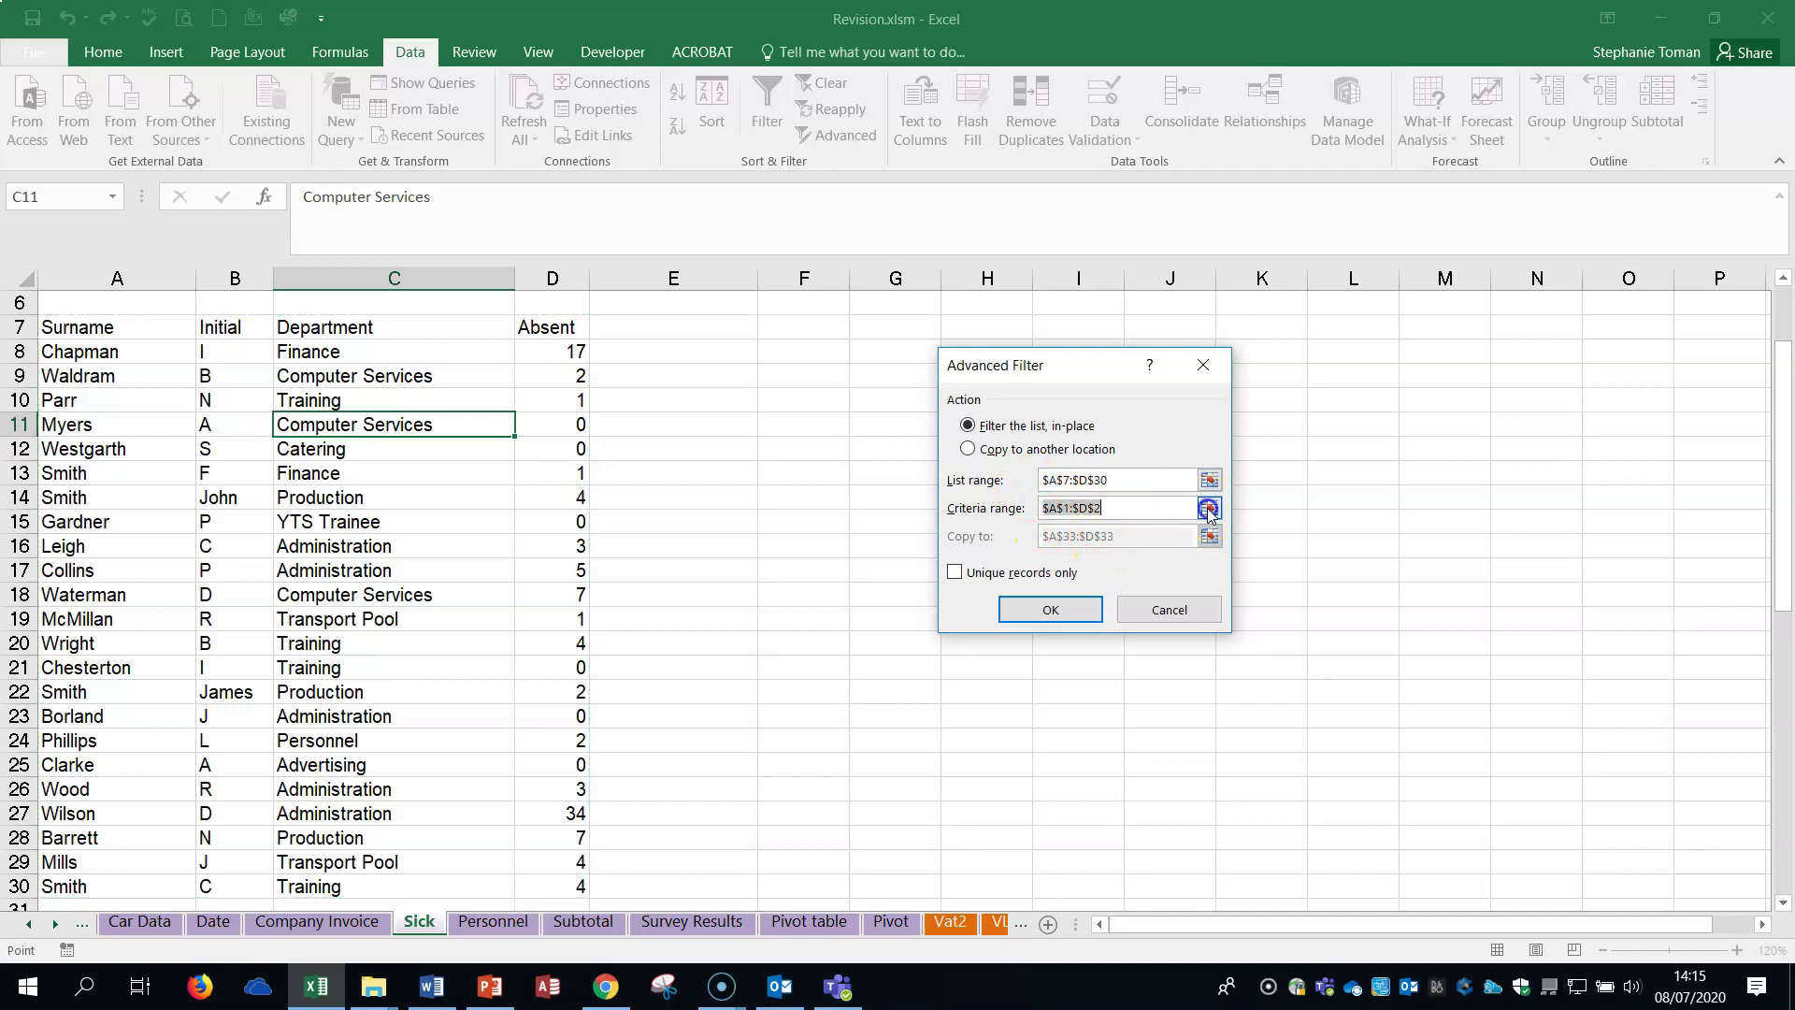
scroll(705, 514, up, 2)
drag(61, 307, 580, 347)
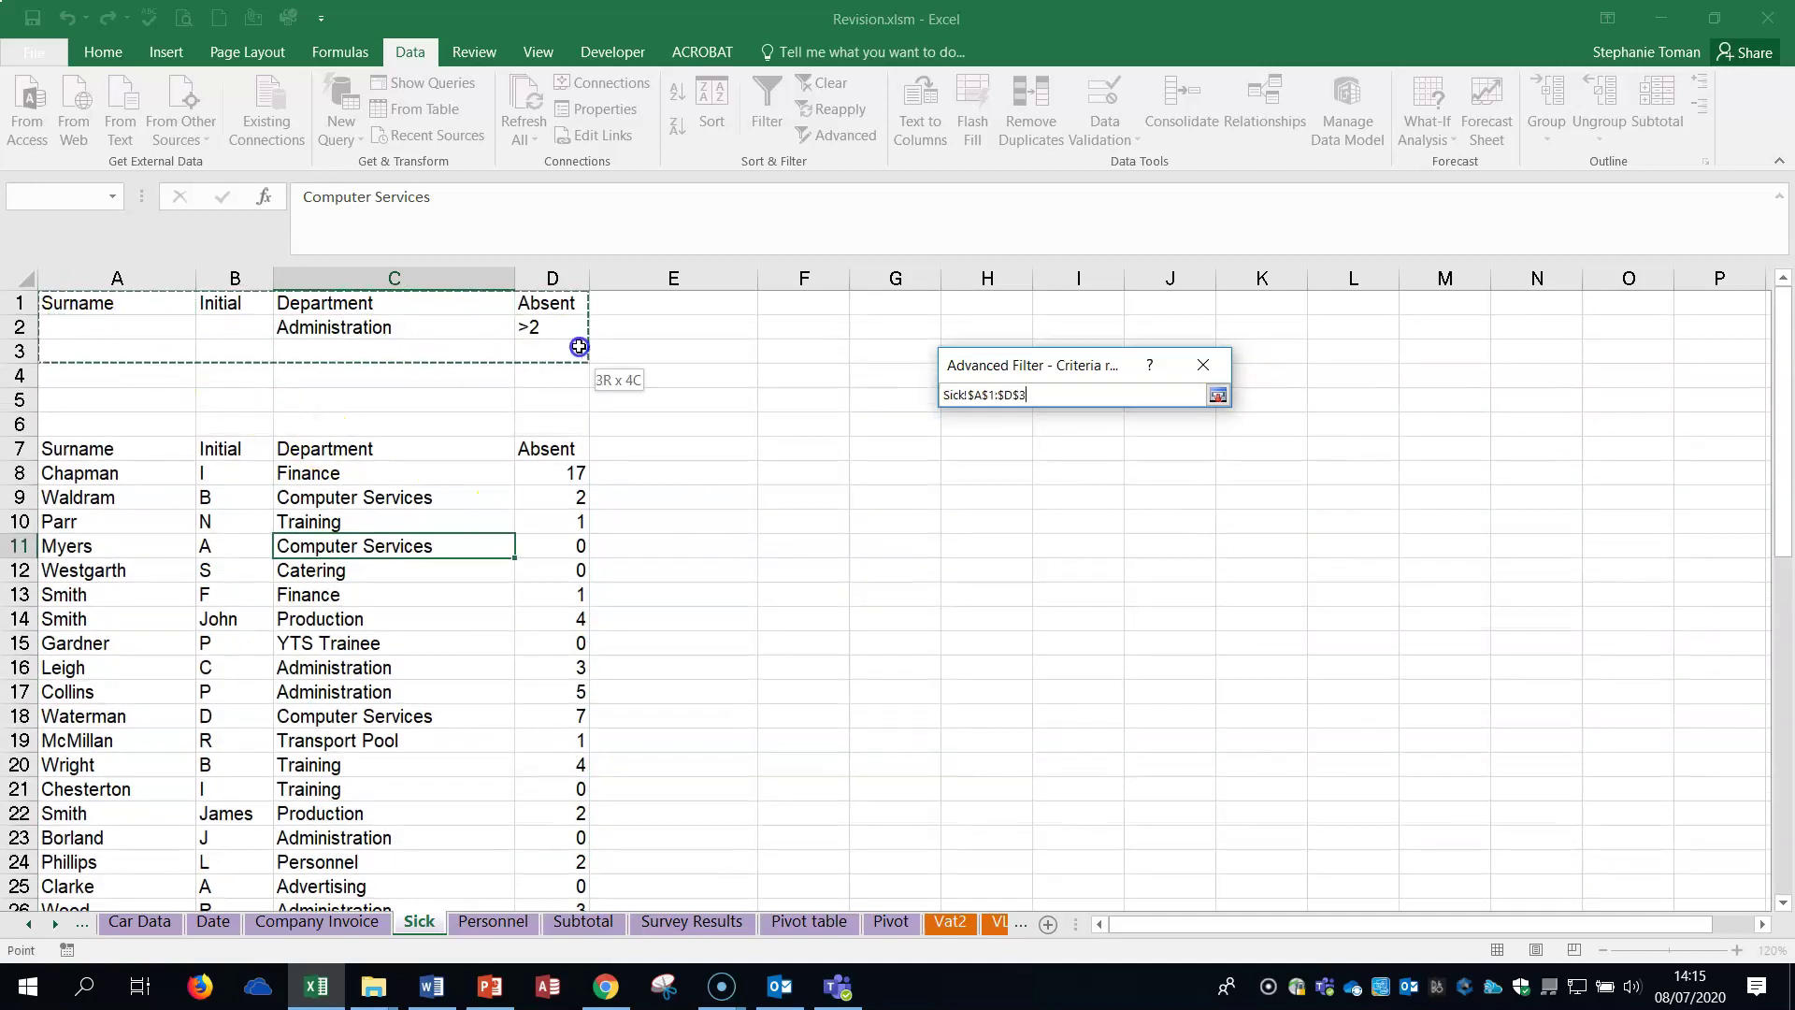
click(1217, 395)
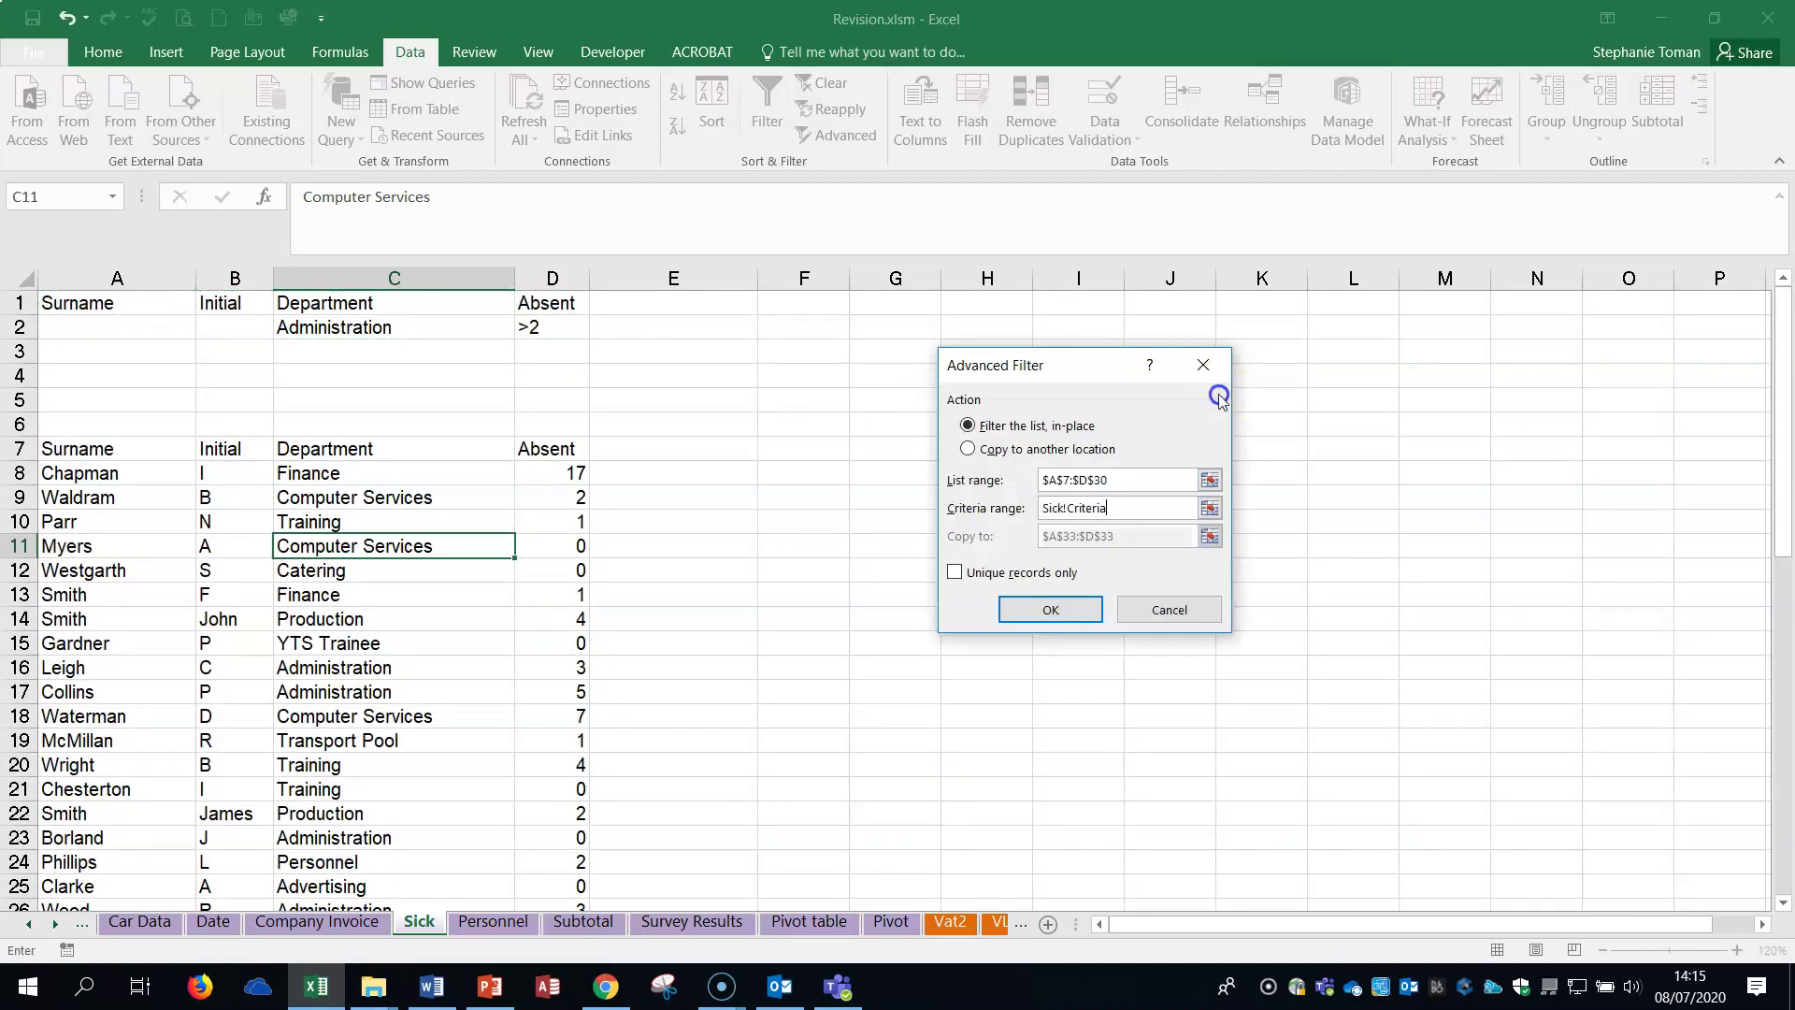
- Set the advanced filter to copy its results to another location starting at cell A33, apply it and check the extracted records
click(969, 451)
click(1210, 536)
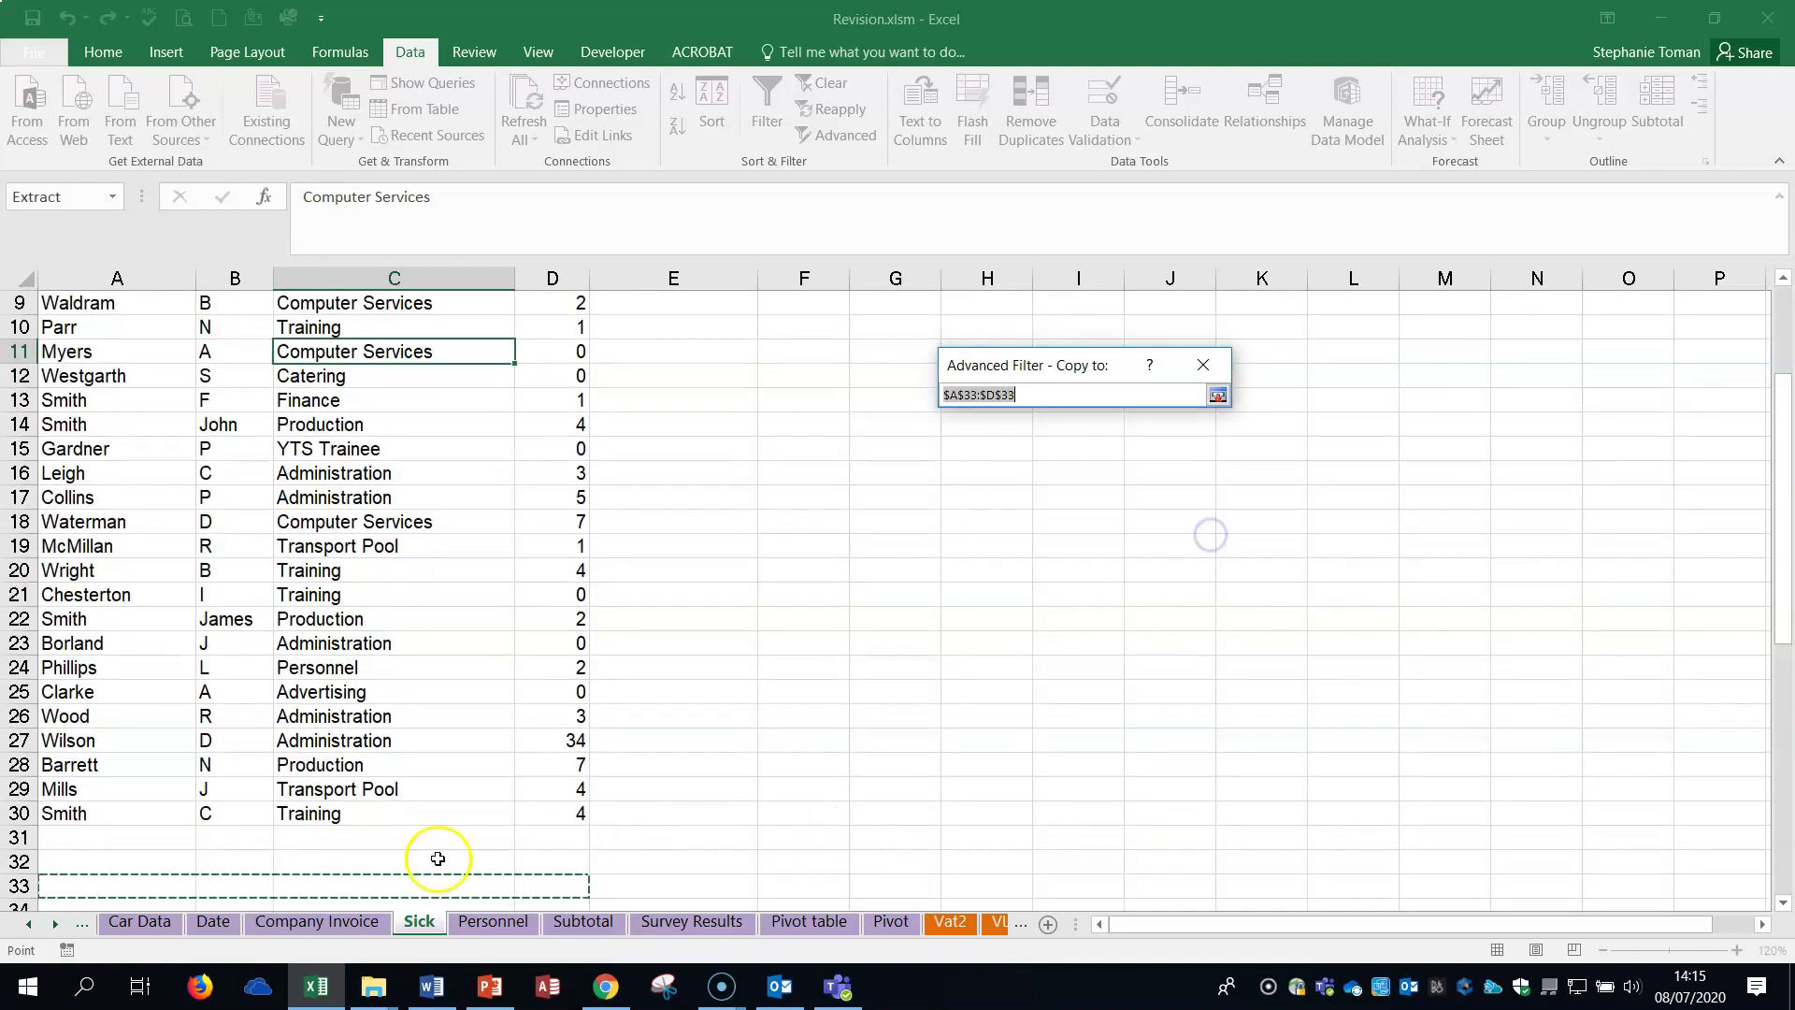
click(89, 885)
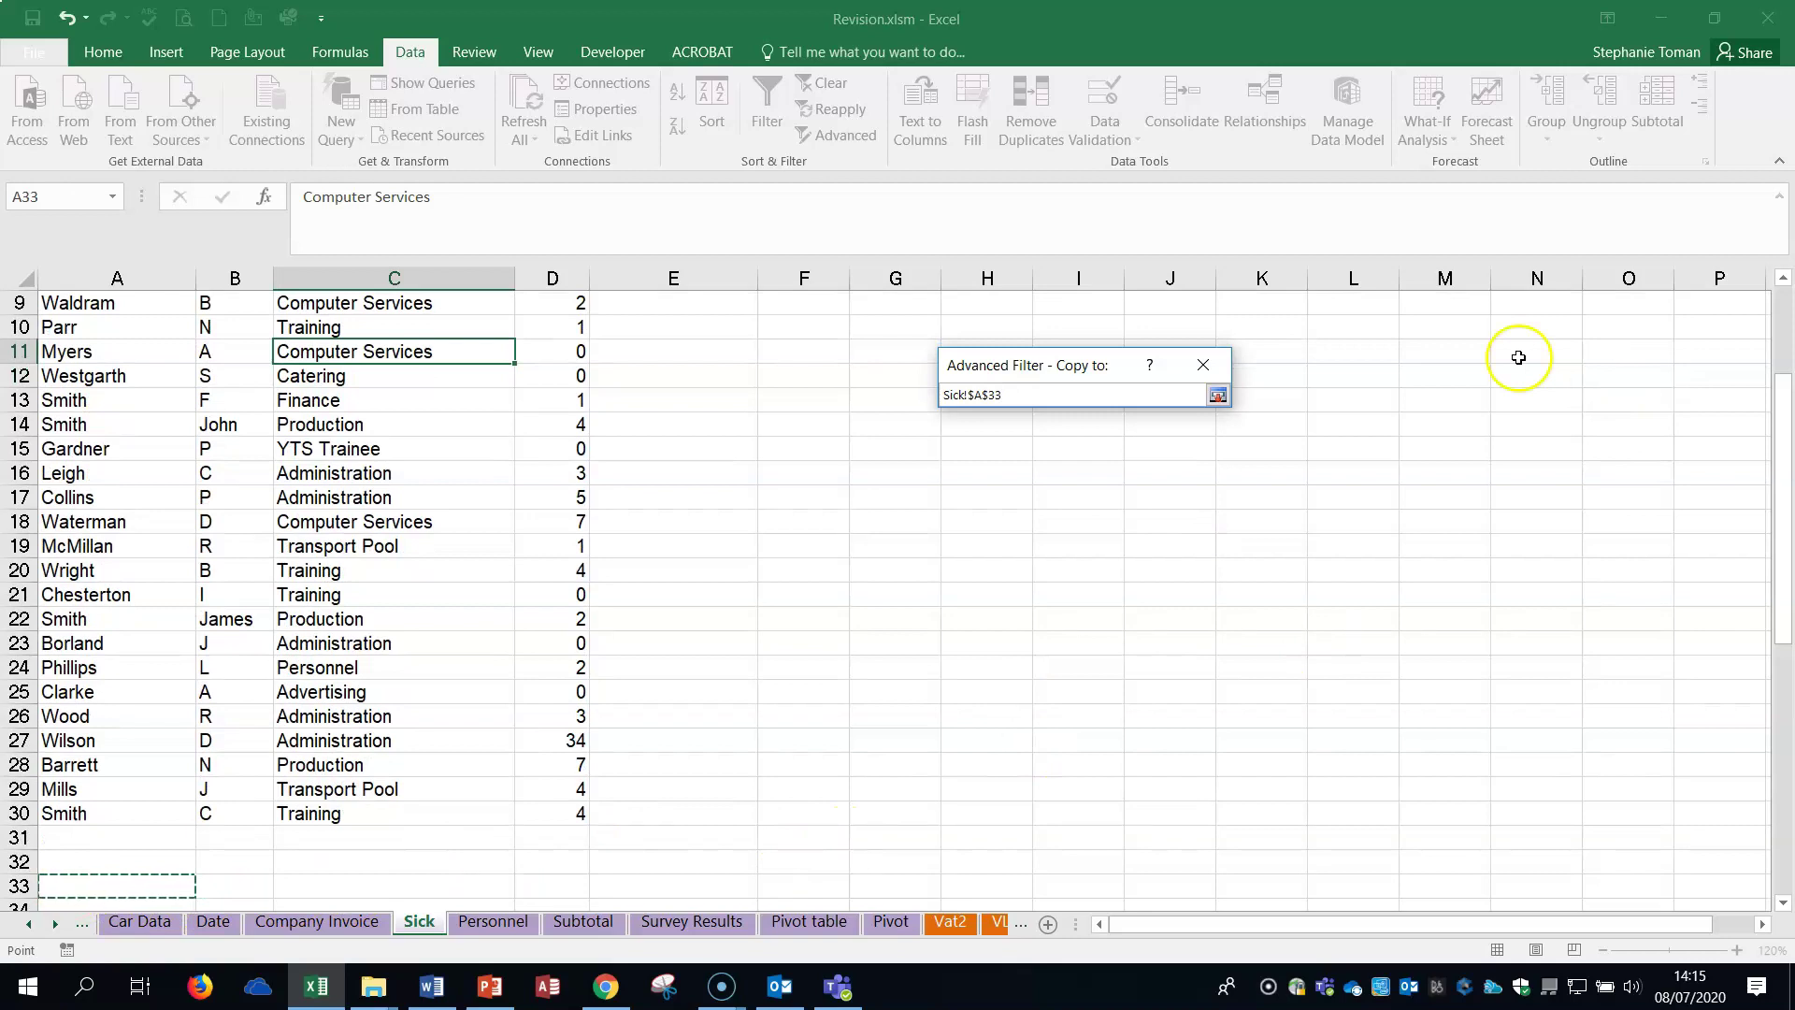
click(1217, 394)
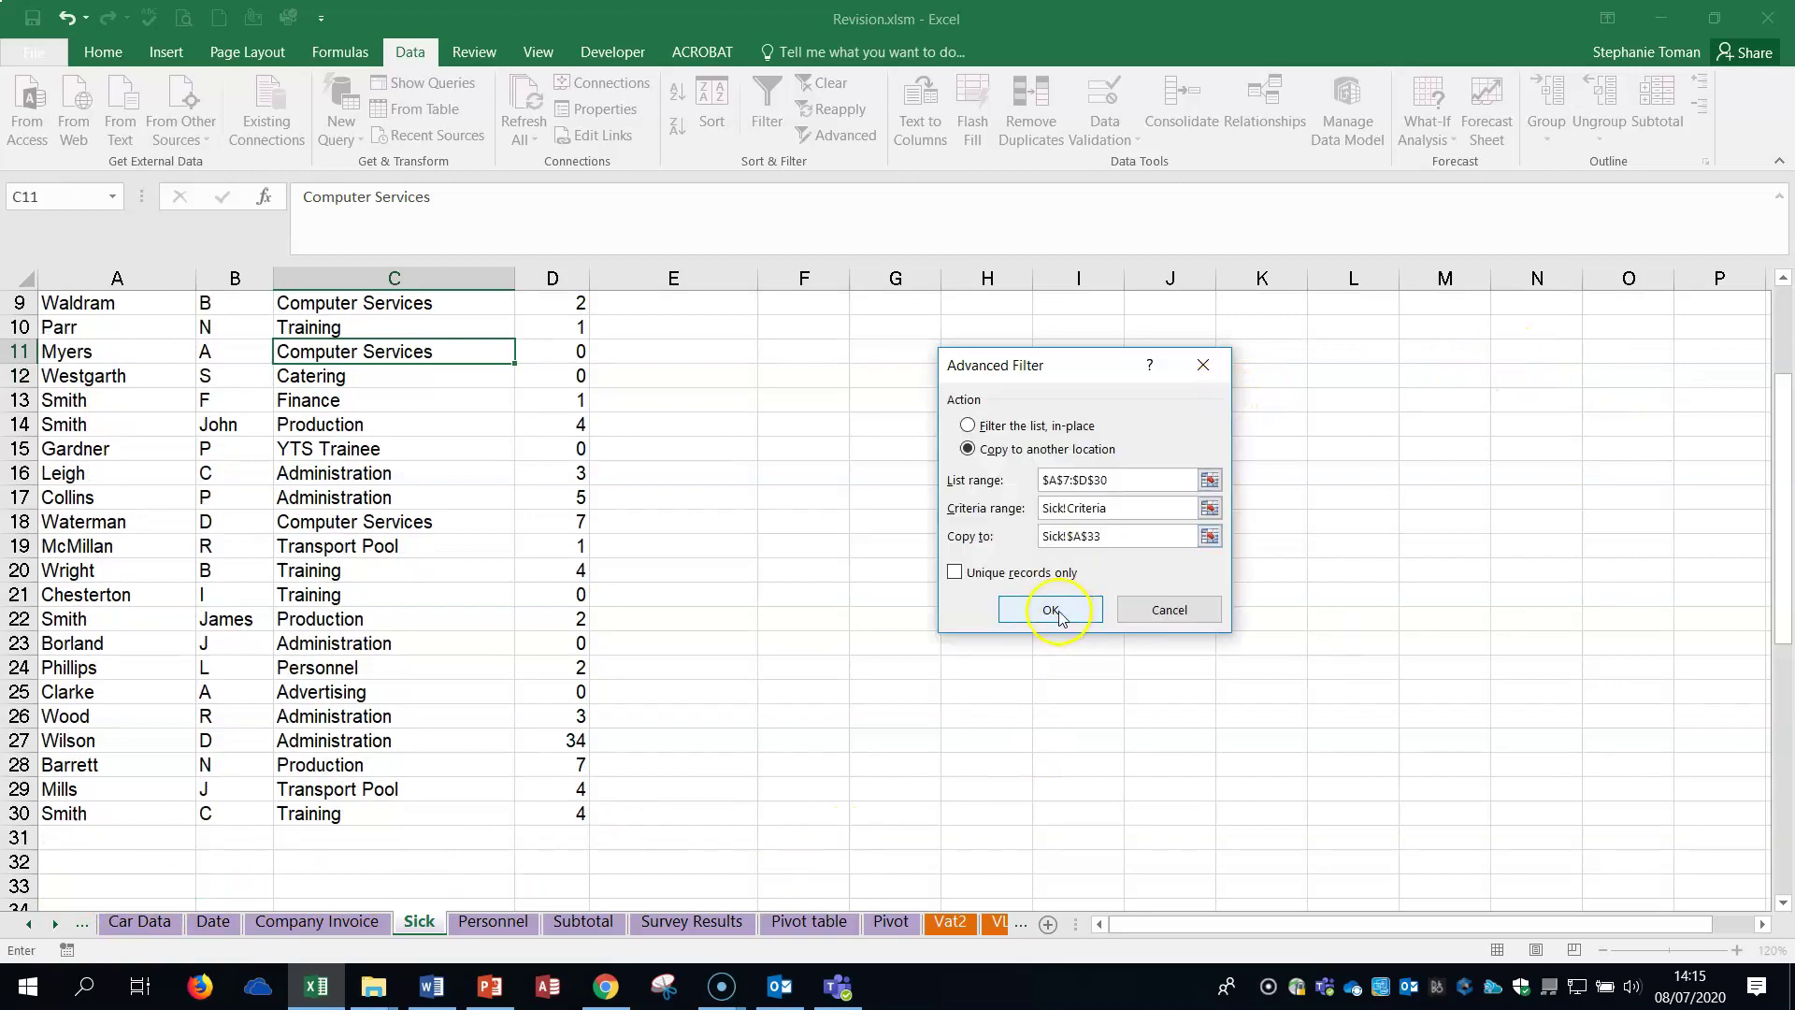
click(1051, 610)
scroll(1181, 591, down, 3)
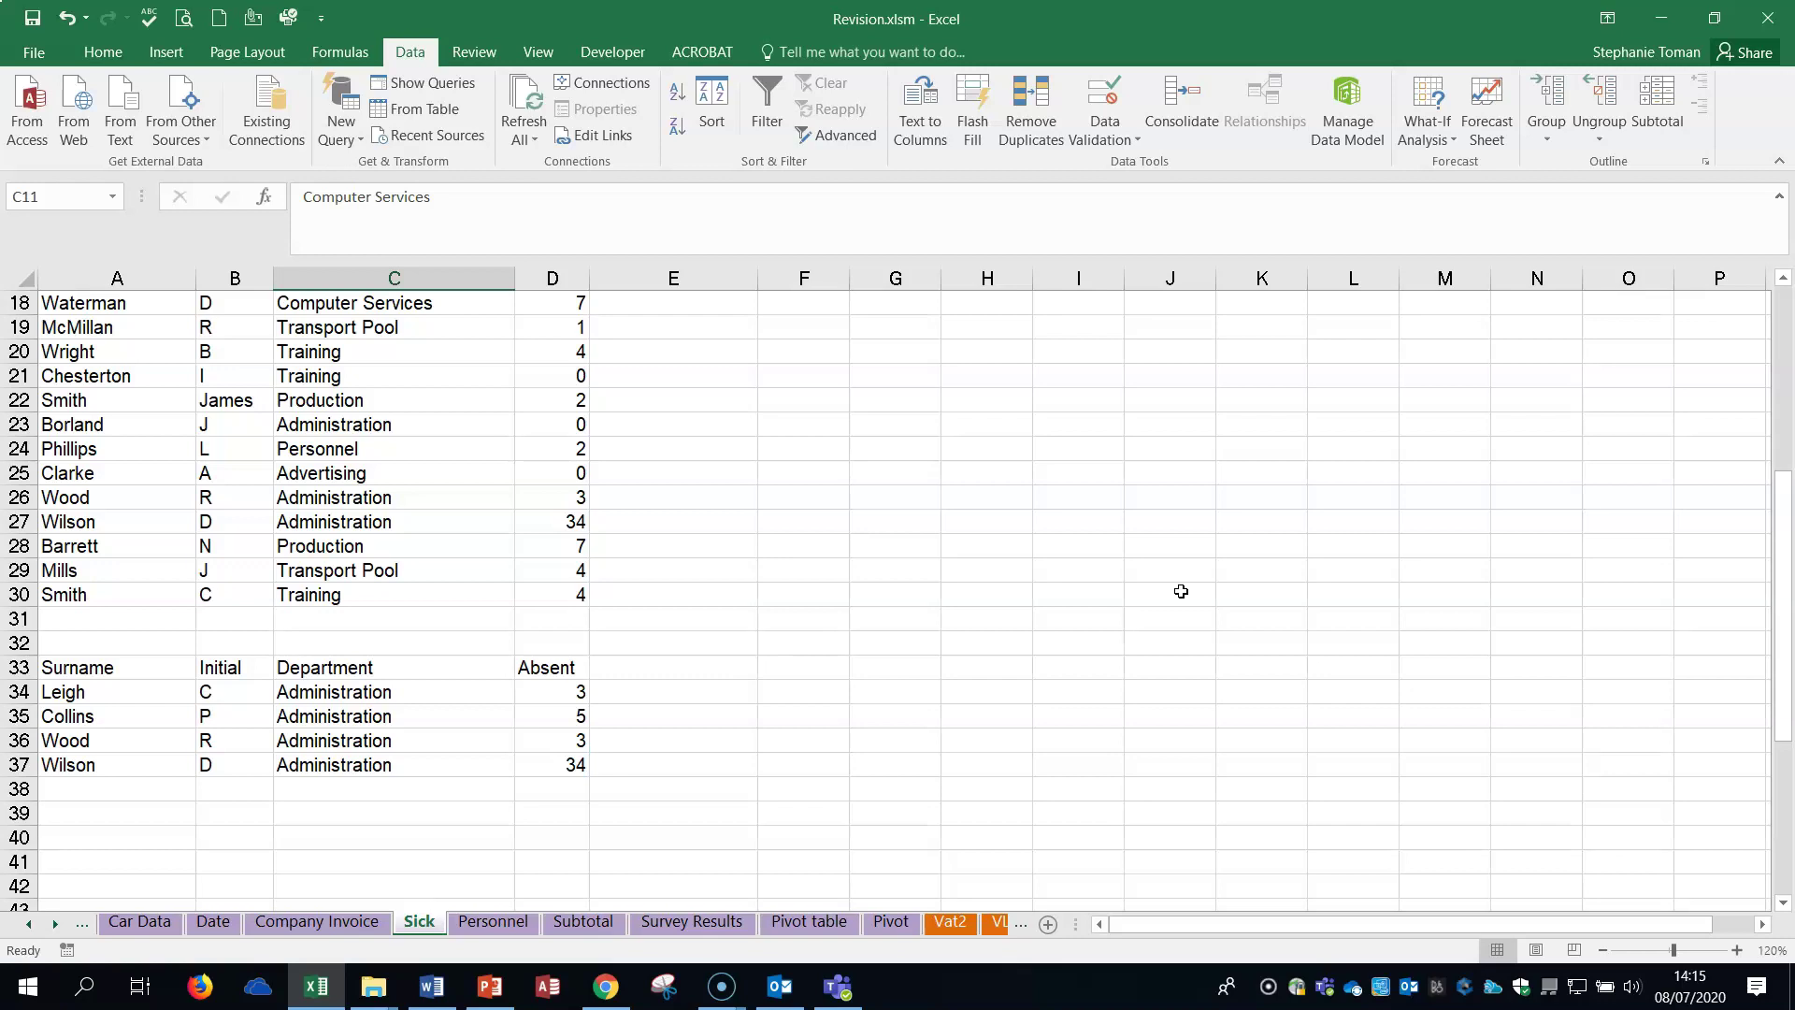
- Open the Personnel worksheet, read question Q24 in the Word document Advanced Spreadsheets Weekly.docx and return to the Excel workbook
click(492, 920)
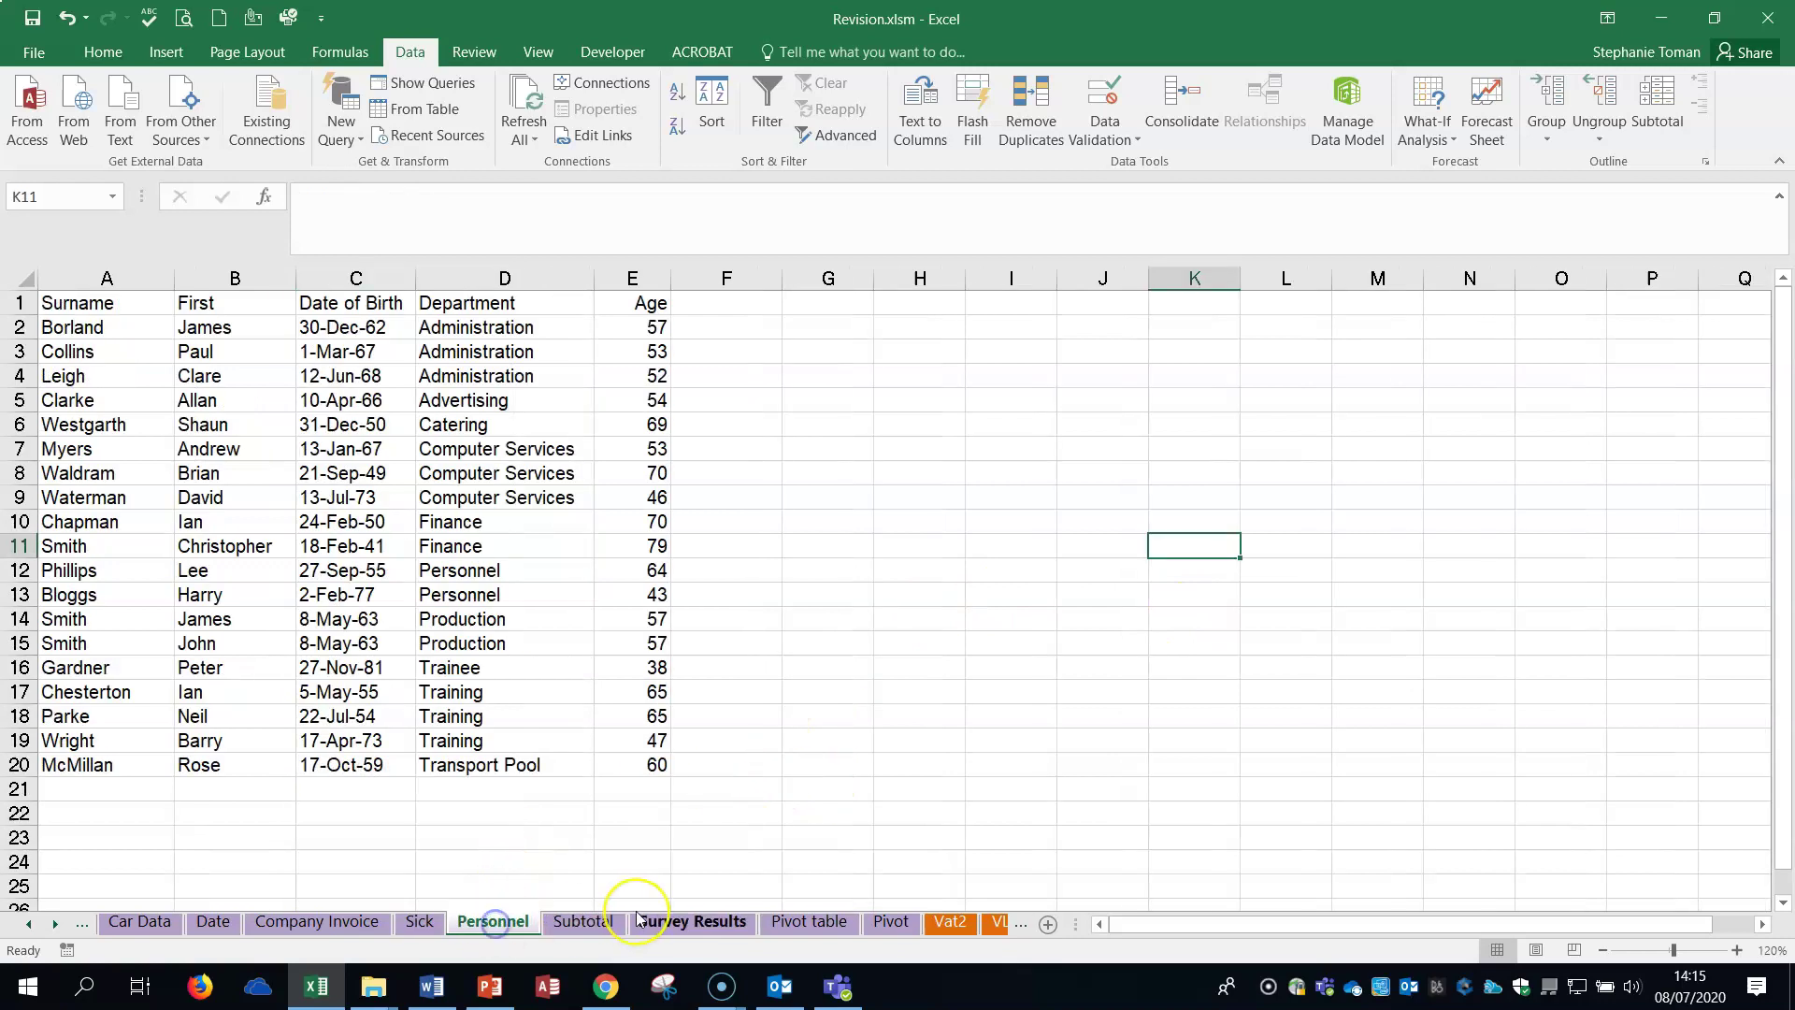
click(955, 762)
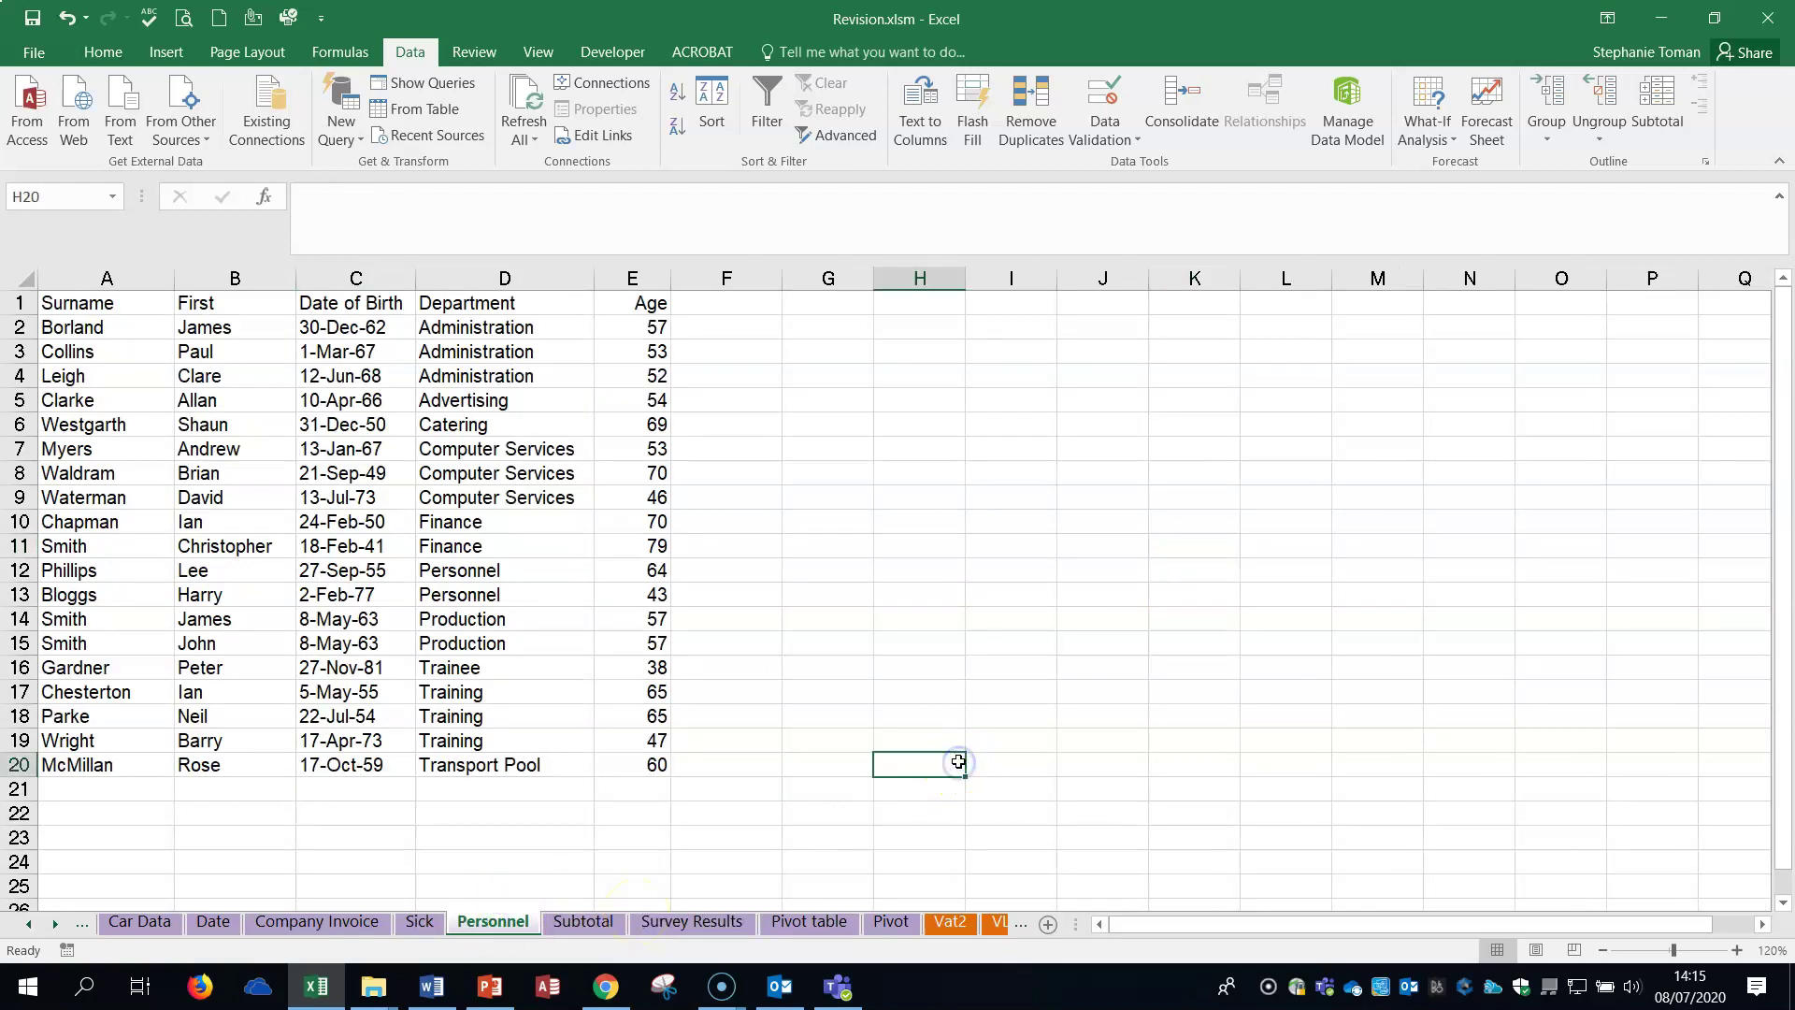
click(431, 986)
scroll(477, 865, down, 5)
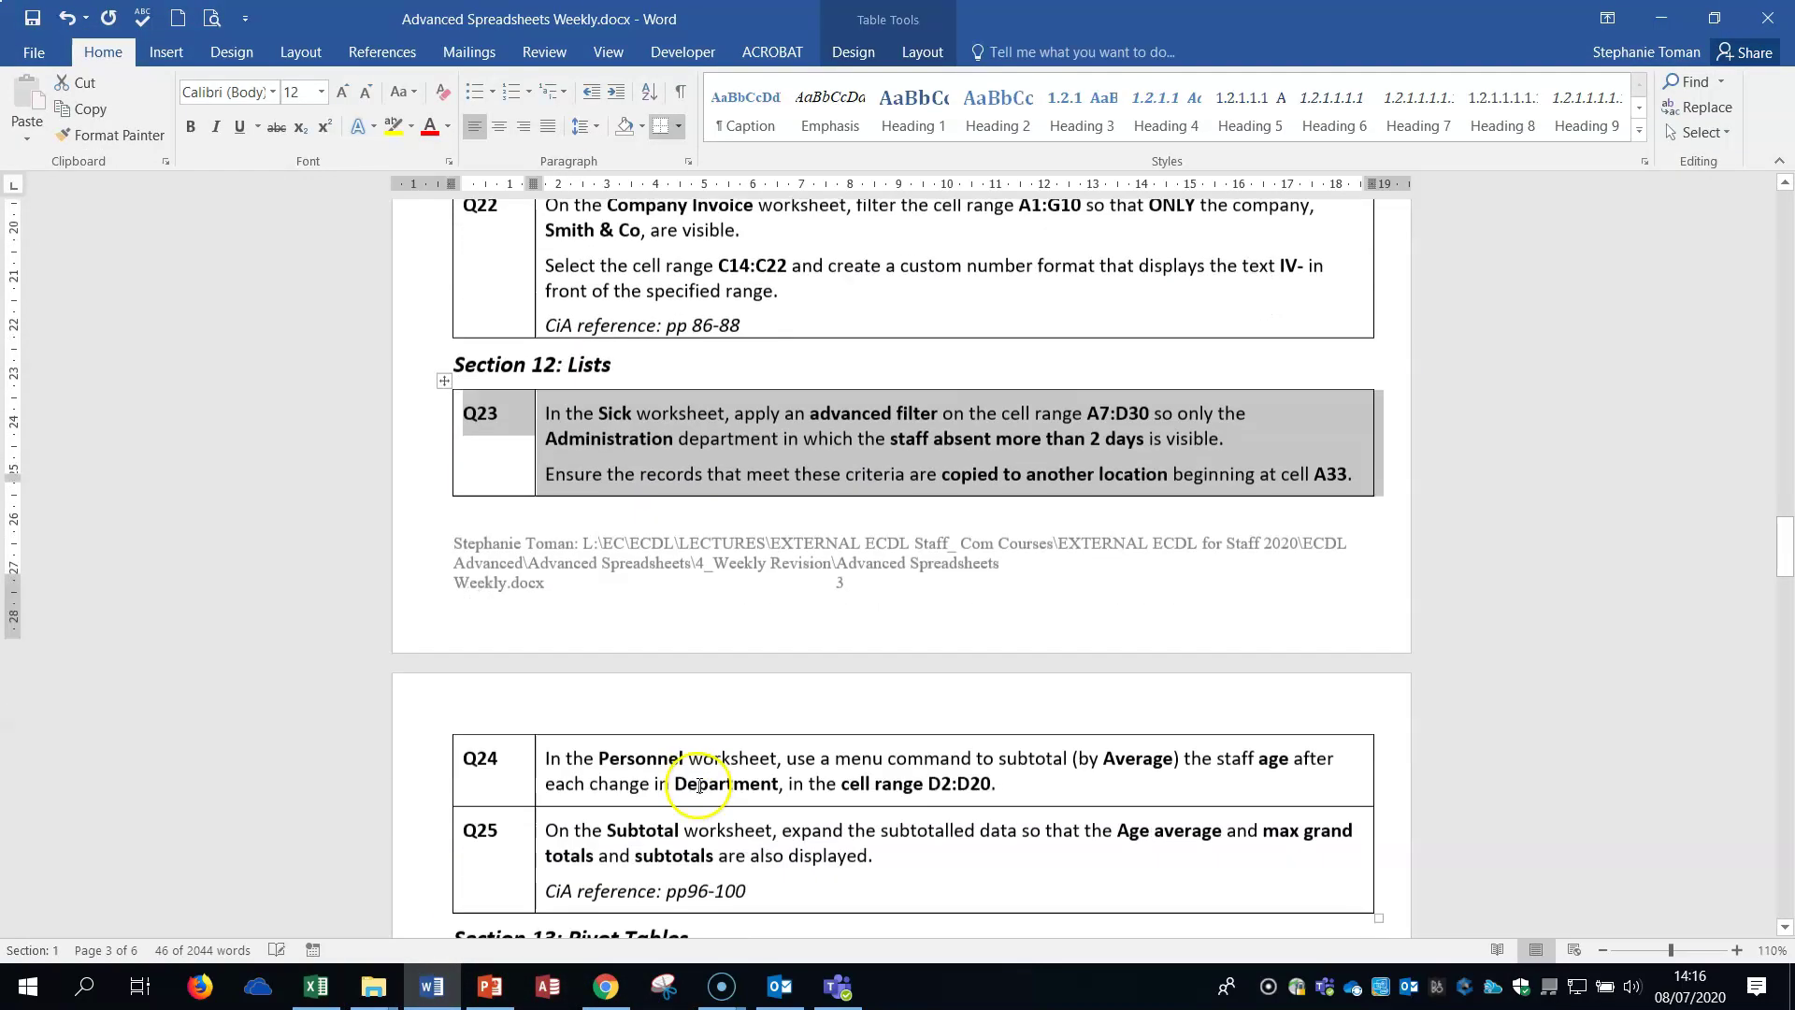
click(393, 612)
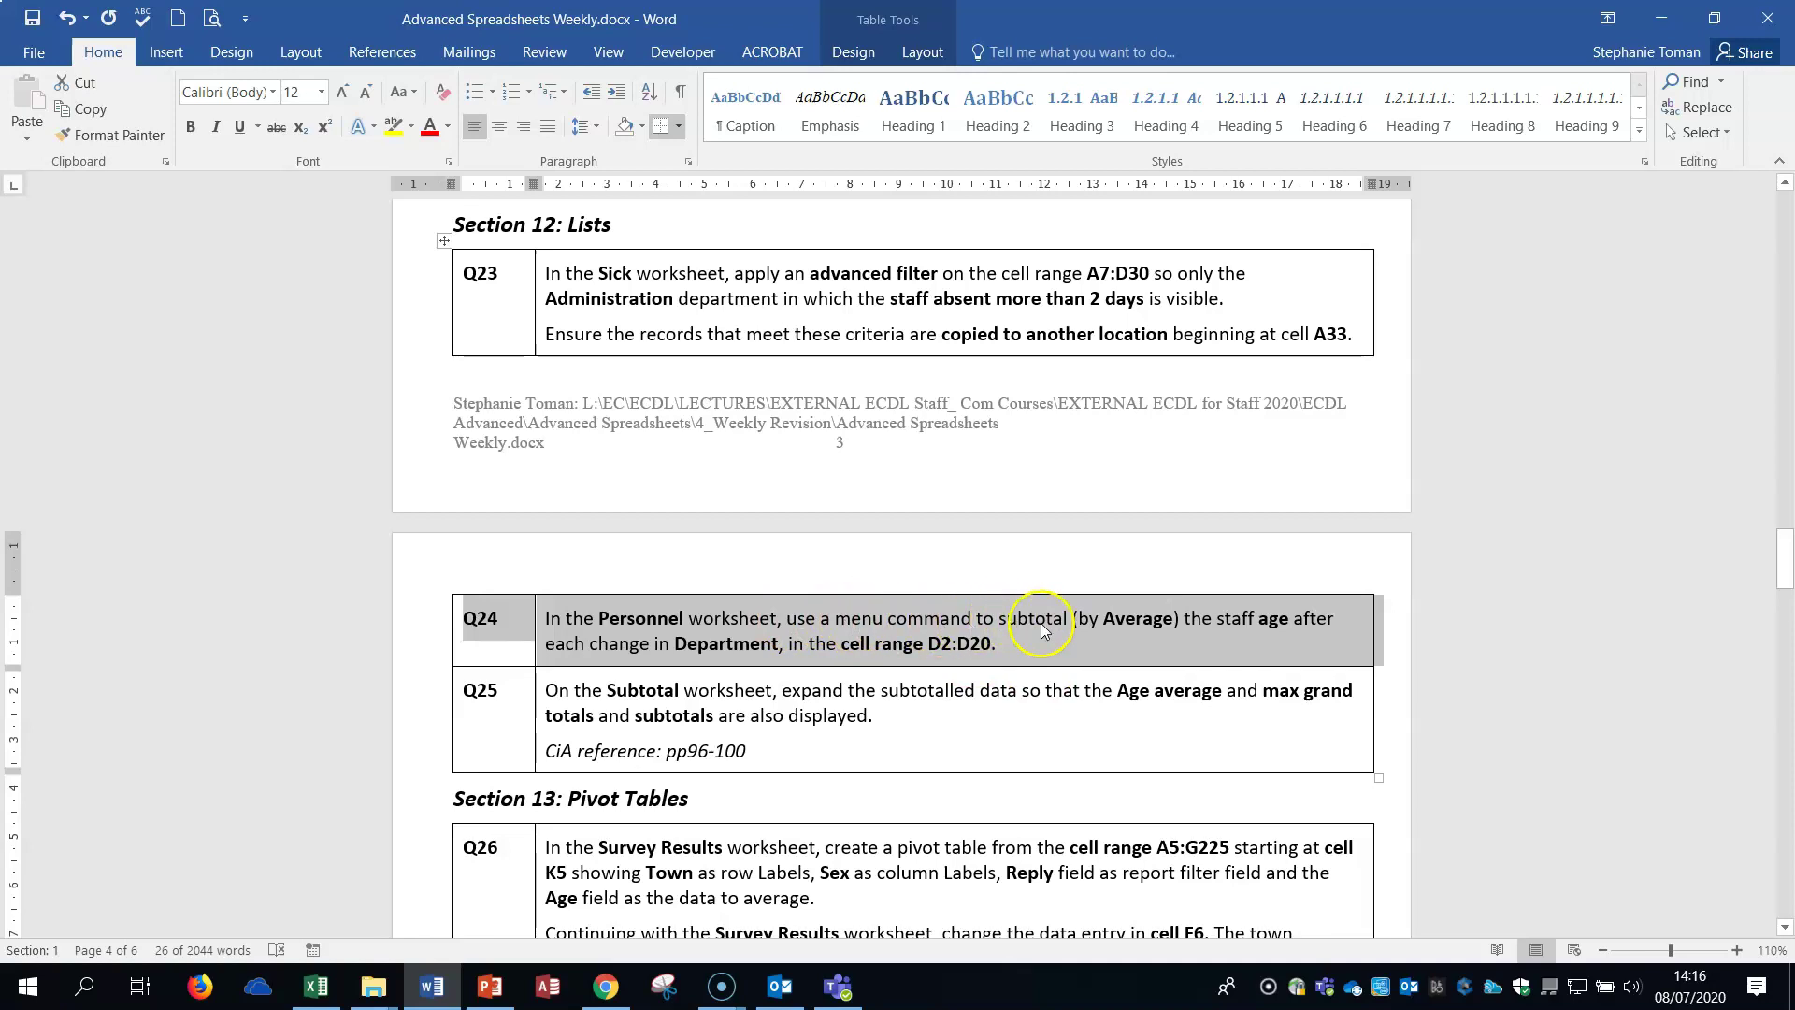
click(1663, 18)
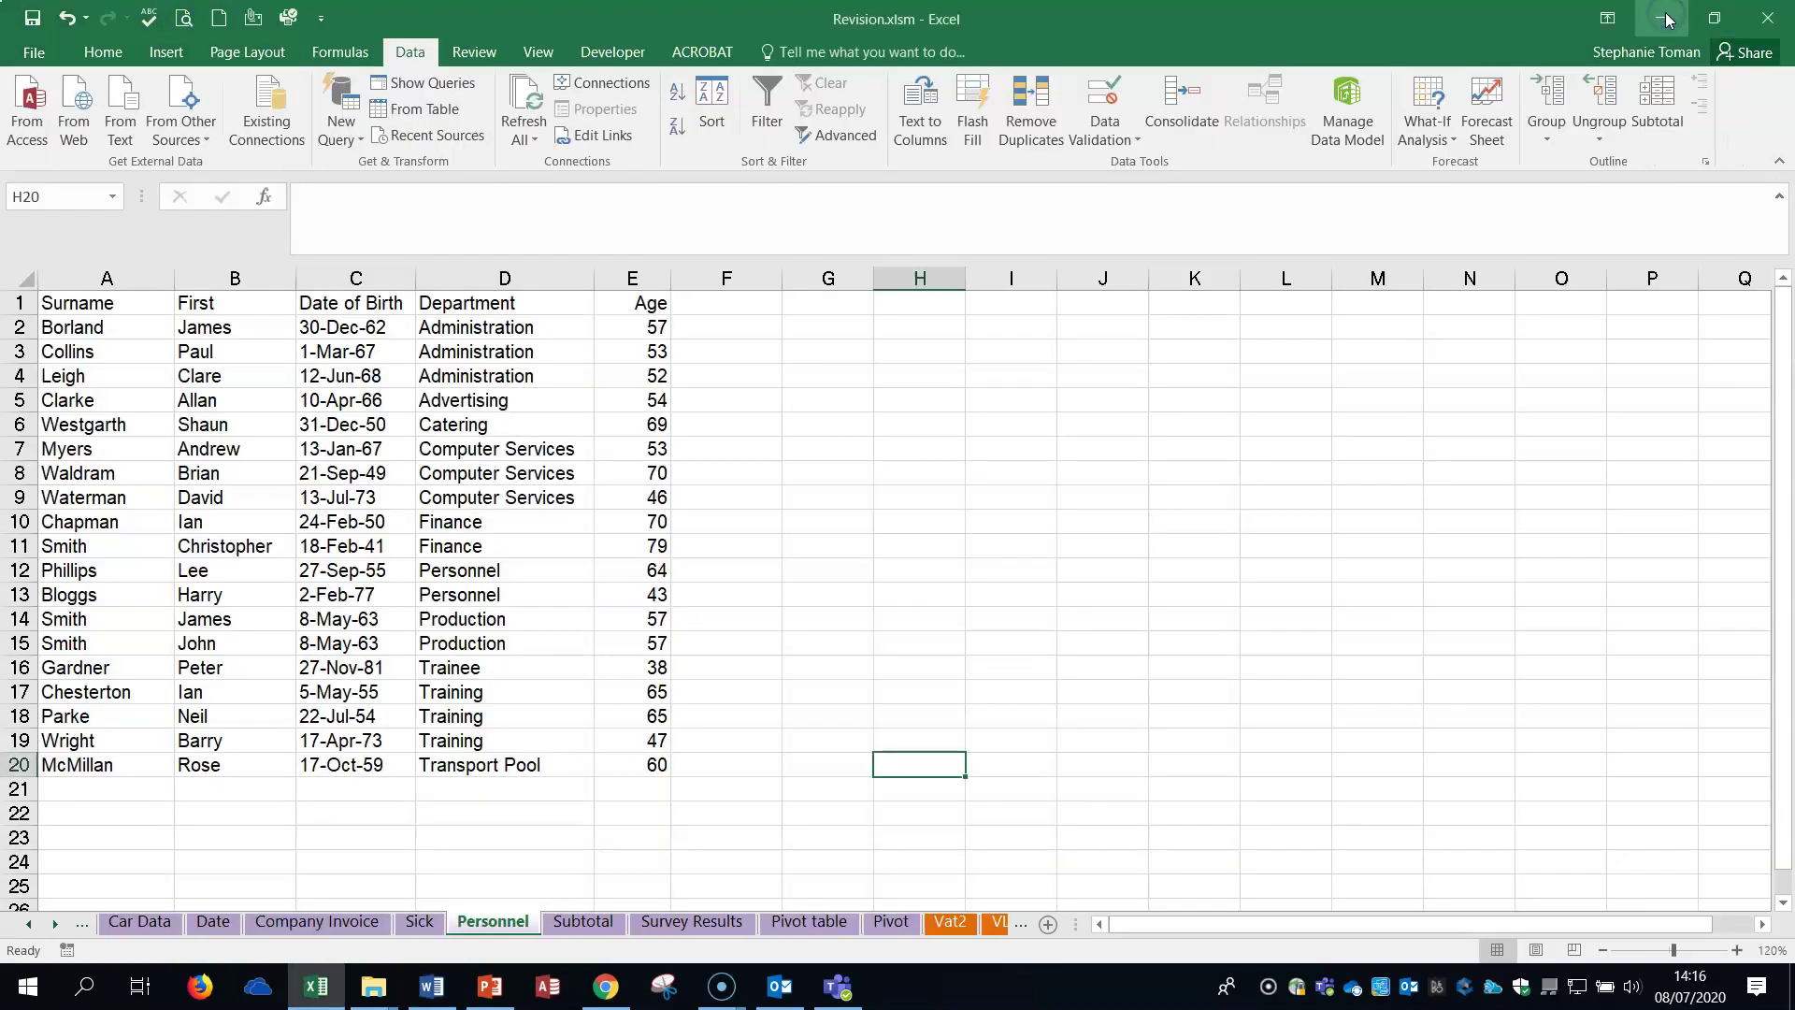
- Subtotal the Personnel list at each change in Department, using the Average function on the Age column
click(439, 516)
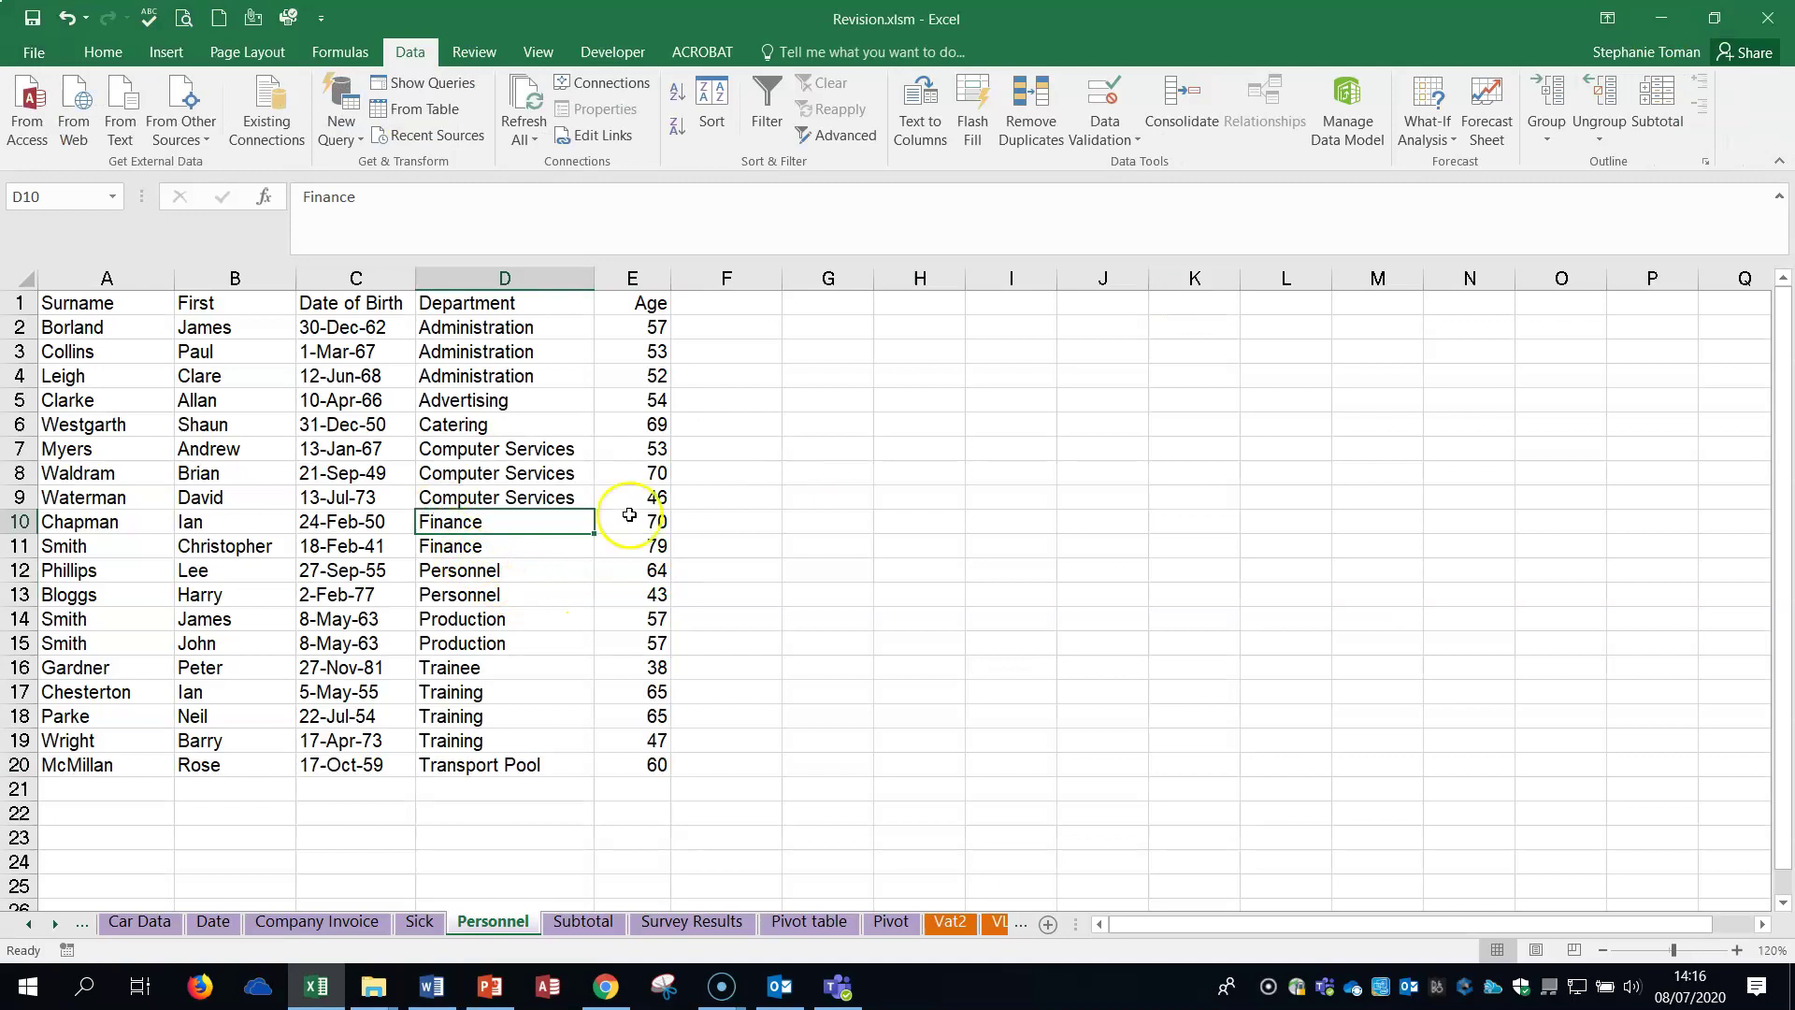
click(1657, 103)
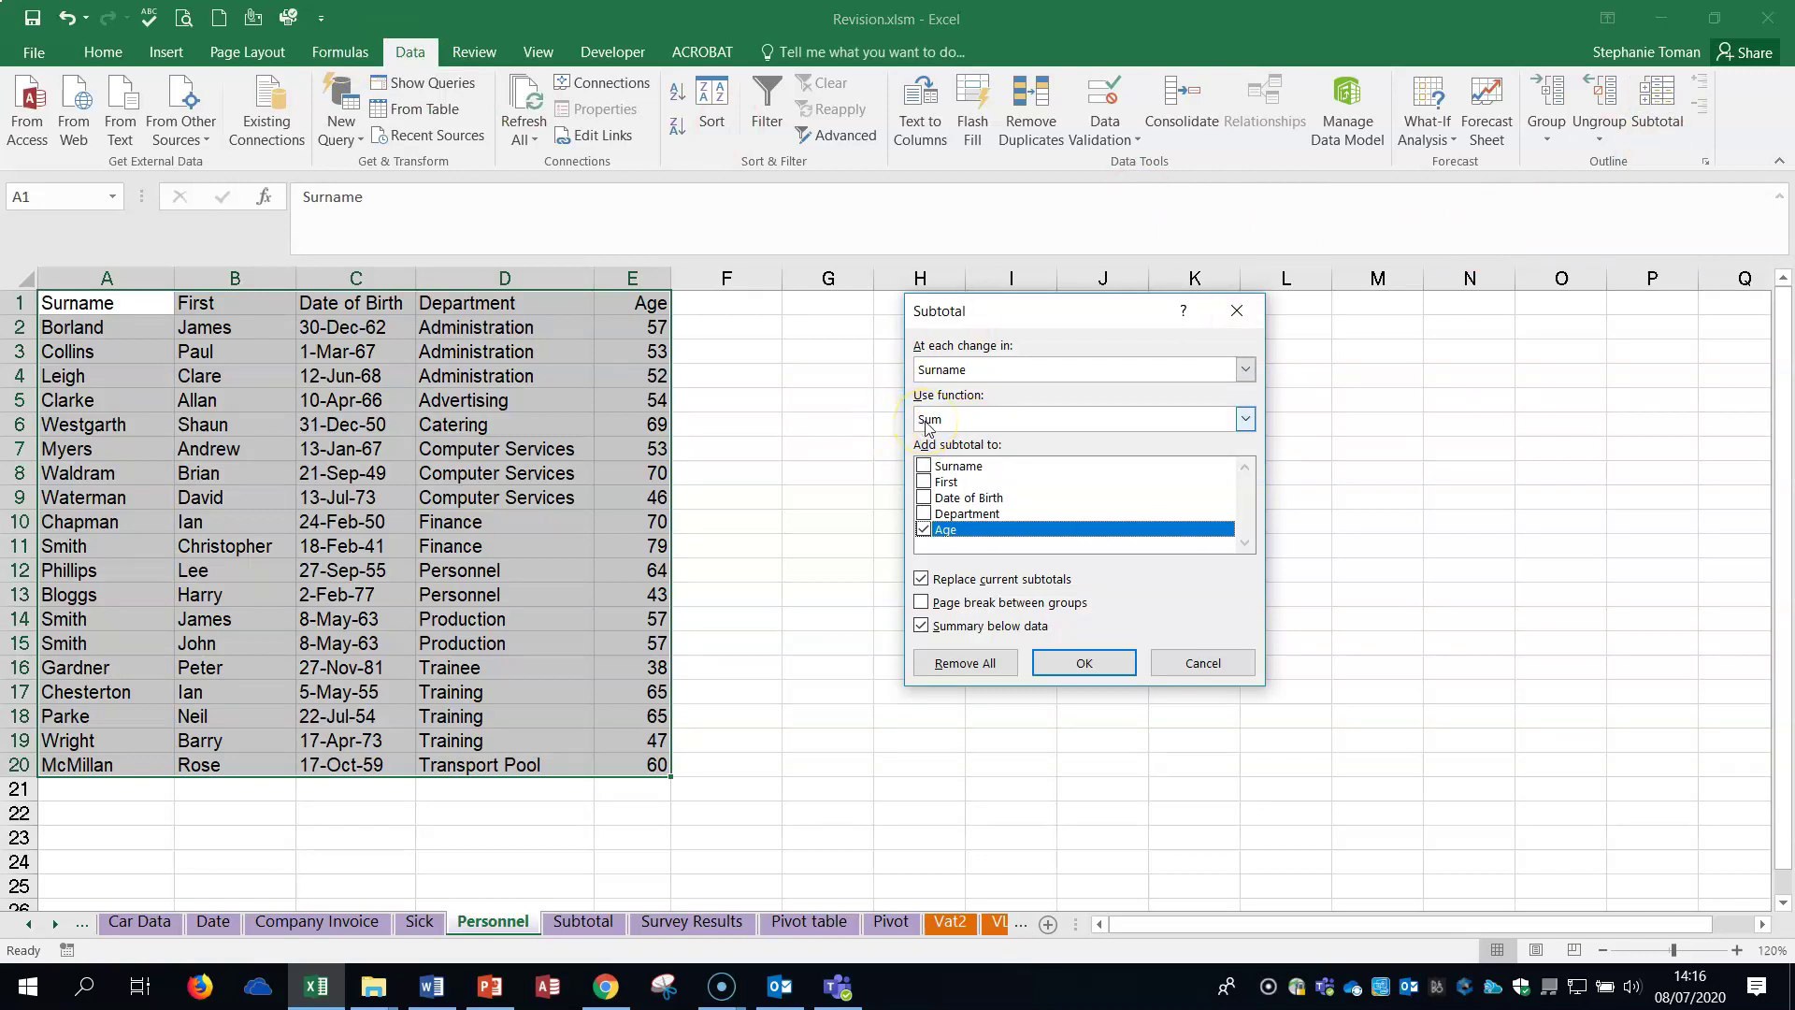
click(1245, 370)
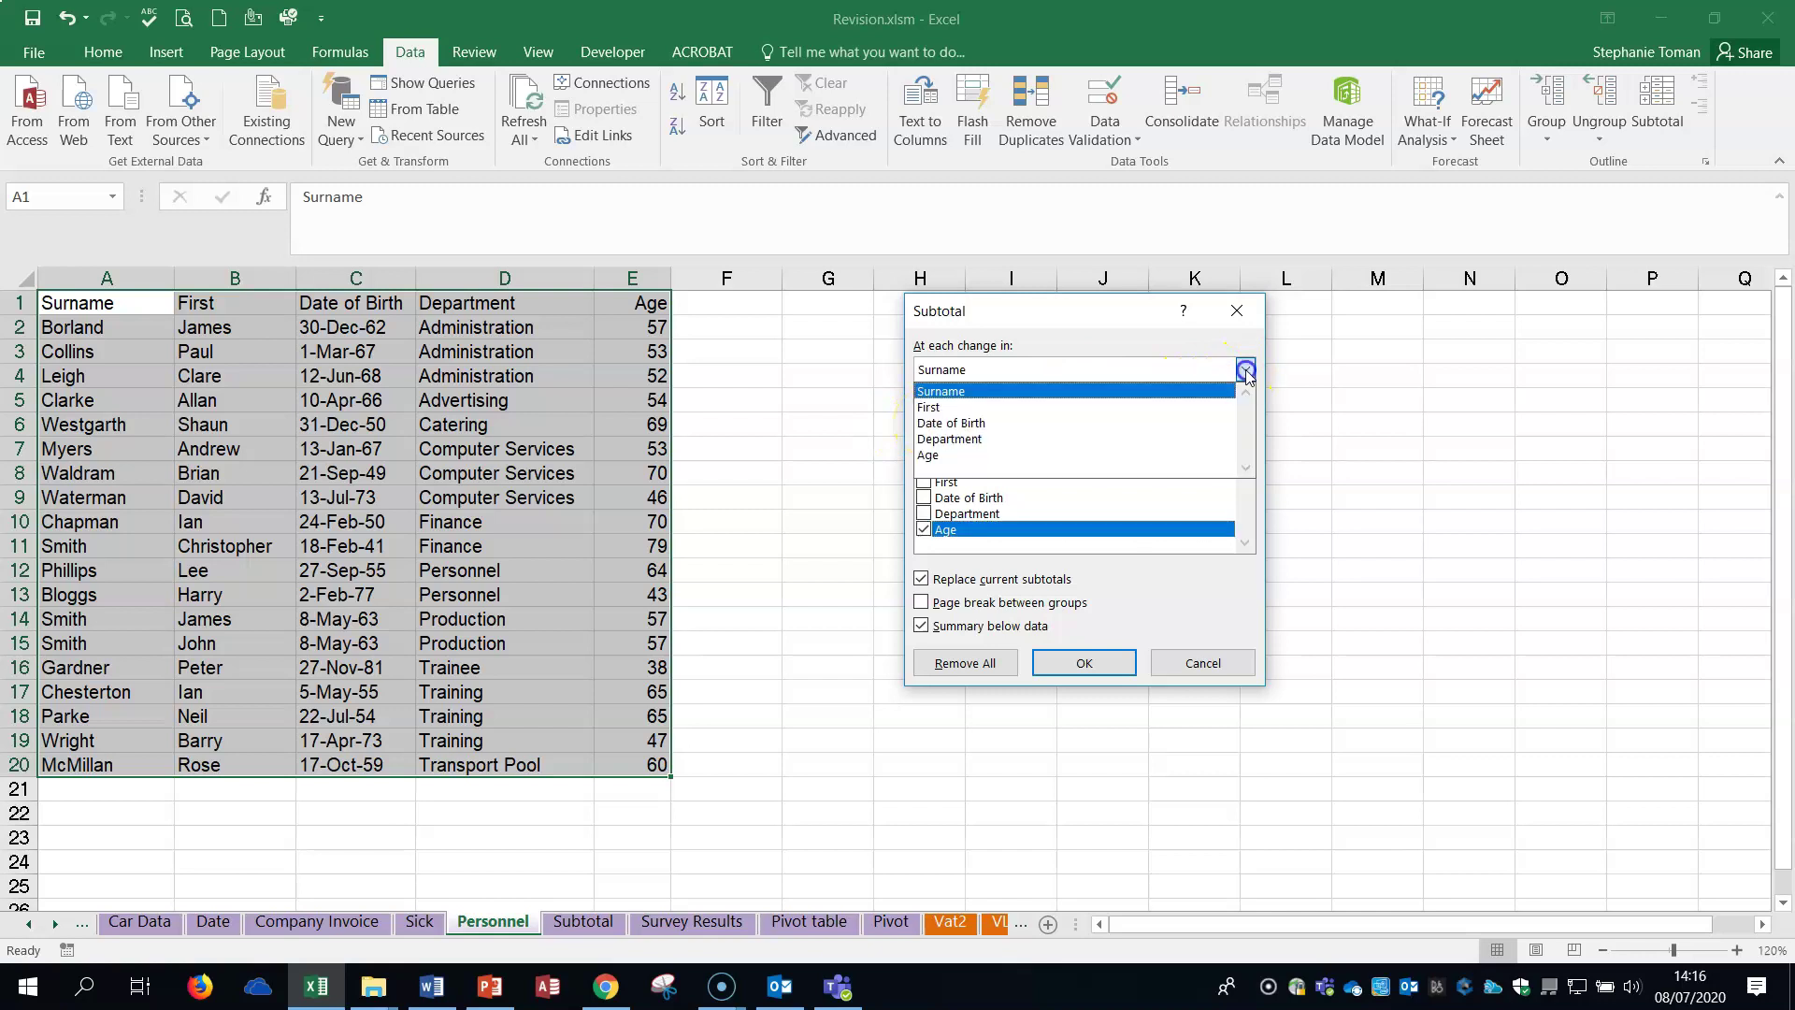
click(1066, 439)
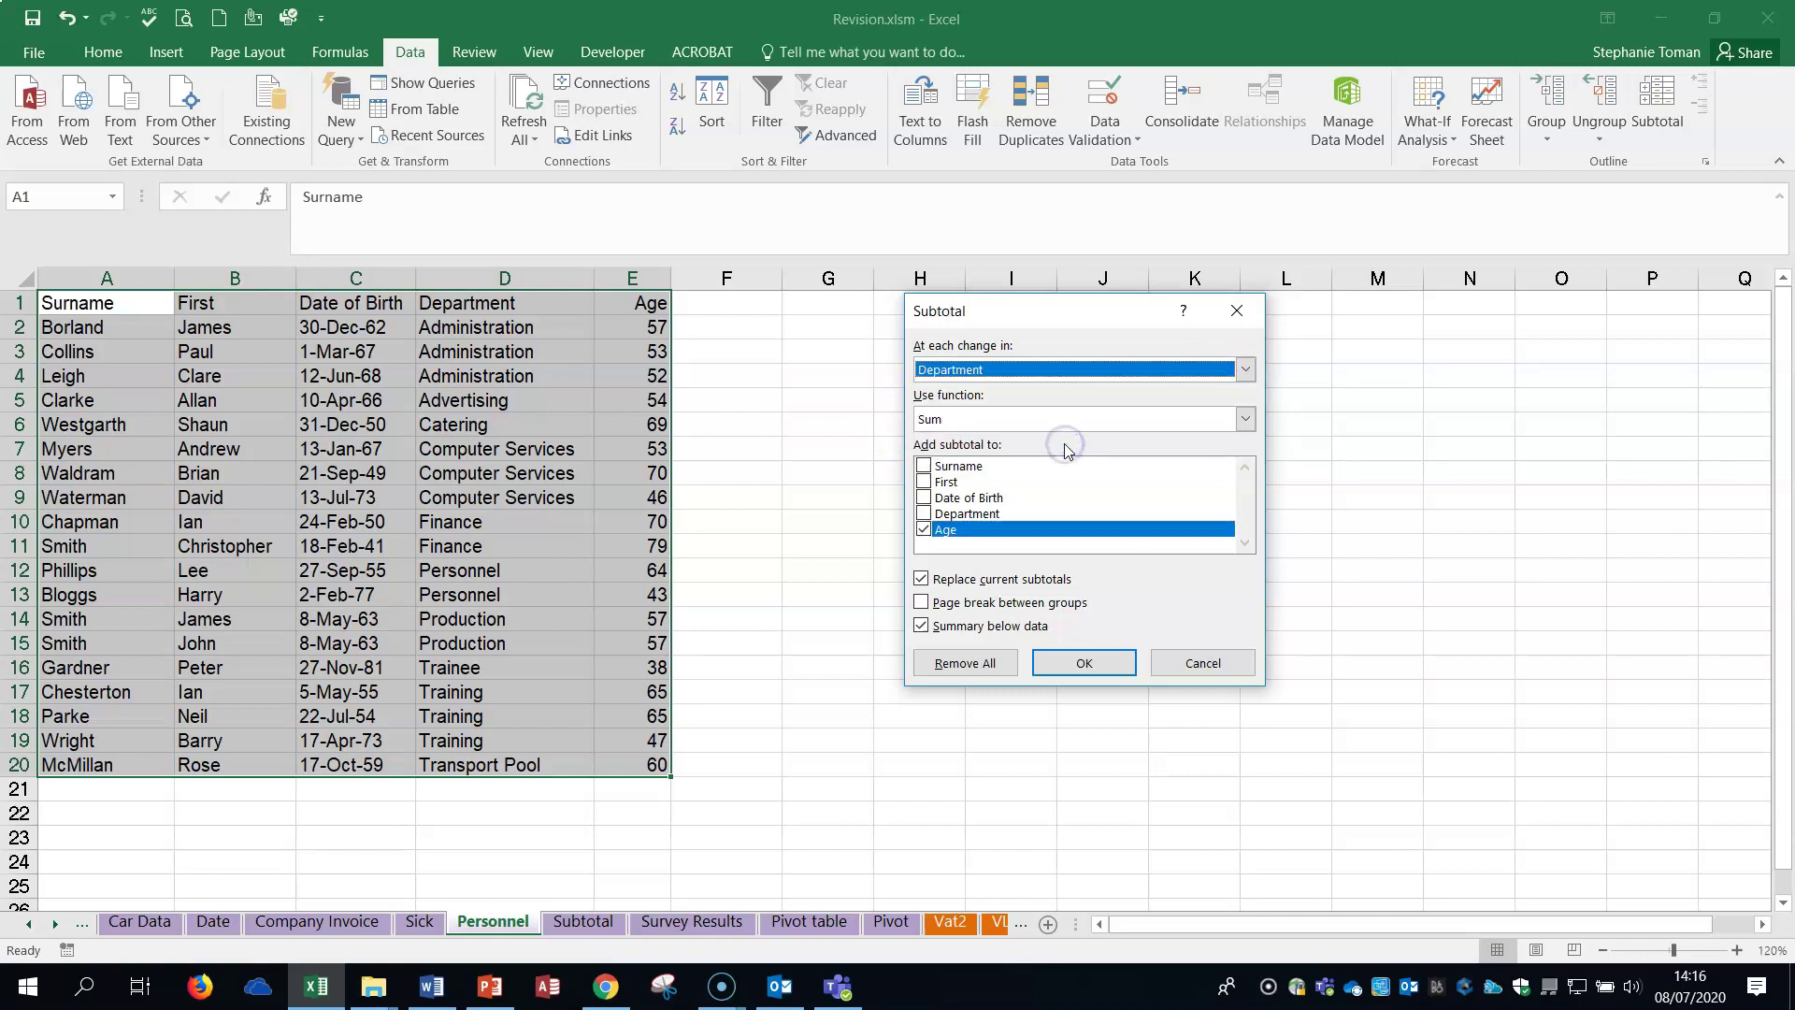
click(1245, 420)
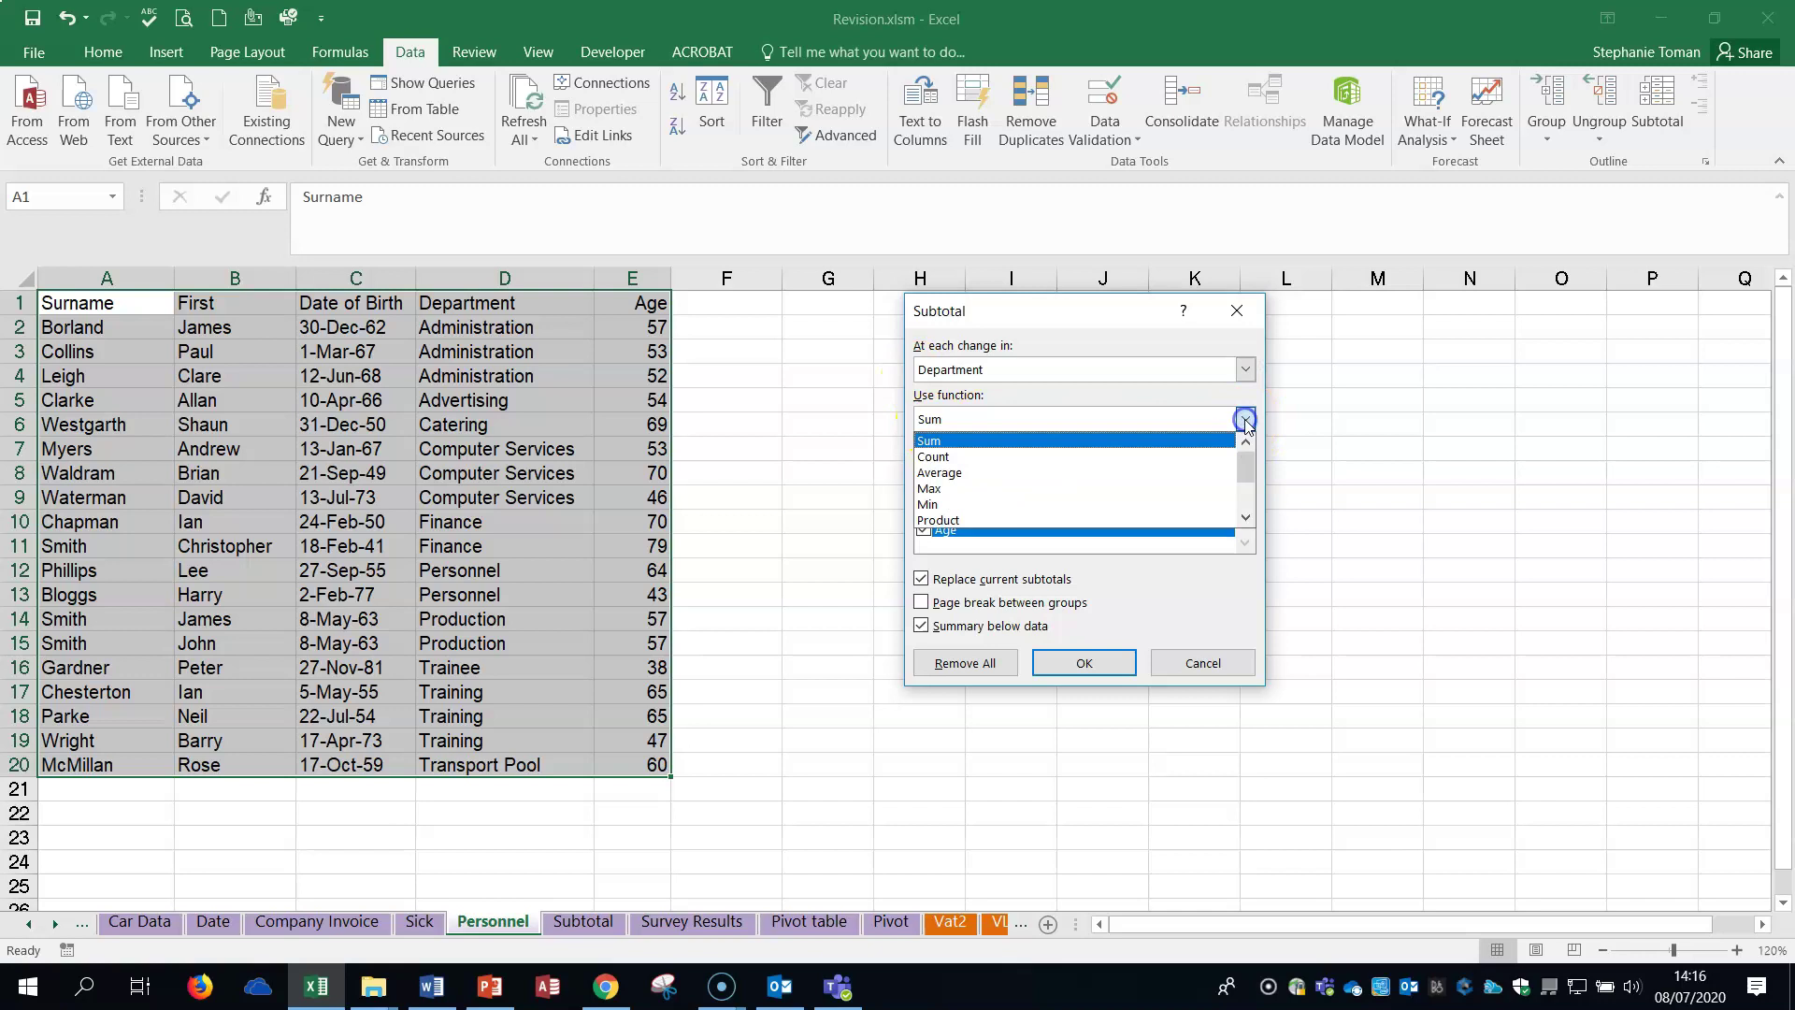
click(1136, 472)
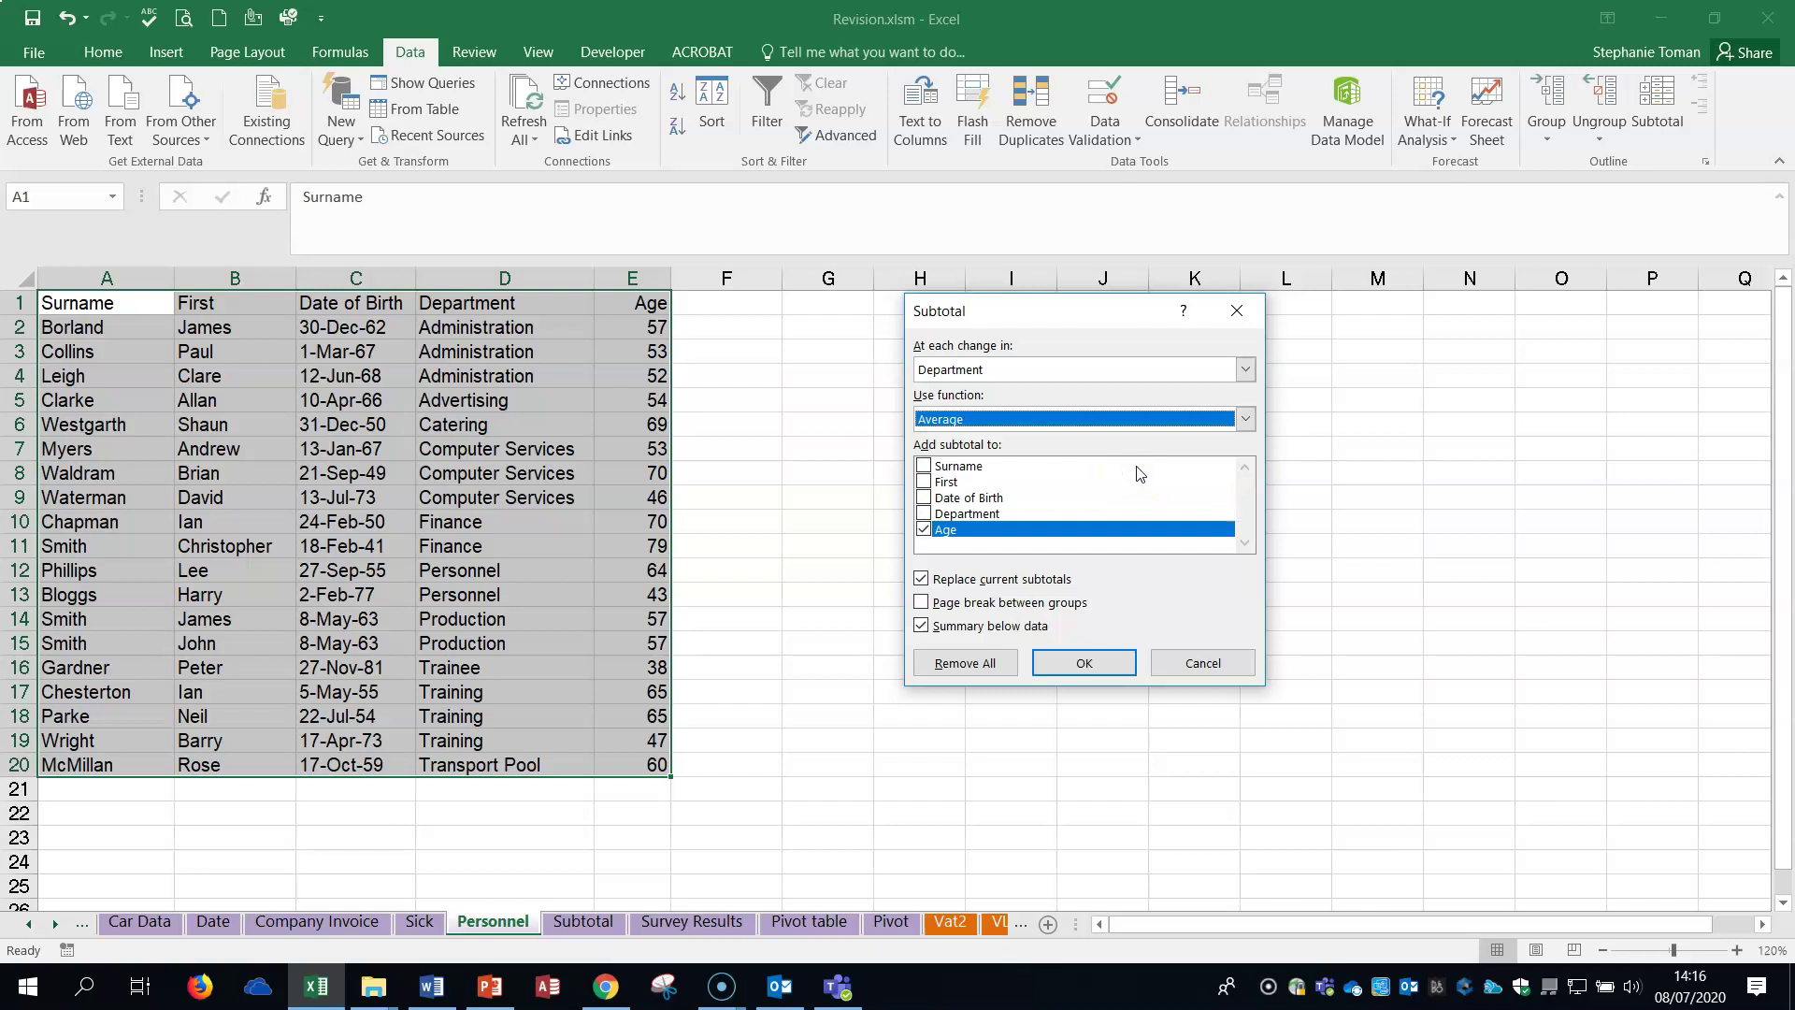
click(1077, 666)
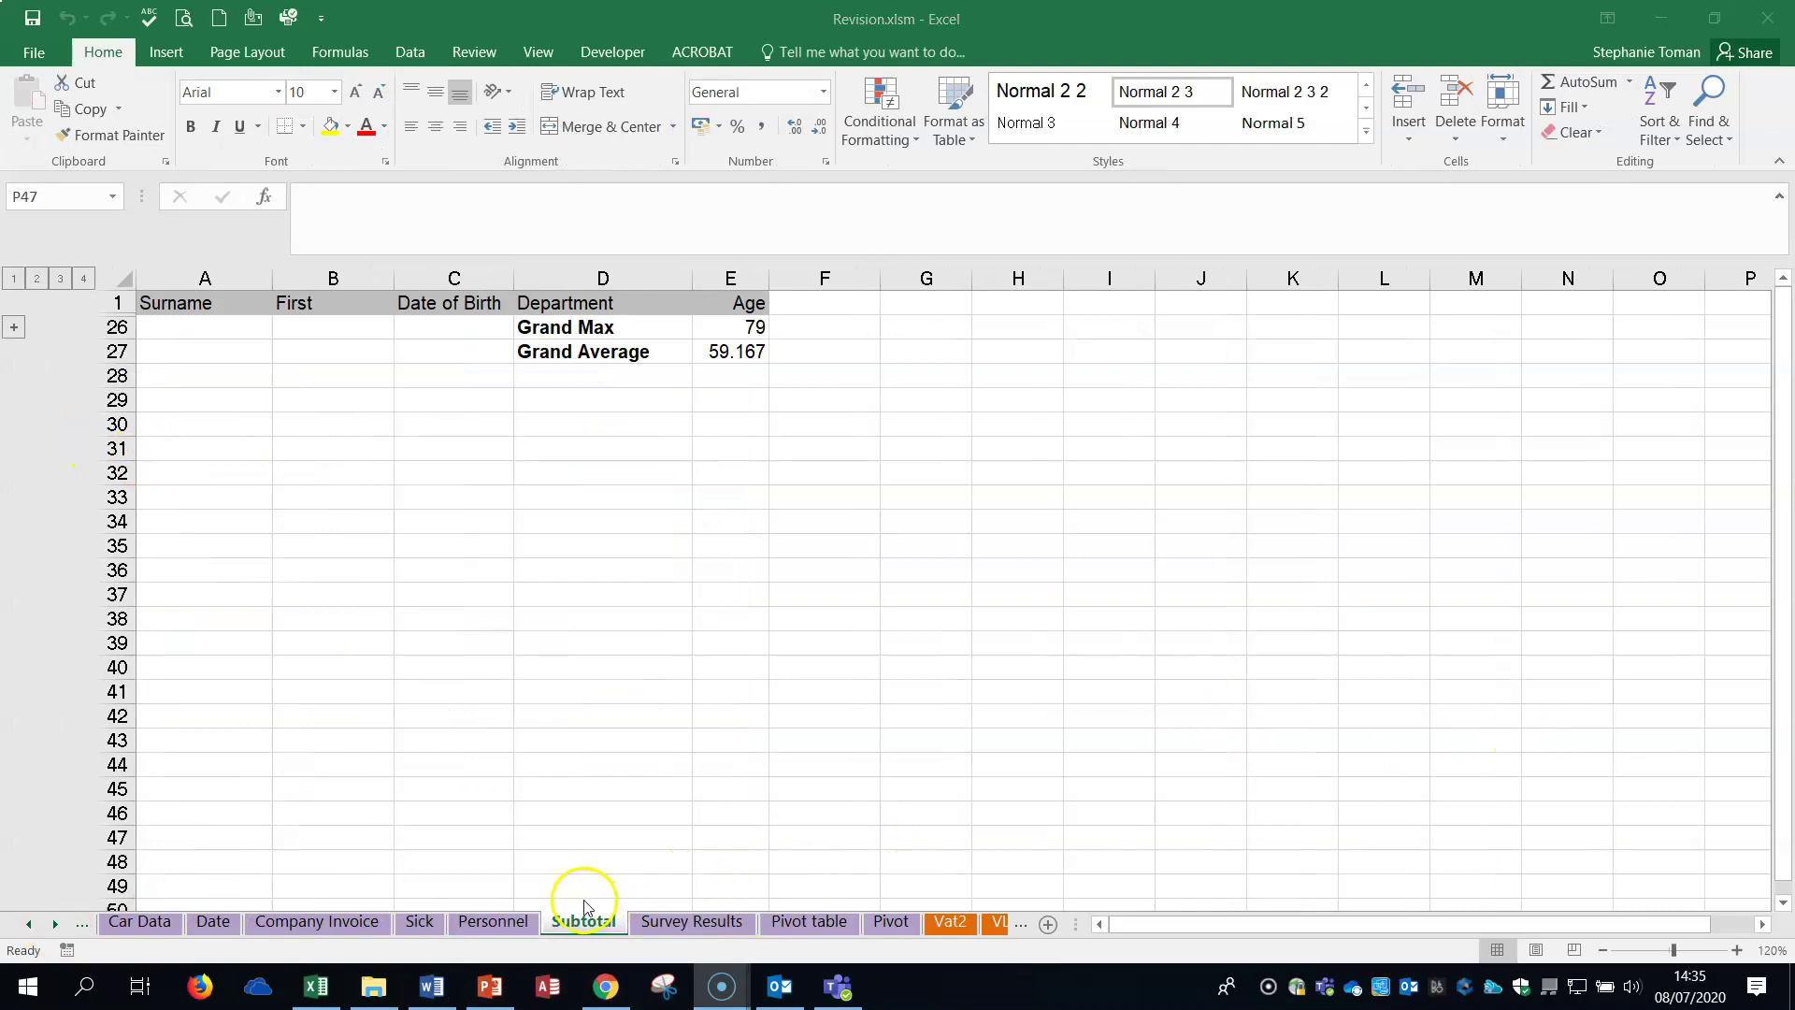
- Following Q25 in the Word document, expand the Subtotal worksheet's outline to level 3 and autofit the Department column
click(432, 986)
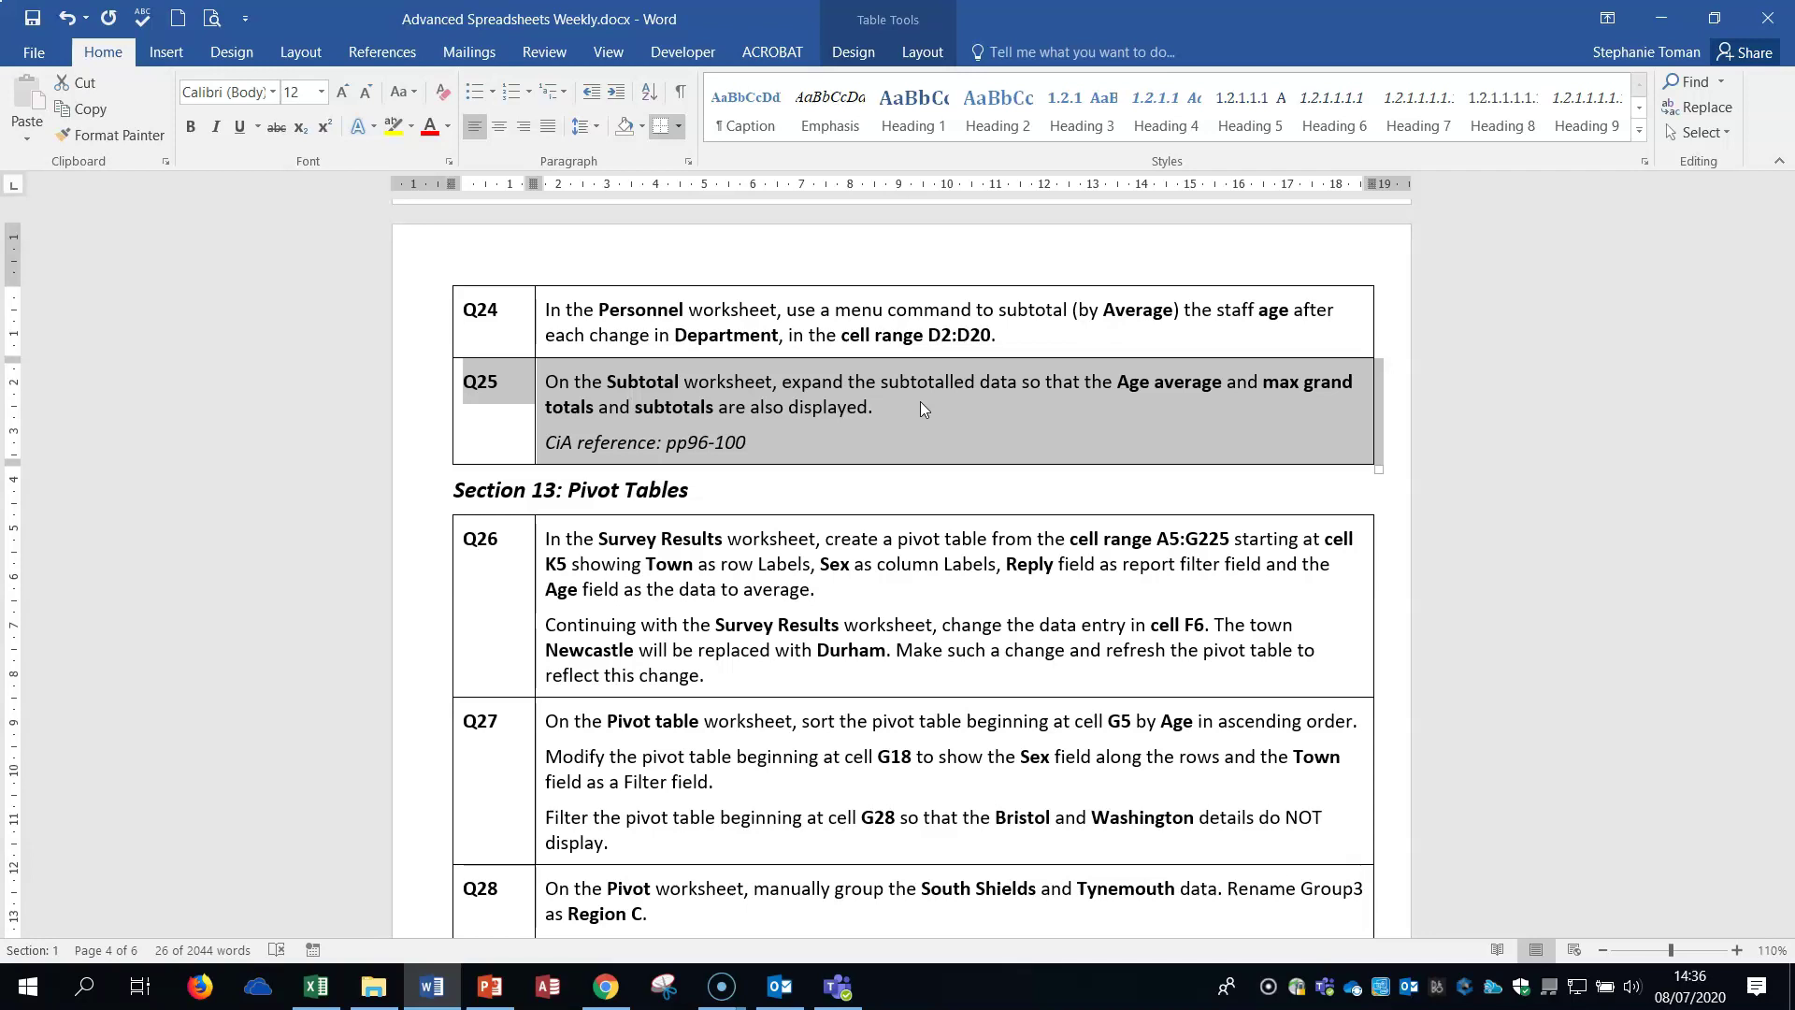
click(1664, 26)
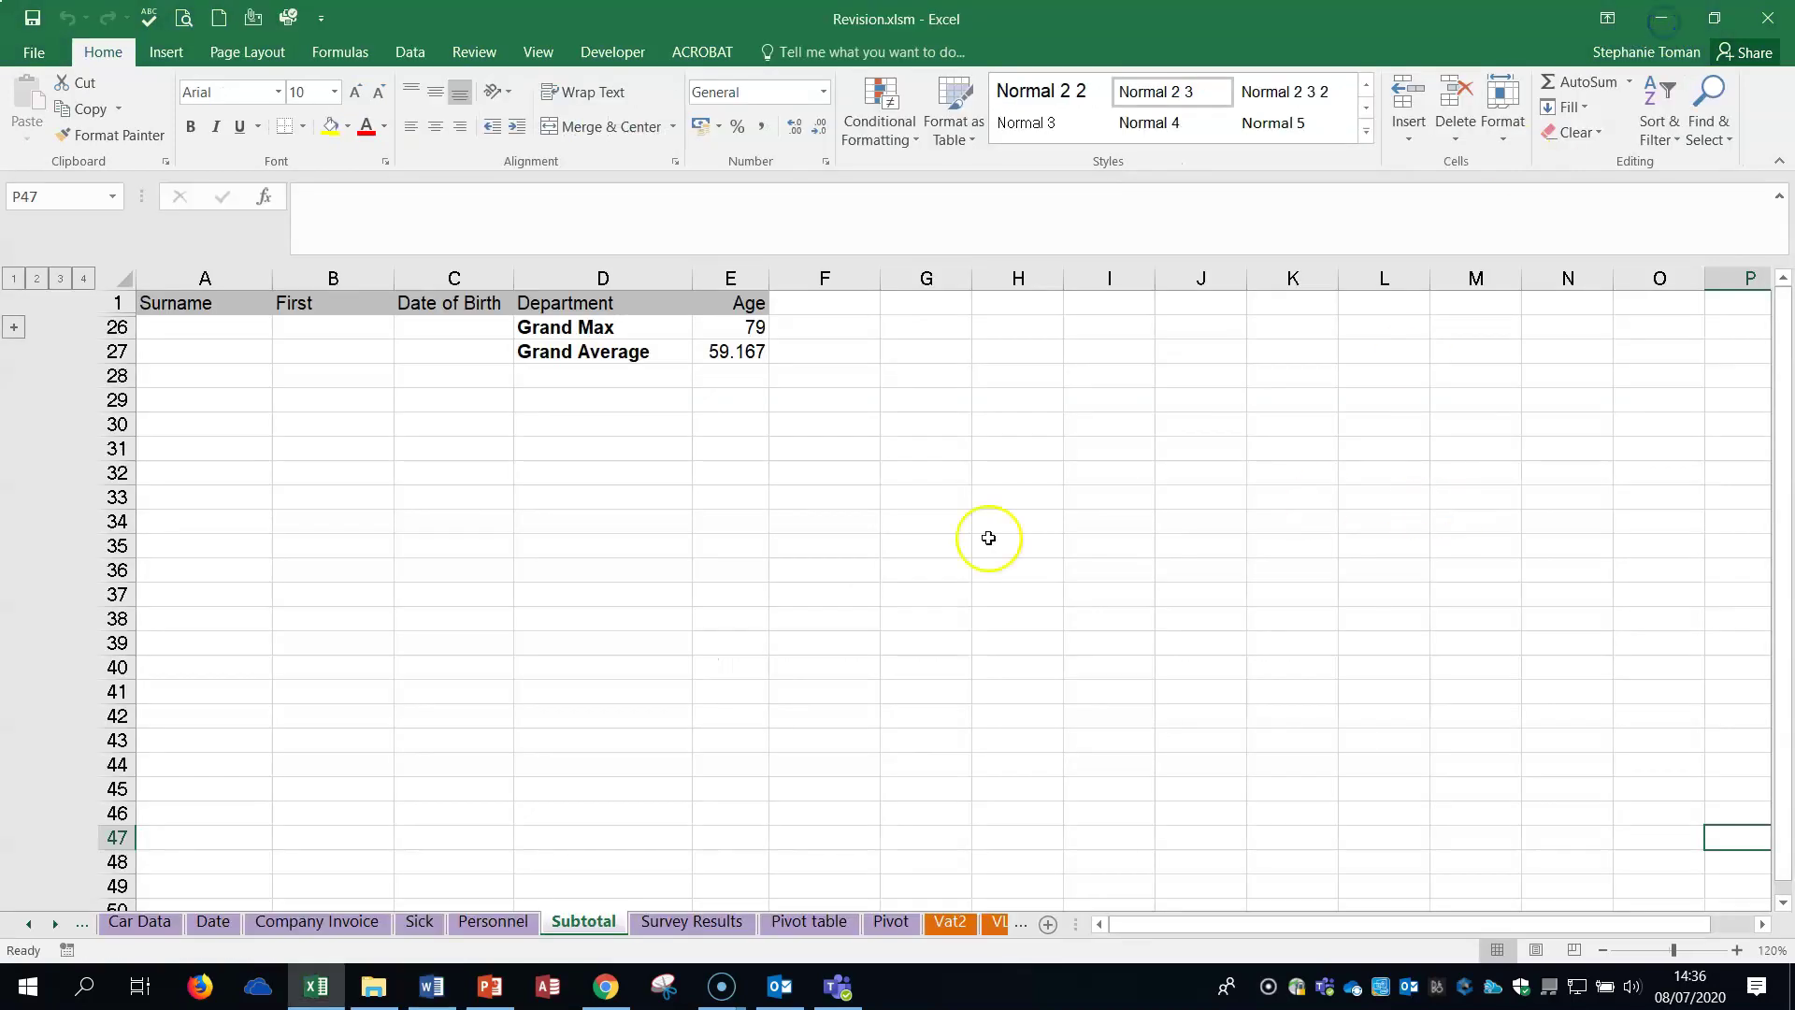
click(59, 279)
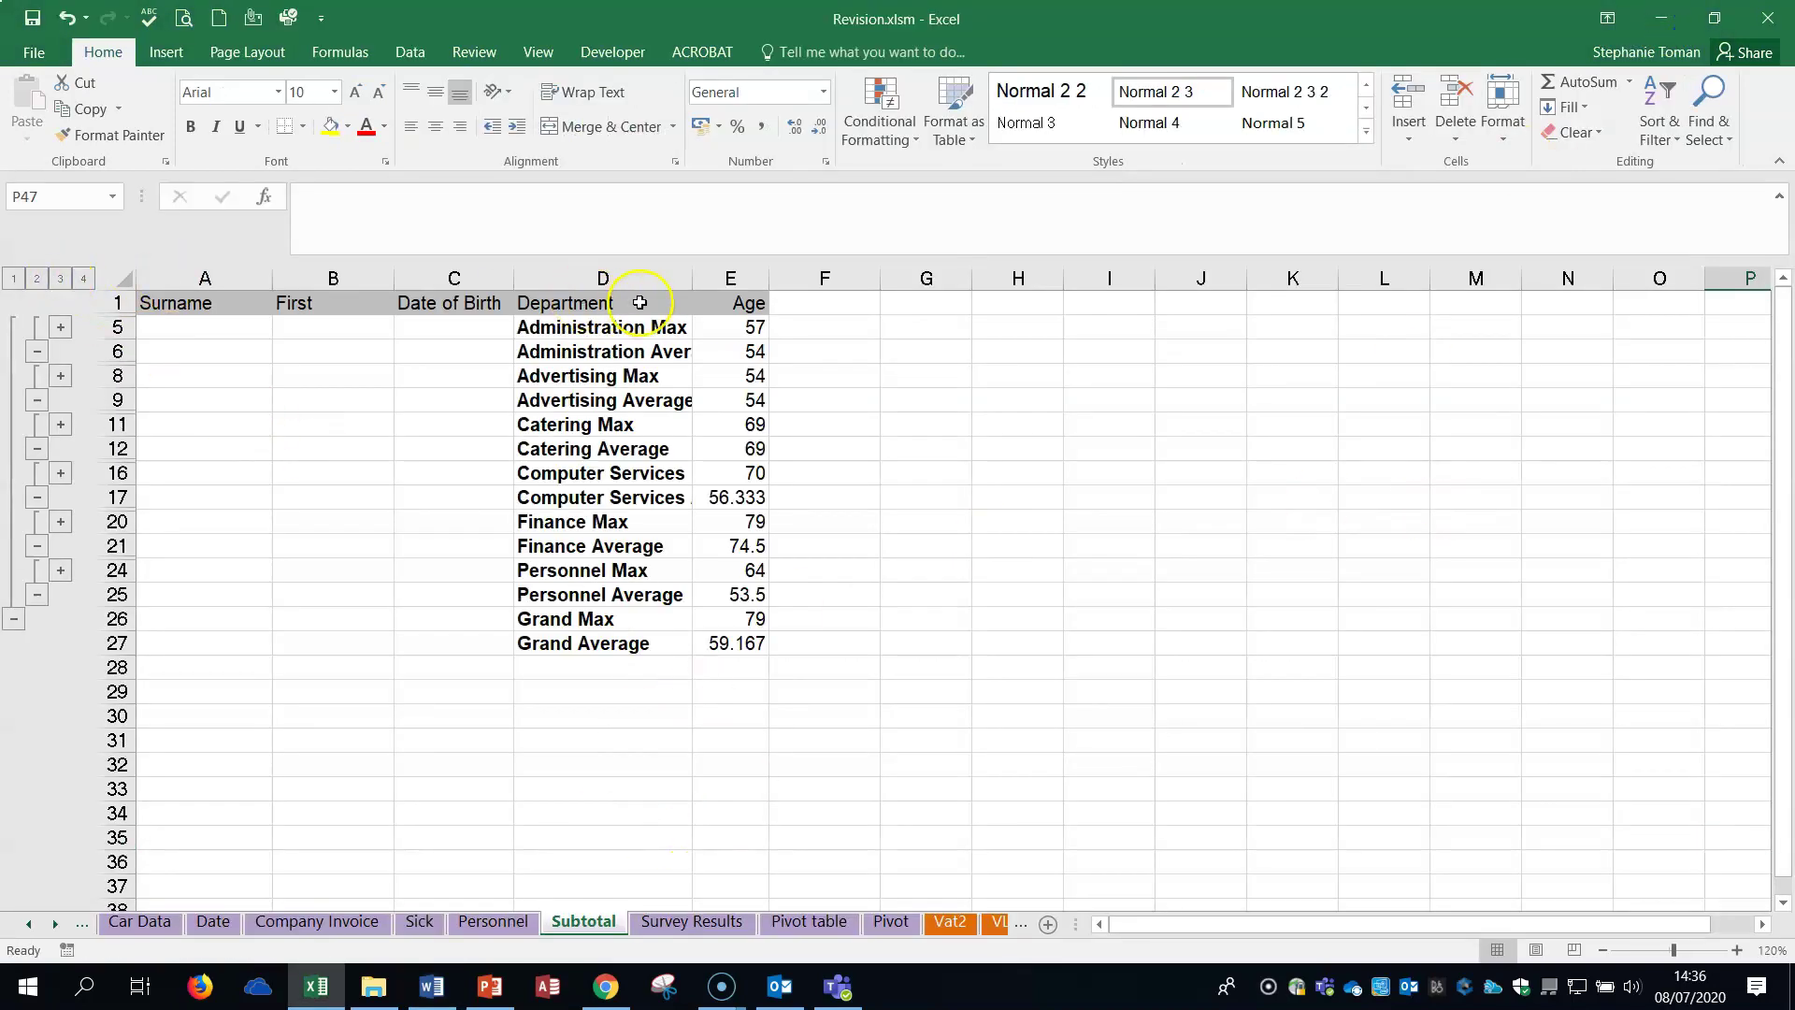
double_click(693, 279)
click(1250, 612)
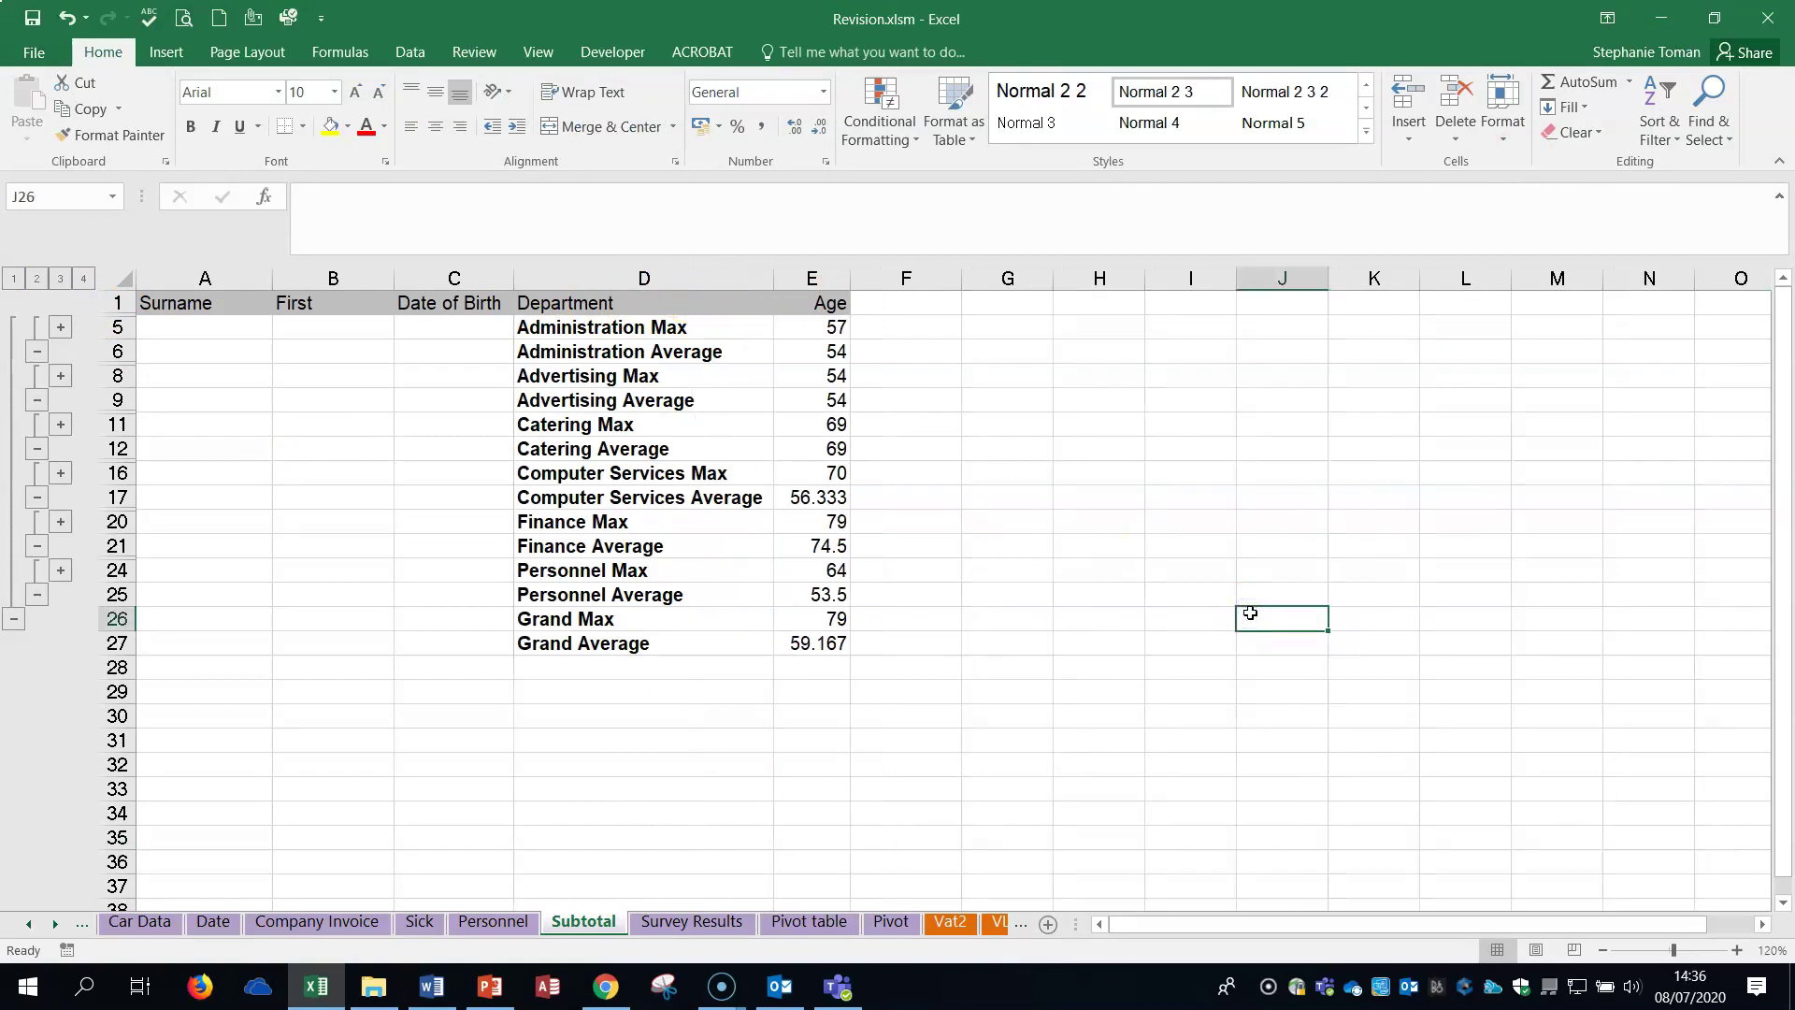
- Collapse the Subtotal worksheet's outline to levels 2 and 1 for comparison, and expand it back to level 3
click(38, 280)
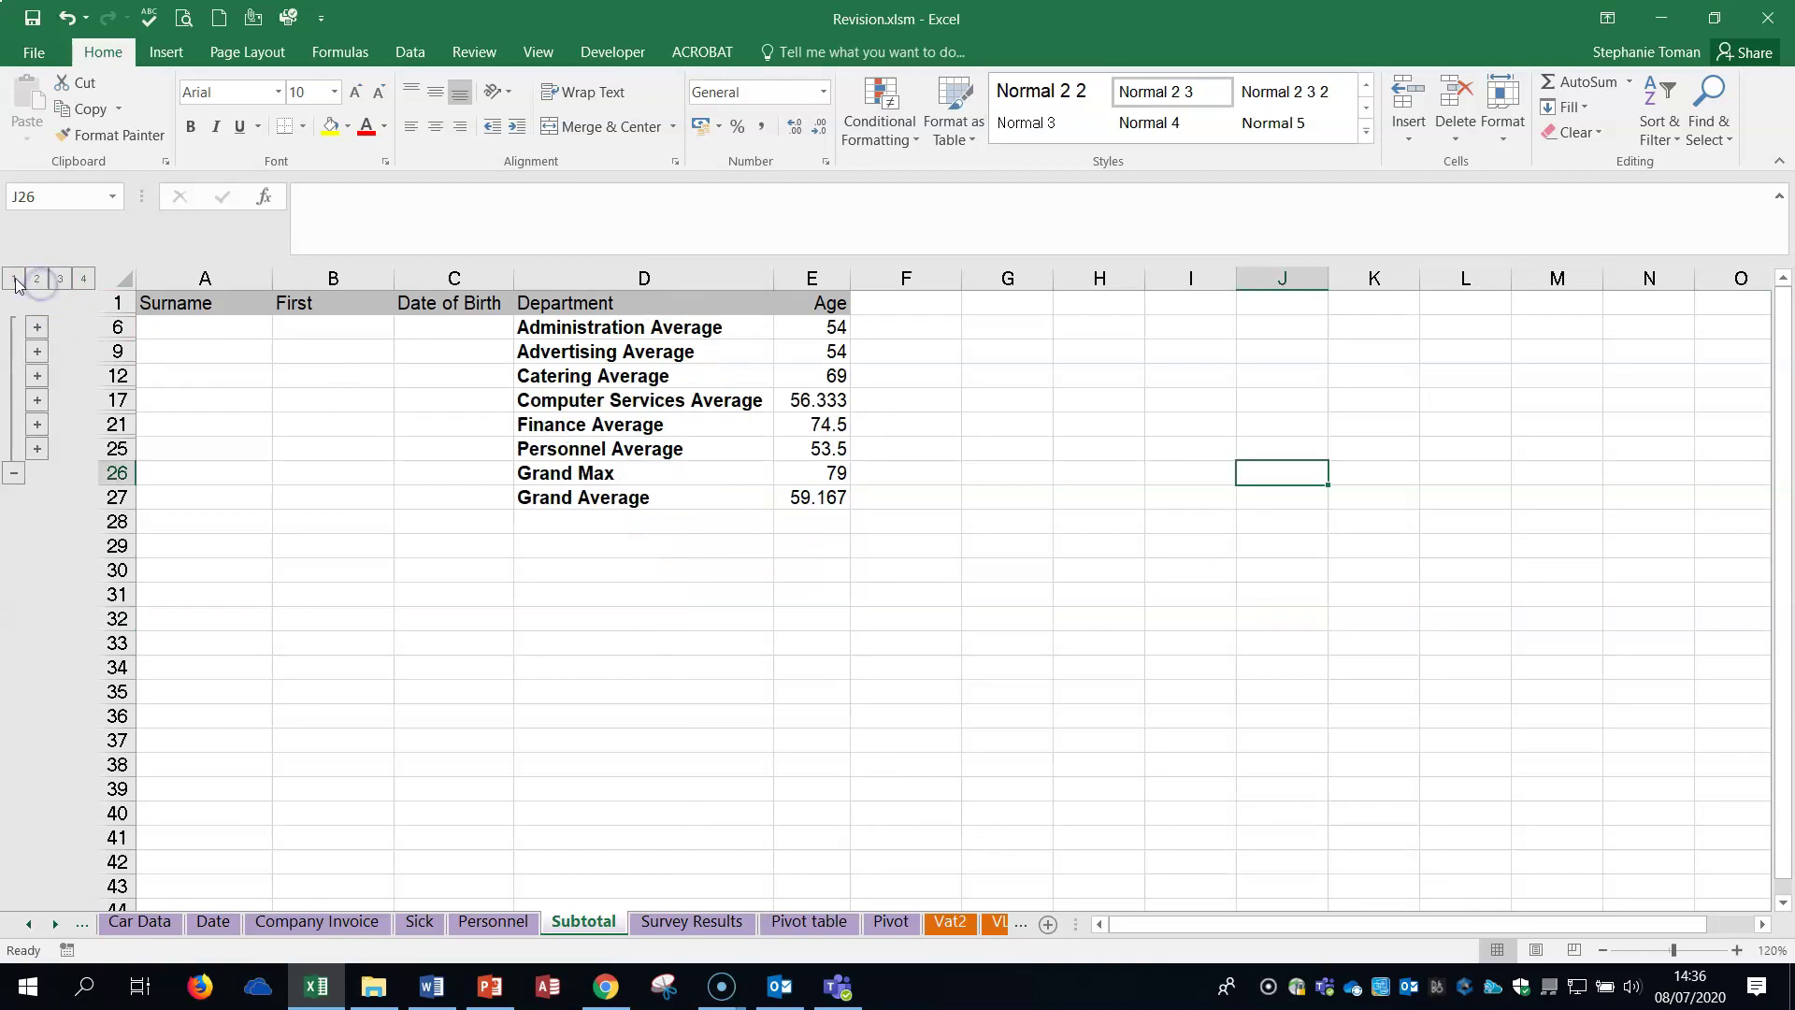
click(14, 278)
click(37, 277)
click(58, 277)
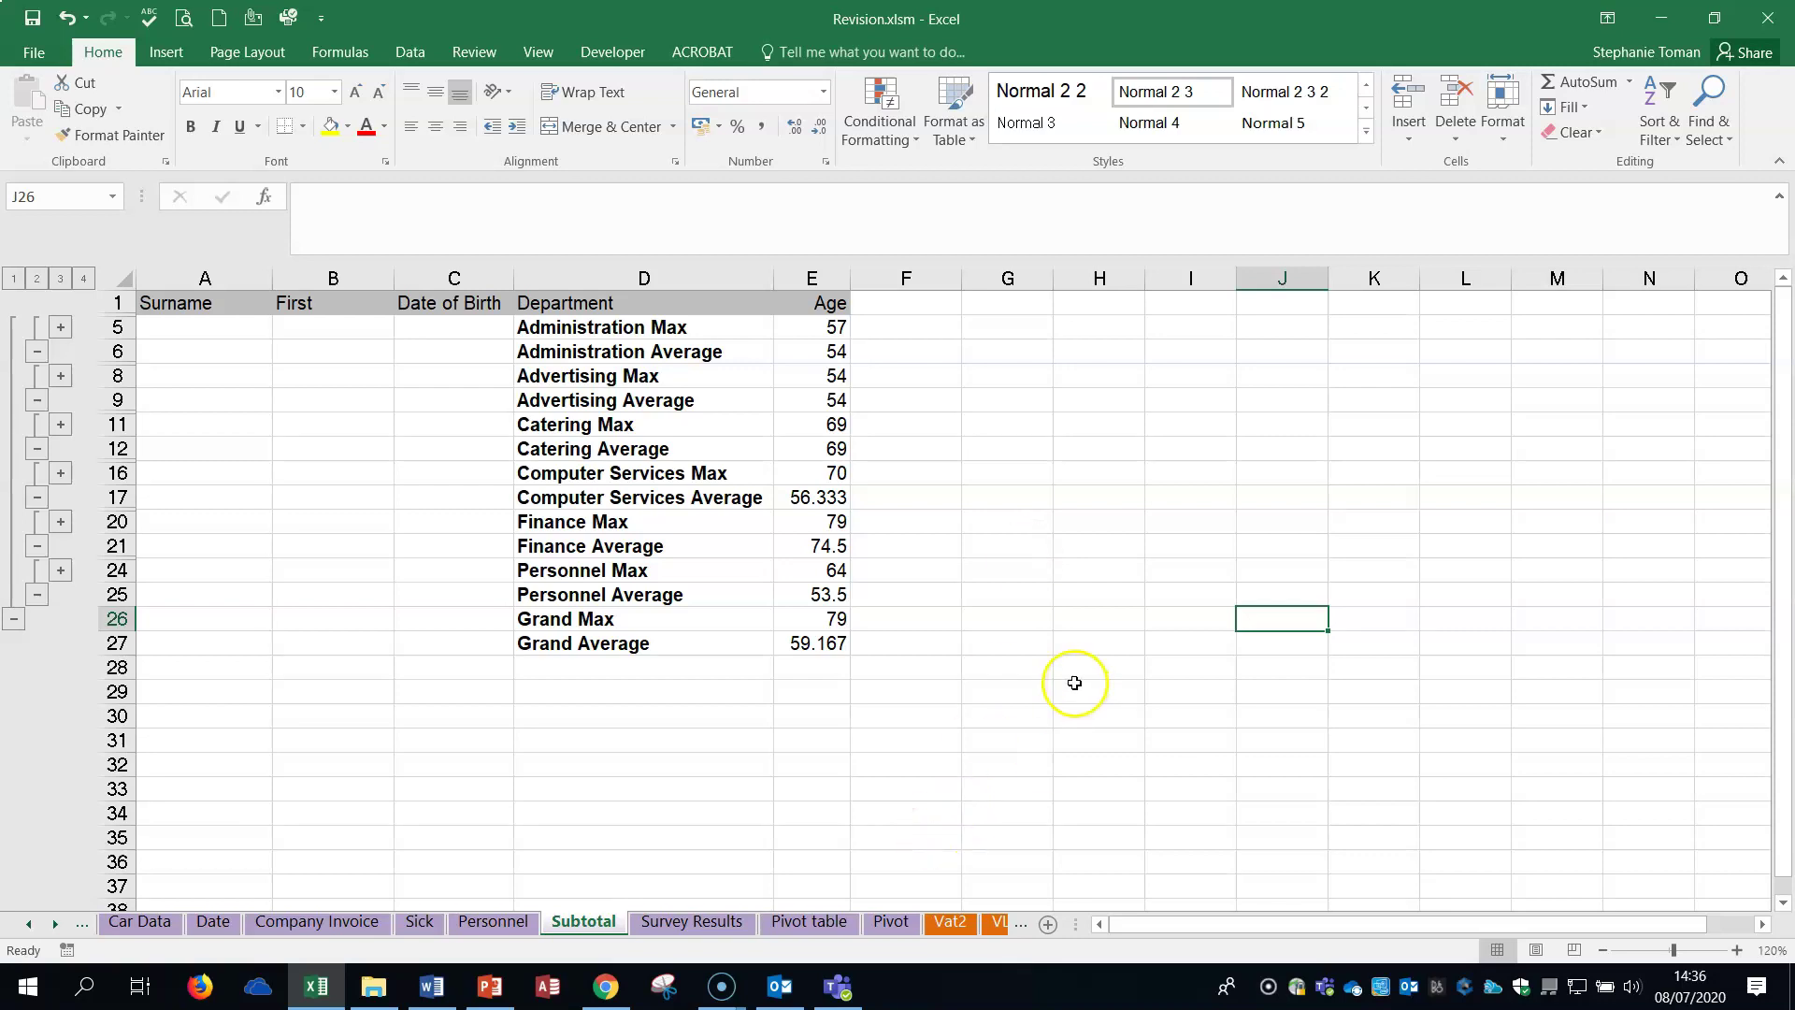
- Open the Survey Results worksheet, read the pivot table instructions for Q26 in the Word document and return to Excel
click(691, 925)
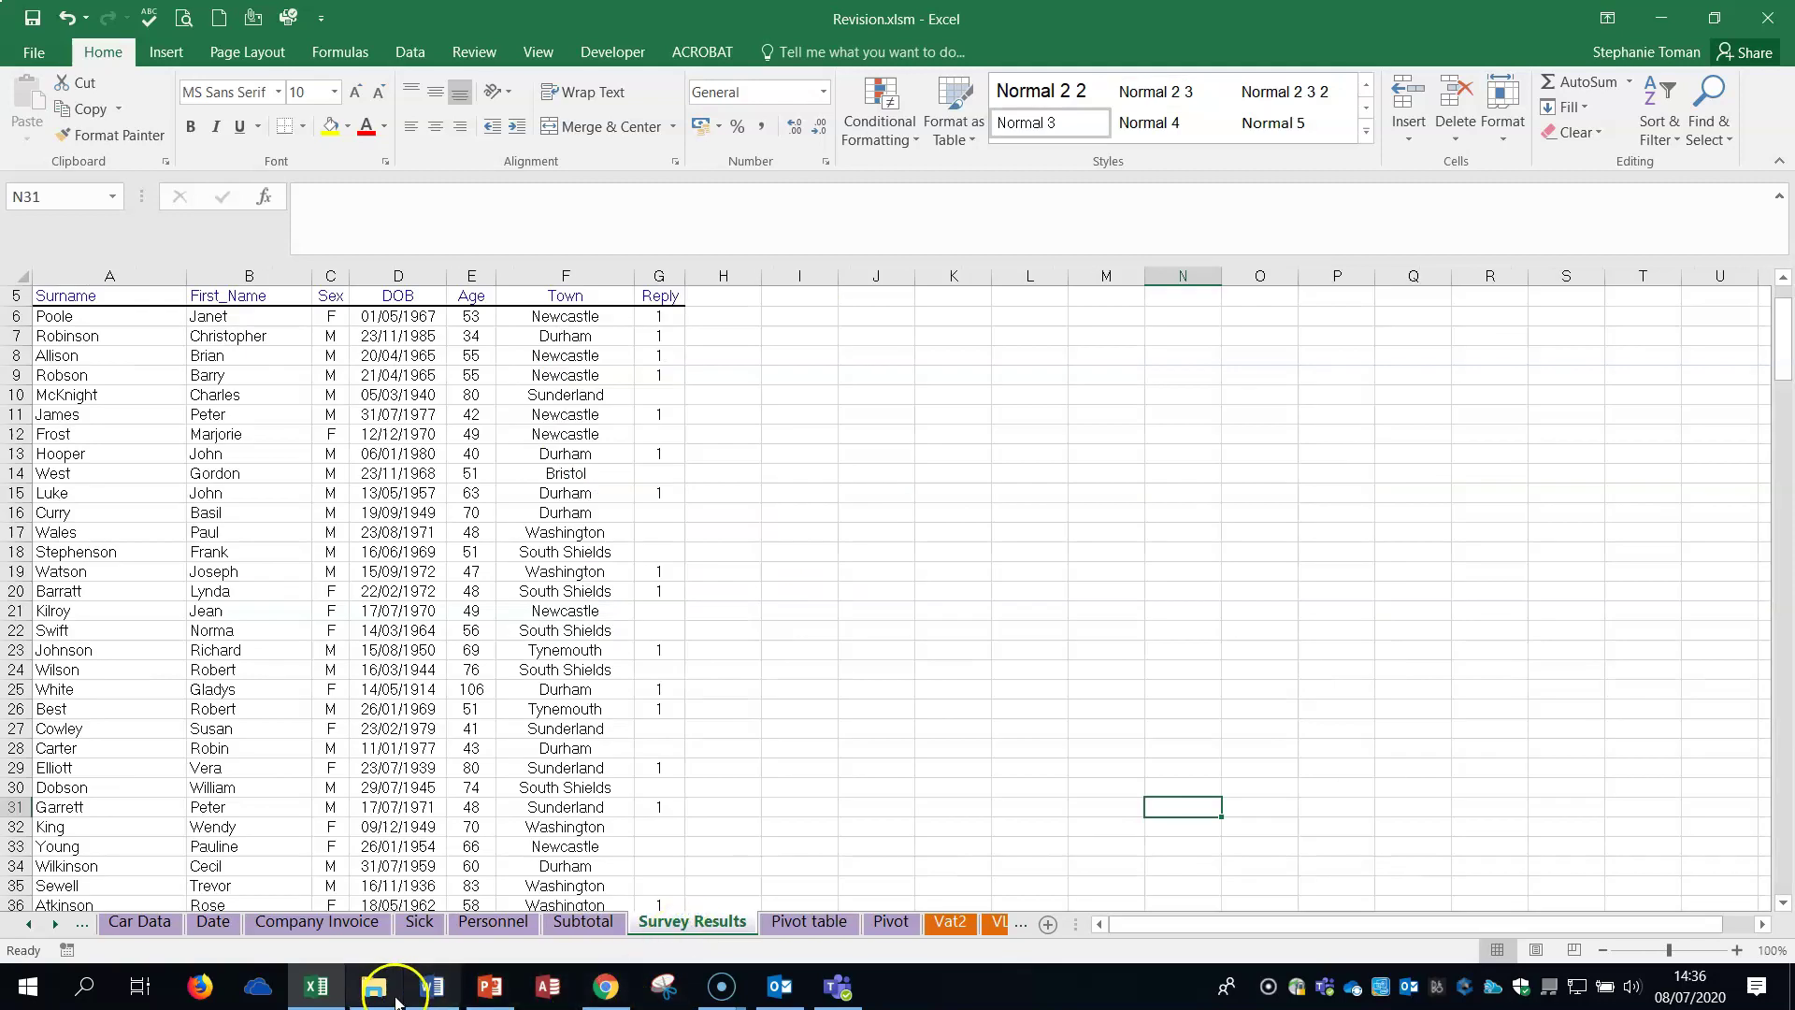
click(440, 986)
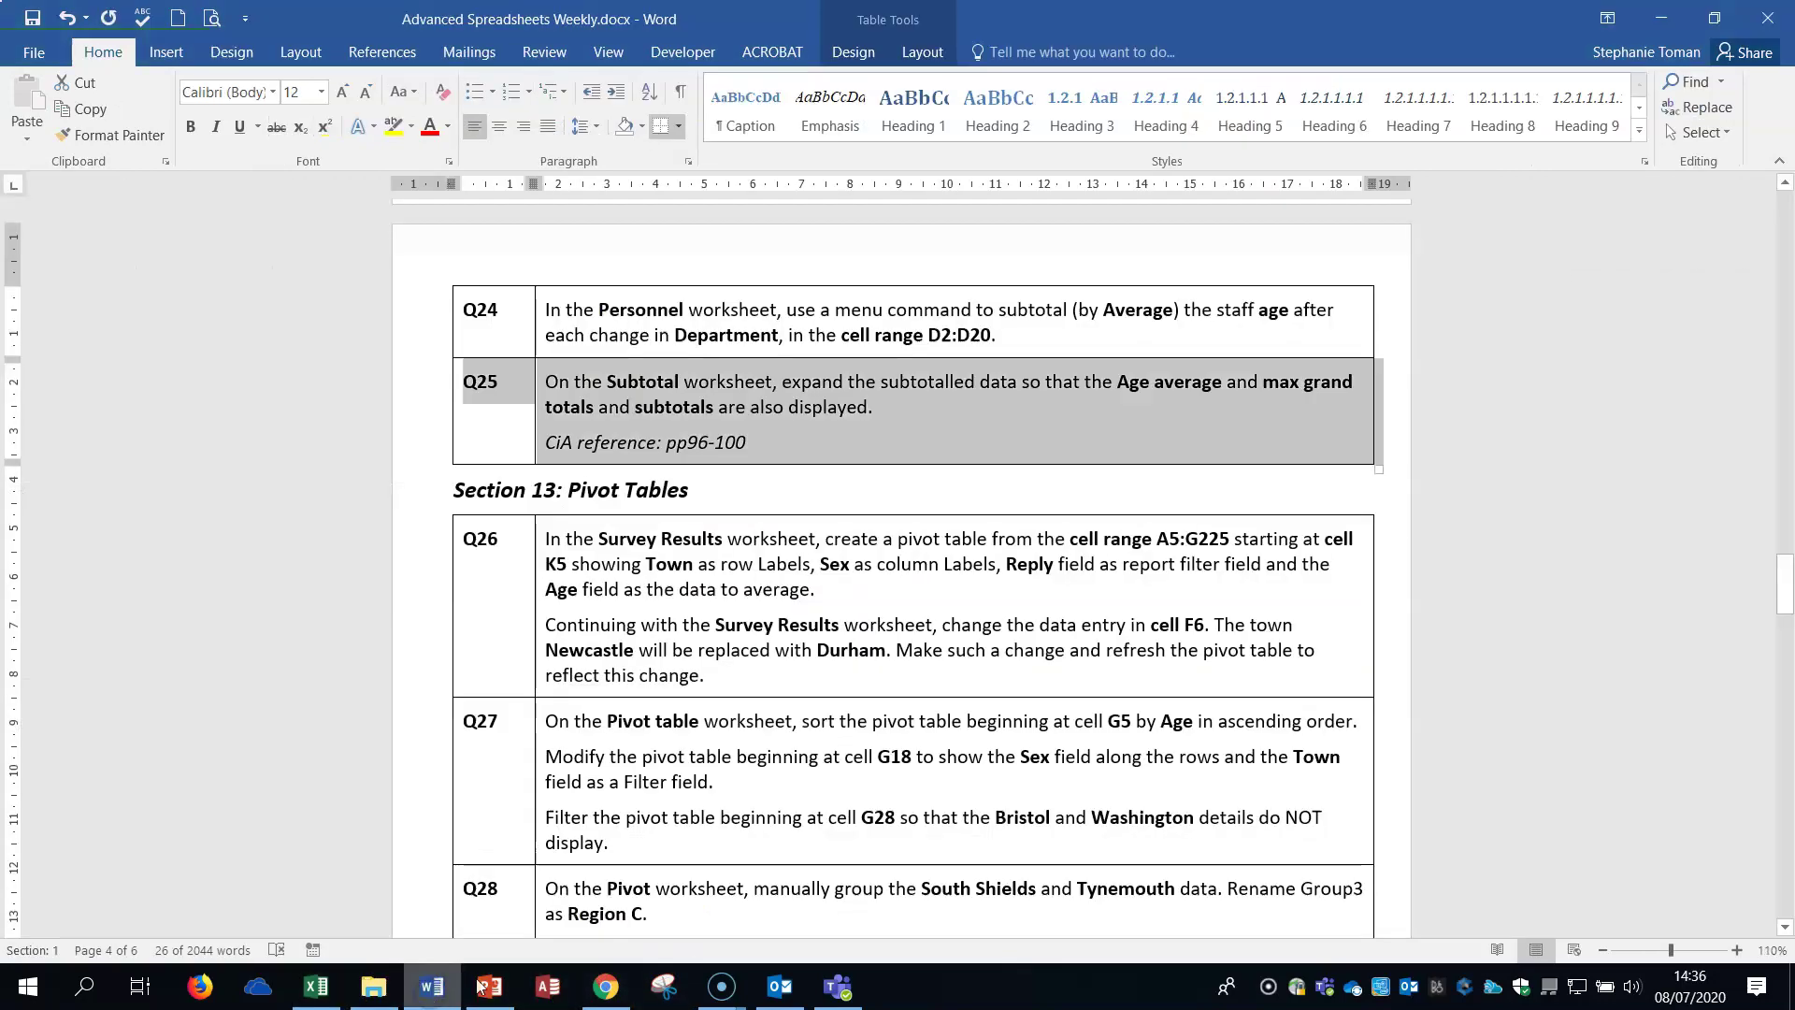
click(405, 586)
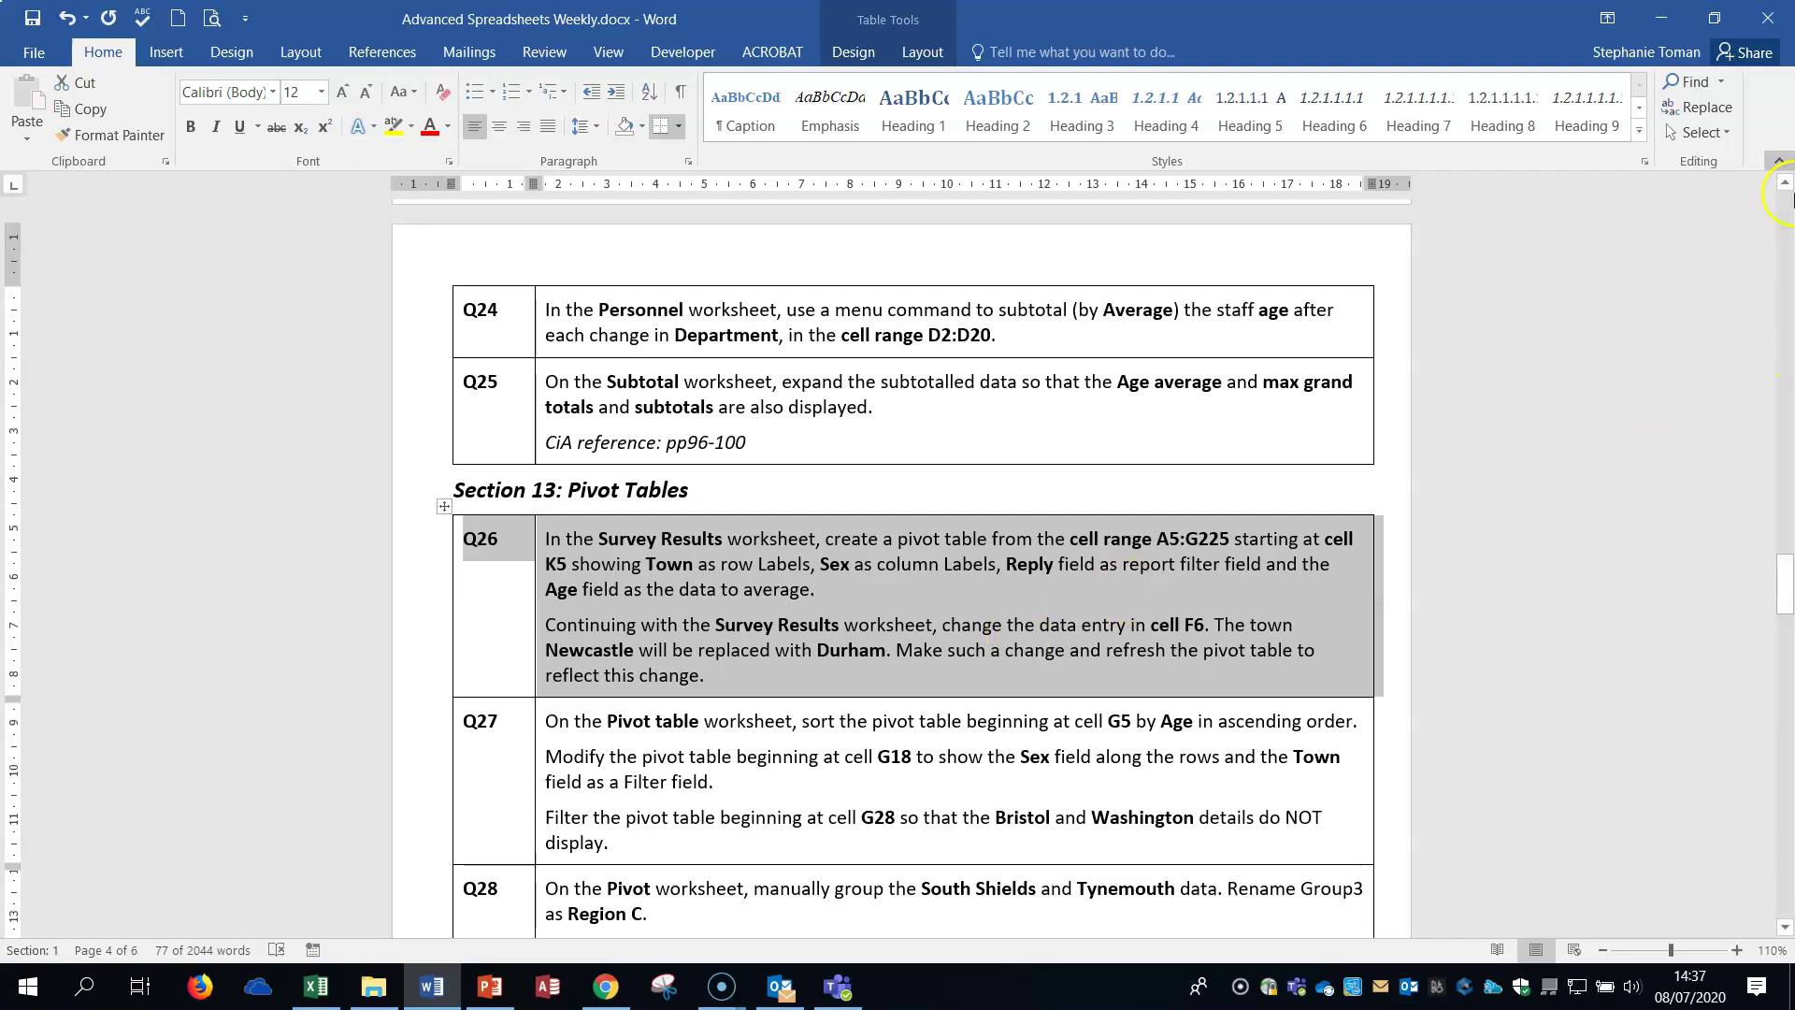
click(1660, 16)
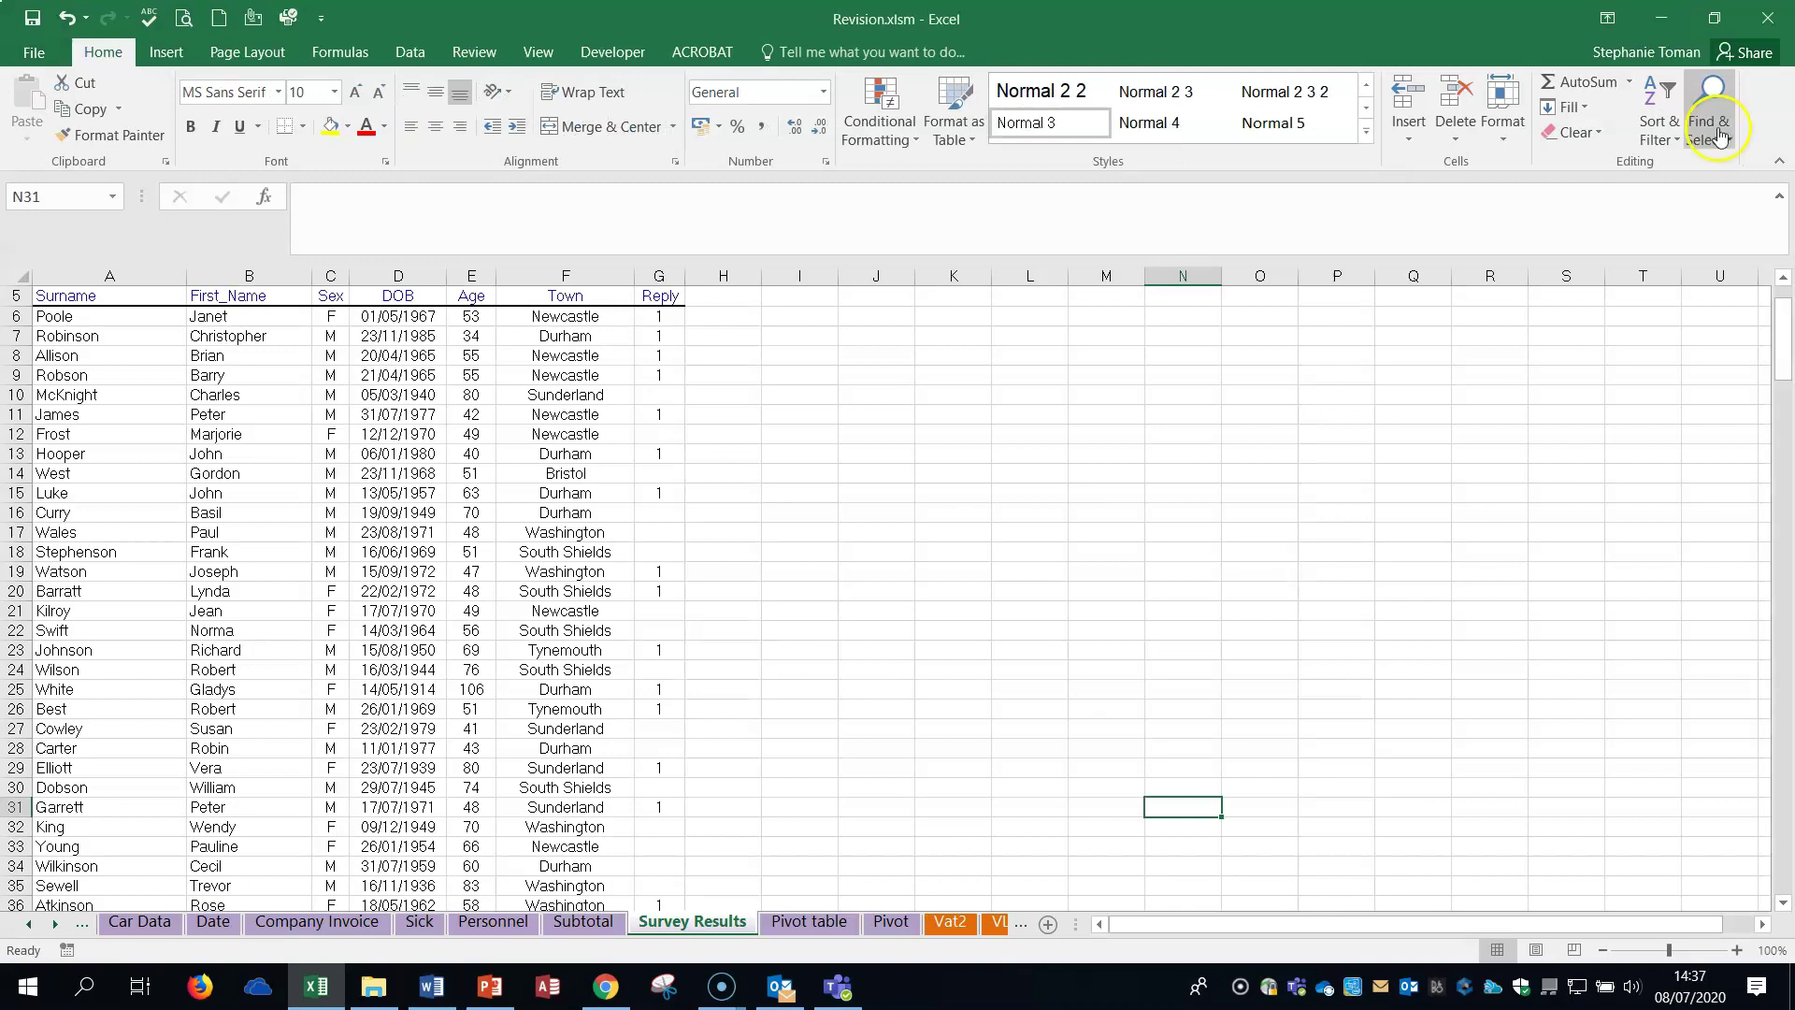
- Create a pivot table from the Survey Results range A5:G225 on the existing worksheet, starting at cell K5
click(385, 478)
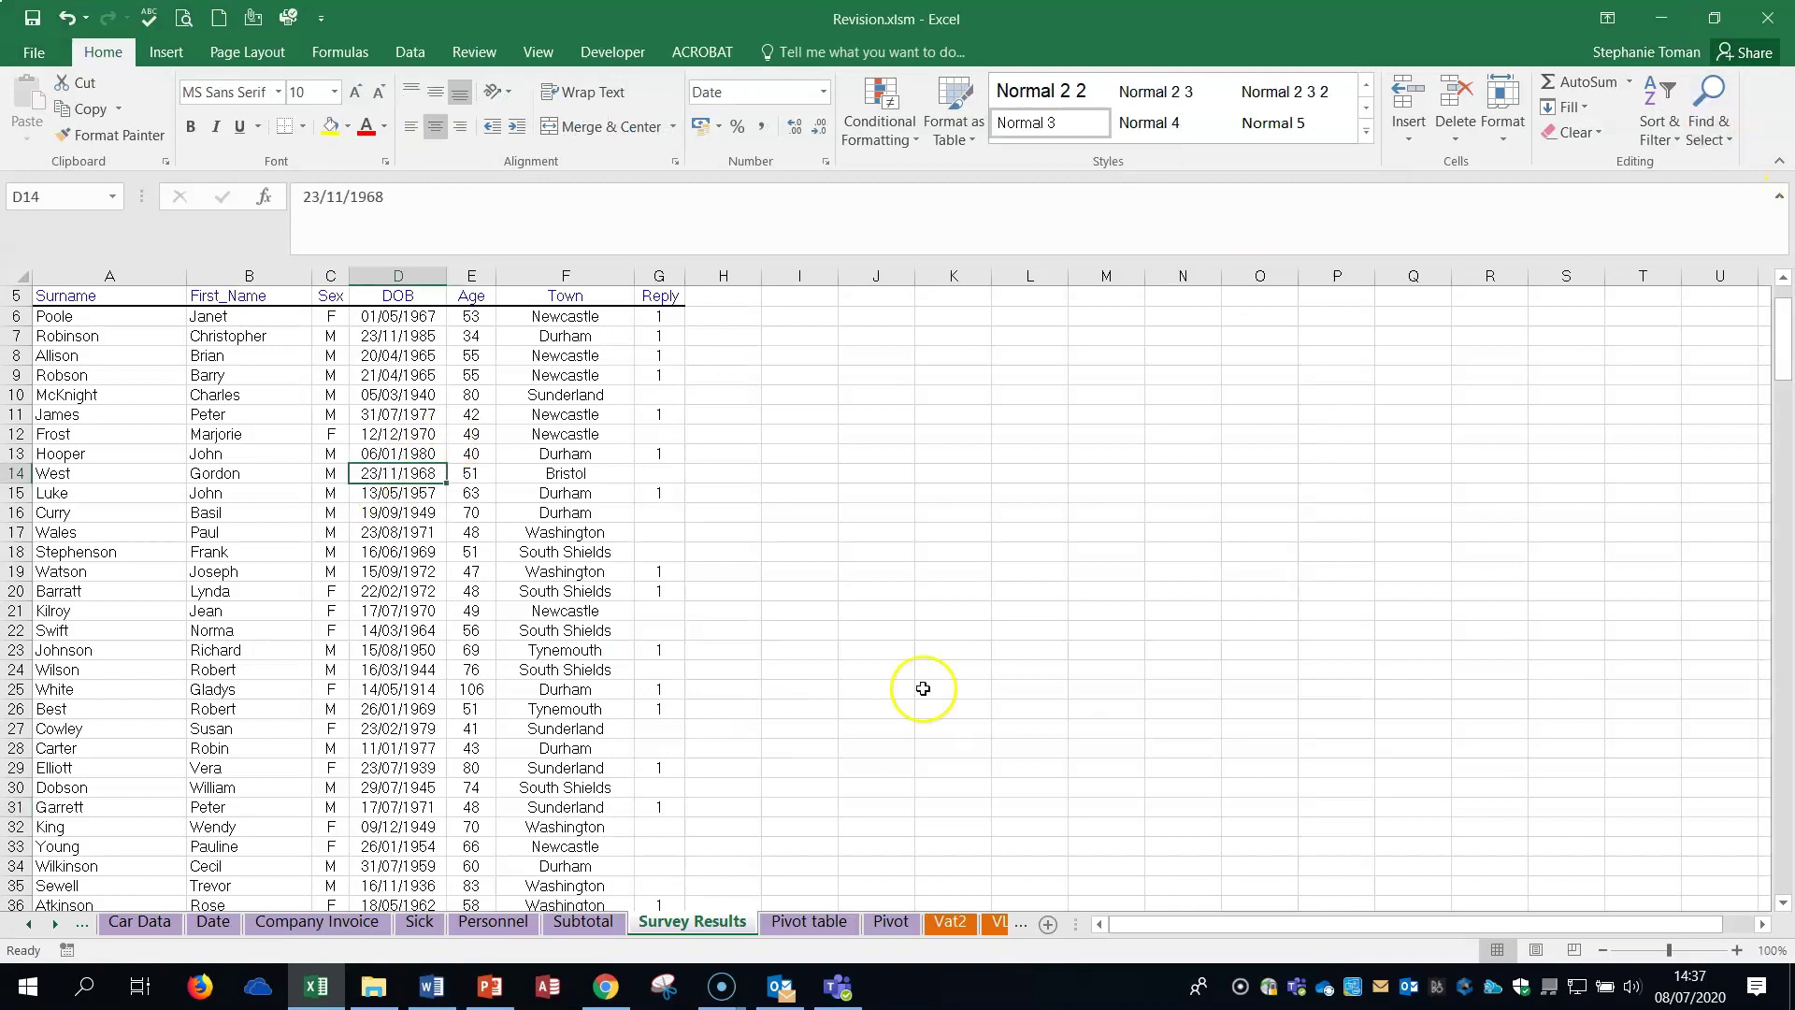
click(168, 54)
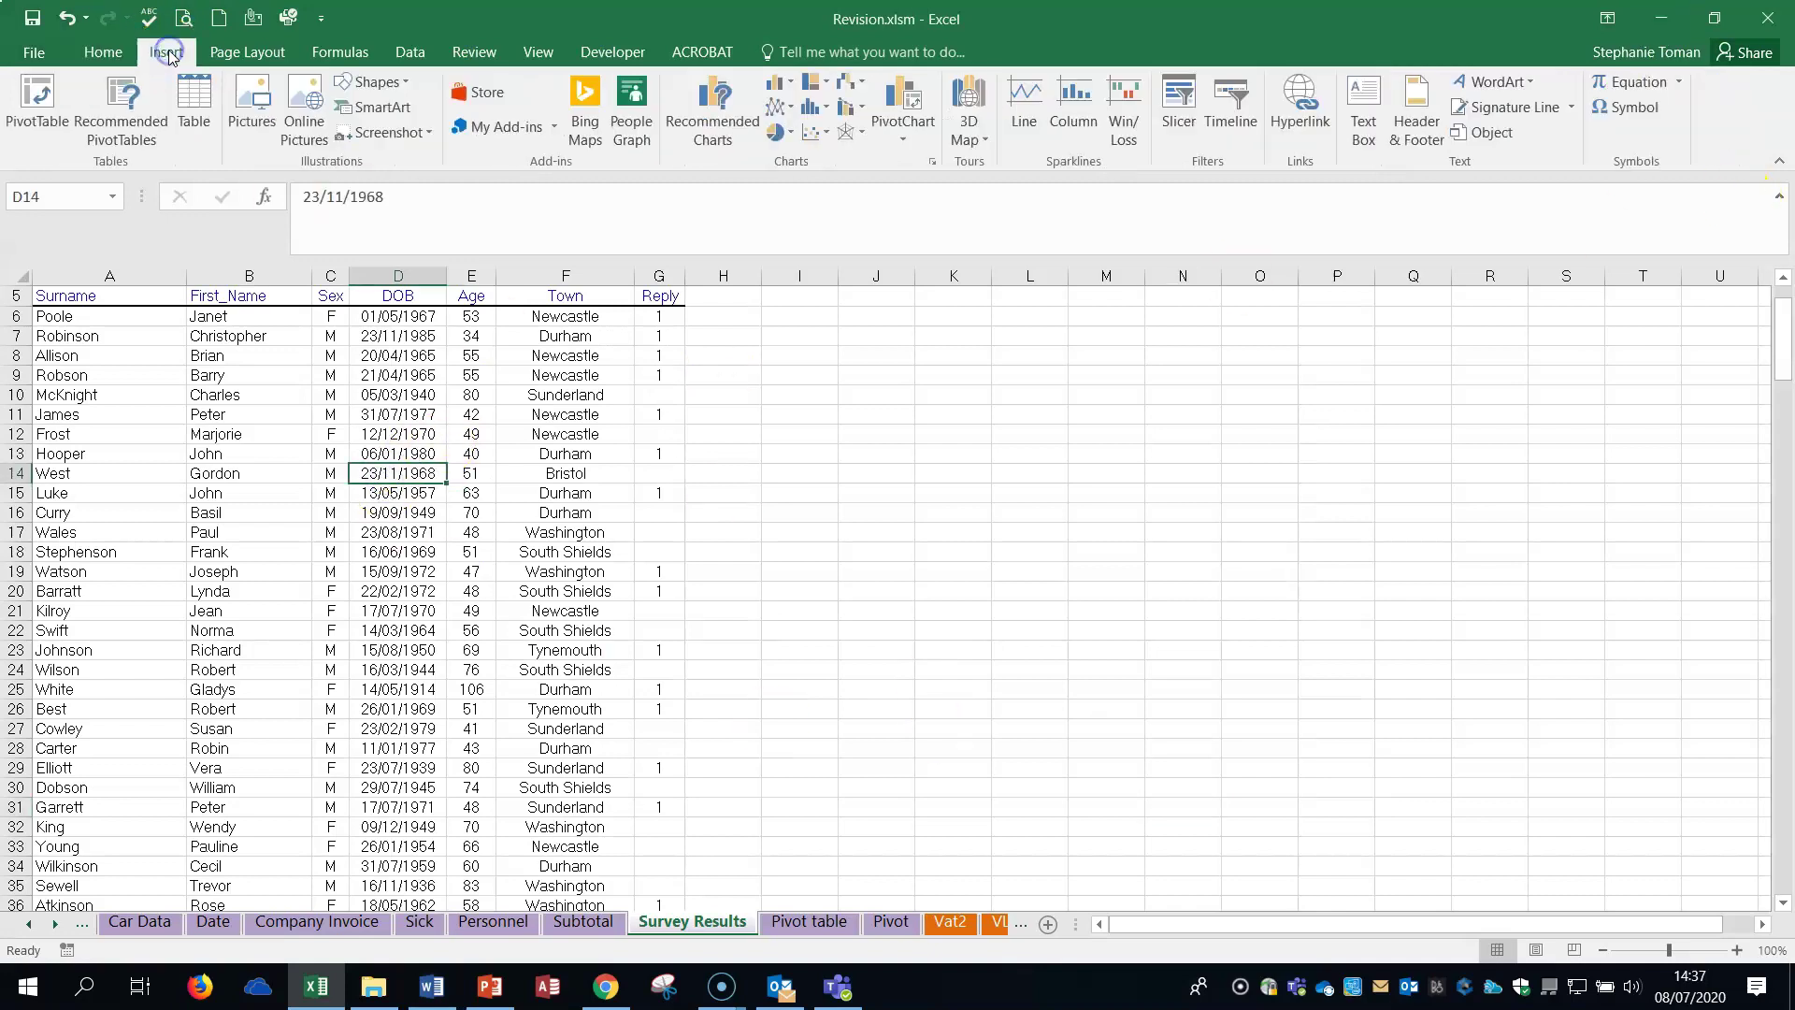
click(34, 116)
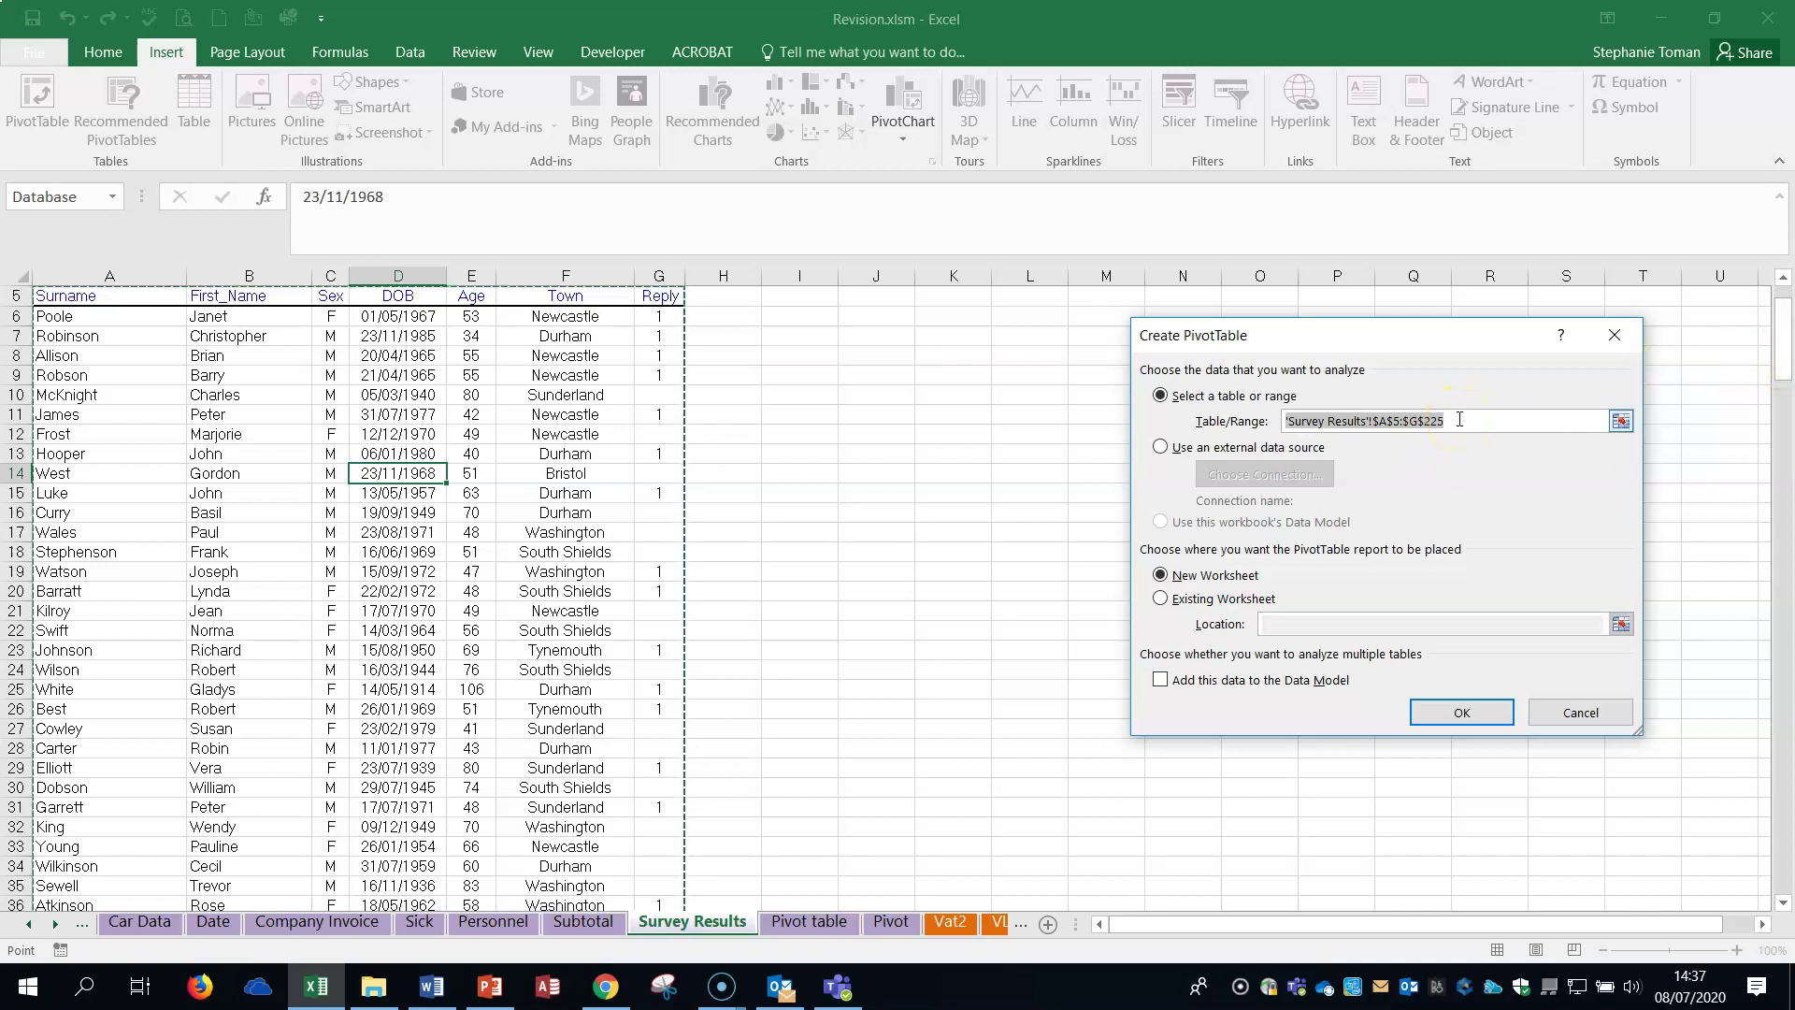
click(1179, 598)
click(1279, 629)
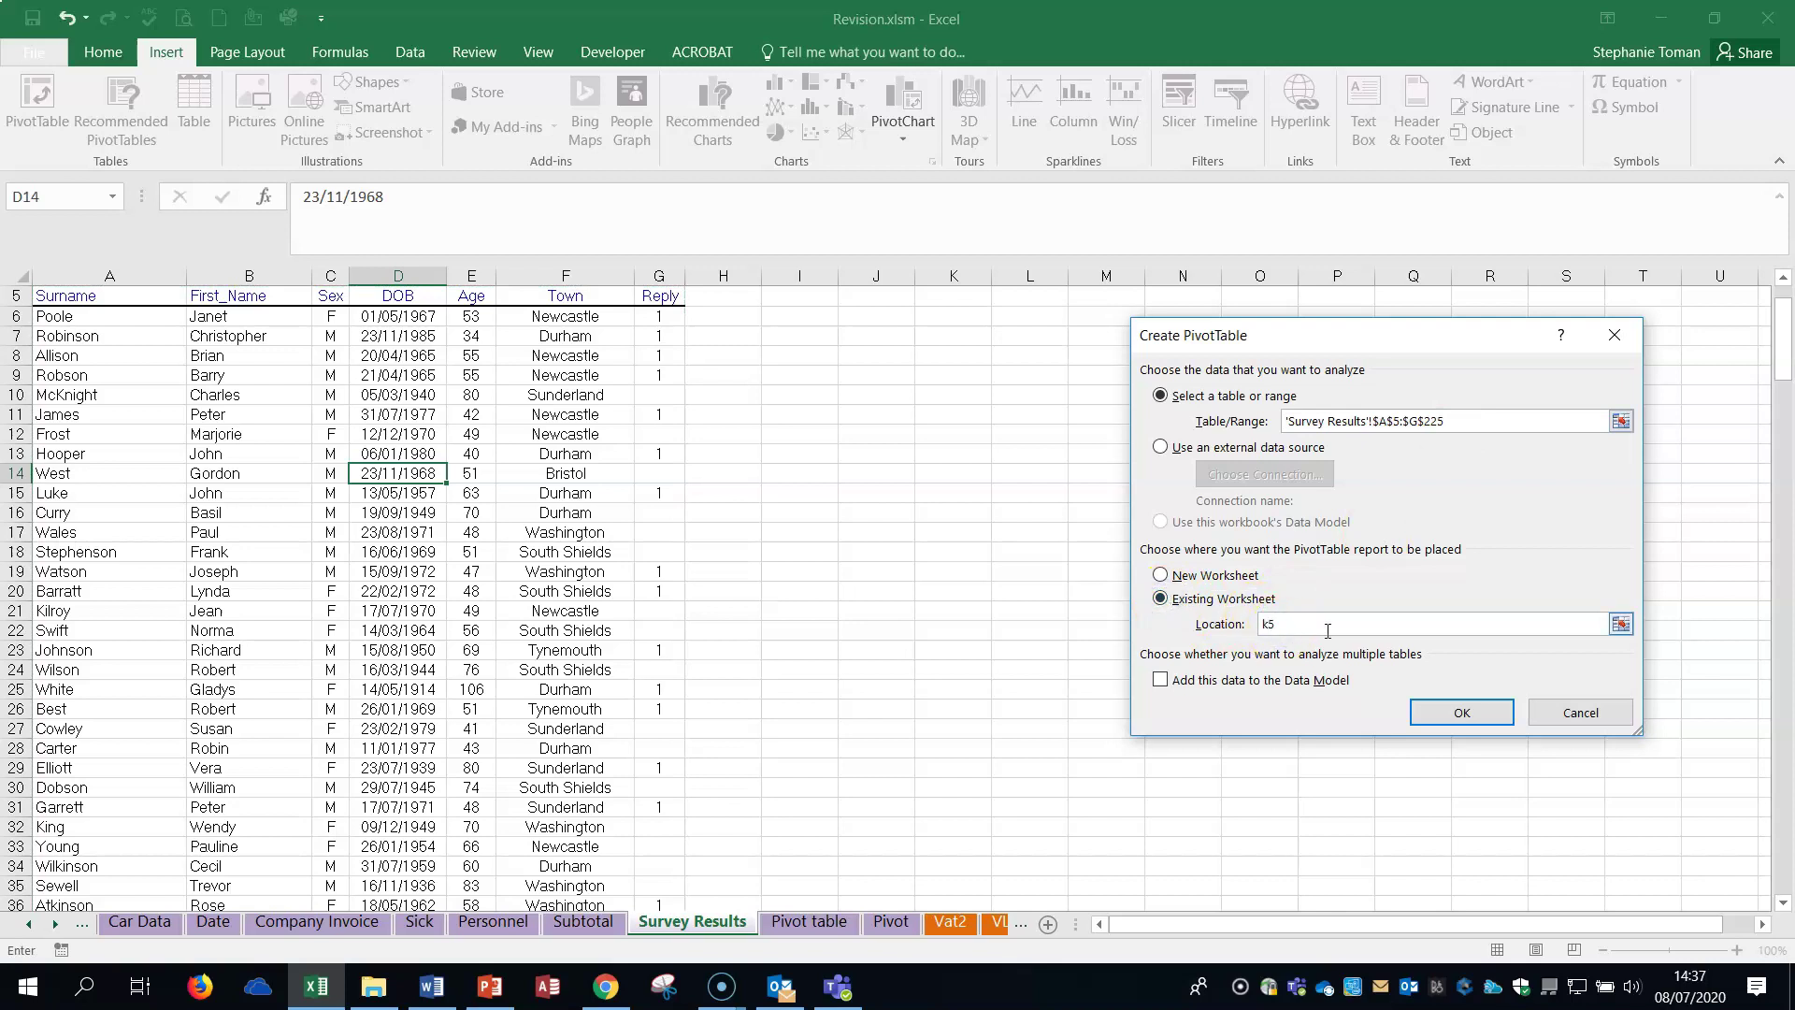
click(1479, 718)
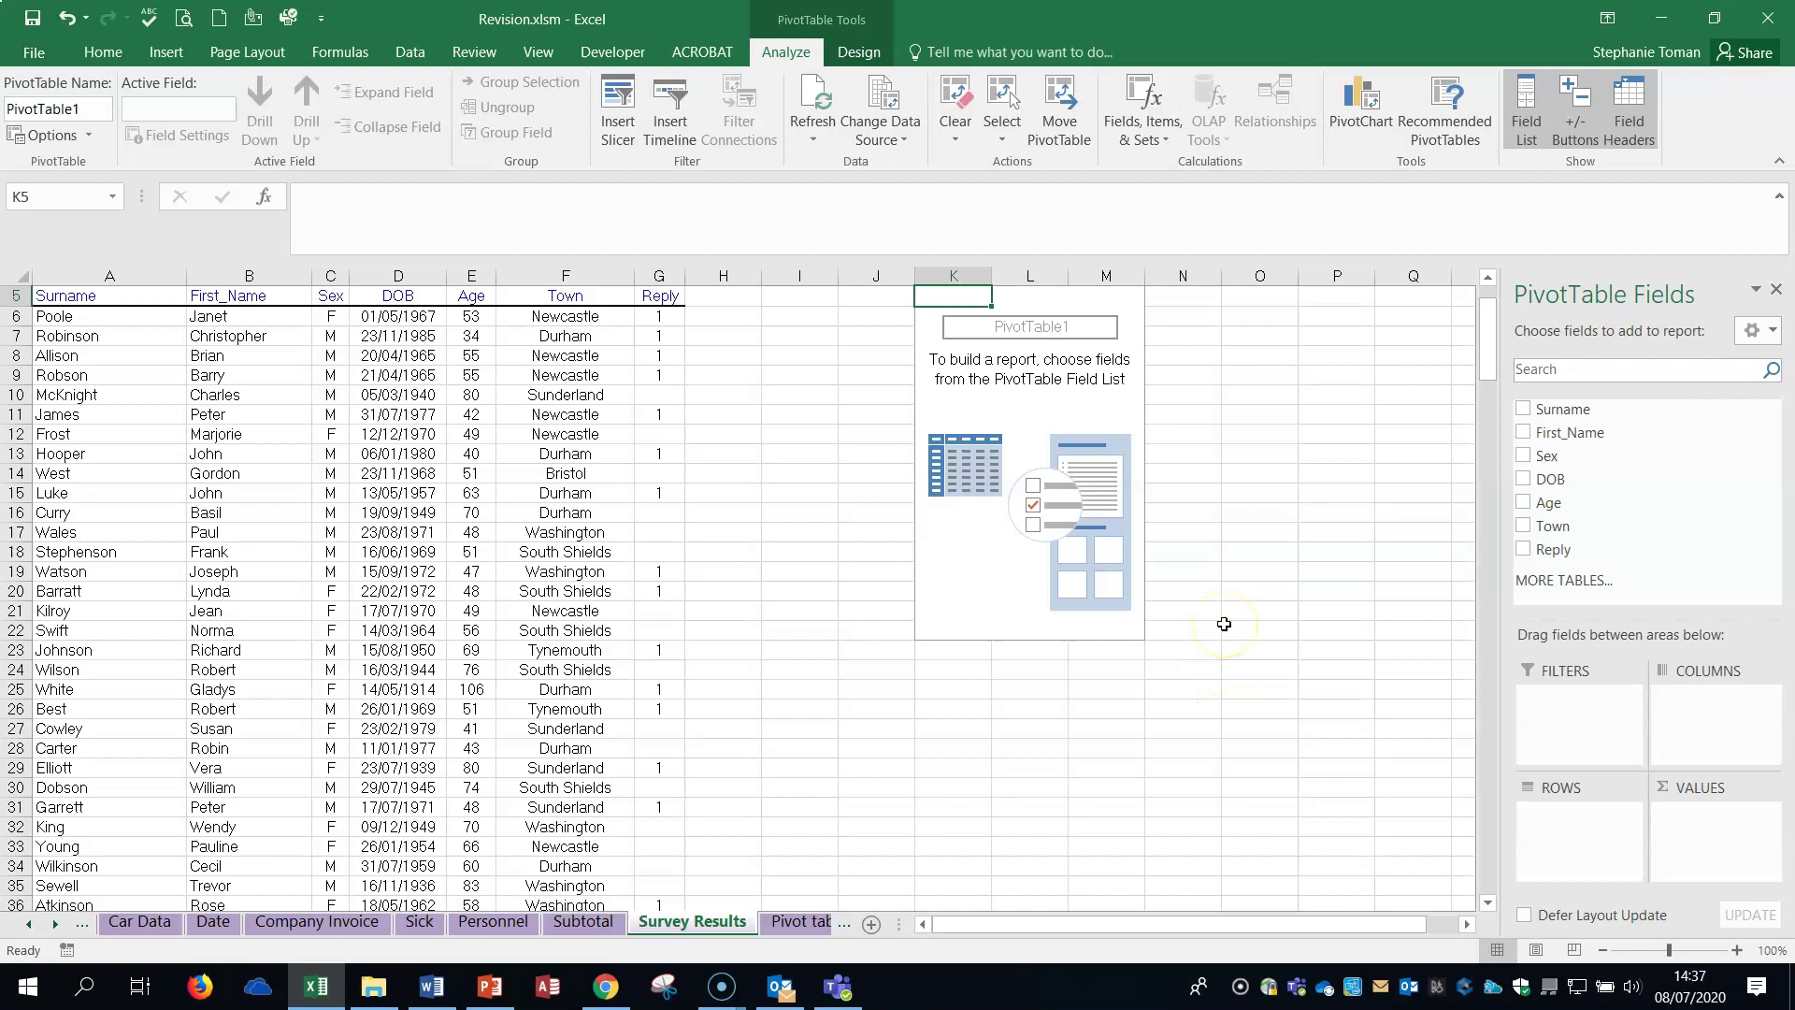
- Lay out the pivot table with Town as rows, Sex as columns, Reply as report filter and Age as values
drag(1567, 527, 1580, 815)
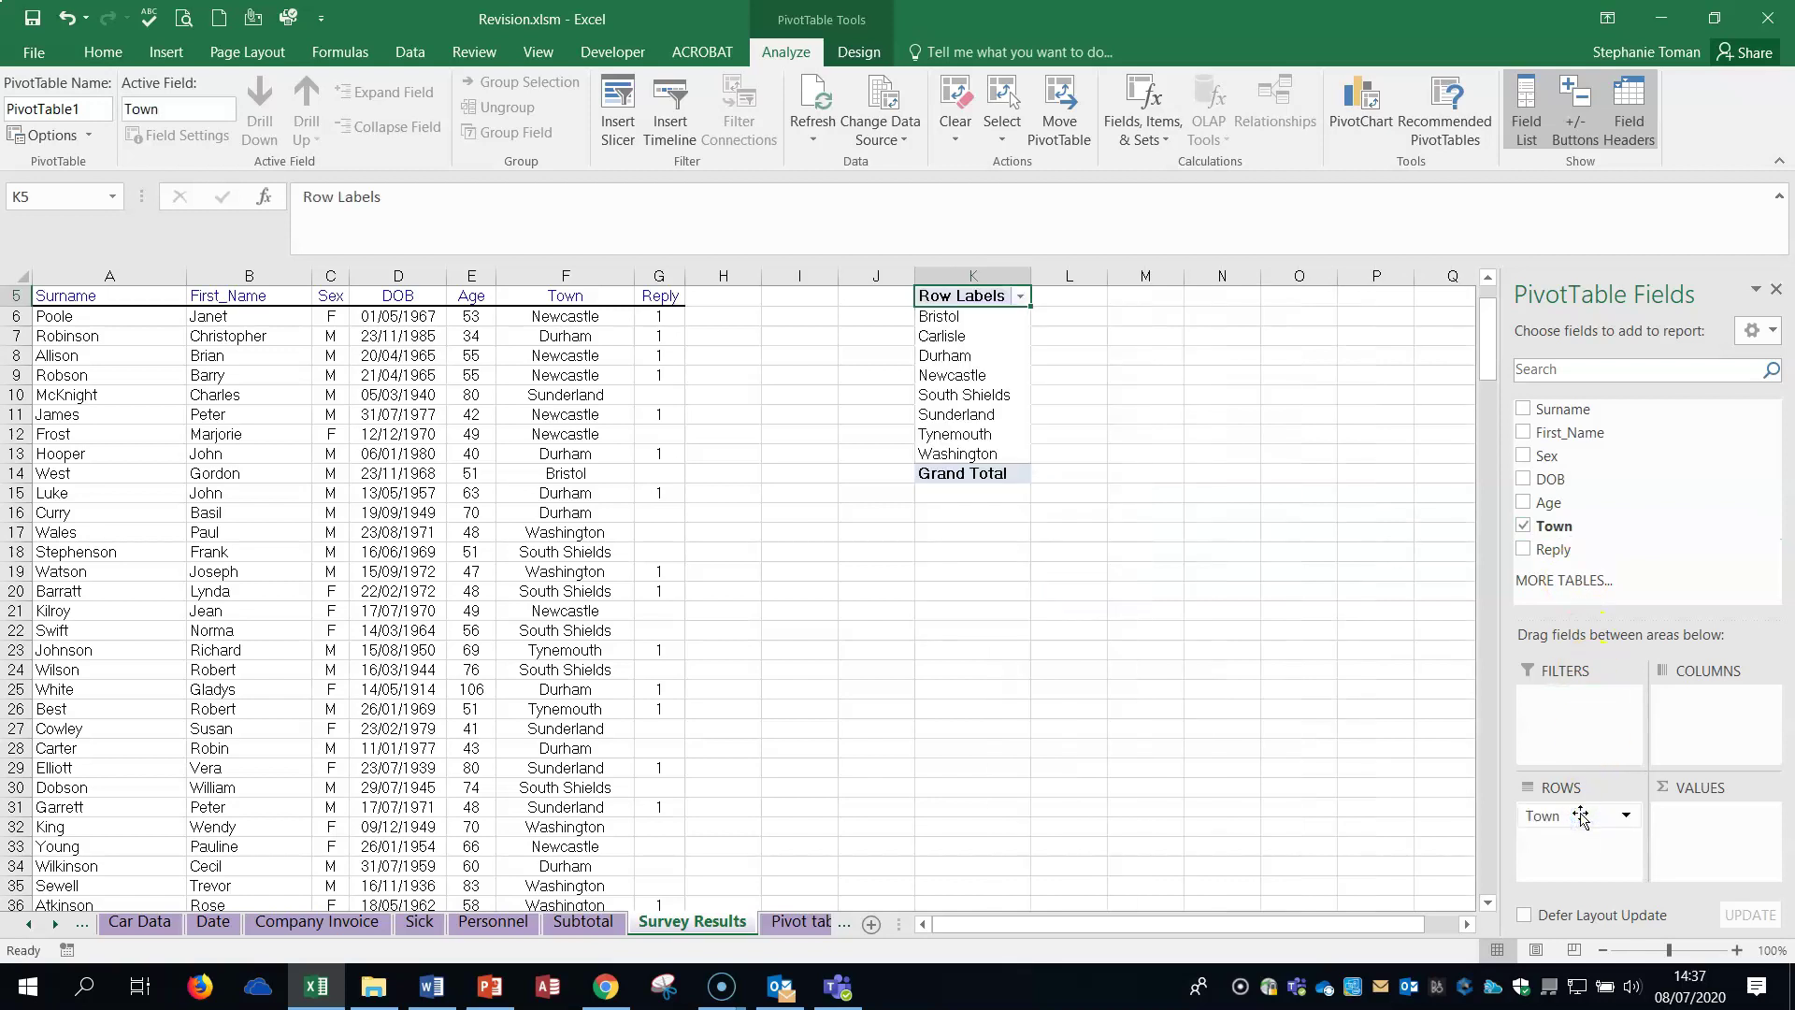
drag(1552, 456, 1719, 727)
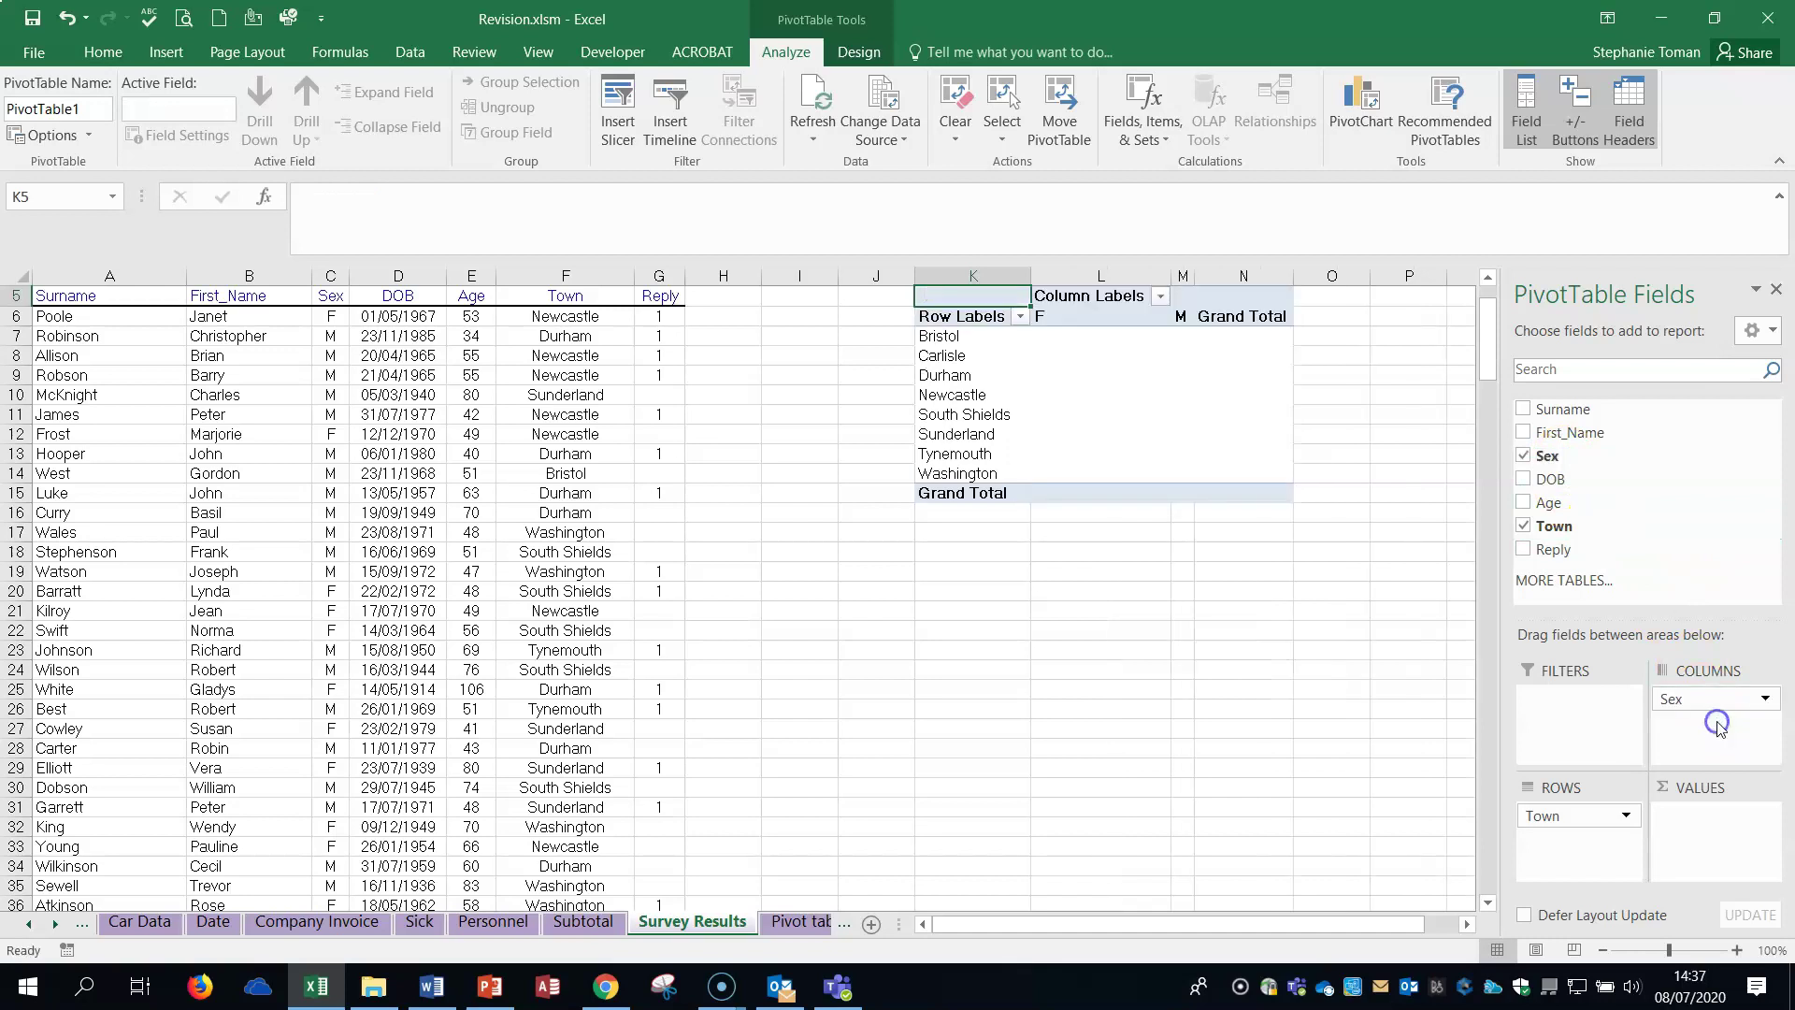
click(1727, 718)
drag(1559, 551, 1615, 724)
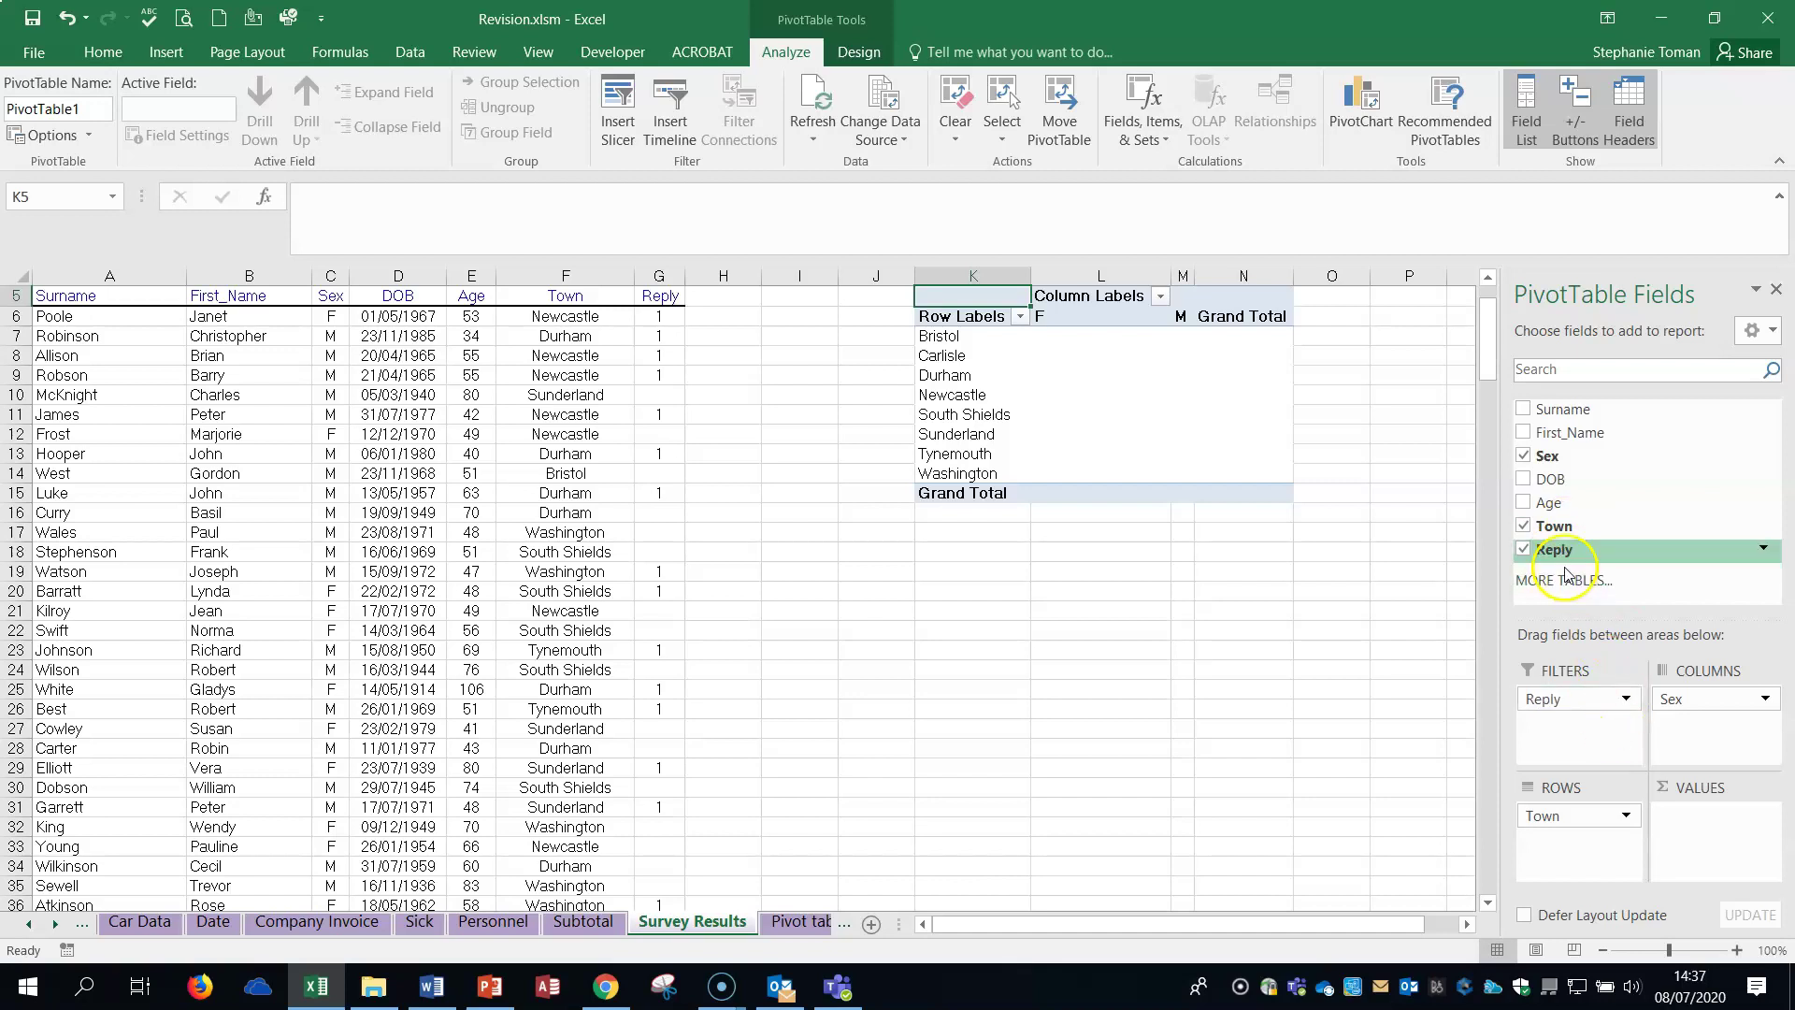
drag(1554, 502, 1699, 828)
- Change the pivot table's Age value field to summarize by Average and check the finished table
click(1765, 816)
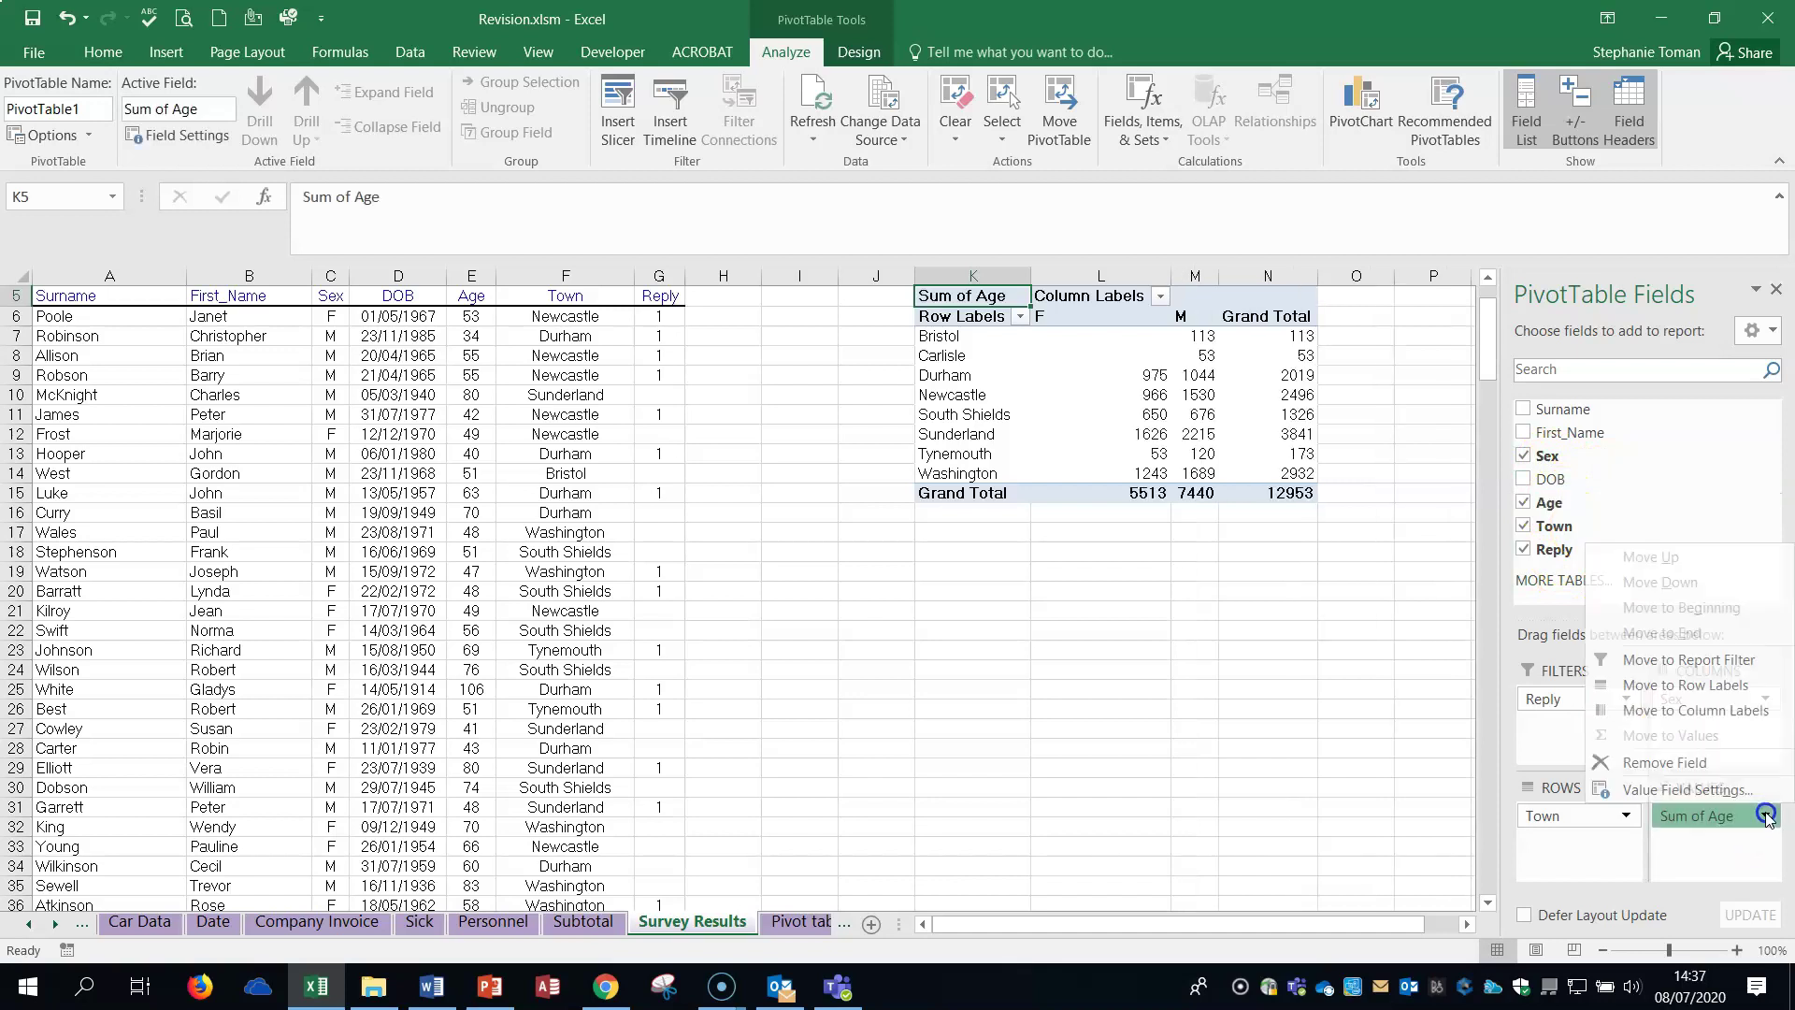
click(1707, 790)
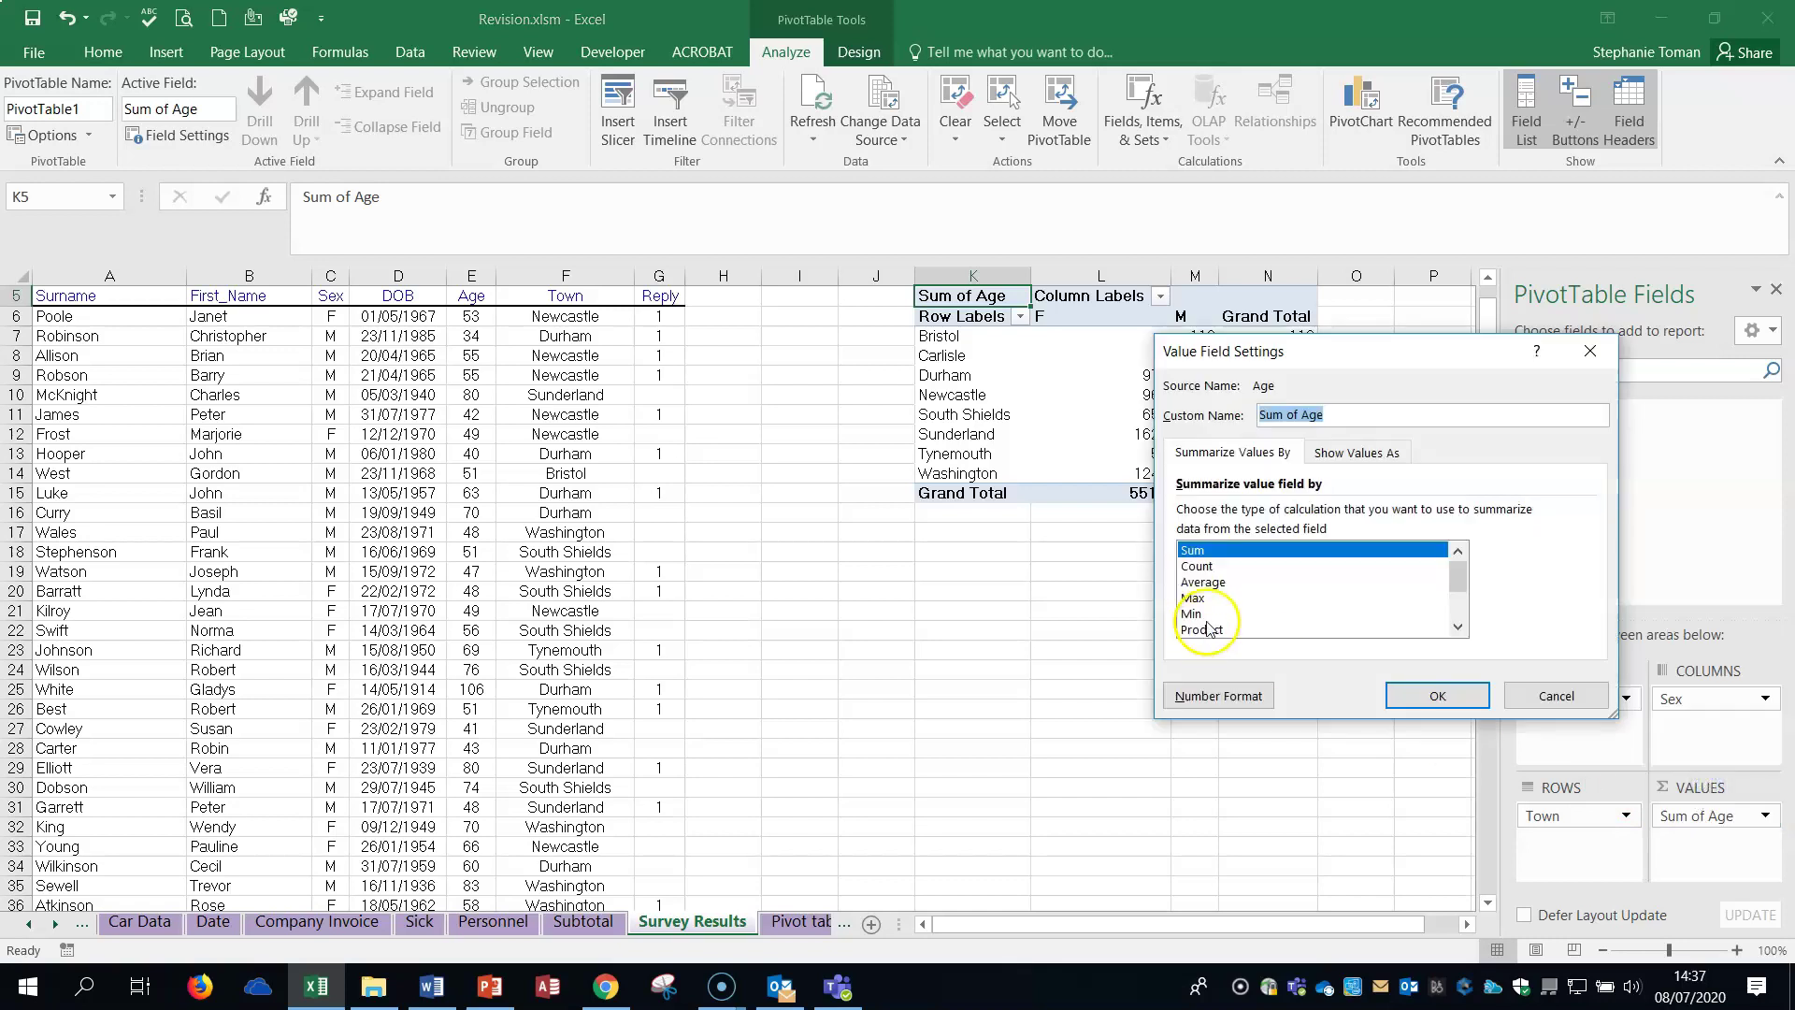
click(1206, 581)
click(1436, 695)
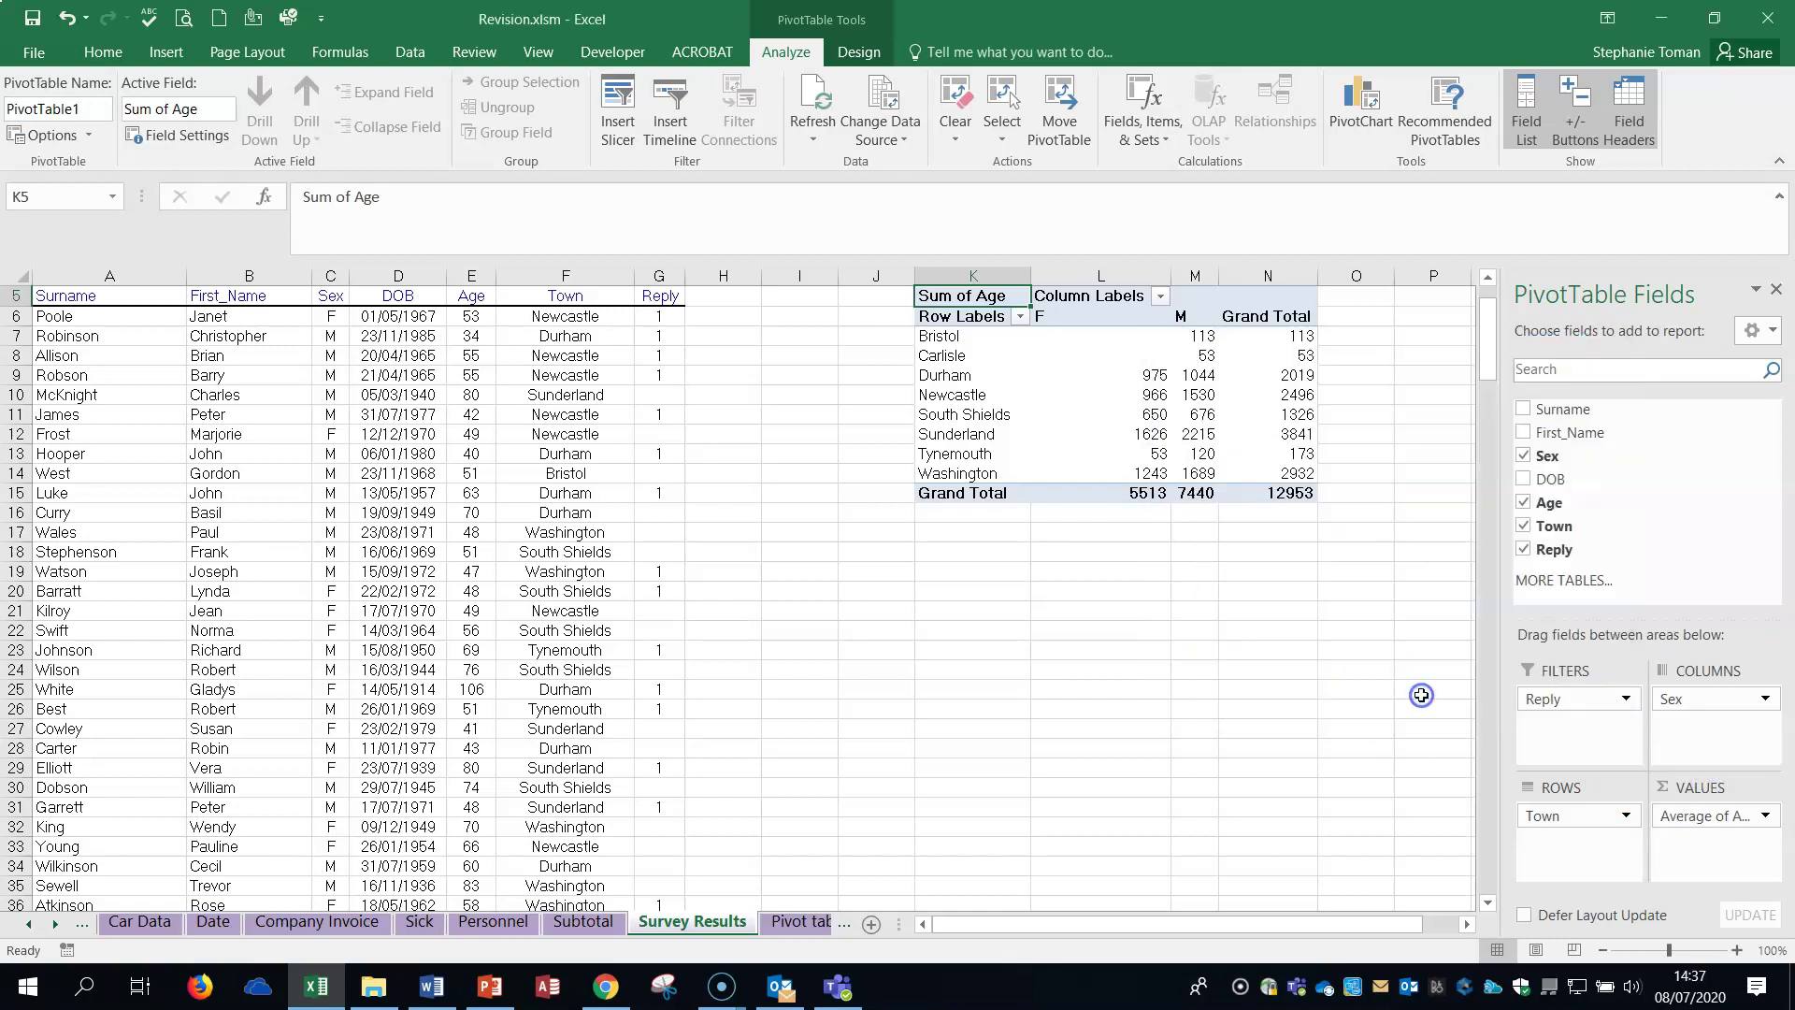
scroll(1175, 688, up, 2)
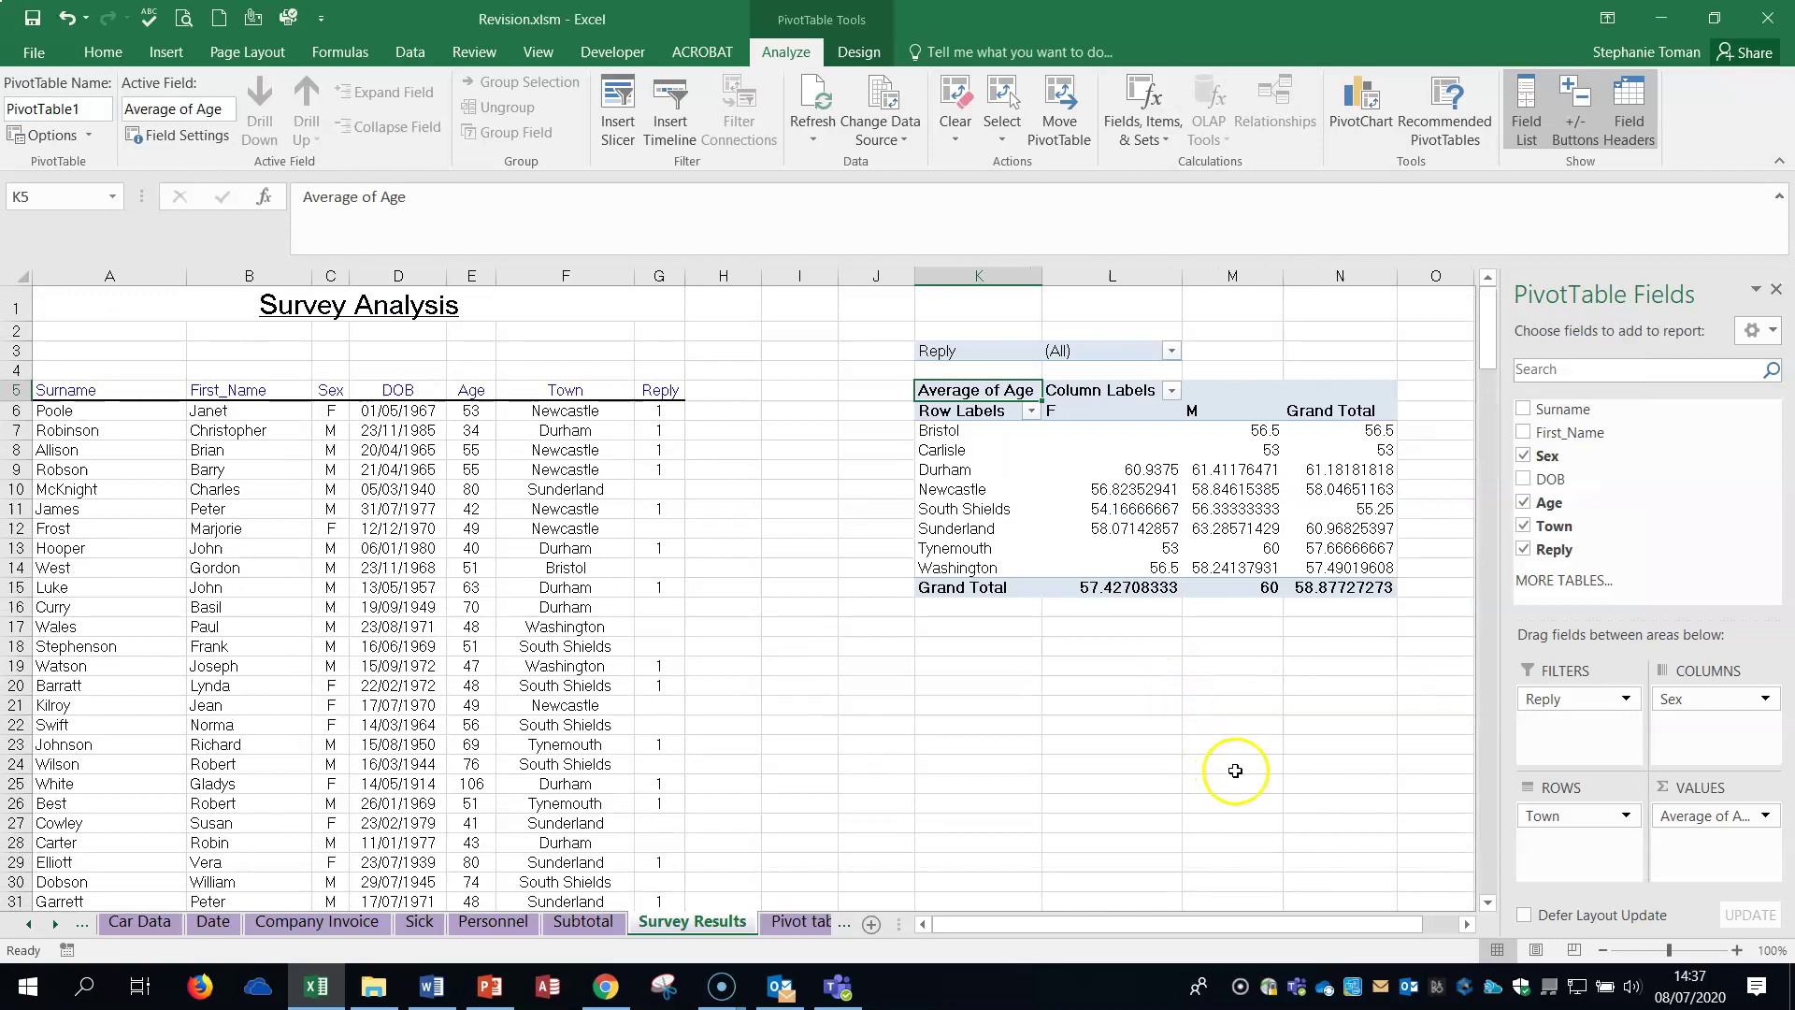
- Read the second part of Q26 in the Word document and return to Excel
click(434, 996)
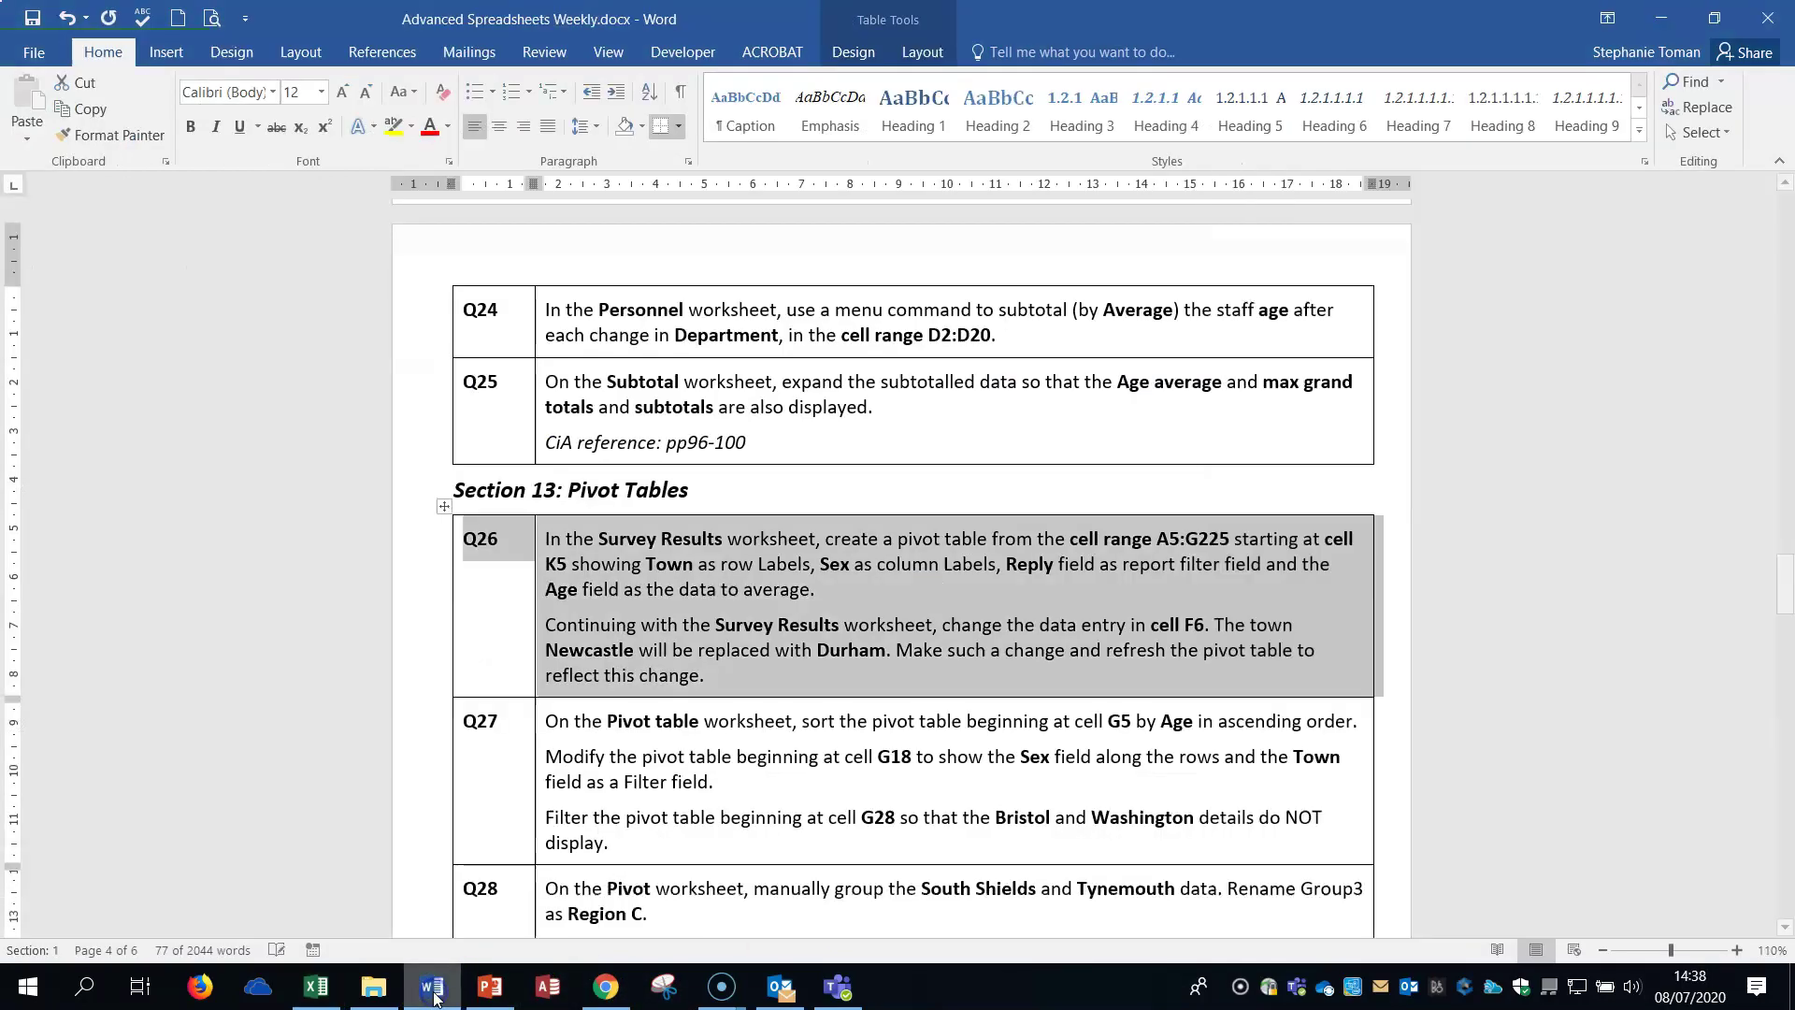
click(544, 634)
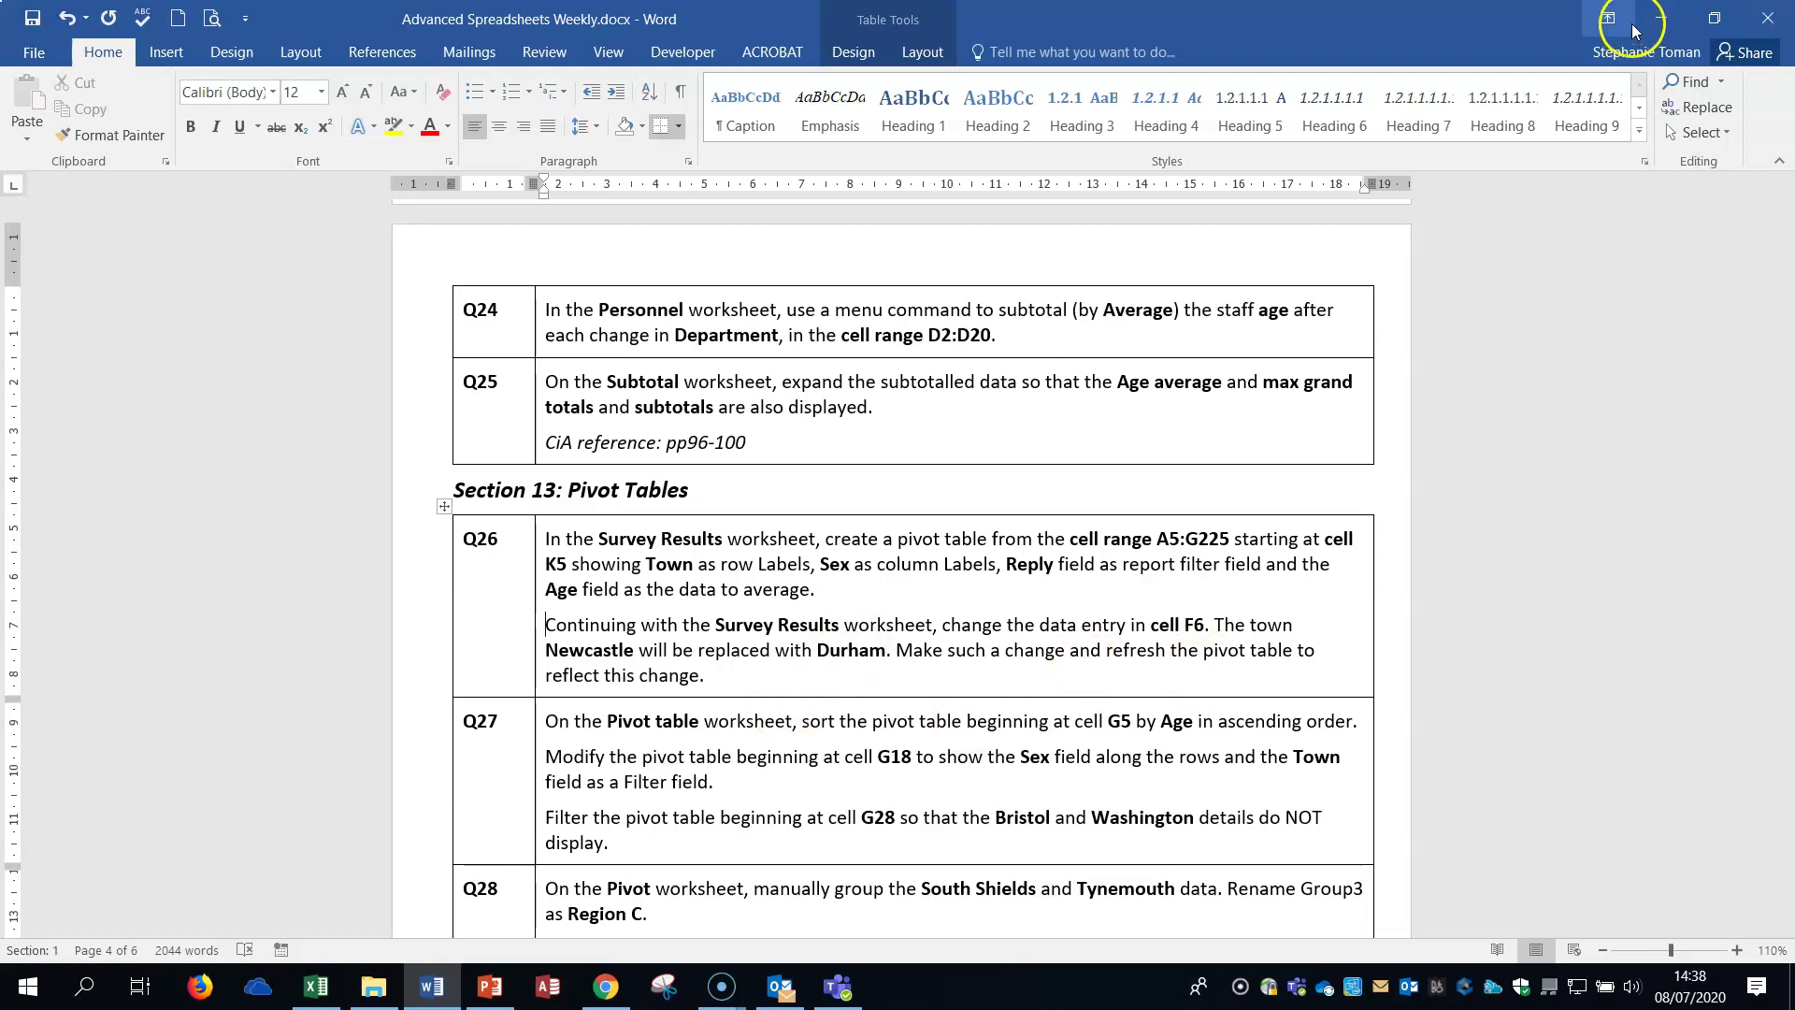
click(1660, 17)
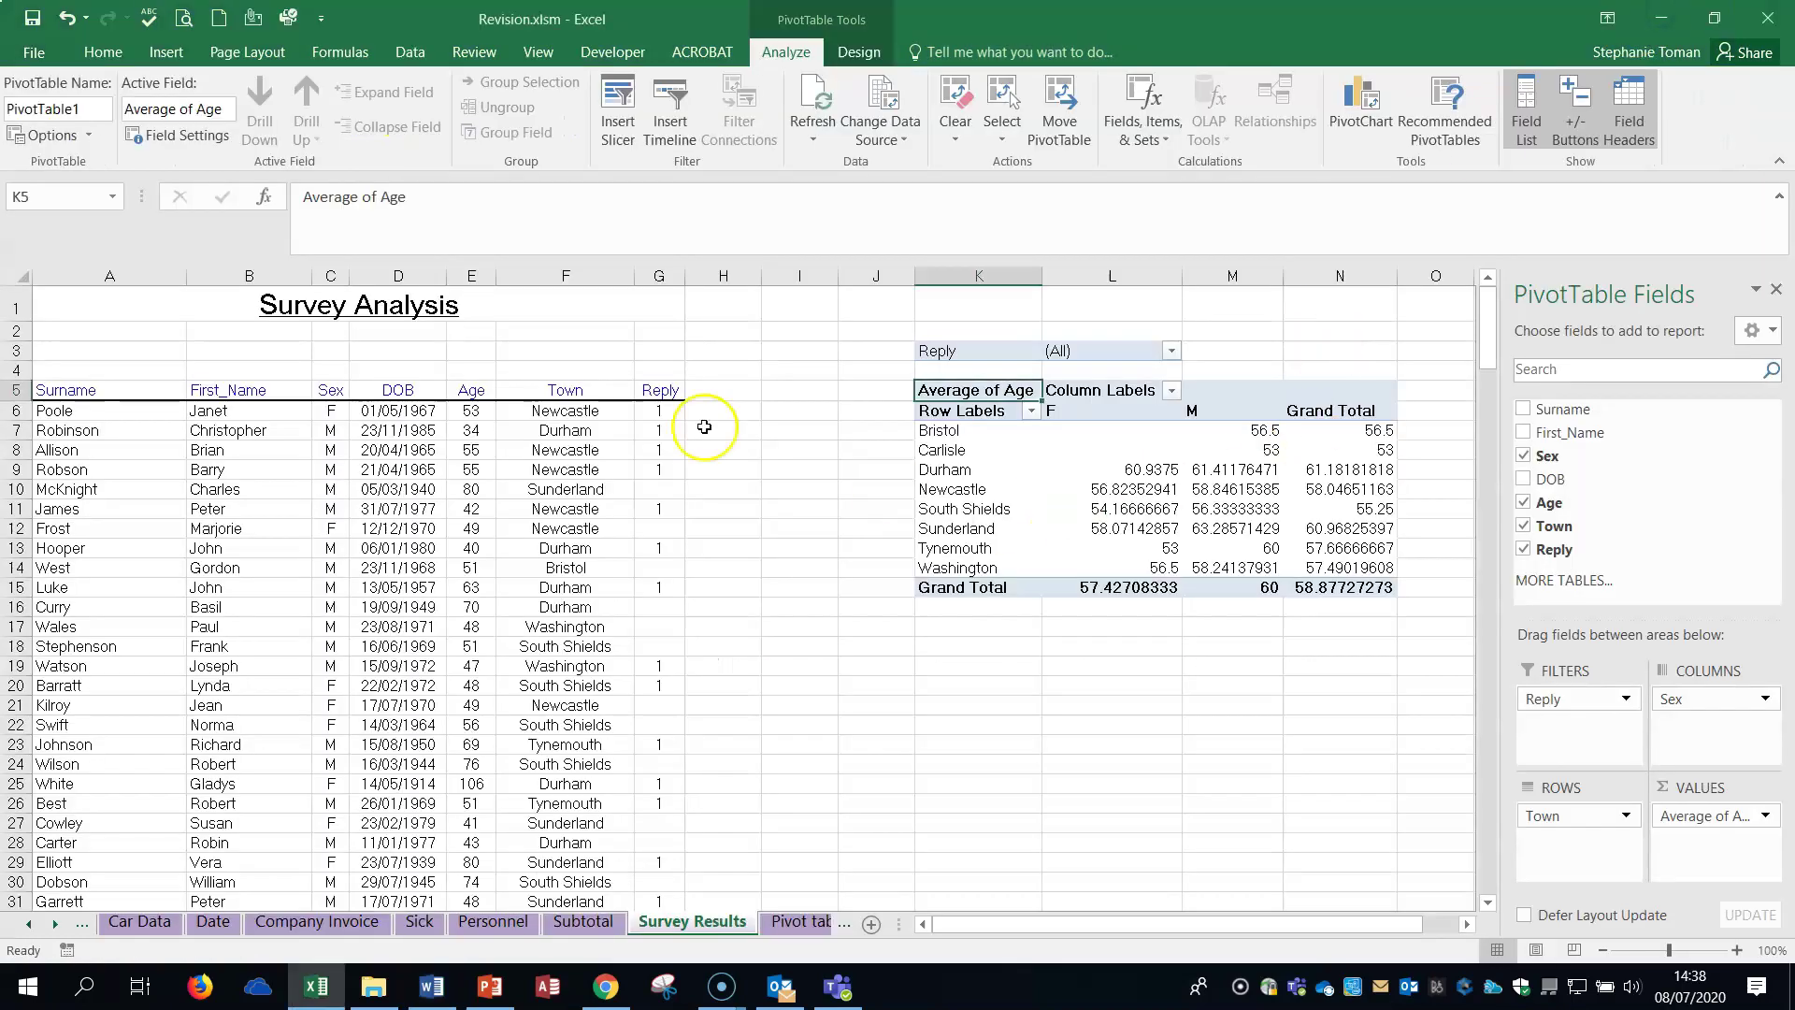
- Replace the town in cell F6 with Durham by copying the entry from cell F7
click(568, 410)
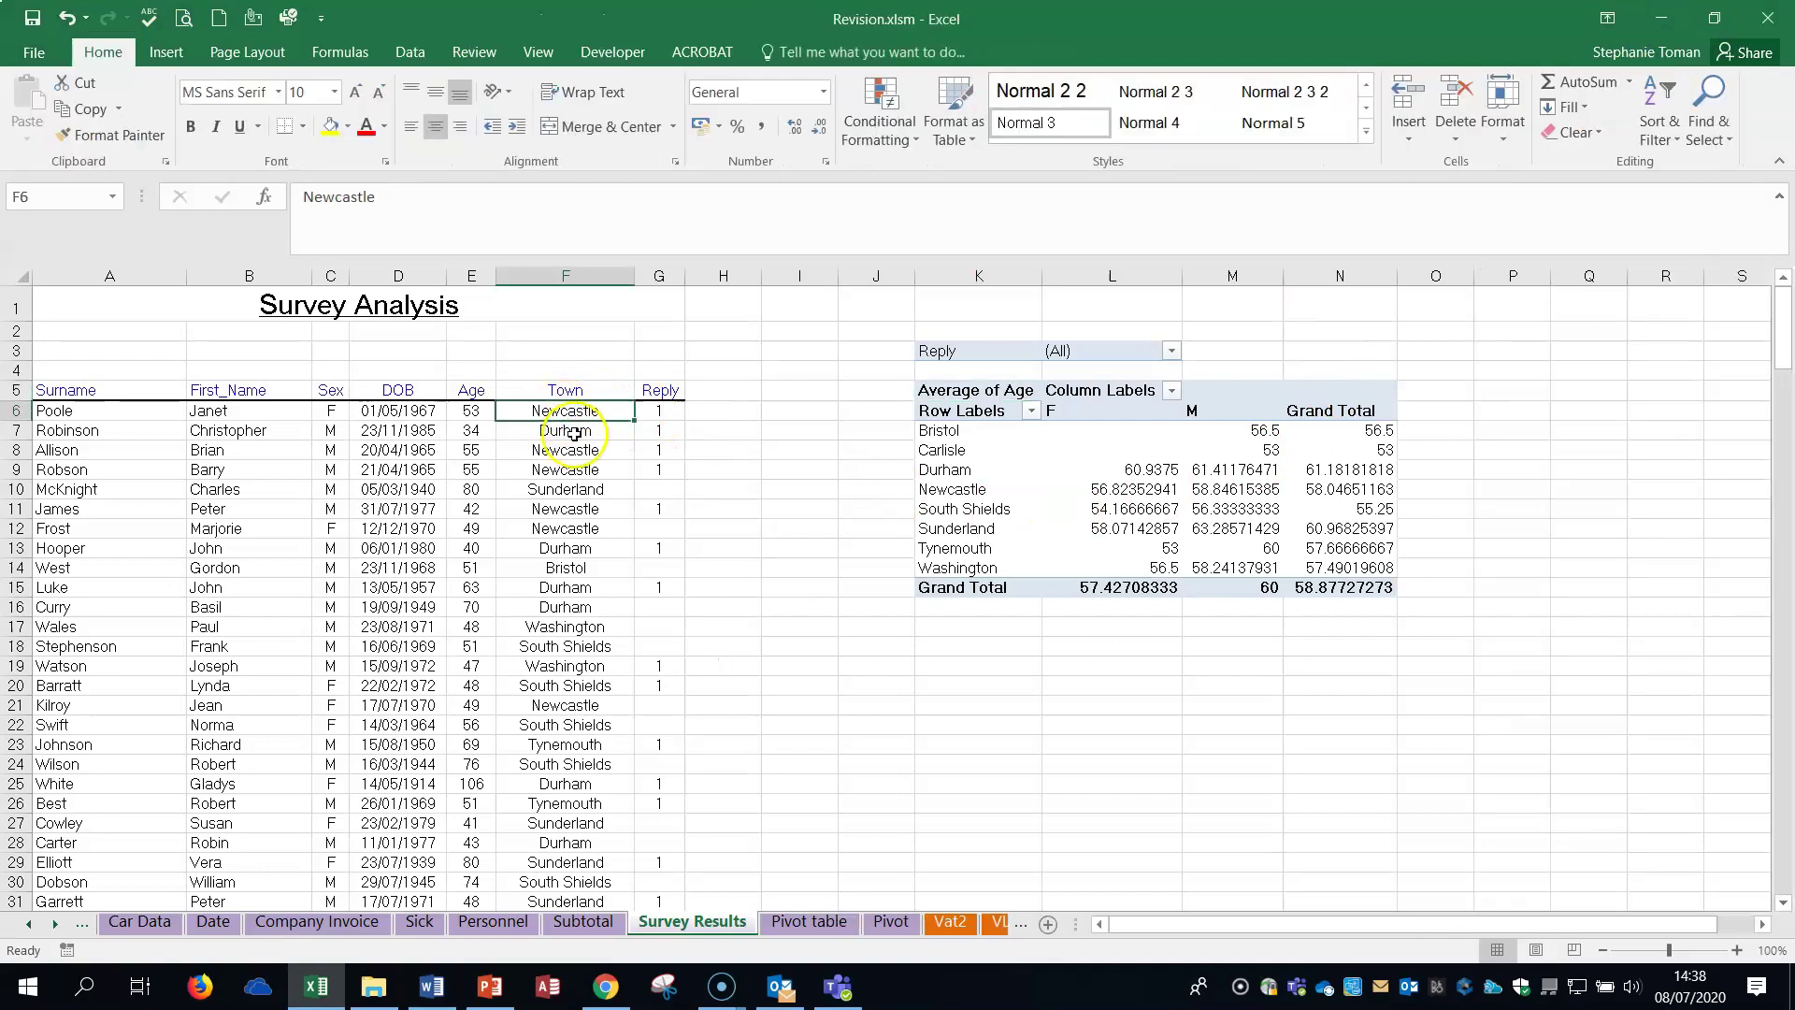
right_click(575, 429)
click(634, 475)
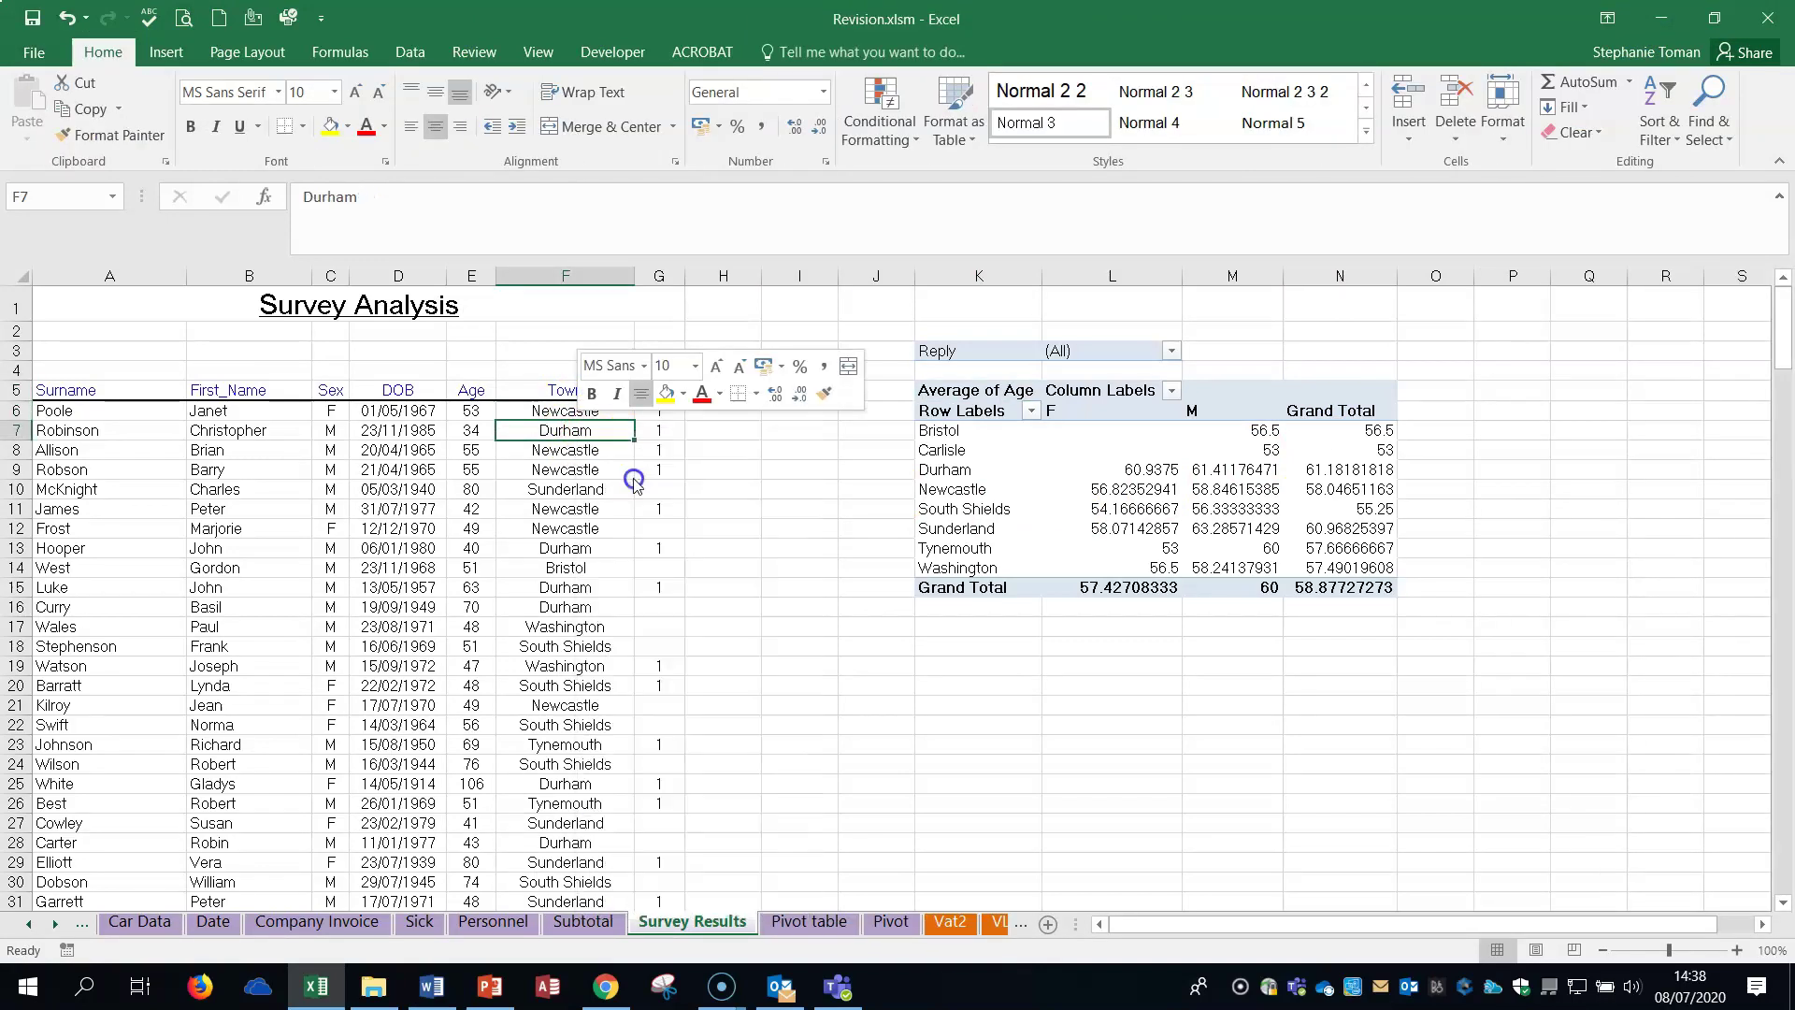
right_click(560, 411)
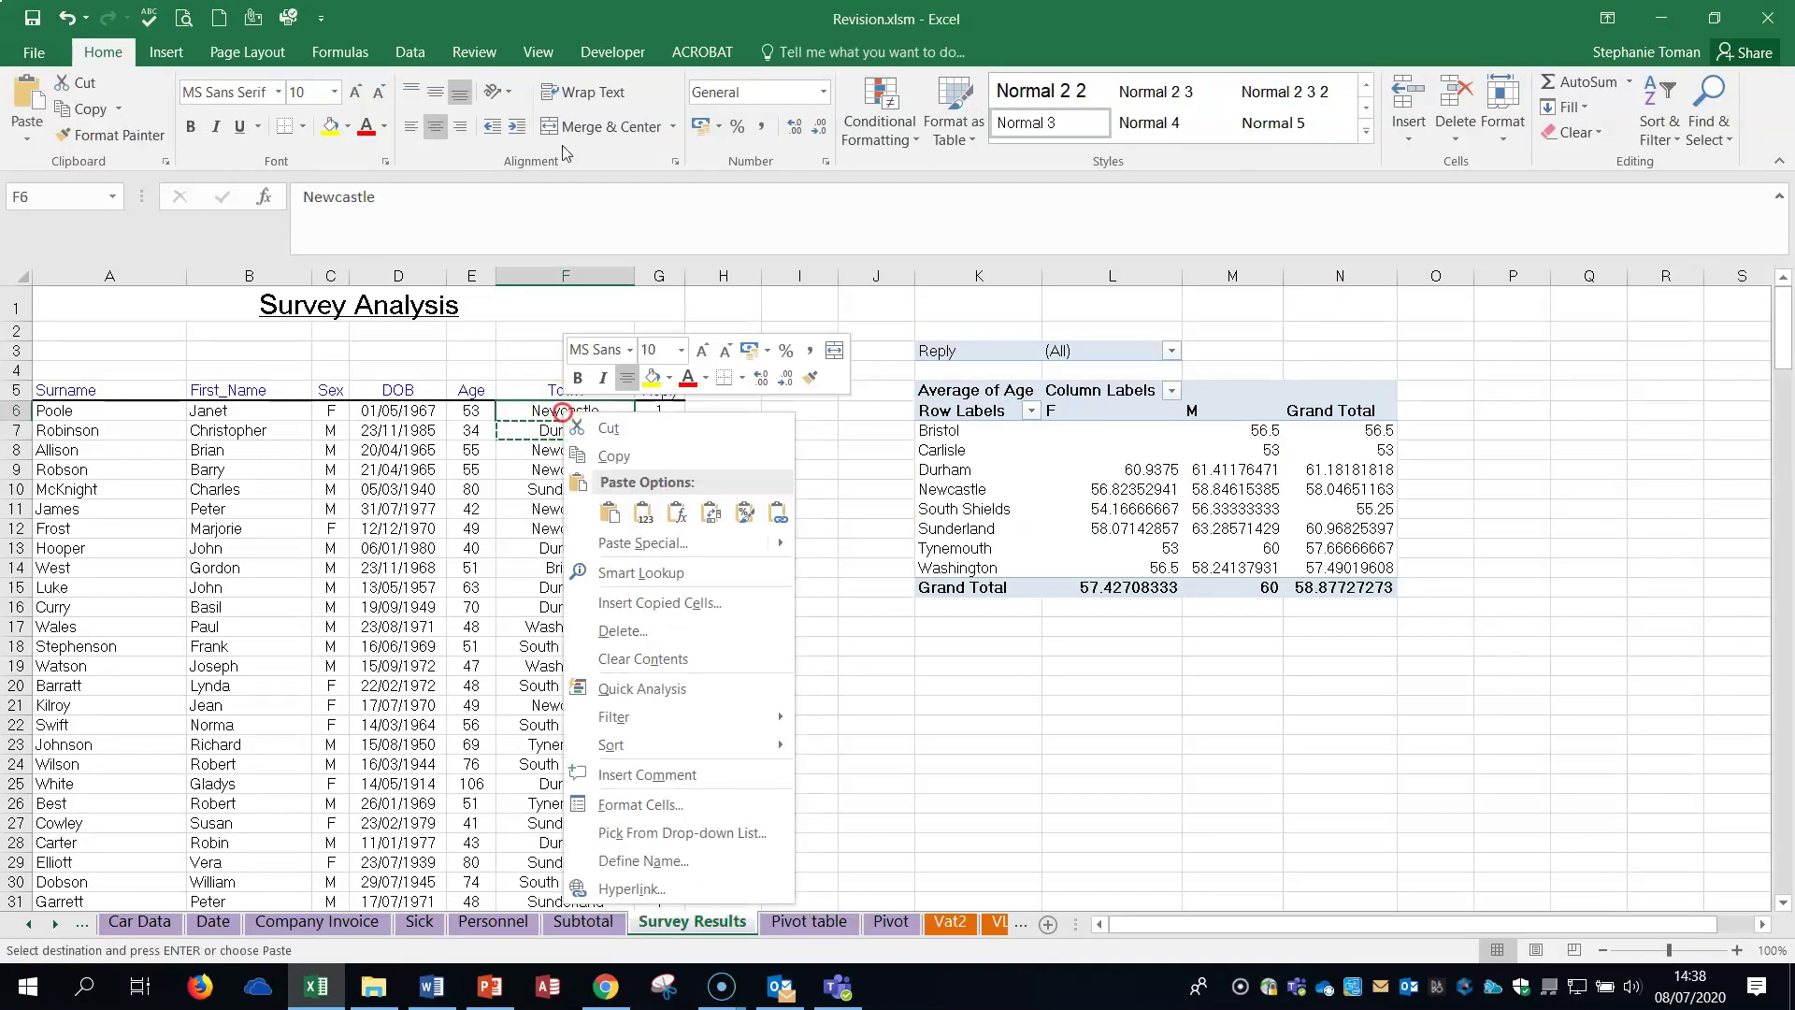
click(614, 508)
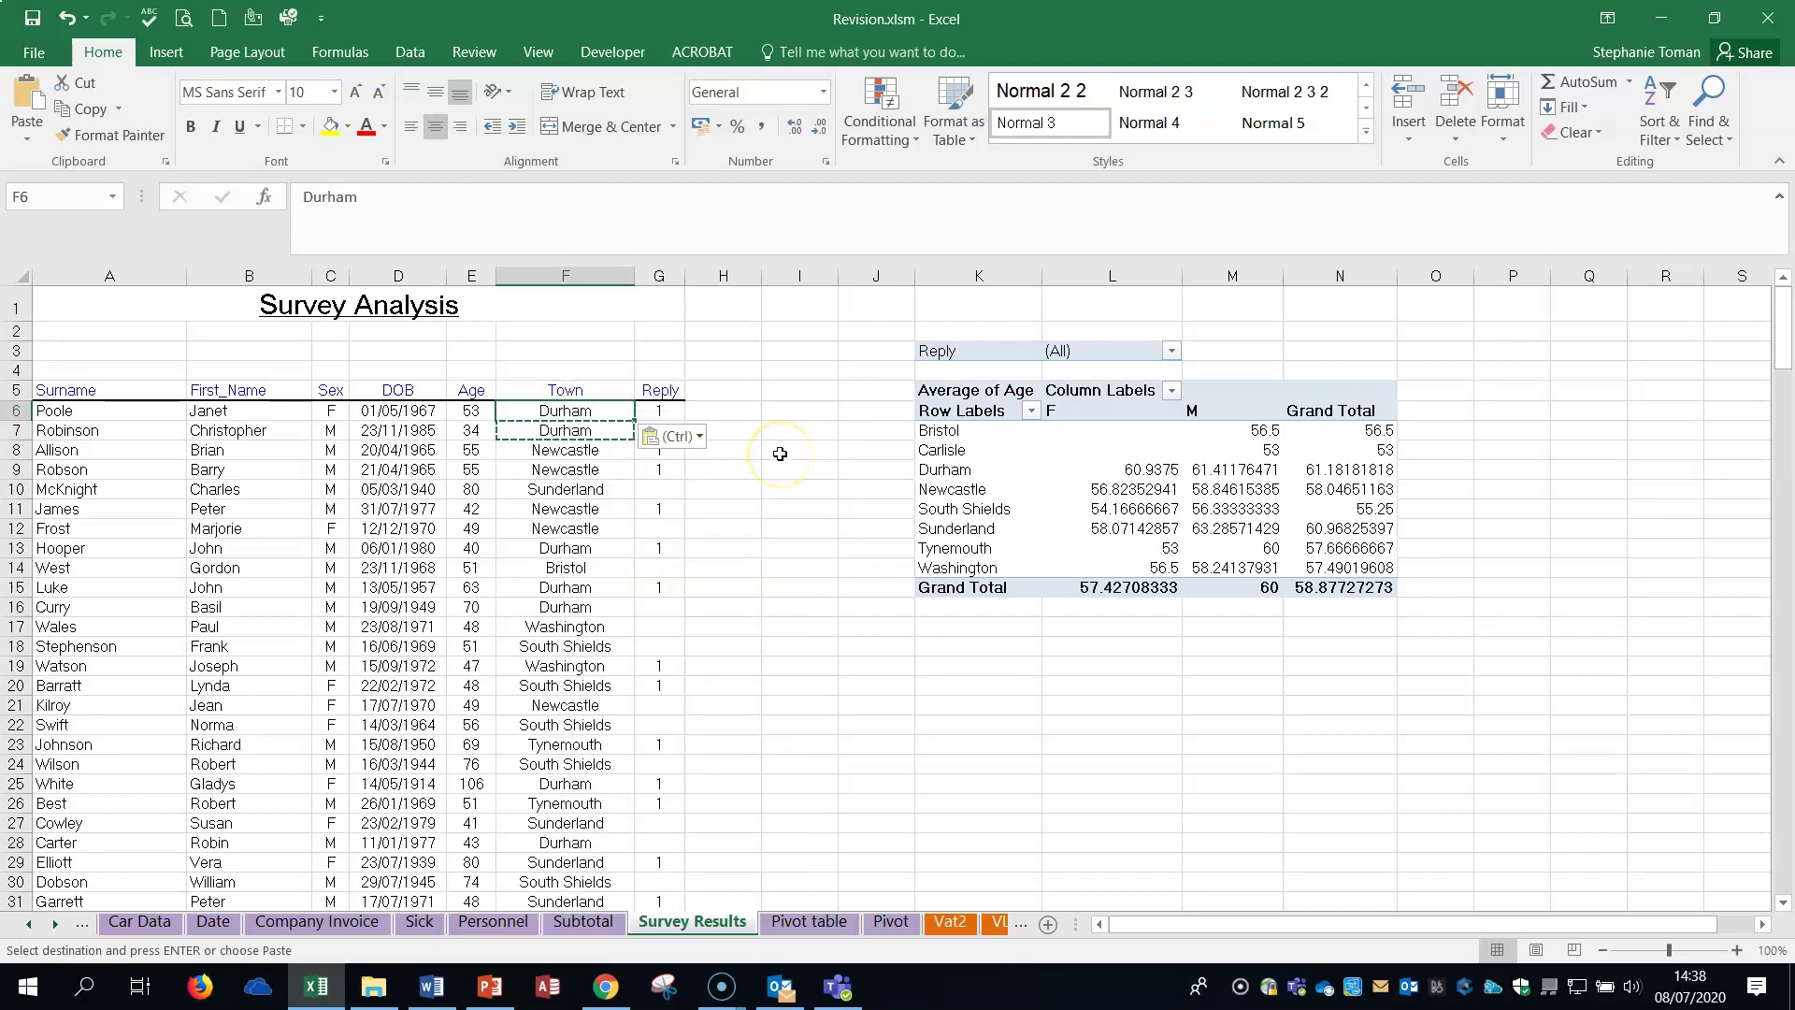
- Refresh the pivot table on the Survey Results worksheet to reflect the changed town entry
right_click(1031, 470)
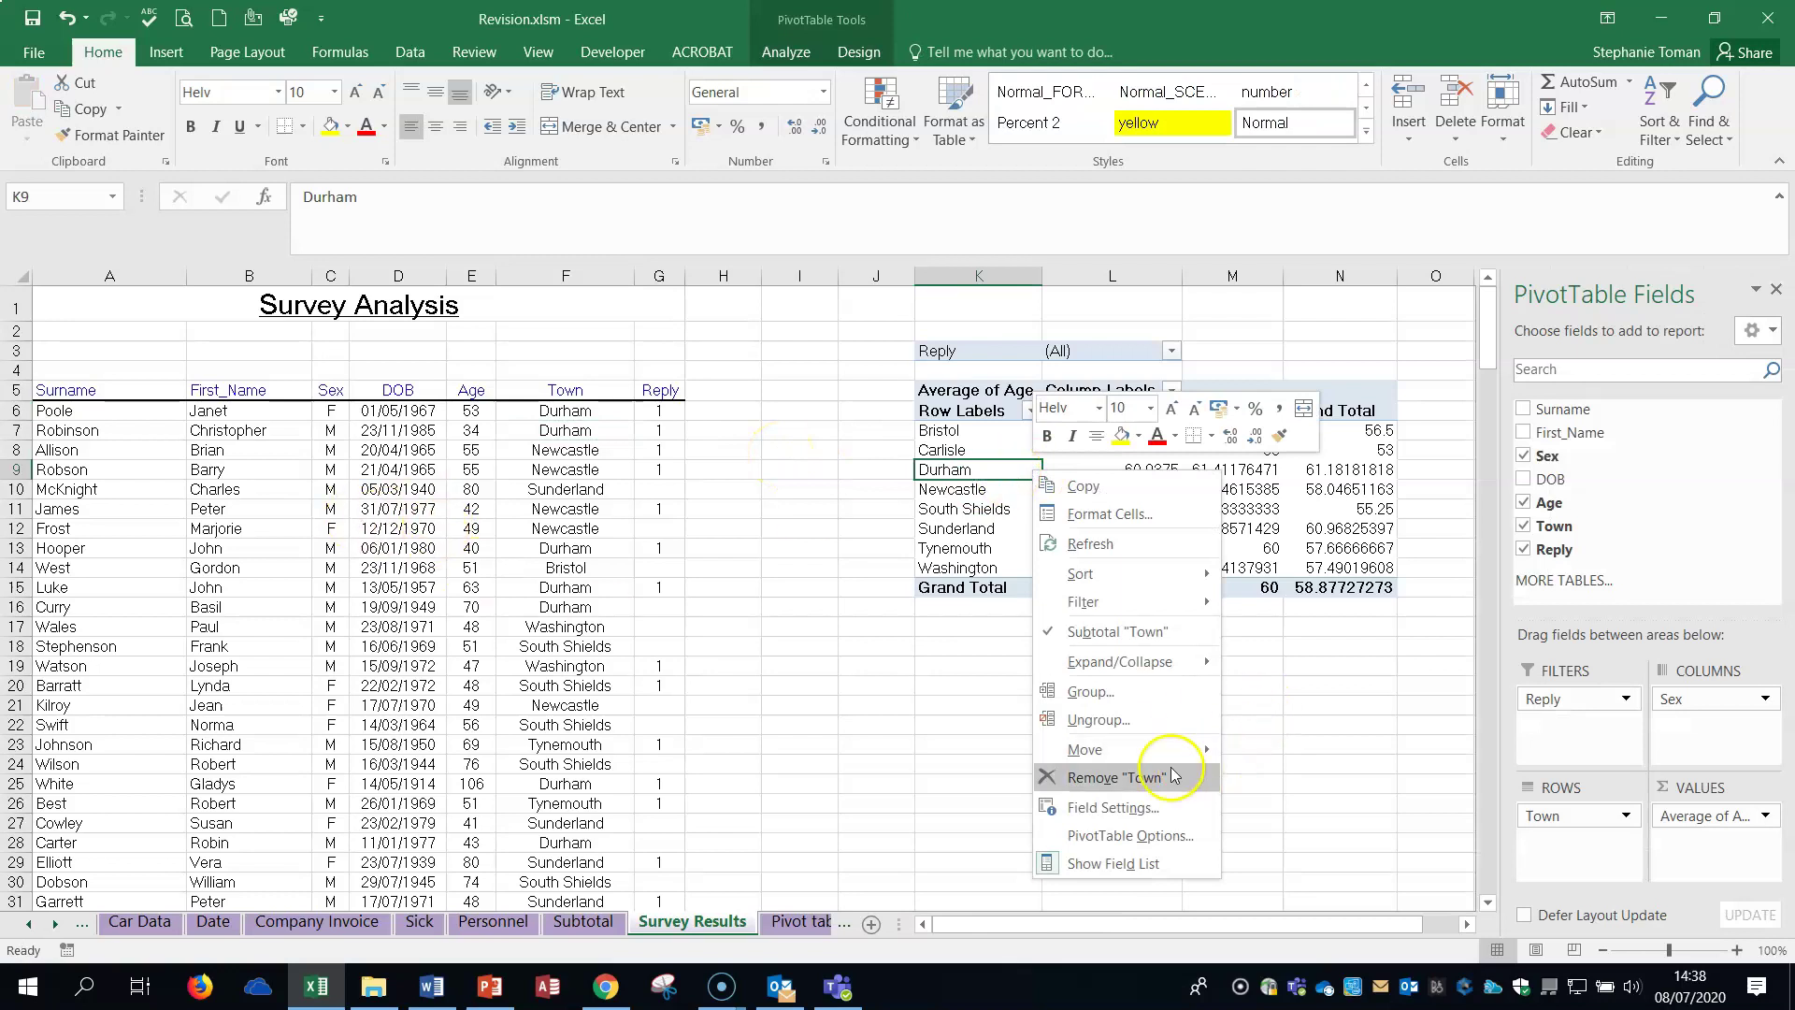
click(1117, 544)
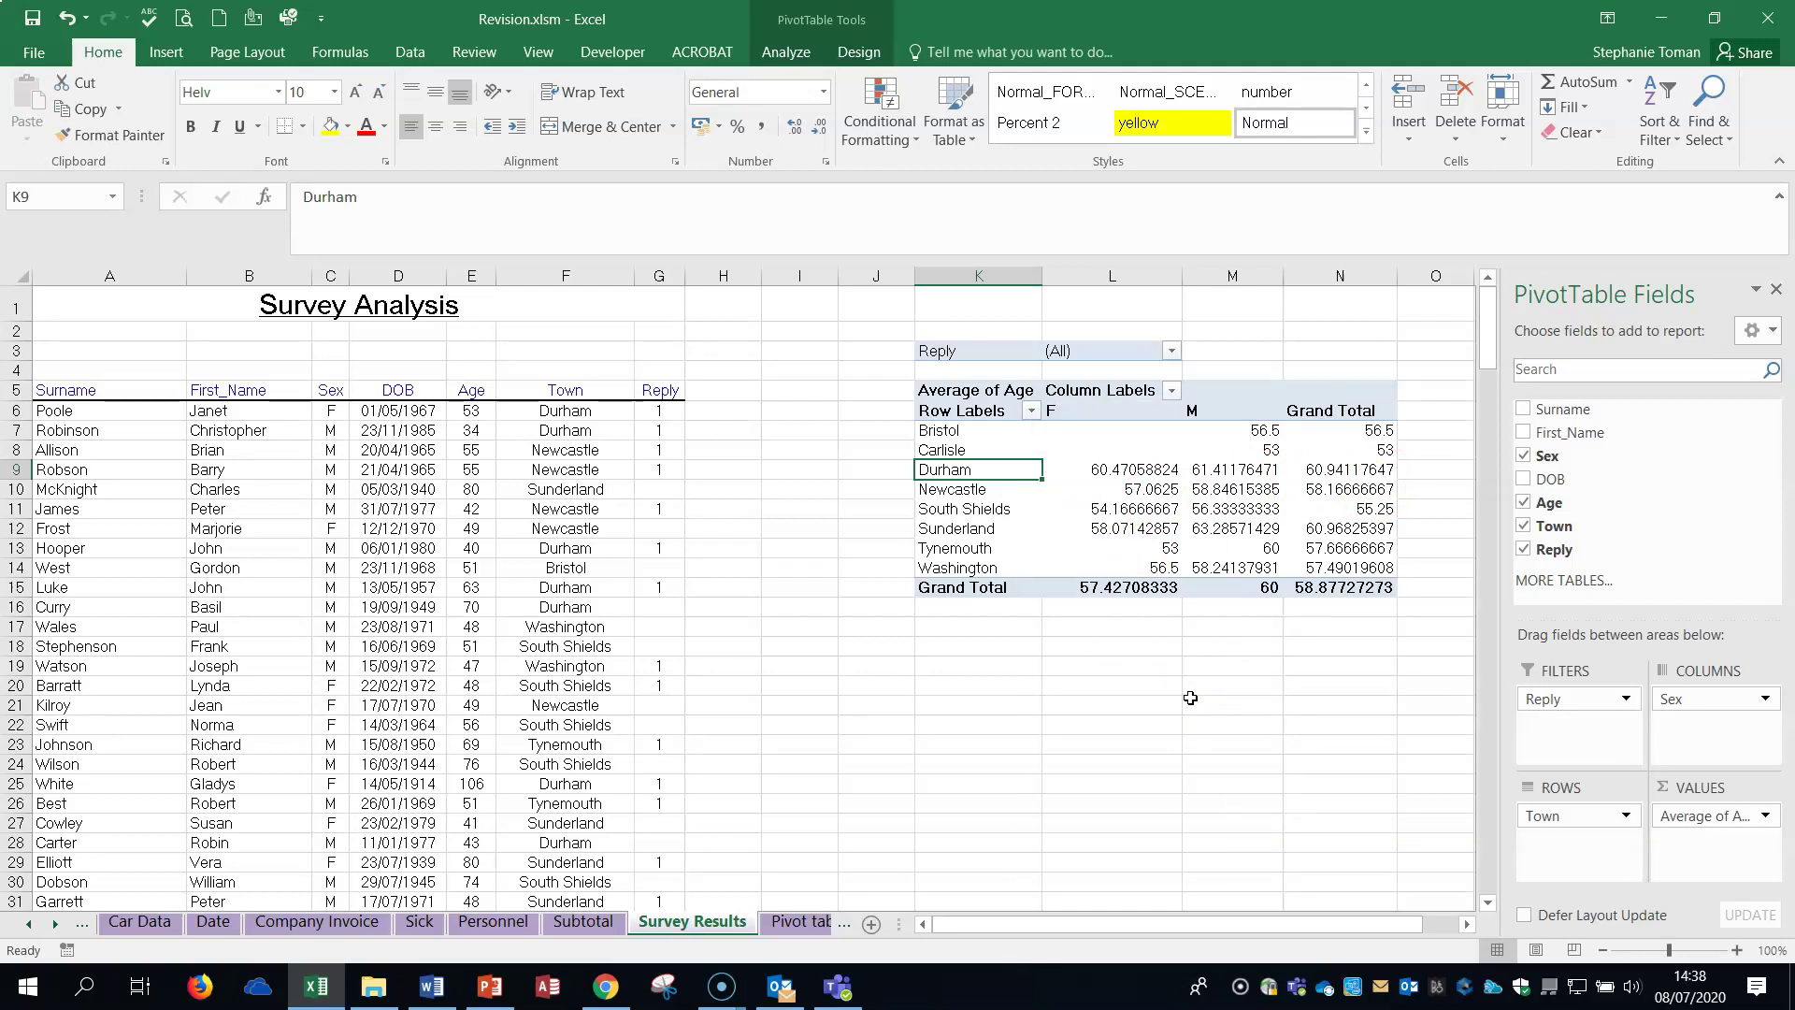
click(1218, 633)
- Open the Pivot table worksheet, read the Q27 instructions in the Word document and return to Excel
click(796, 922)
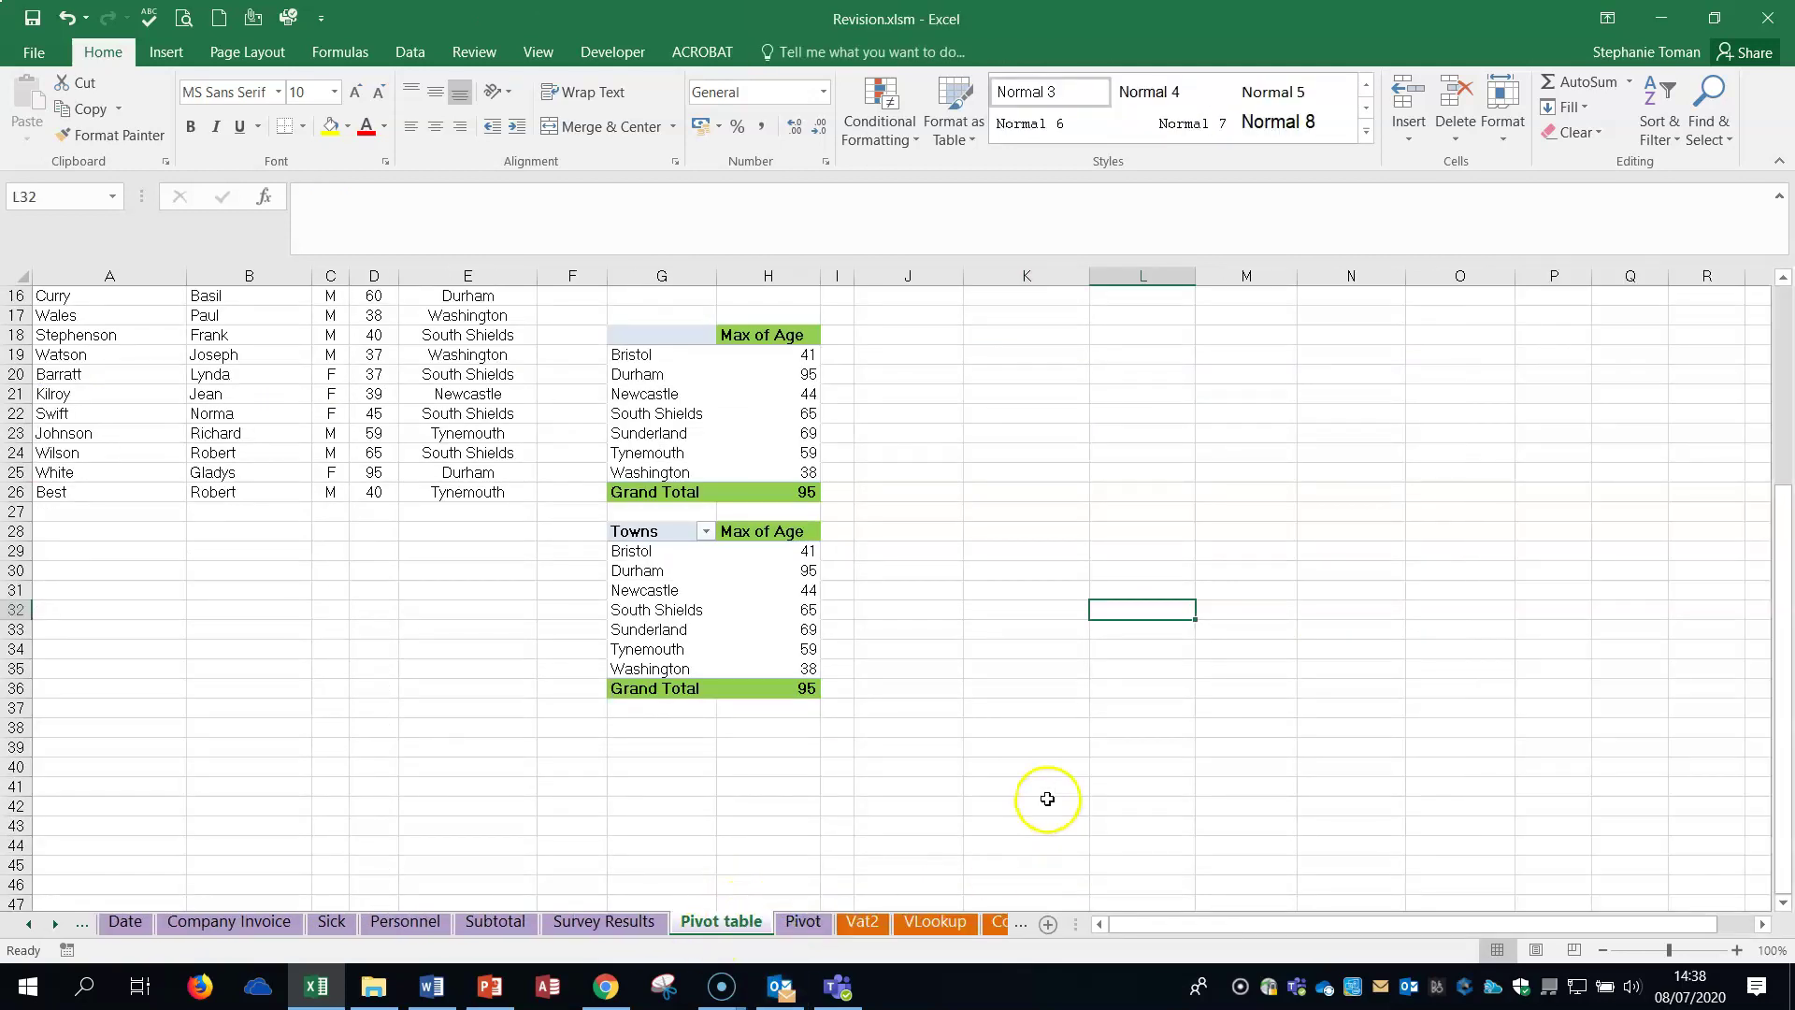
scroll(1047, 797, up, 3)
scroll(1047, 798, up, 2)
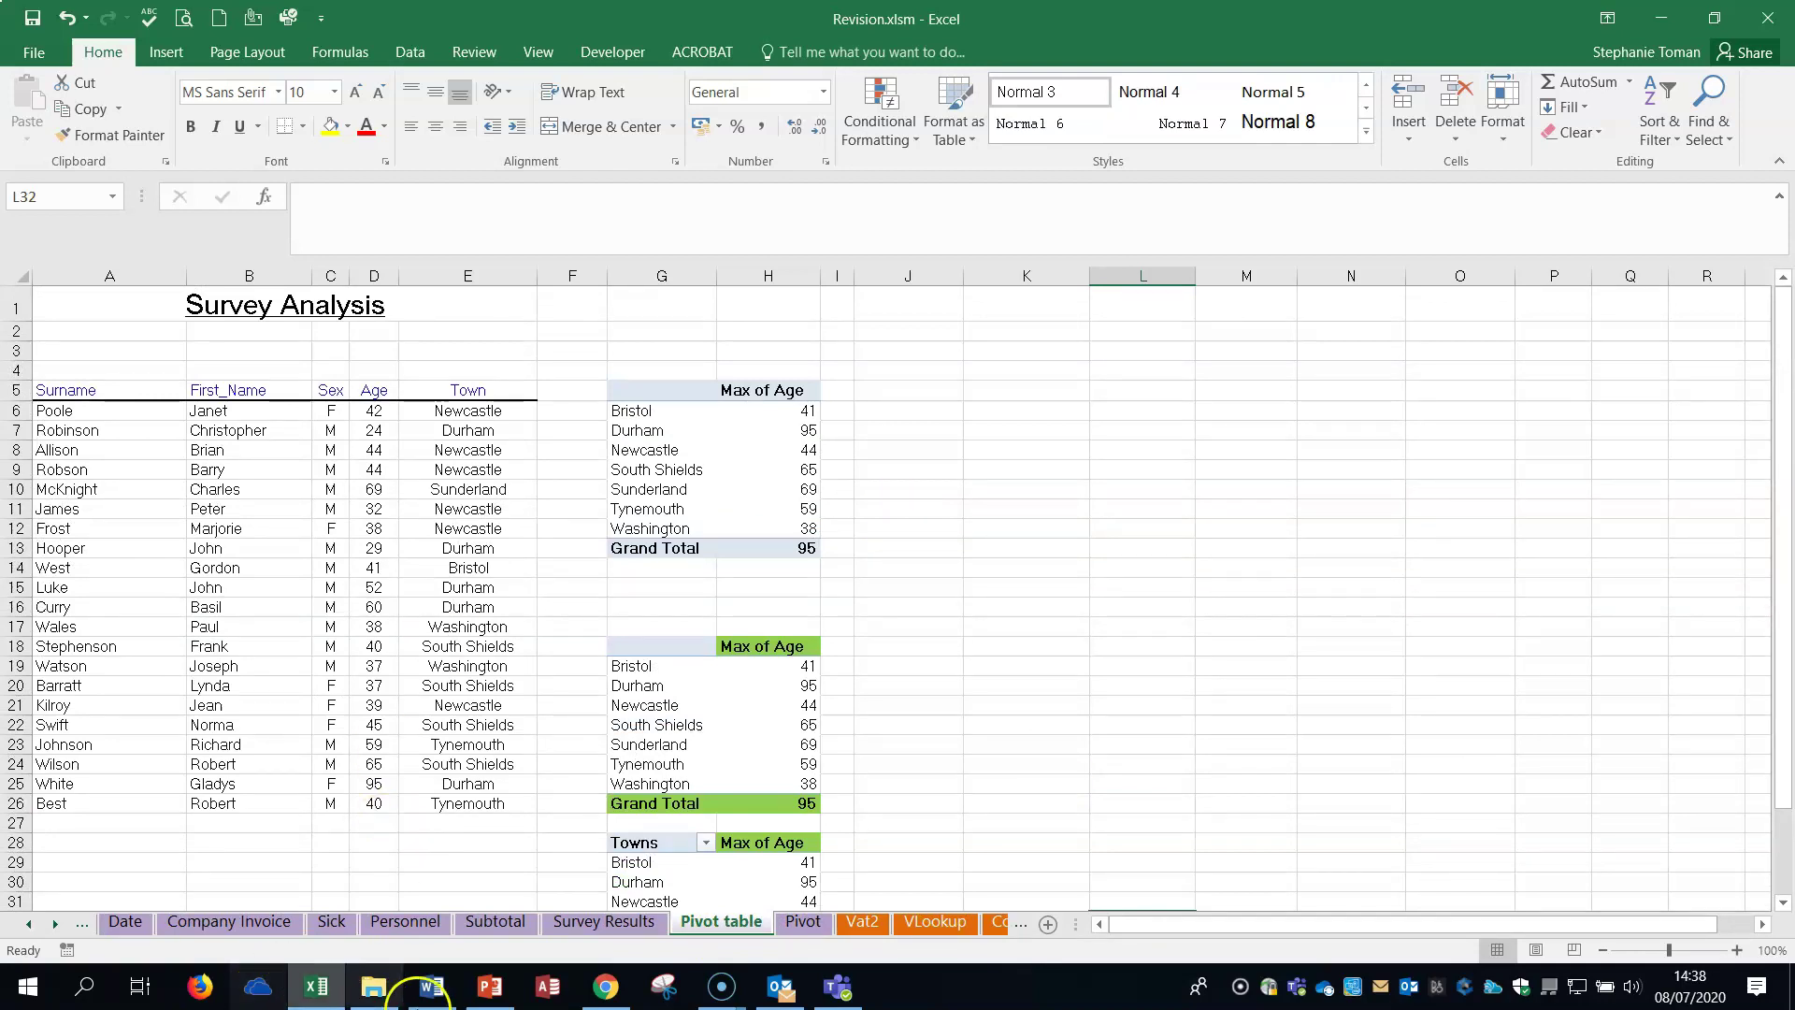
click(433, 986)
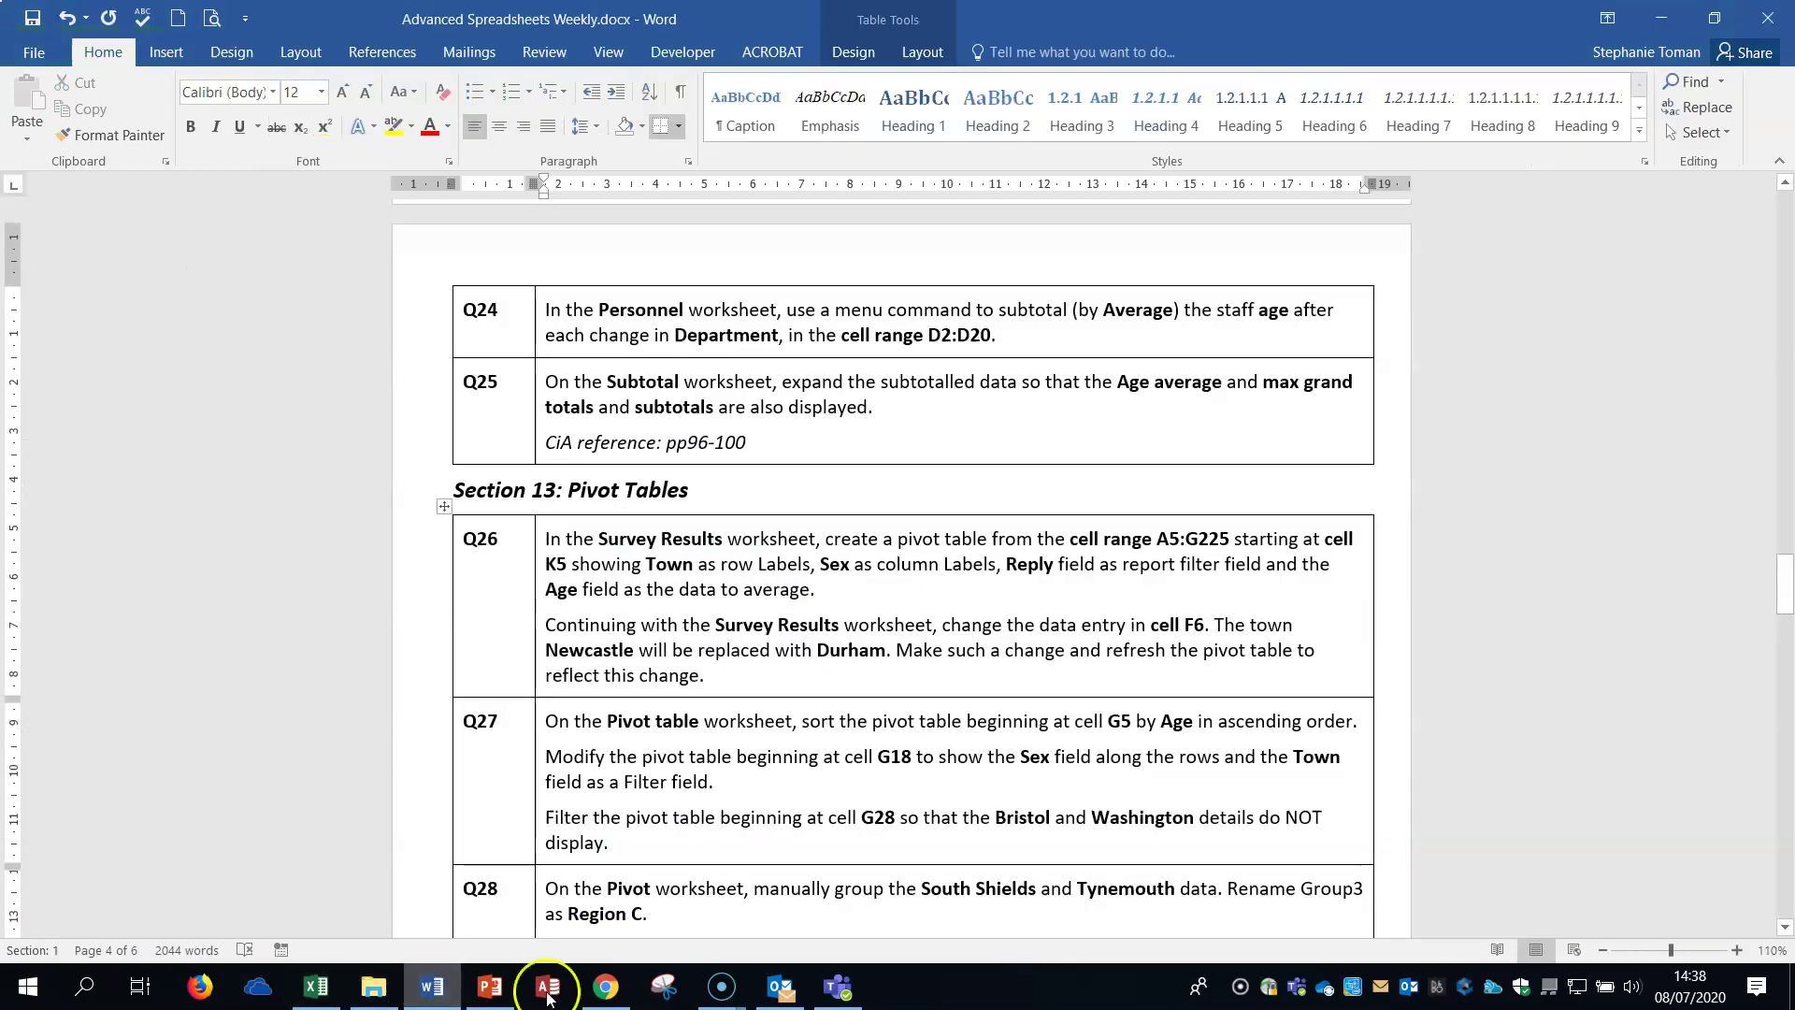
scroll(988, 604, down, 3)
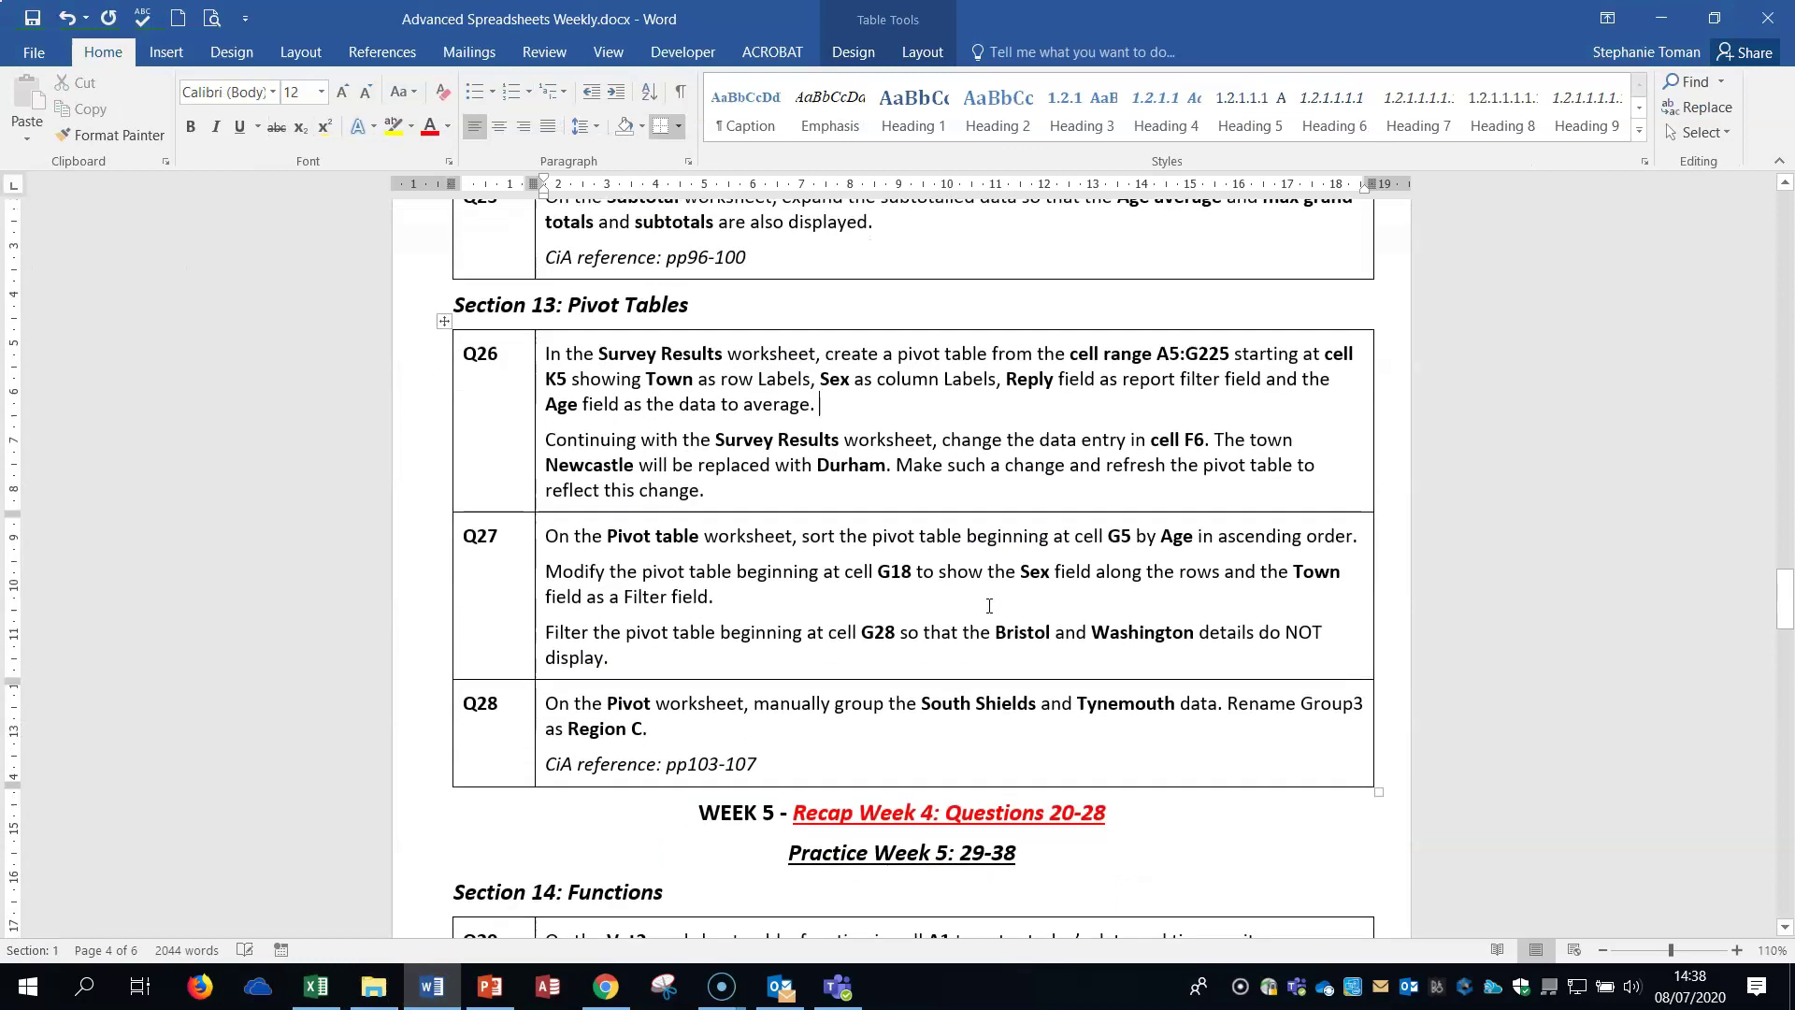
click(700, 552)
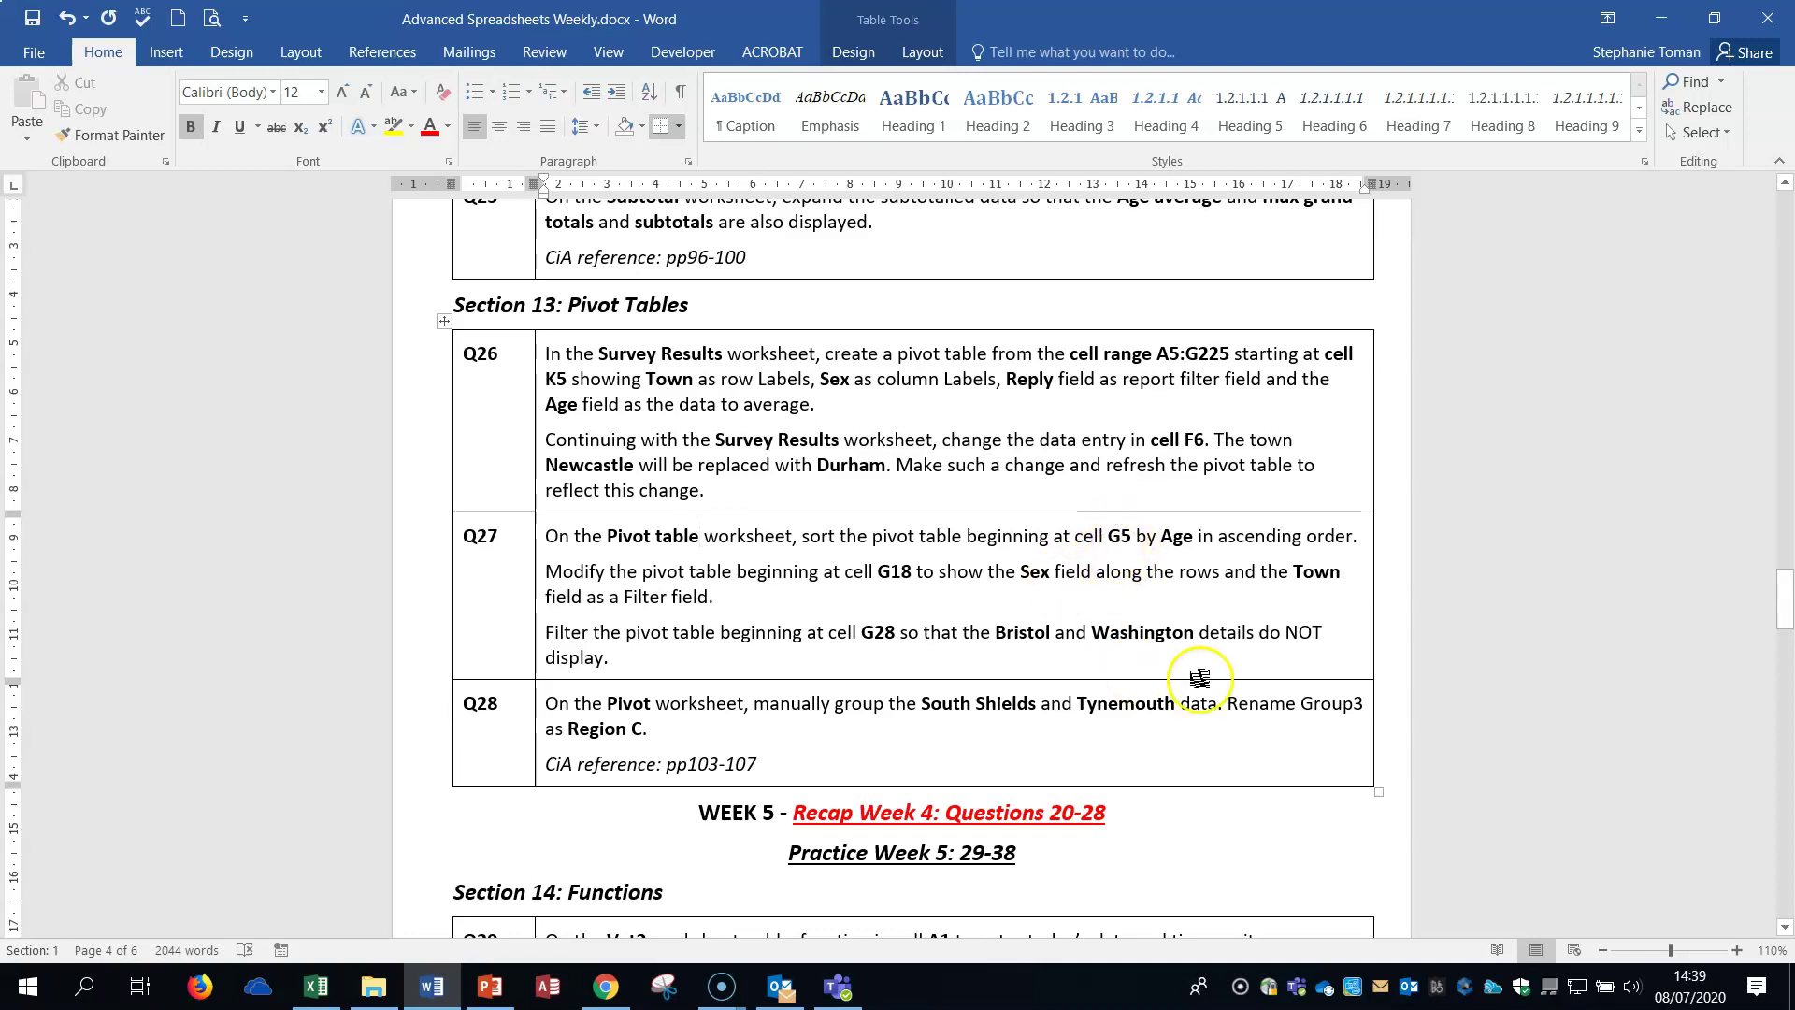
click(1660, 18)
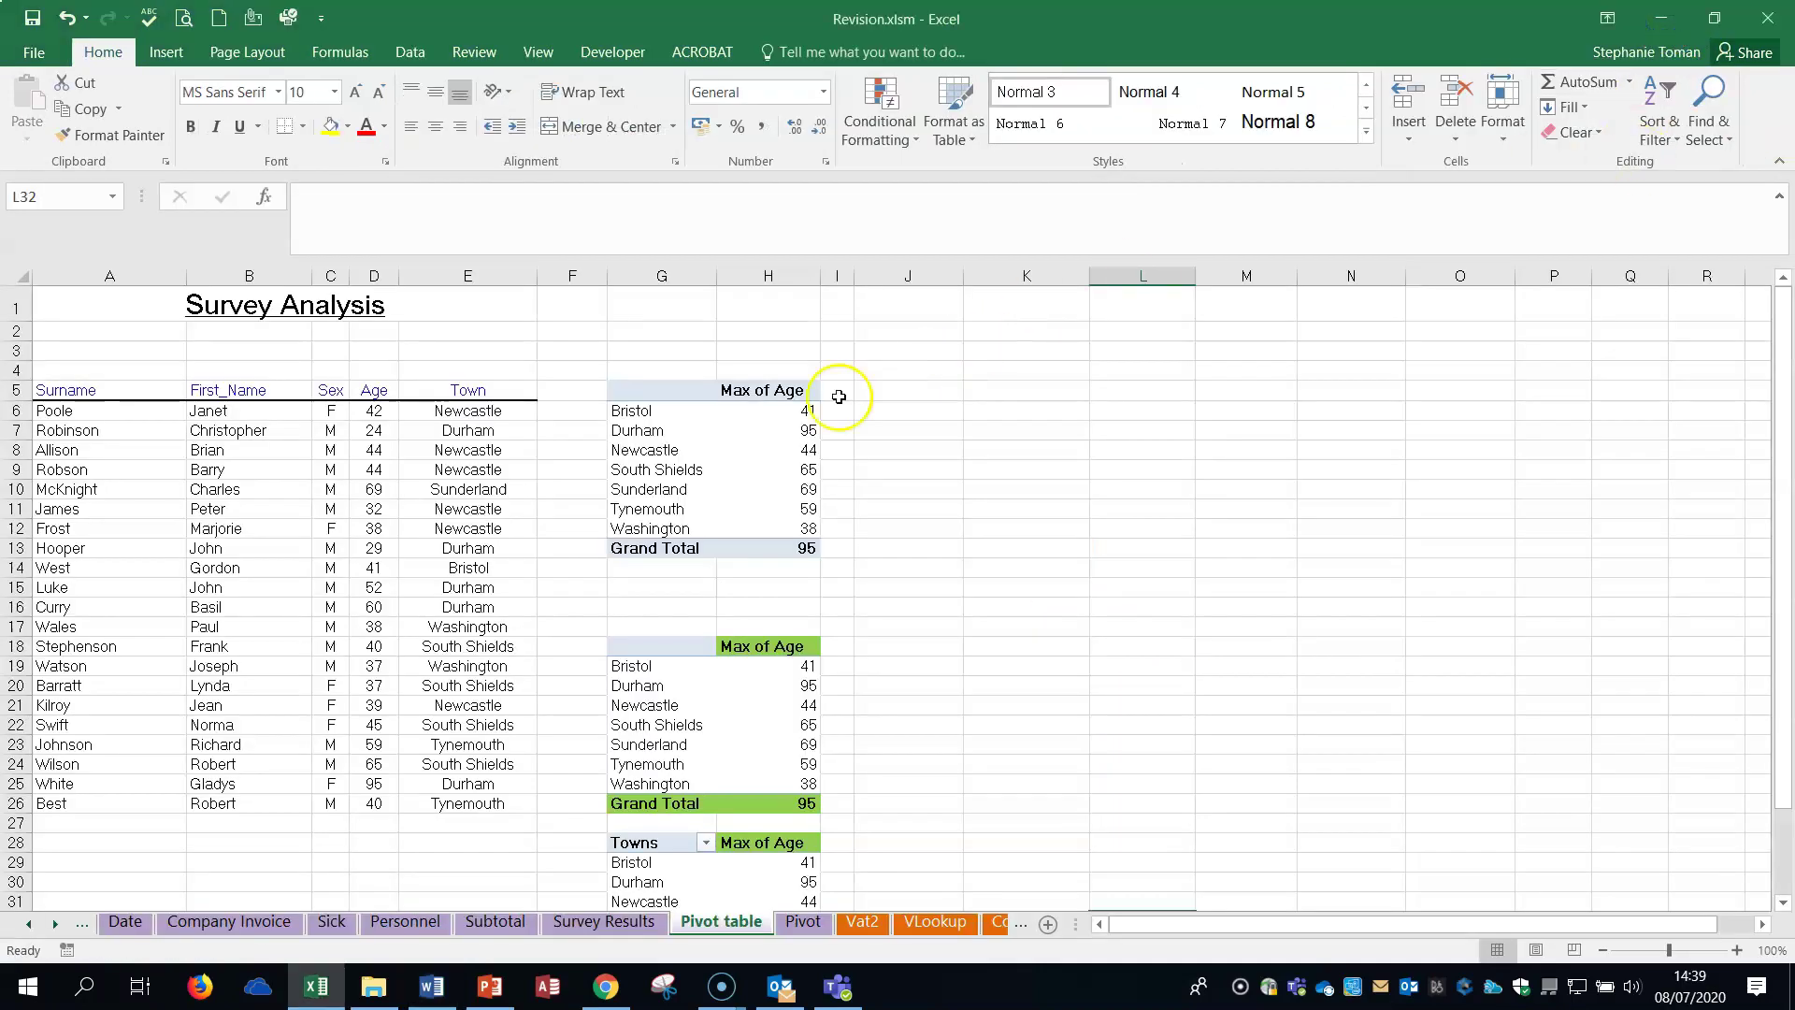
- Sort the pivot table beginning at cell G5 by Max of Age from smallest to largest
click(779, 411)
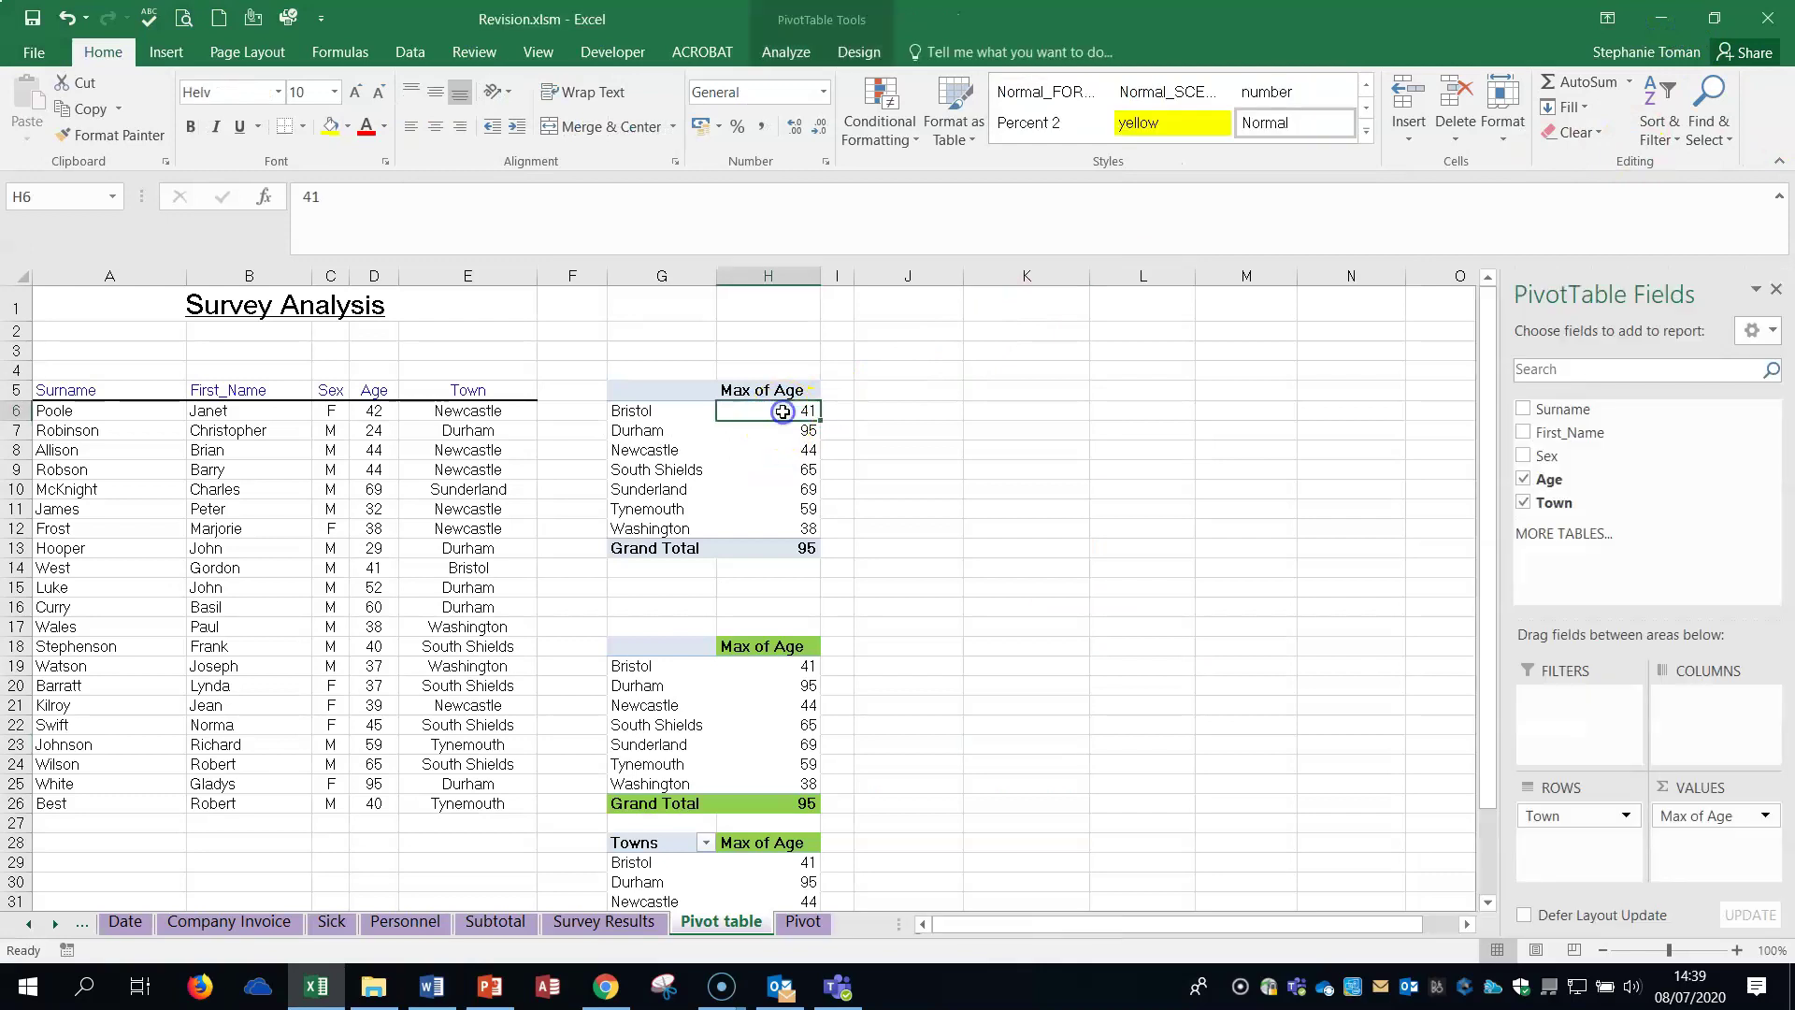
click(1663, 131)
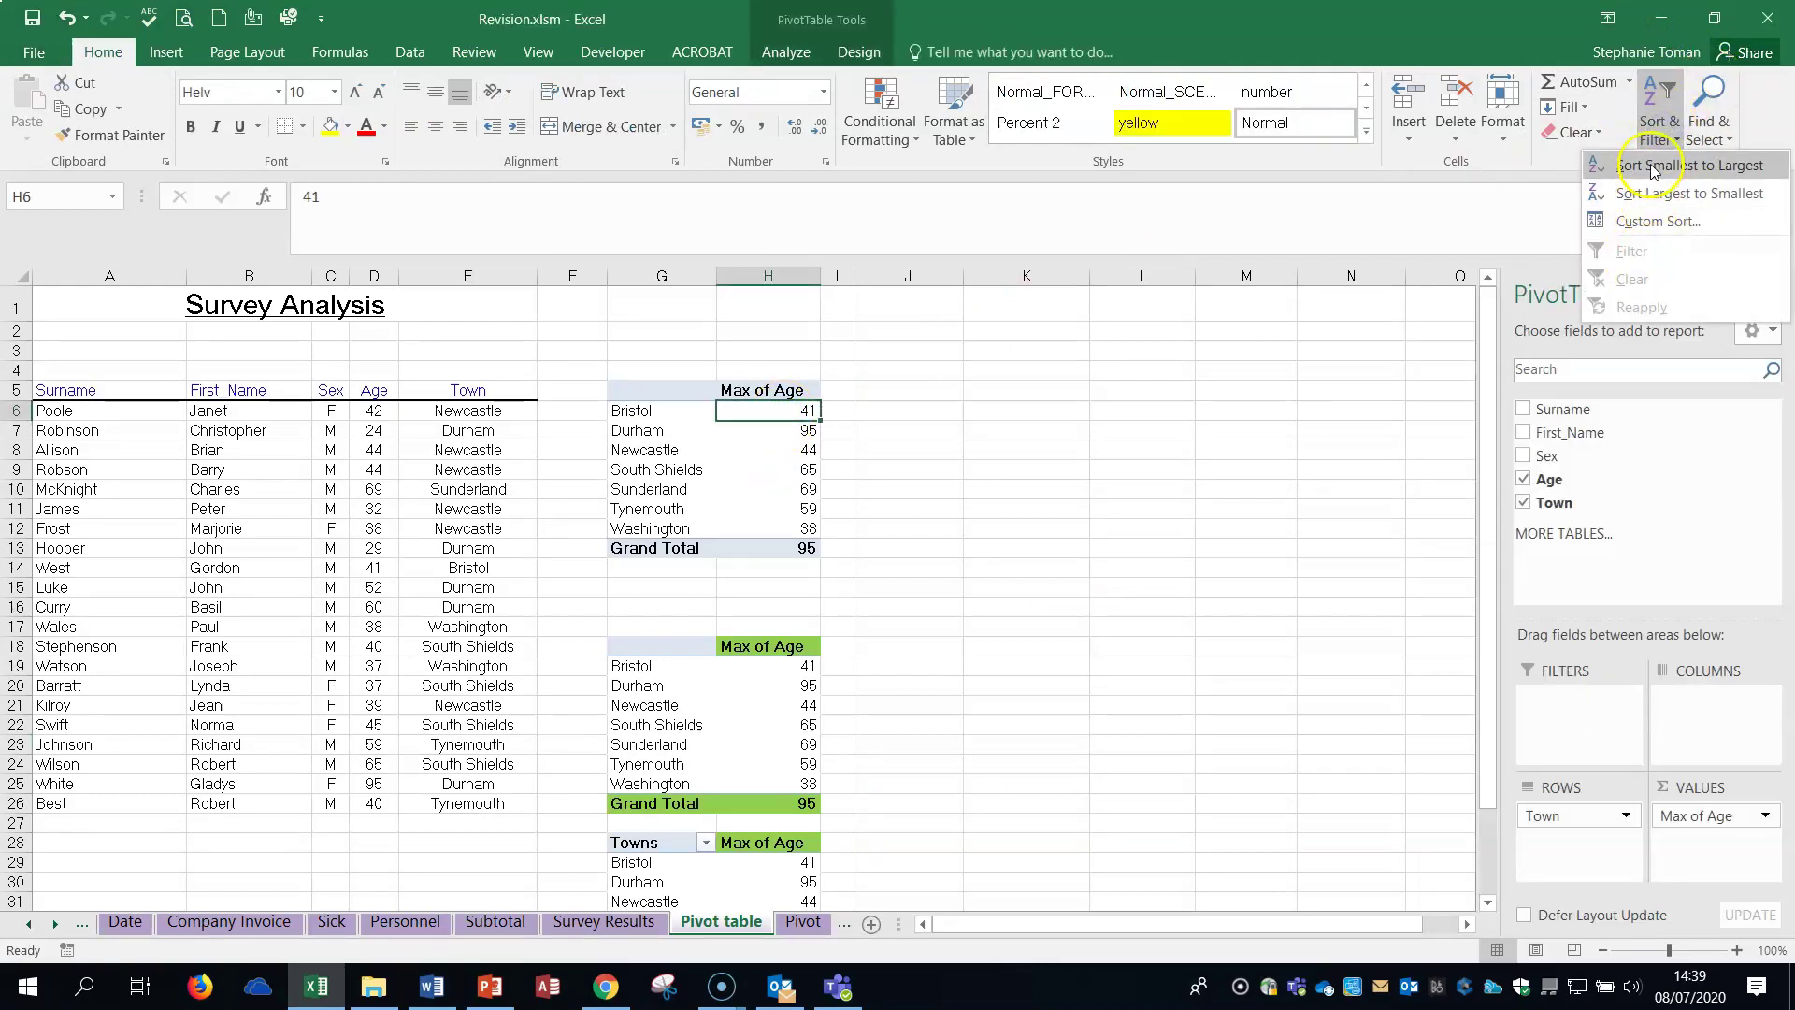
click(1651, 167)
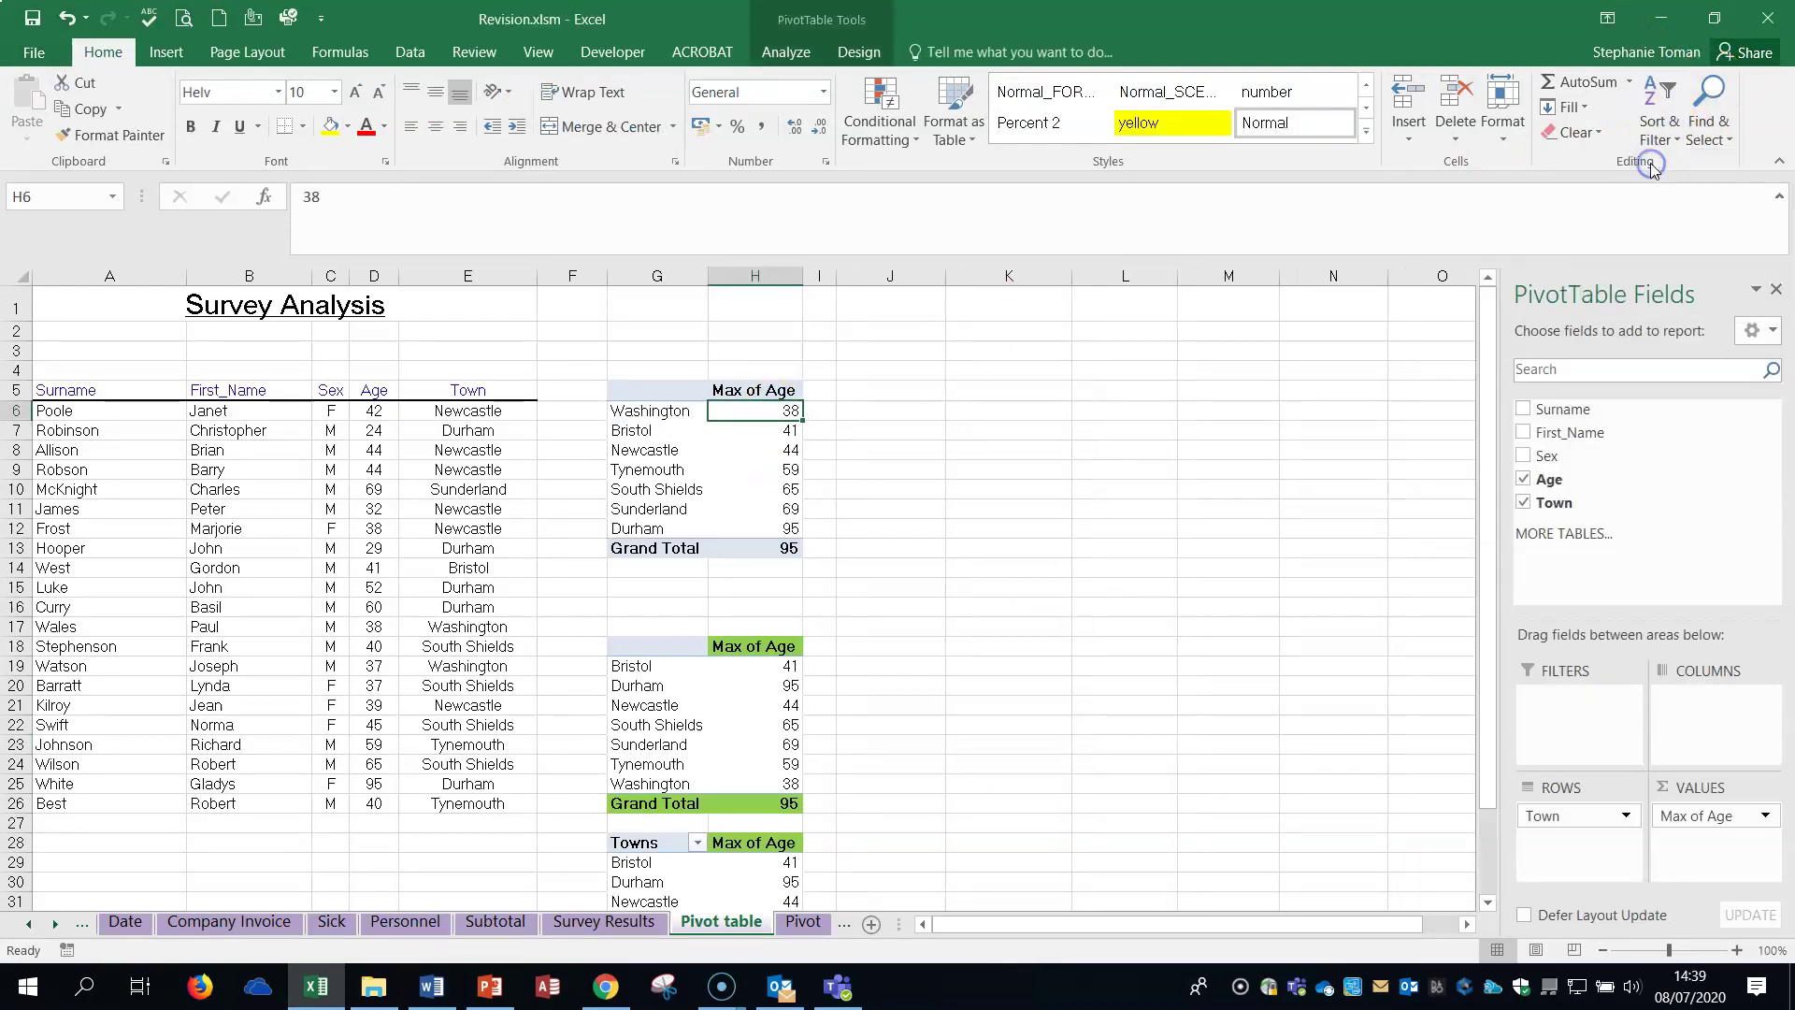
click(1207, 452)
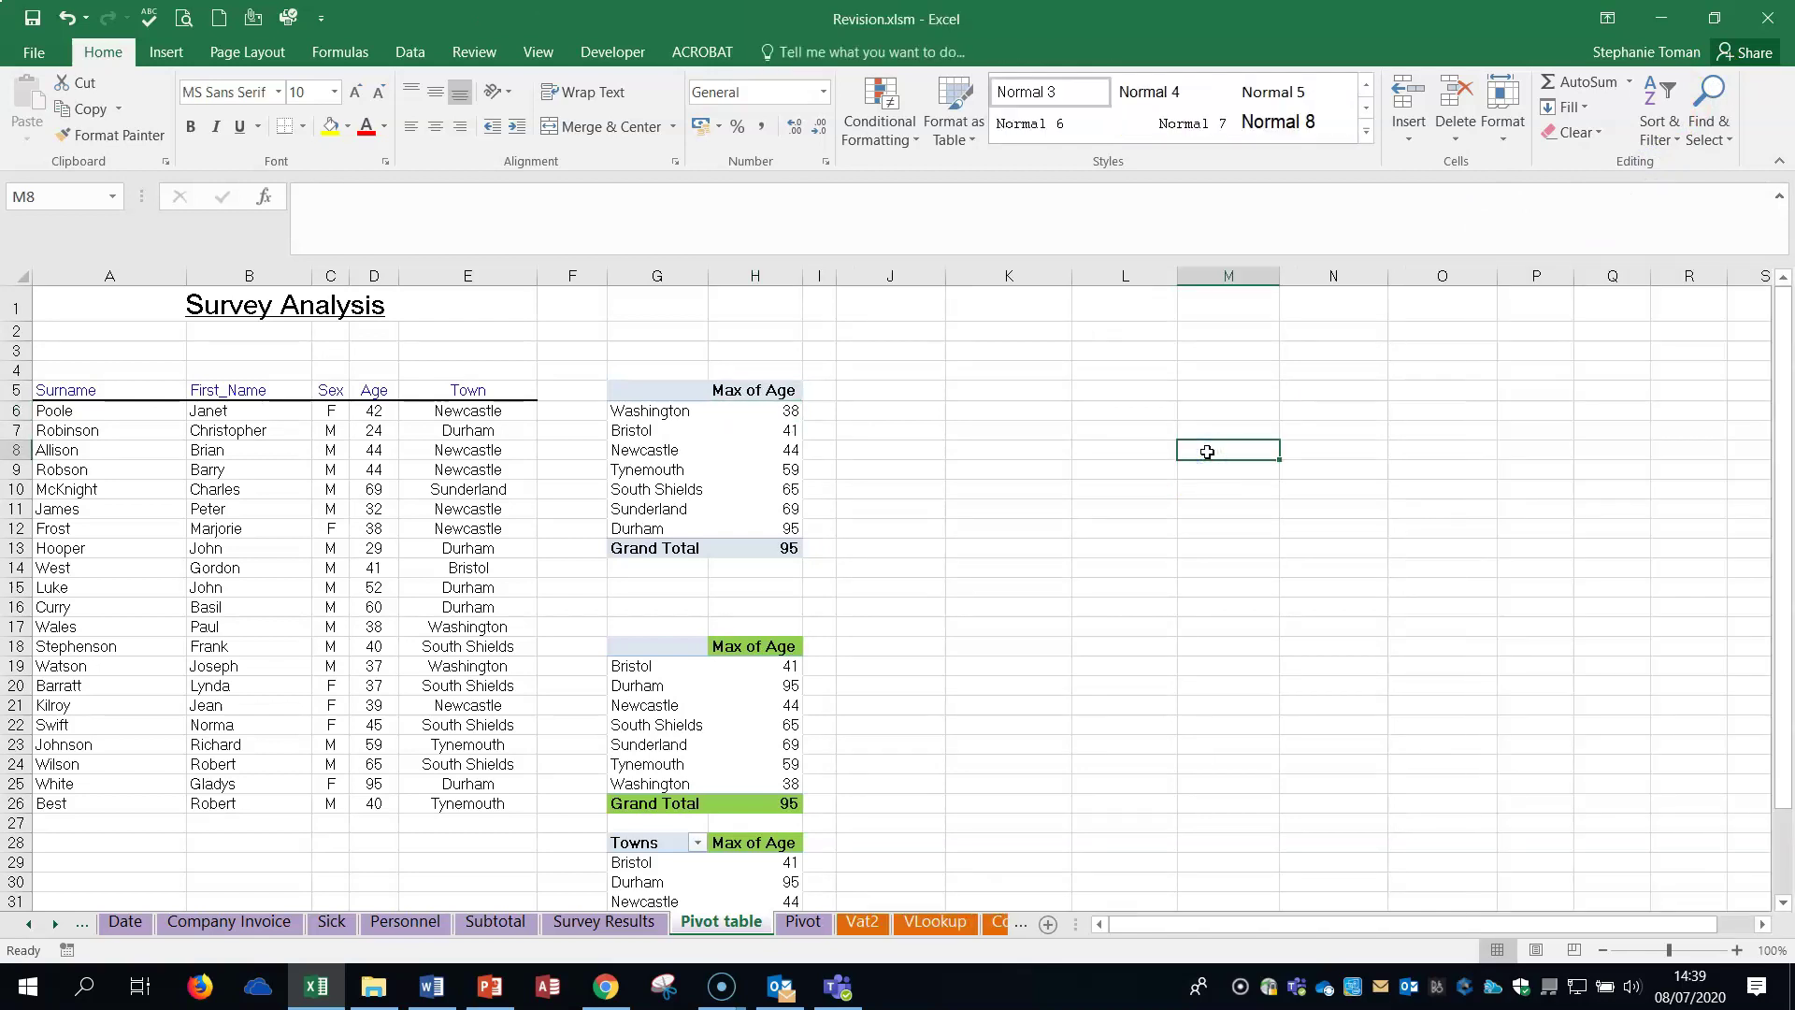
- Check Q27 in Word, then rearrange the pivot table at G18 with Town as report filter and Sex as rows
scroll(1207, 451, down, 1)
click(434, 993)
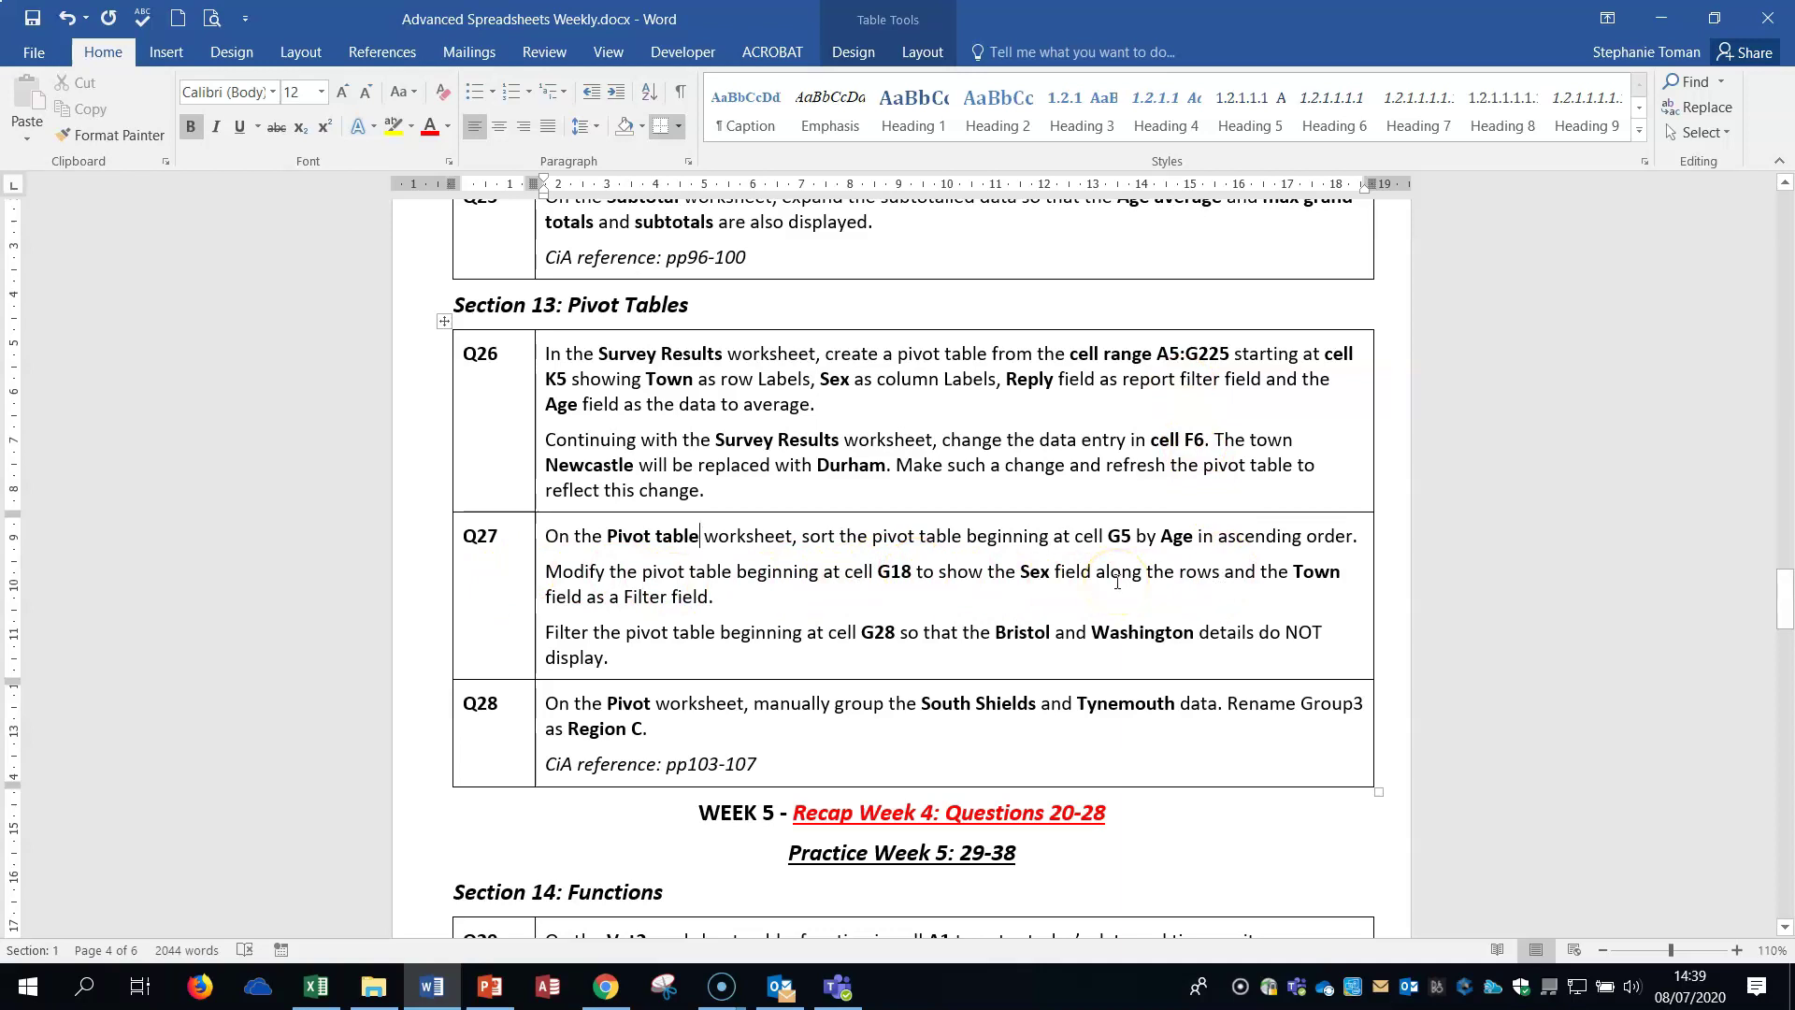
click(1660, 18)
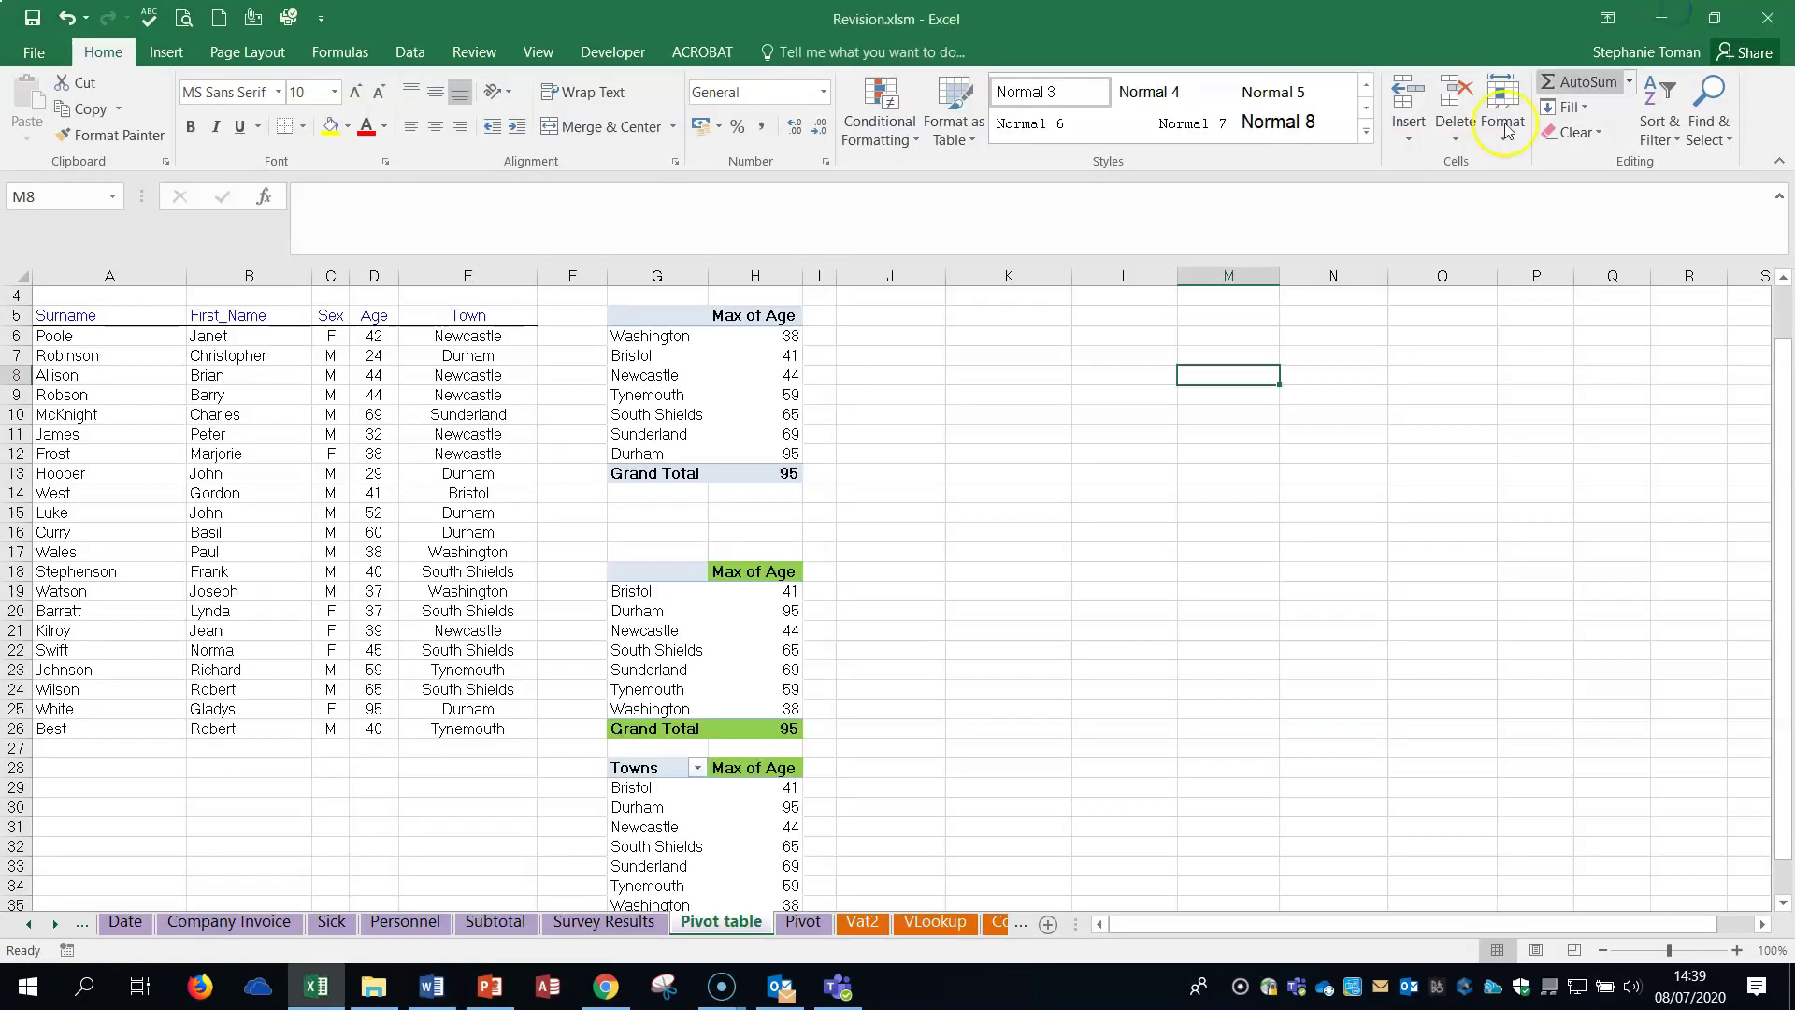
click(646, 571)
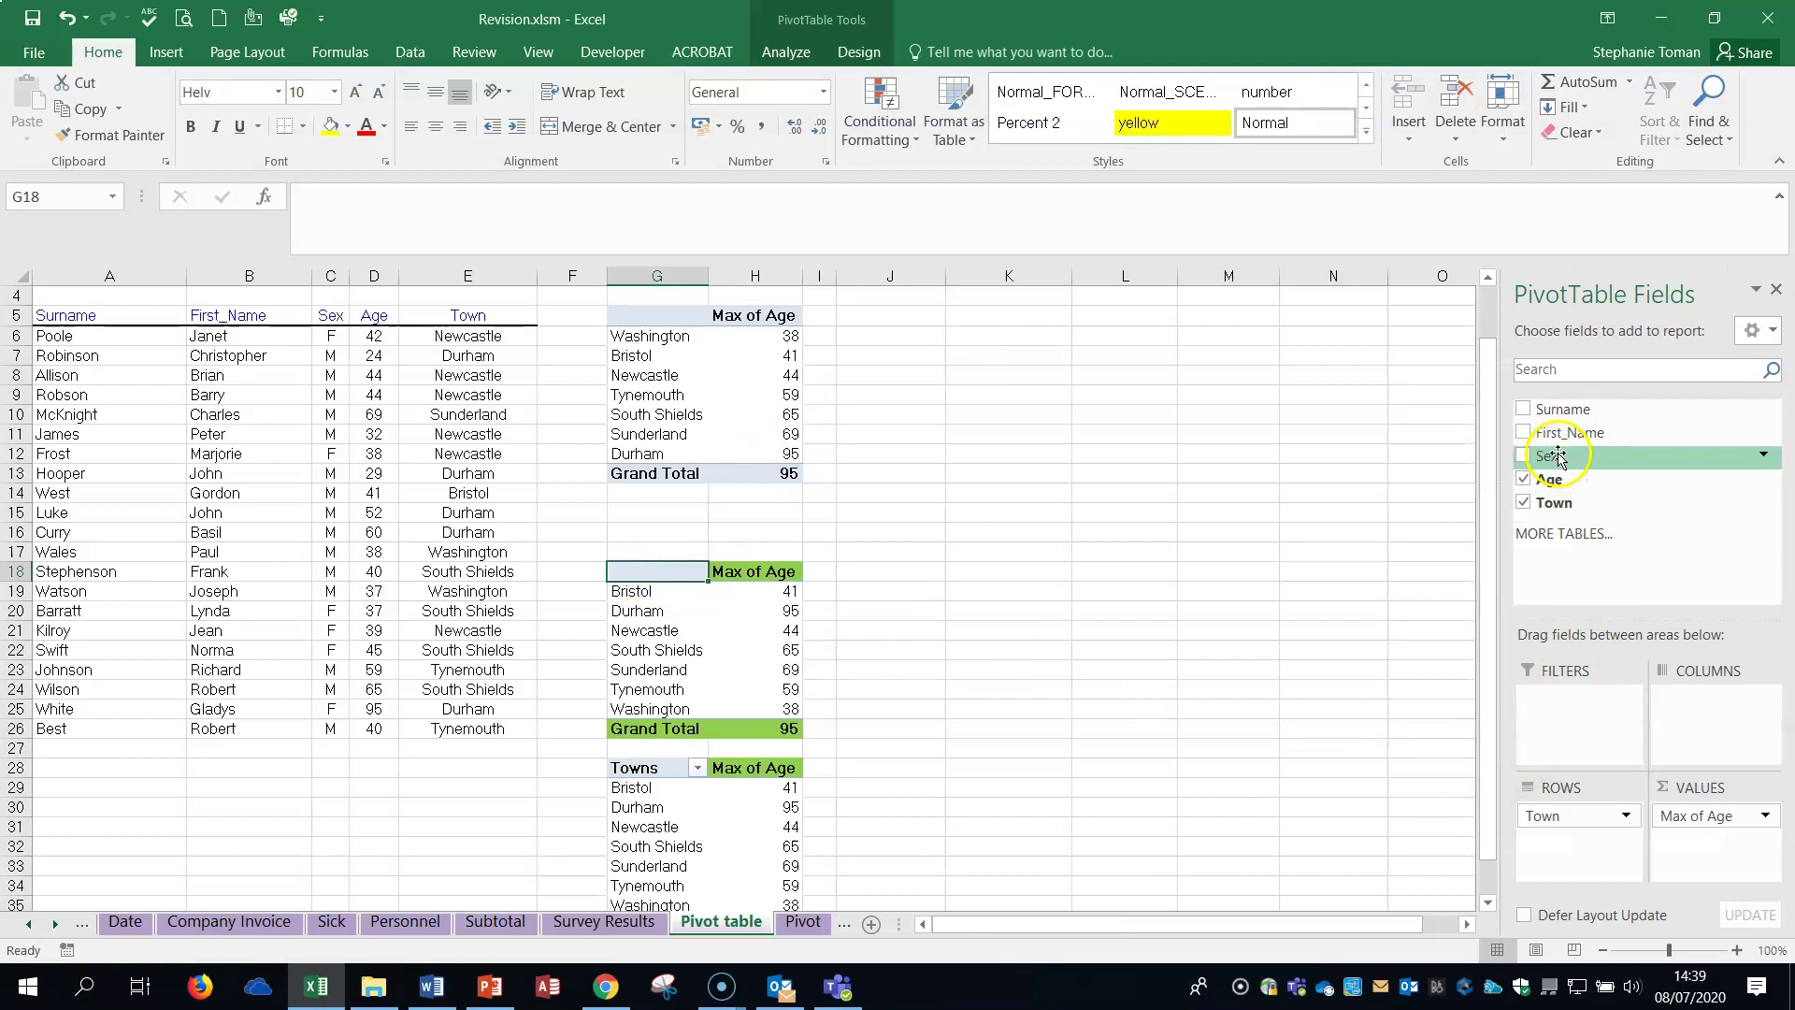
drag(1543, 815, 1559, 715)
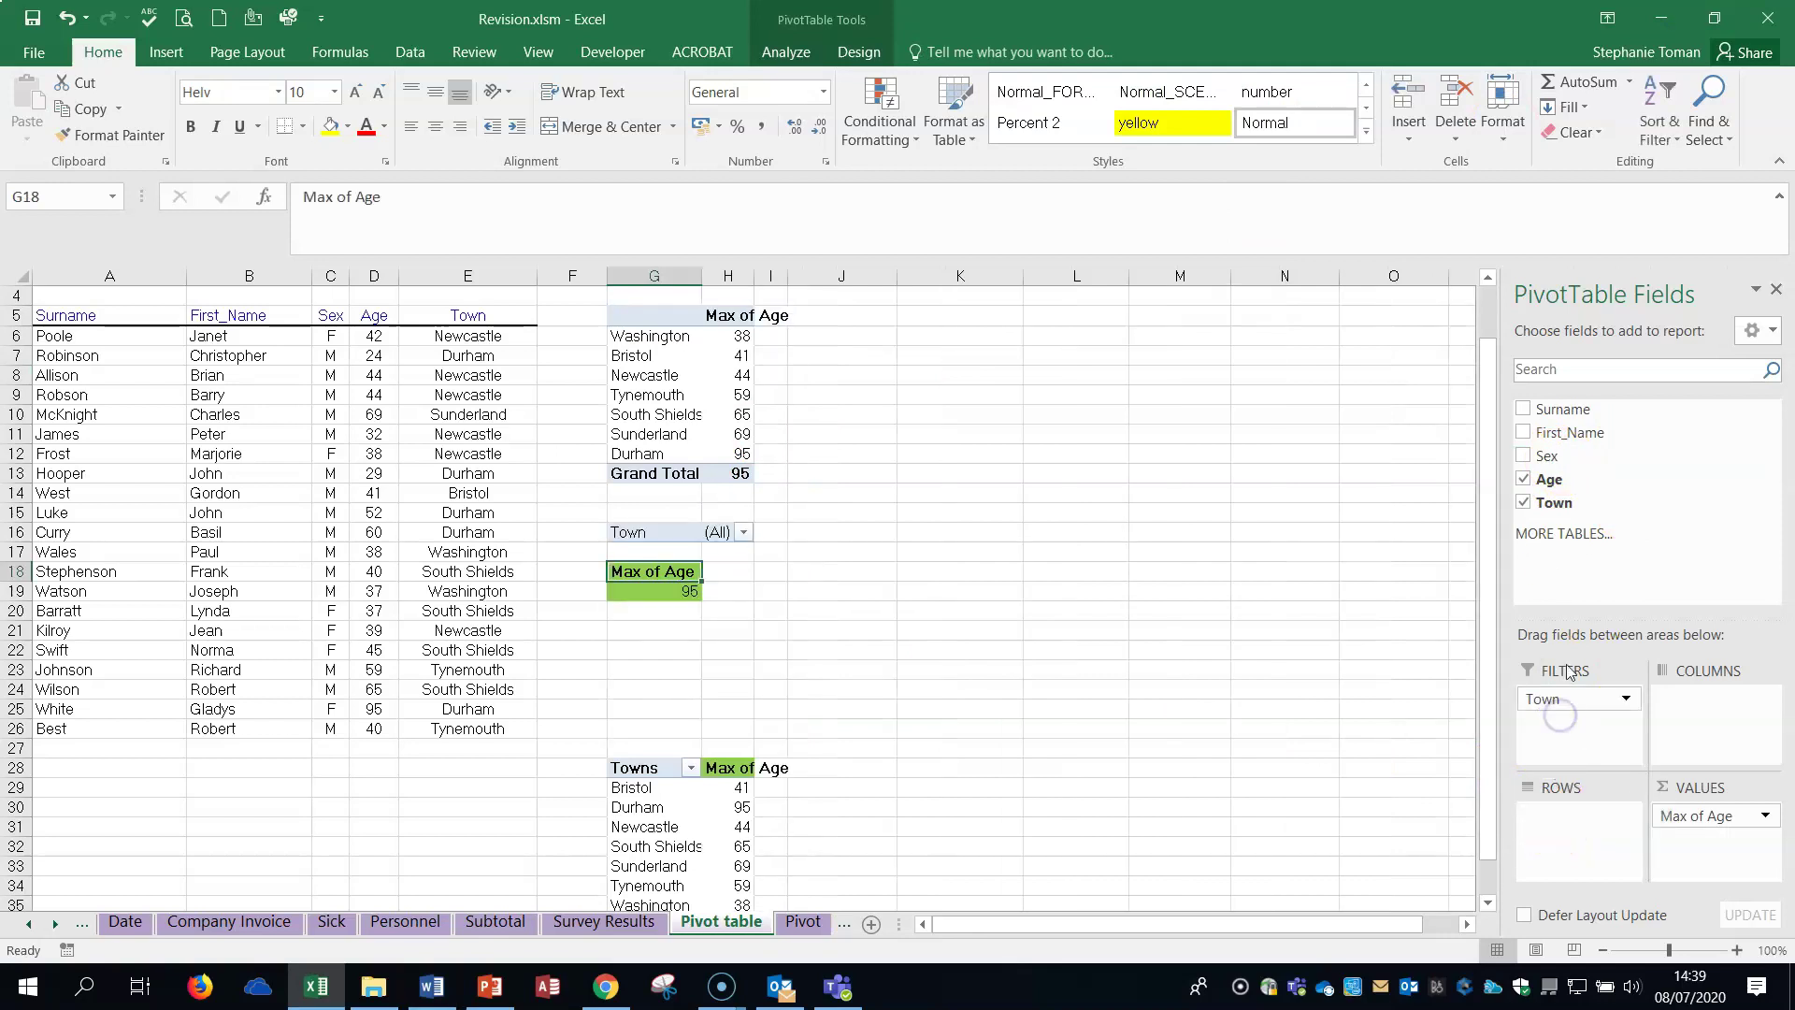
drag(1552, 458, 1579, 844)
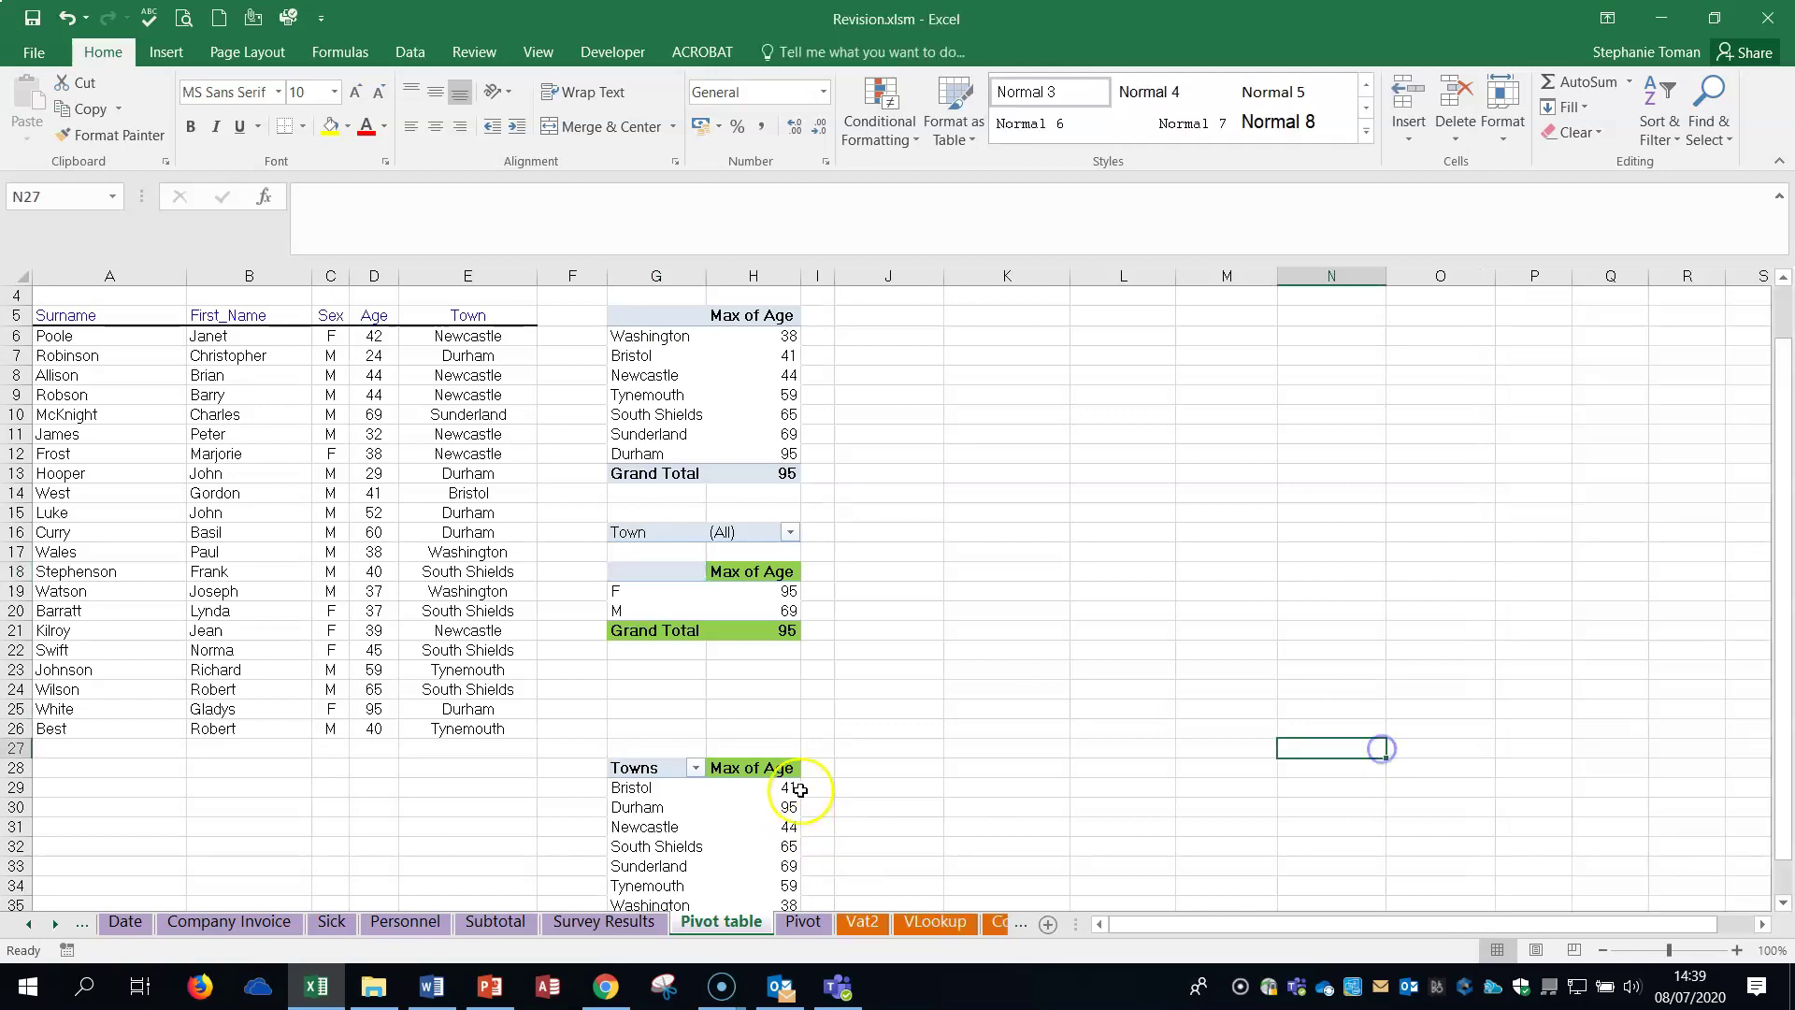
- Recheck Q27 in Word and filter the Towns pivot table at G28 to exclude Bristol and Washington
scroll(823, 766, down, 1)
click(633, 706)
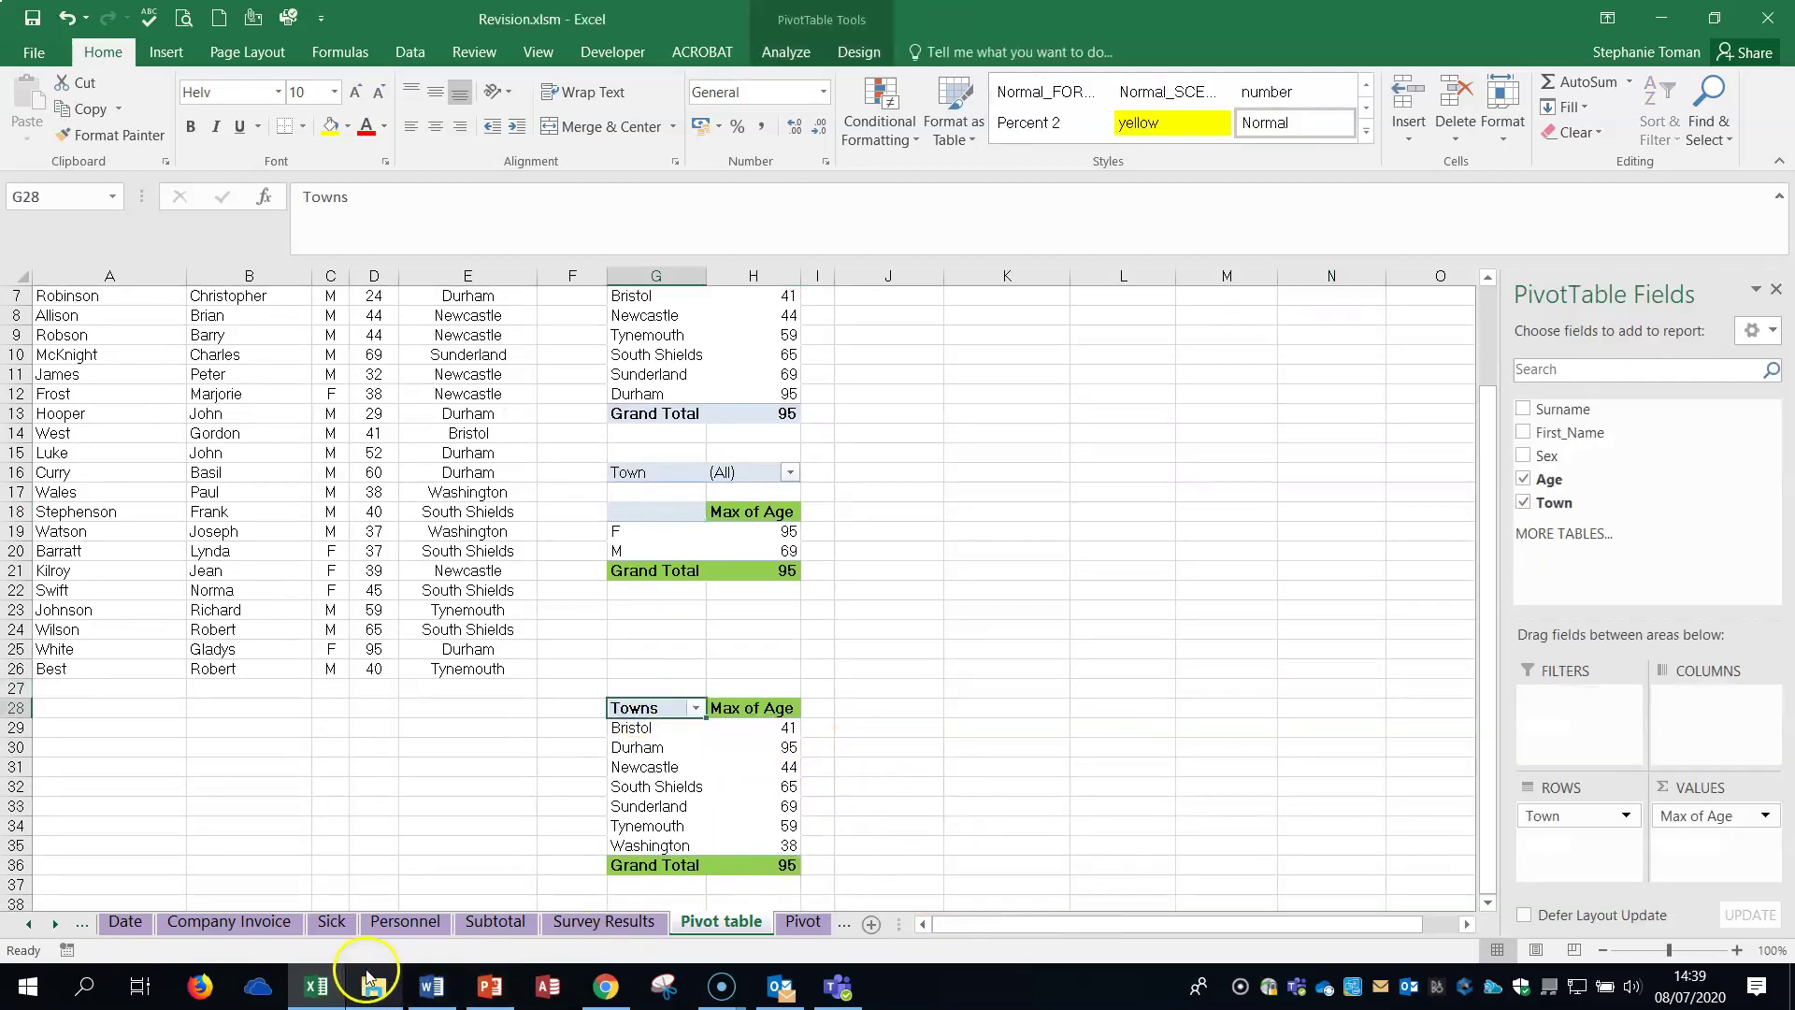
click(431, 986)
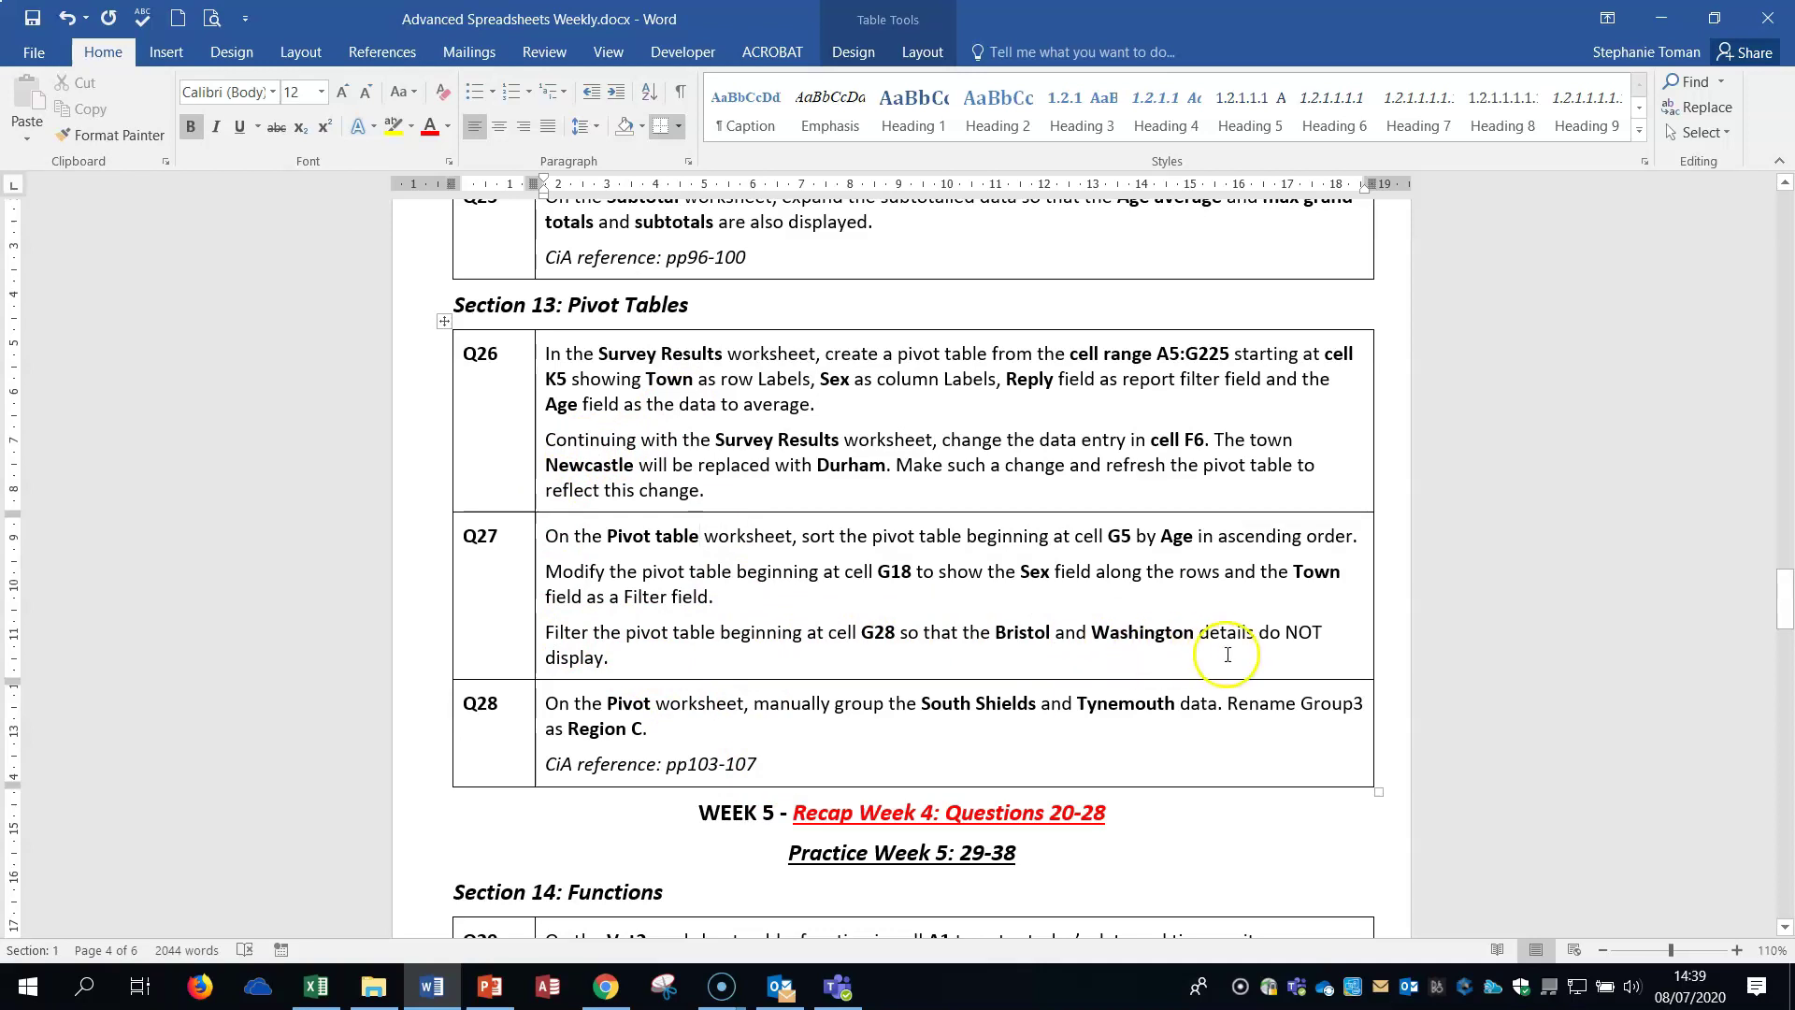
click(1660, 18)
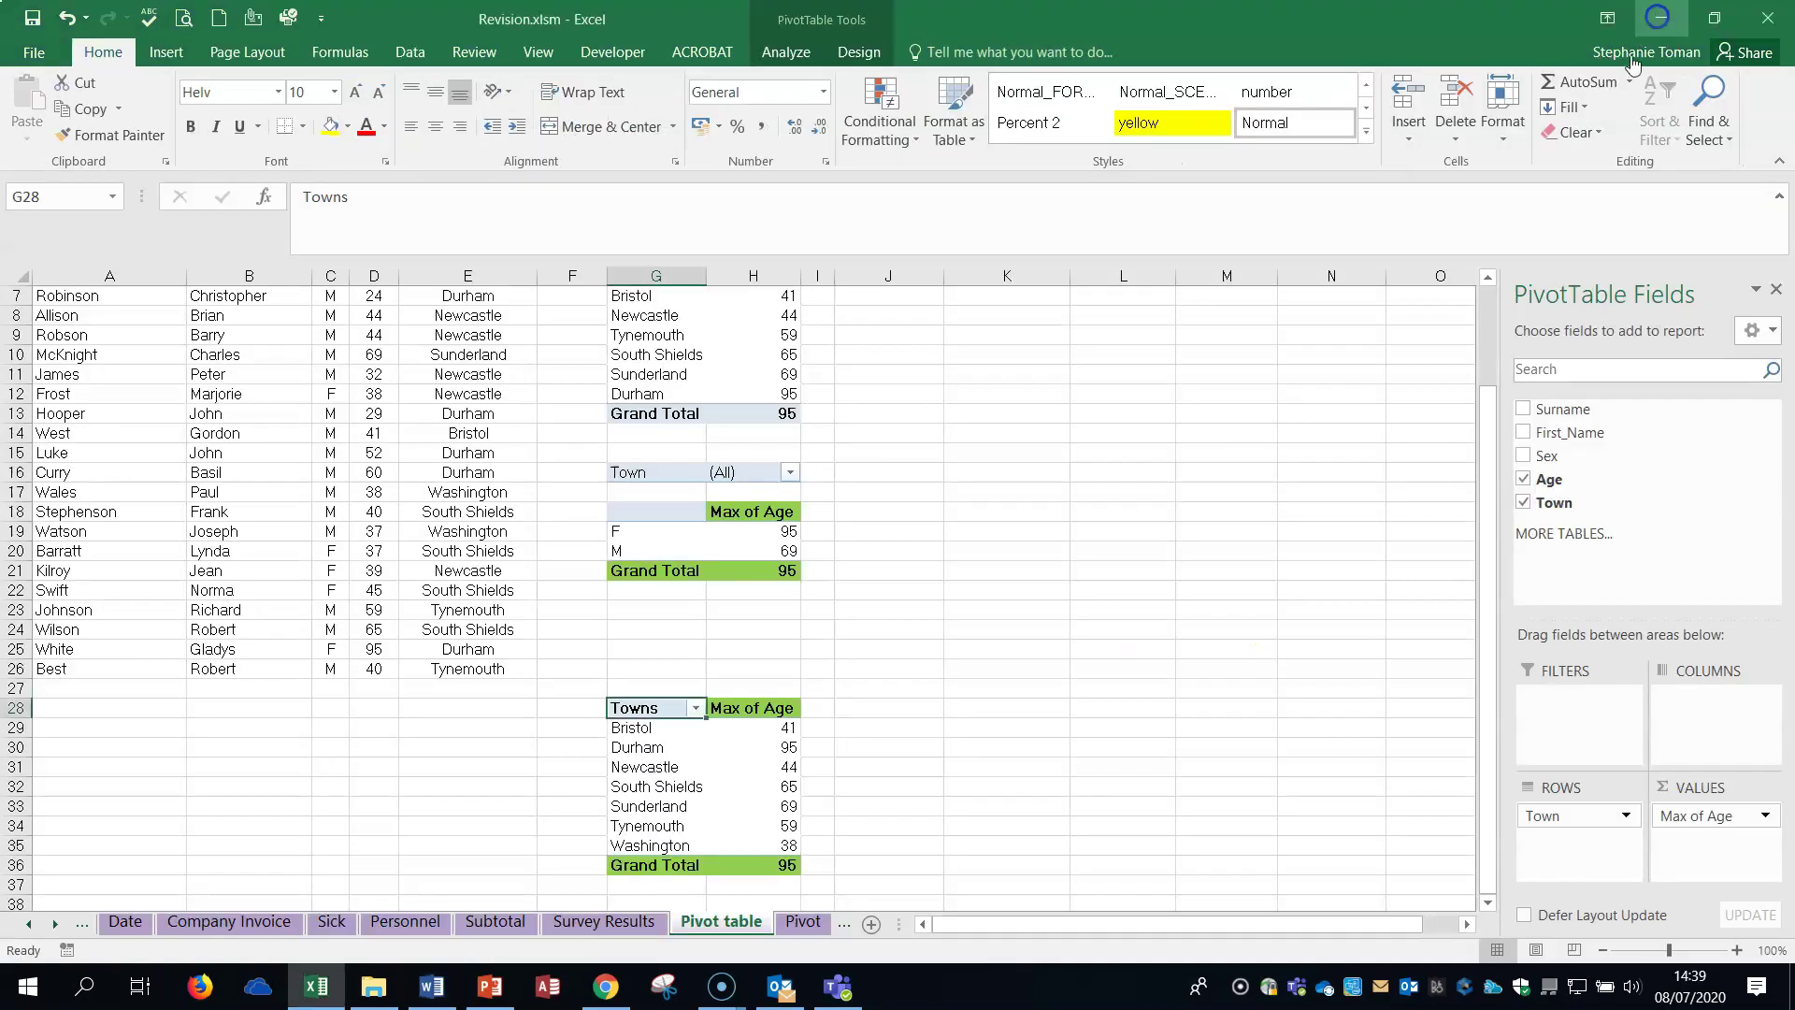
click(696, 708)
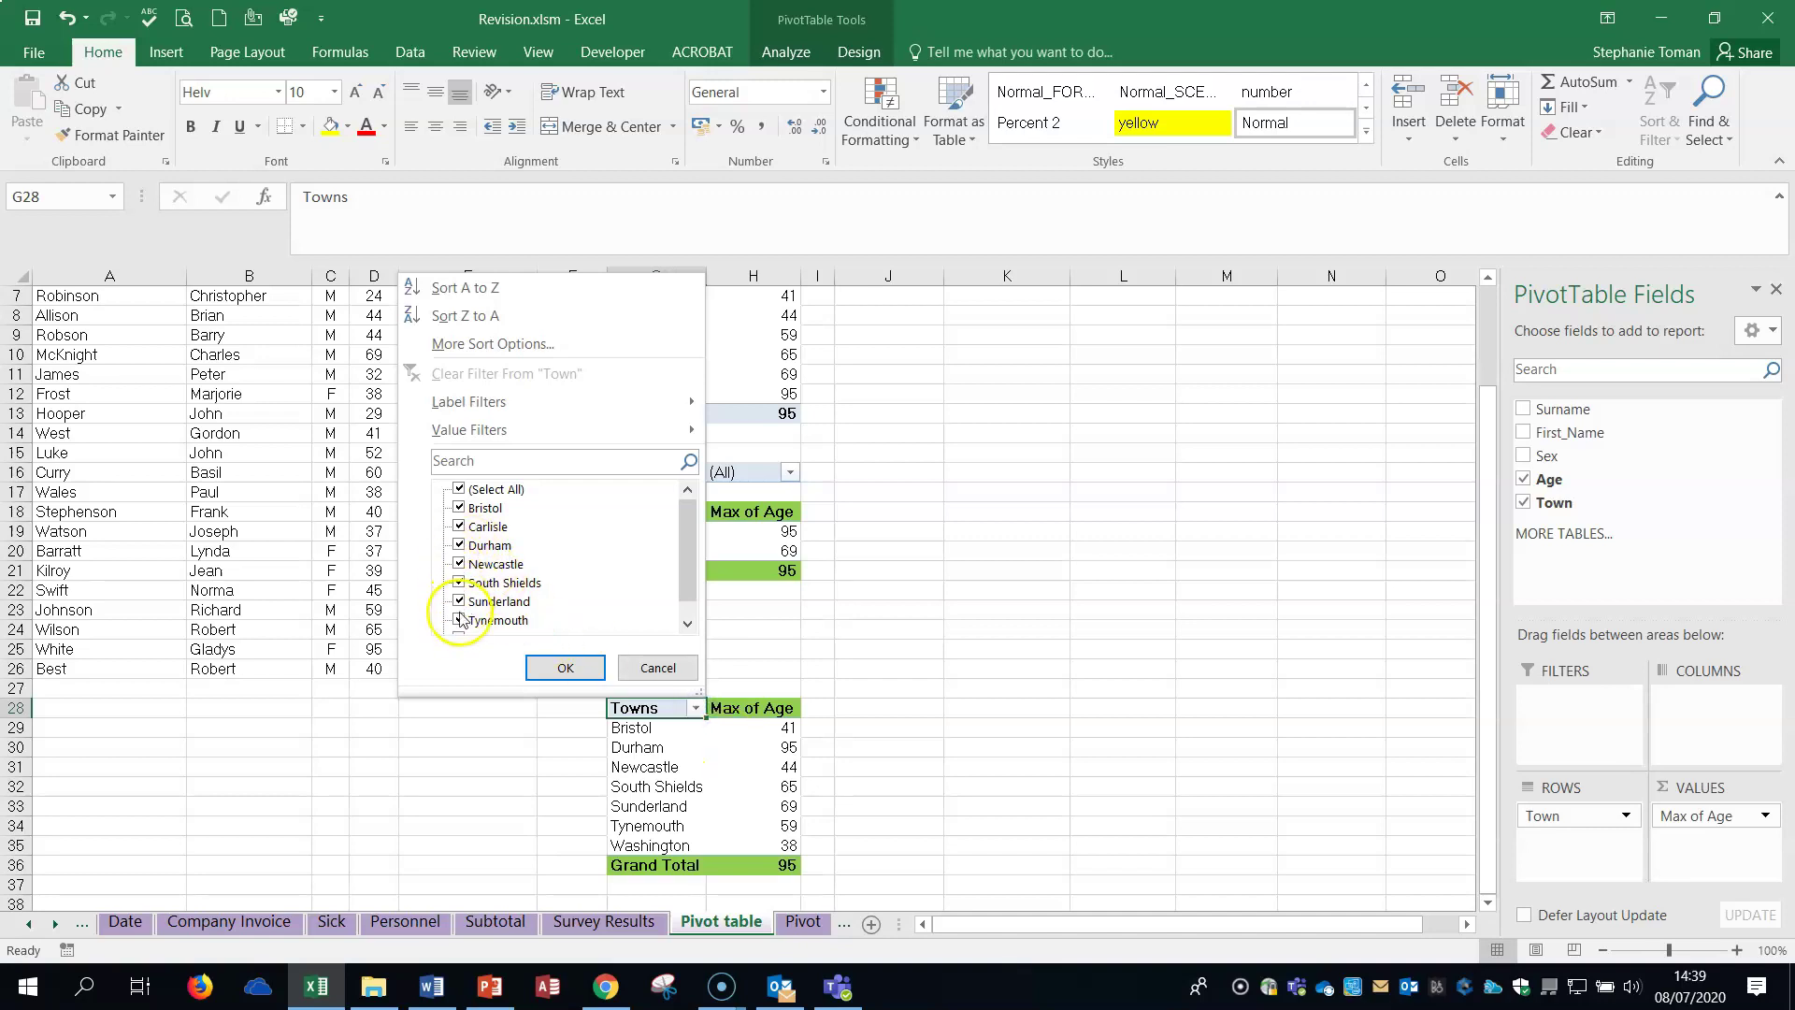
click(687, 622)
click(459, 621)
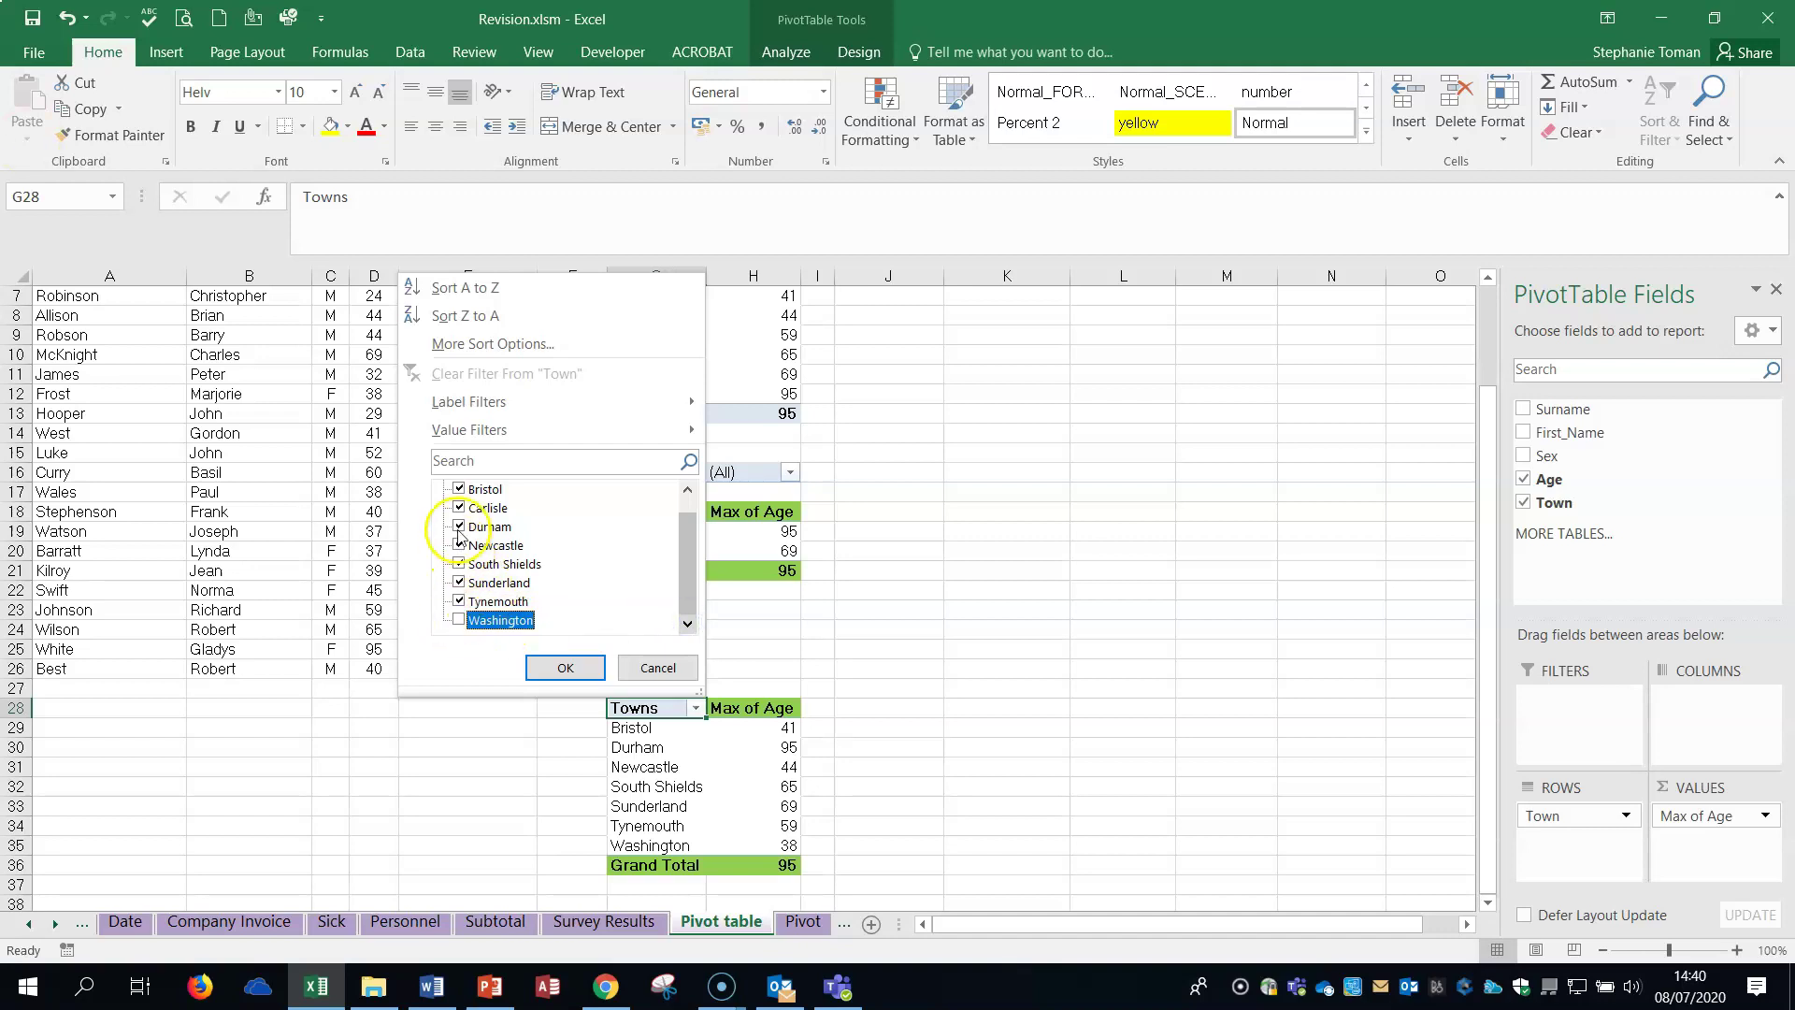
click(458, 489)
click(561, 673)
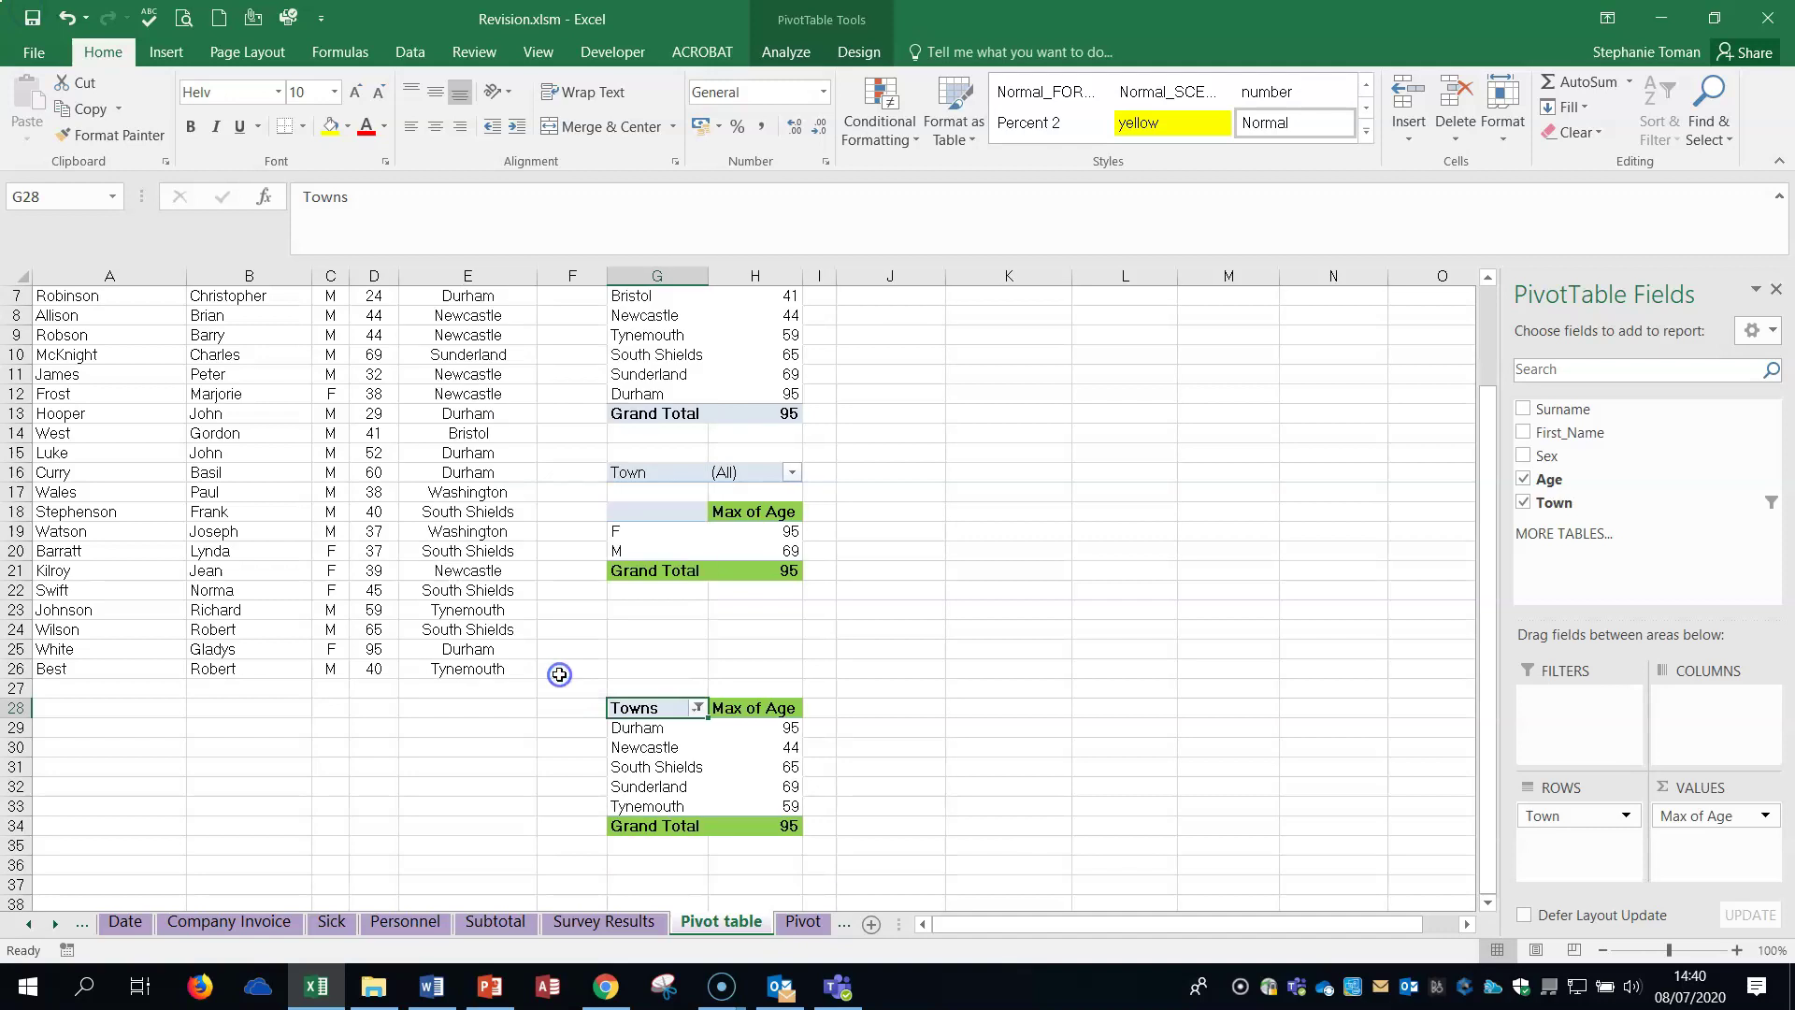
click(1157, 686)
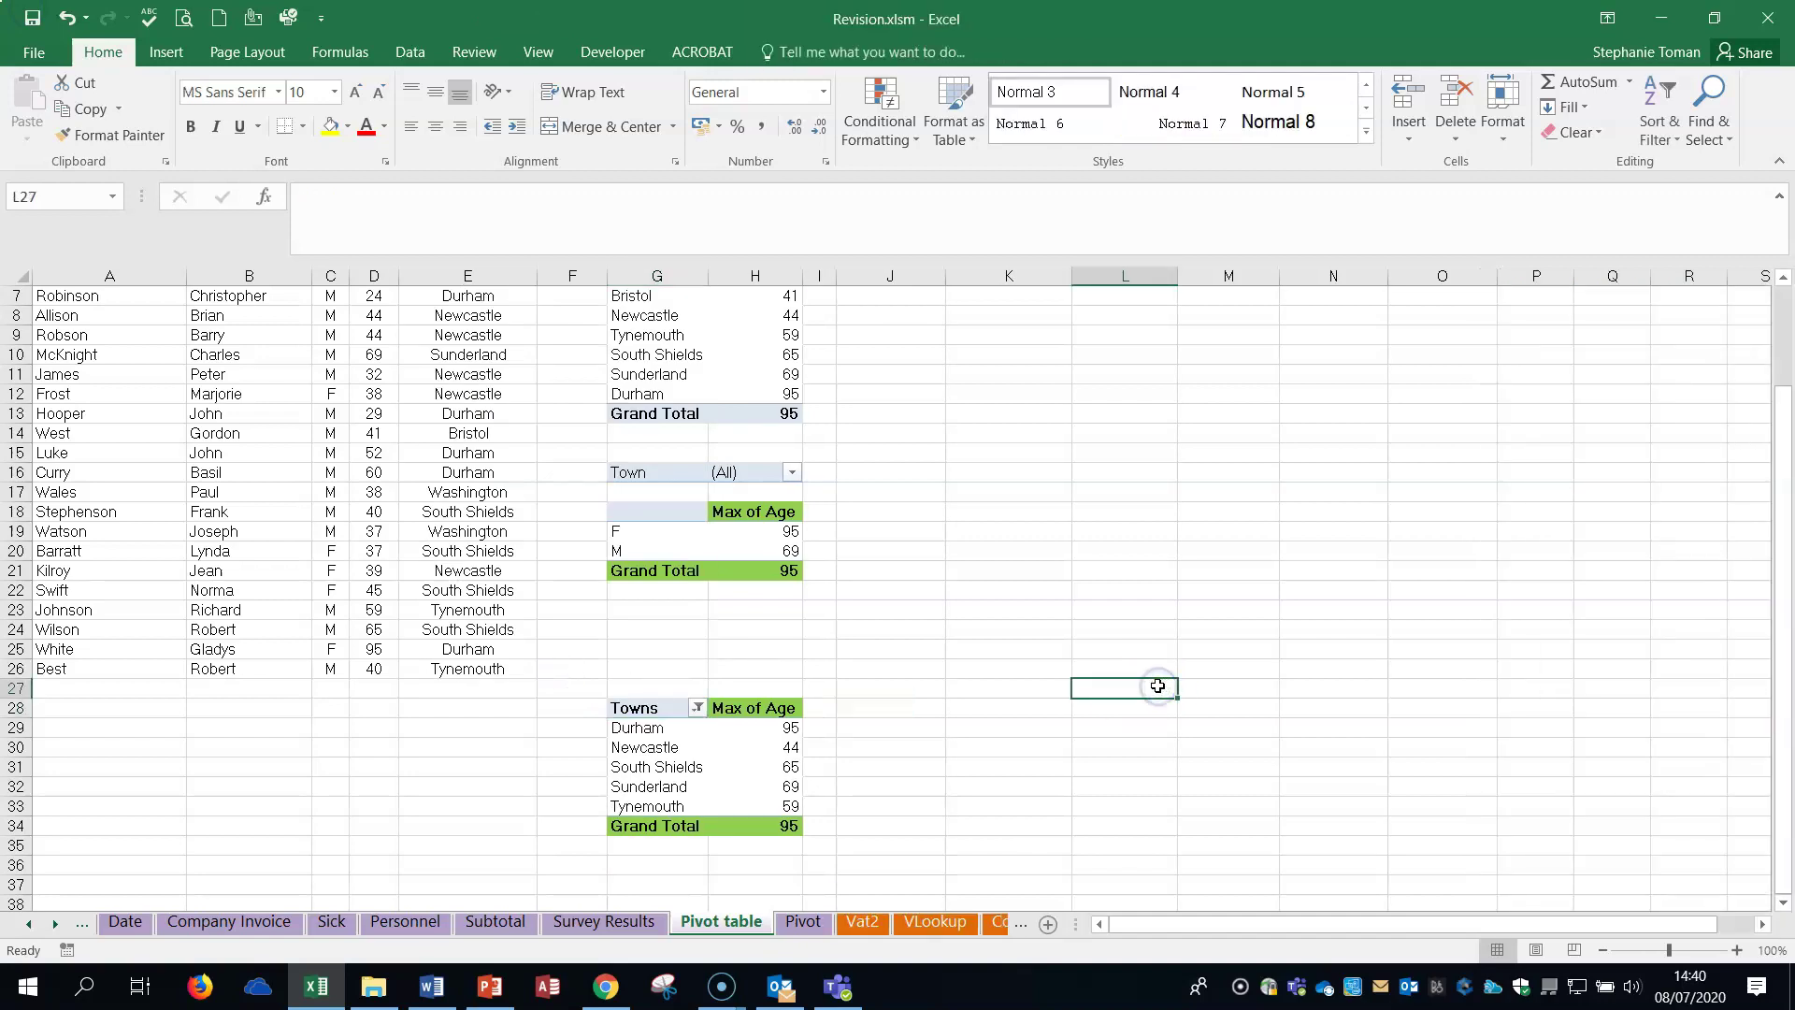
scroll(1158, 686, up, 2)
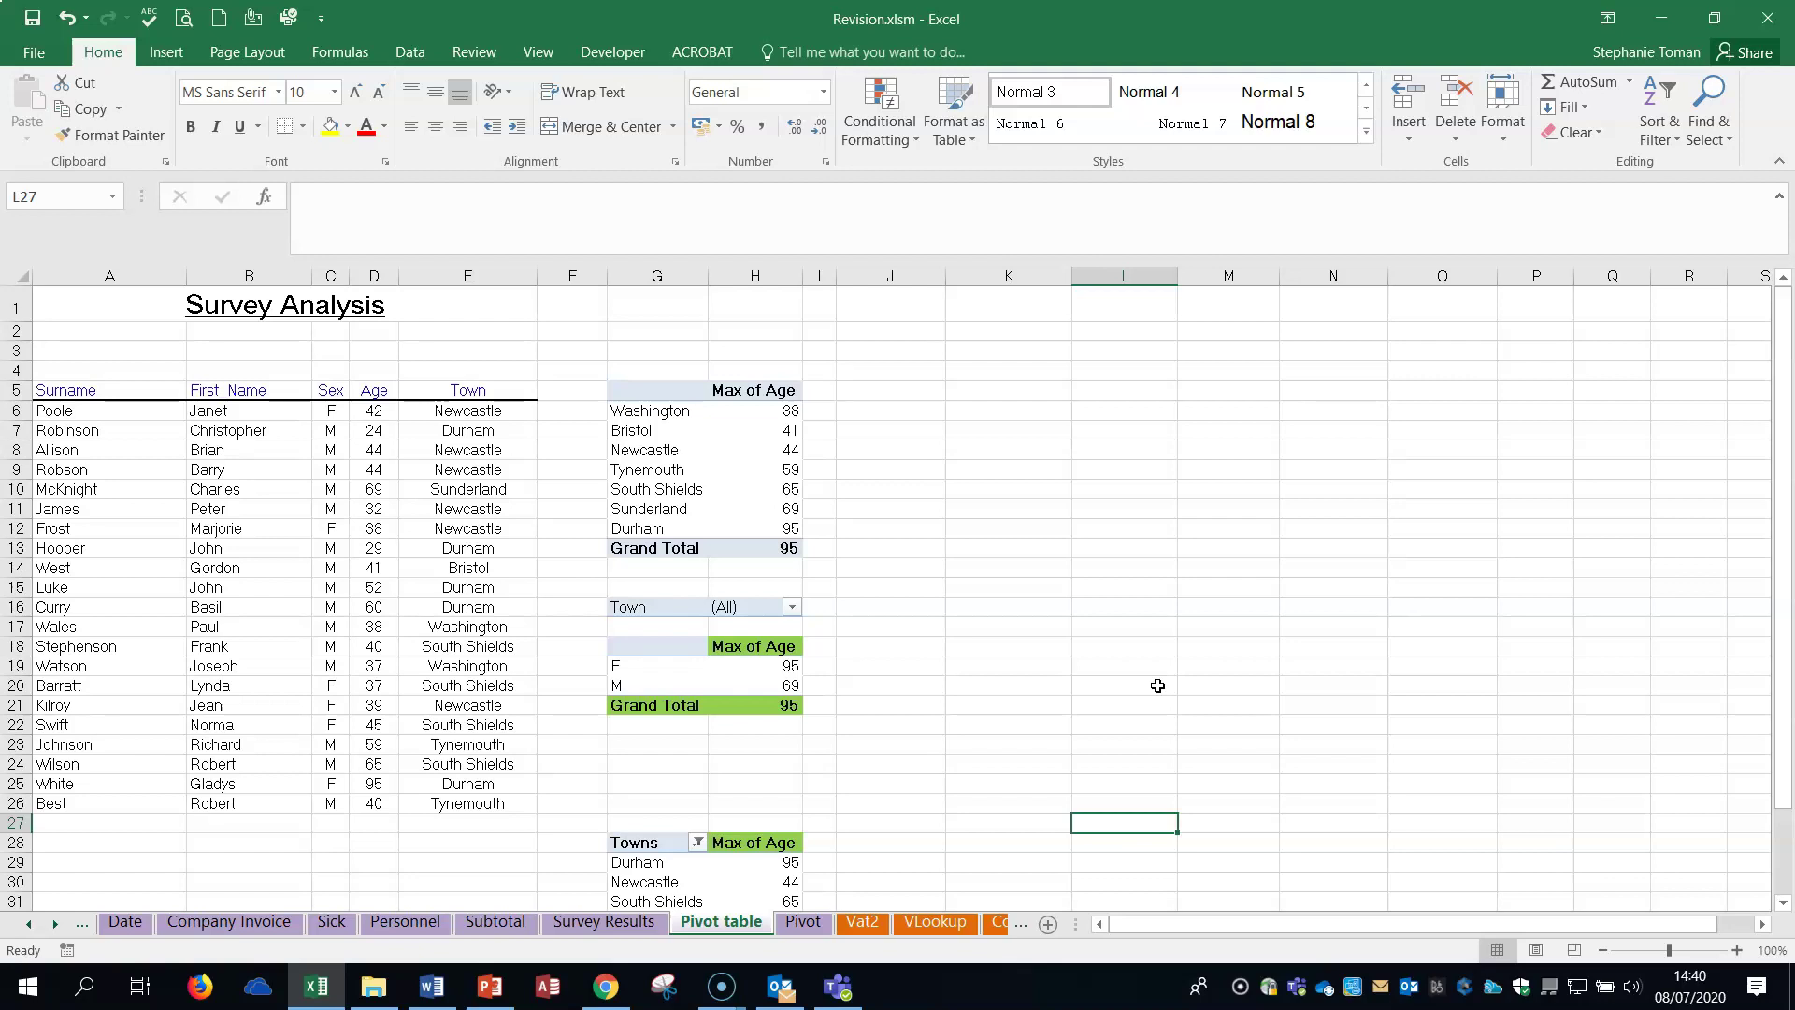
- Read the Q28 grouping instructions in the Word document and open the Pivot worksheet in Excel
click(432, 987)
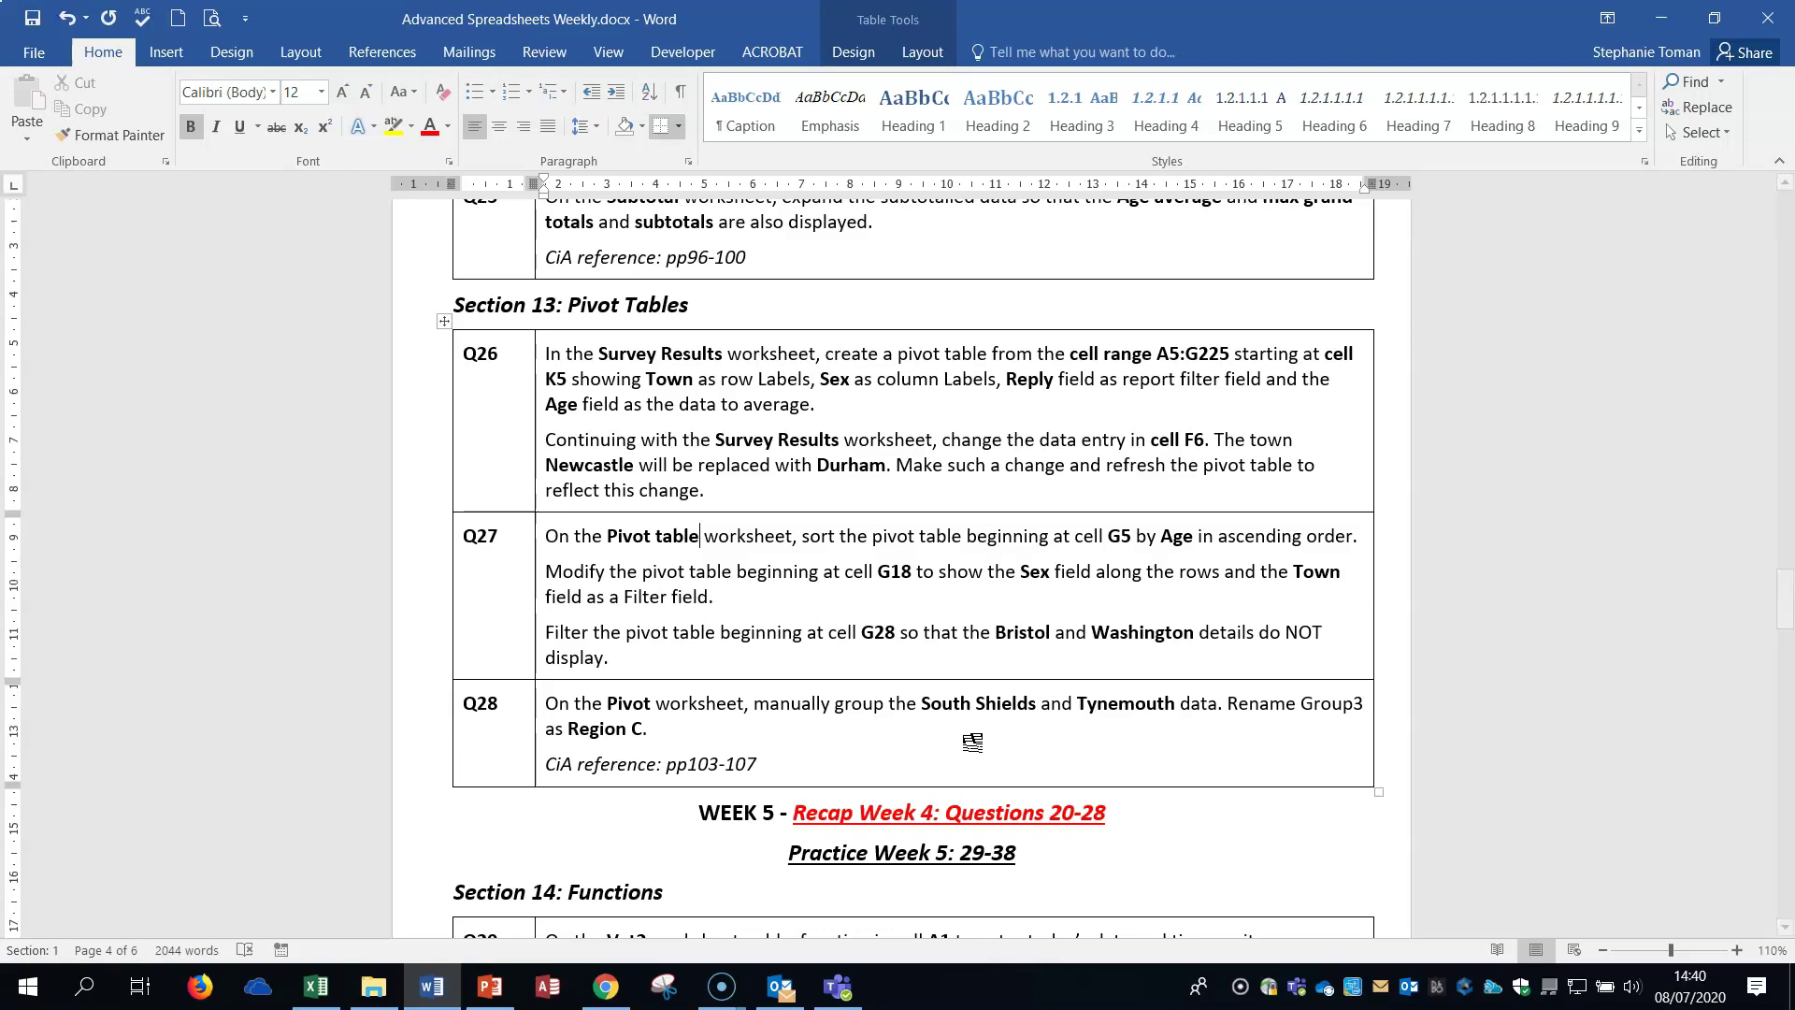
click(1662, 18)
click(804, 923)
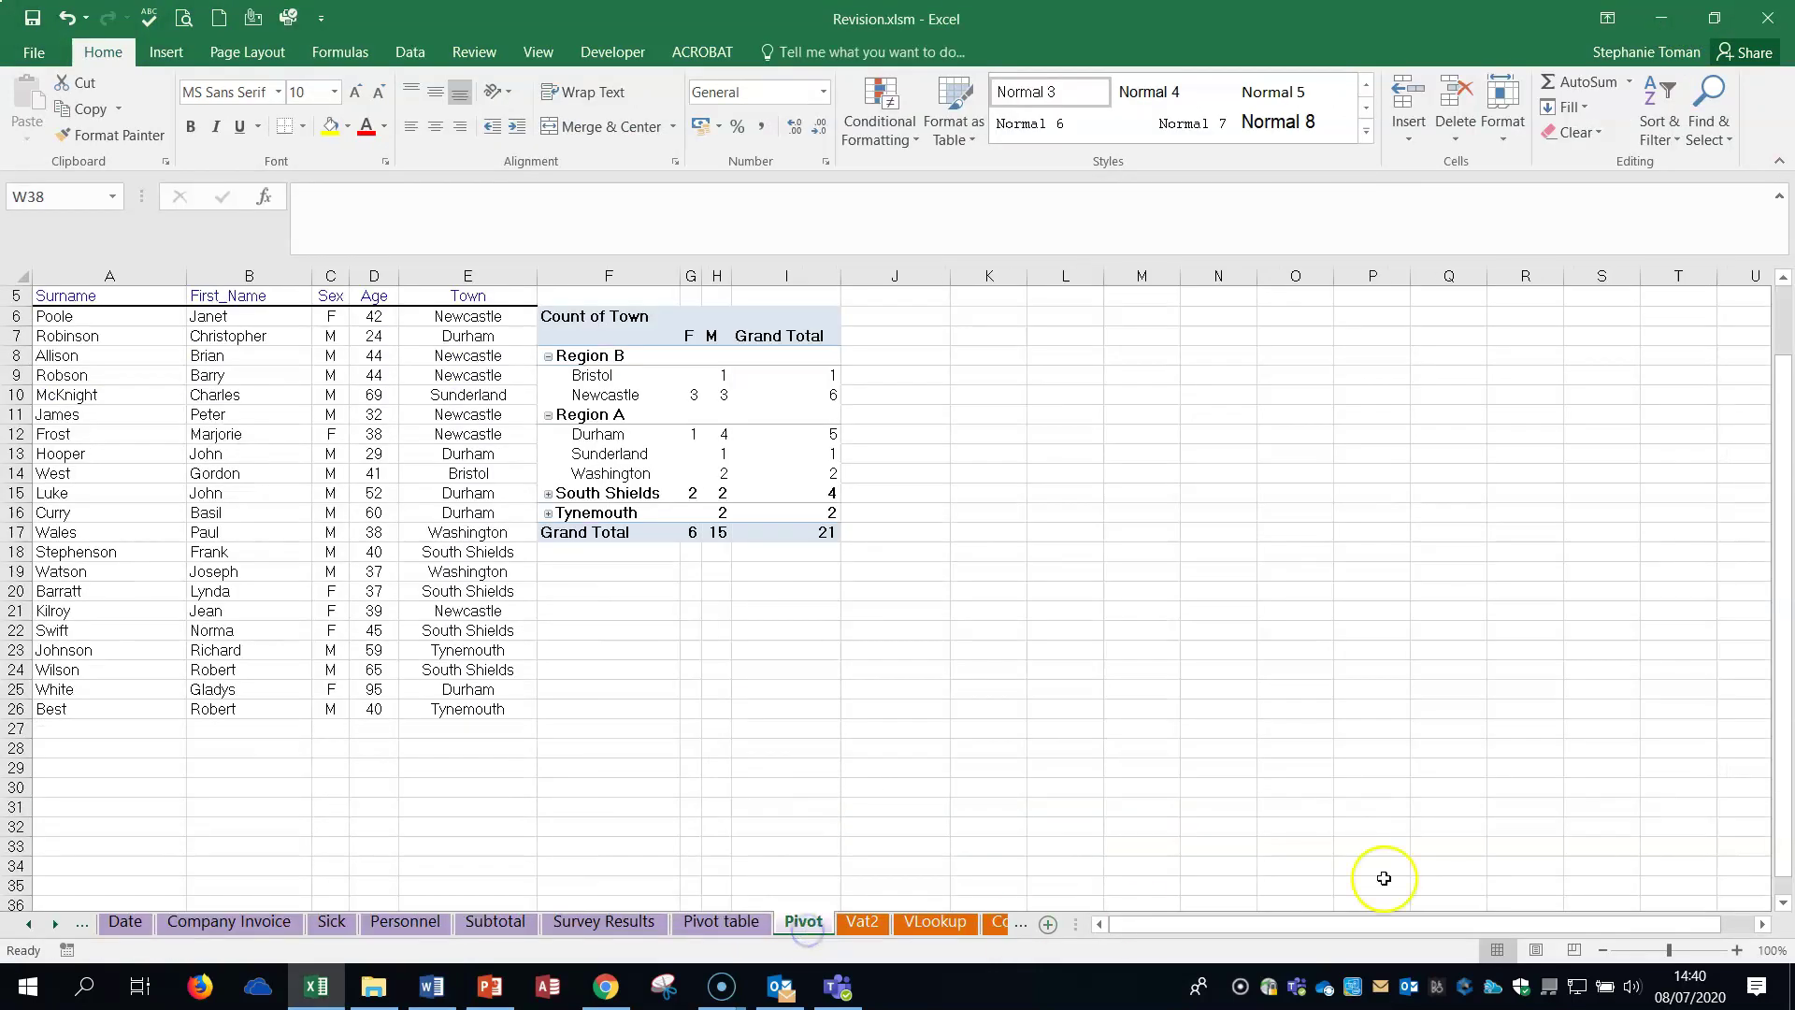
- Expand the Tynemouth and South Shields entries in the pivot table and group the two towns together
click(548, 514)
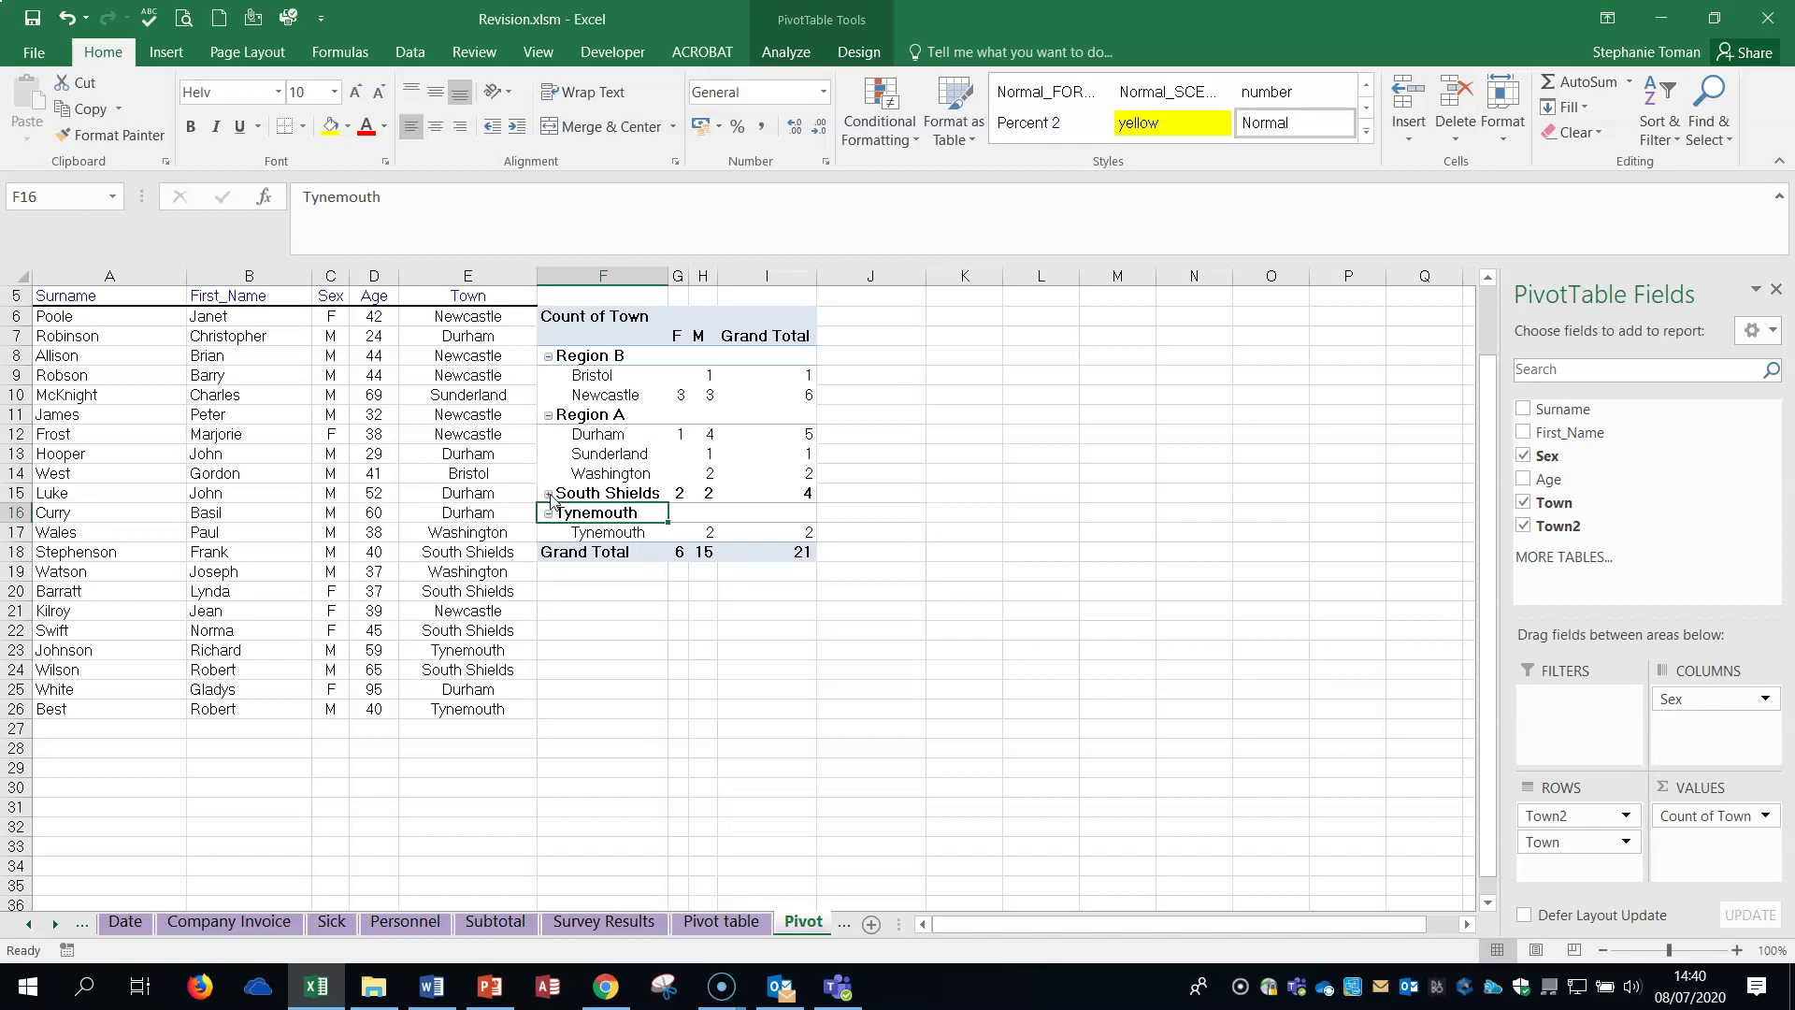
click(549, 495)
click(608, 512)
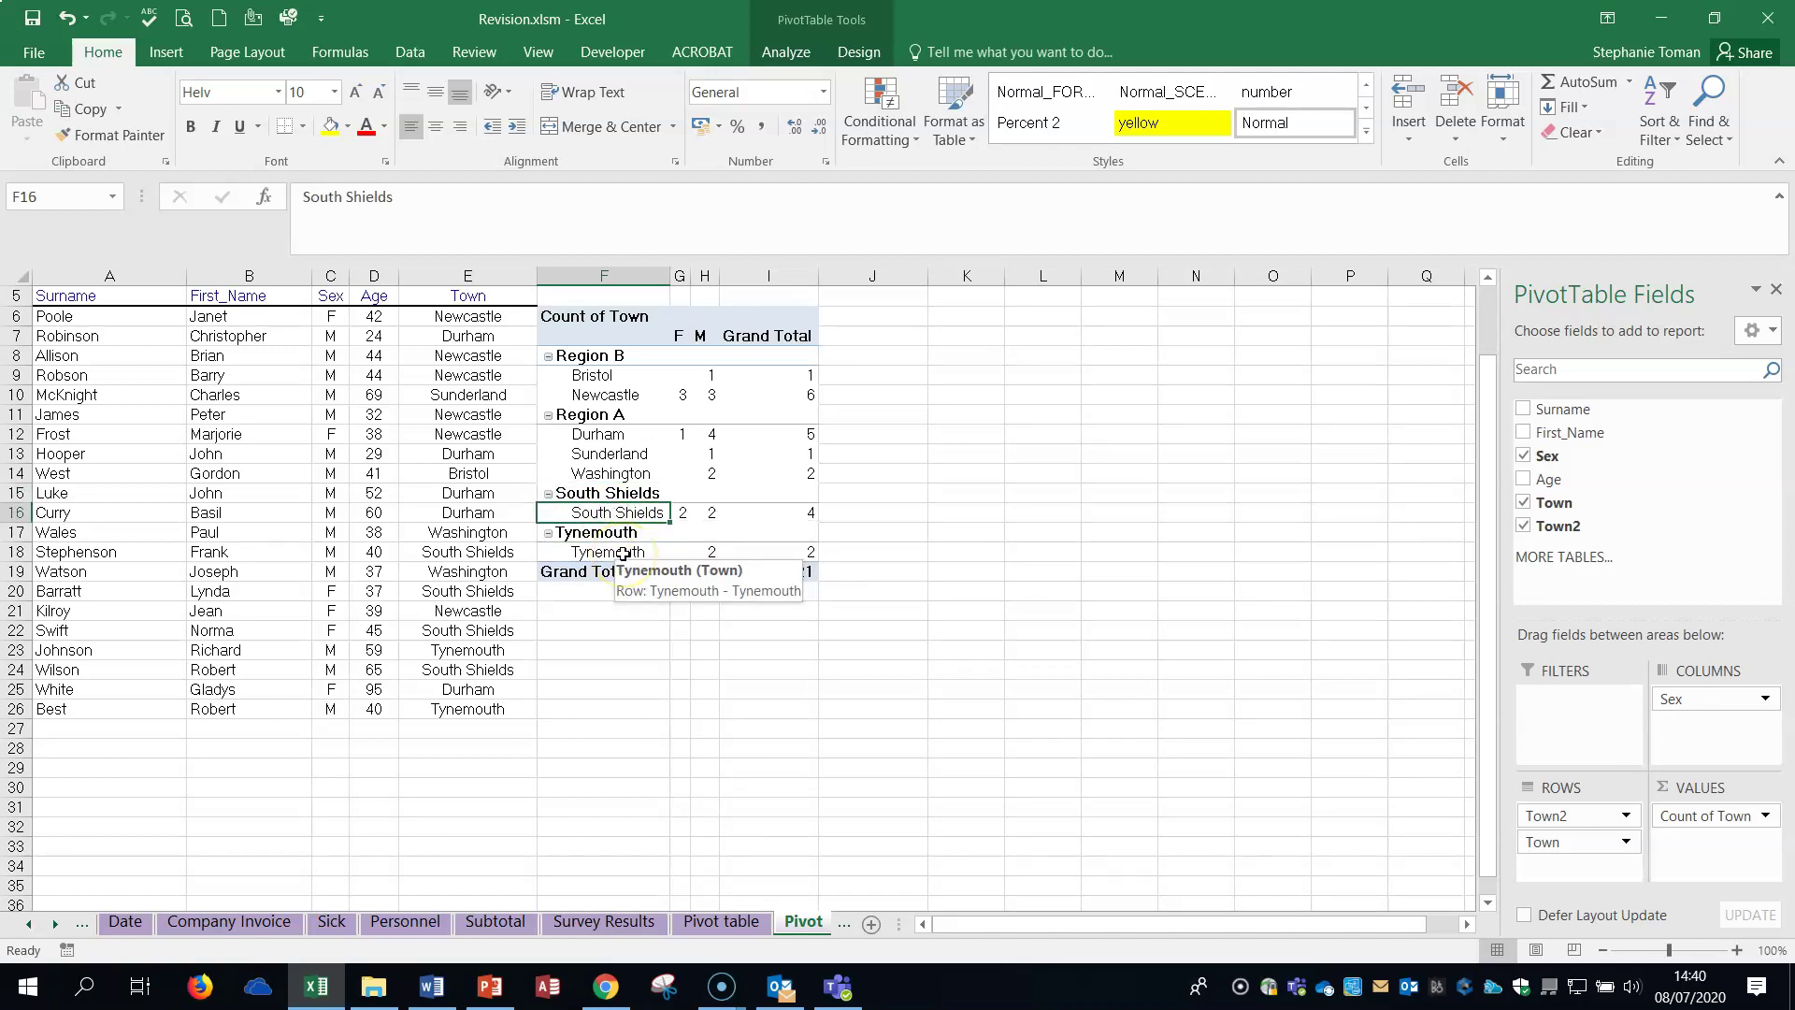
ctrl+click(623, 554)
right_click(623, 554)
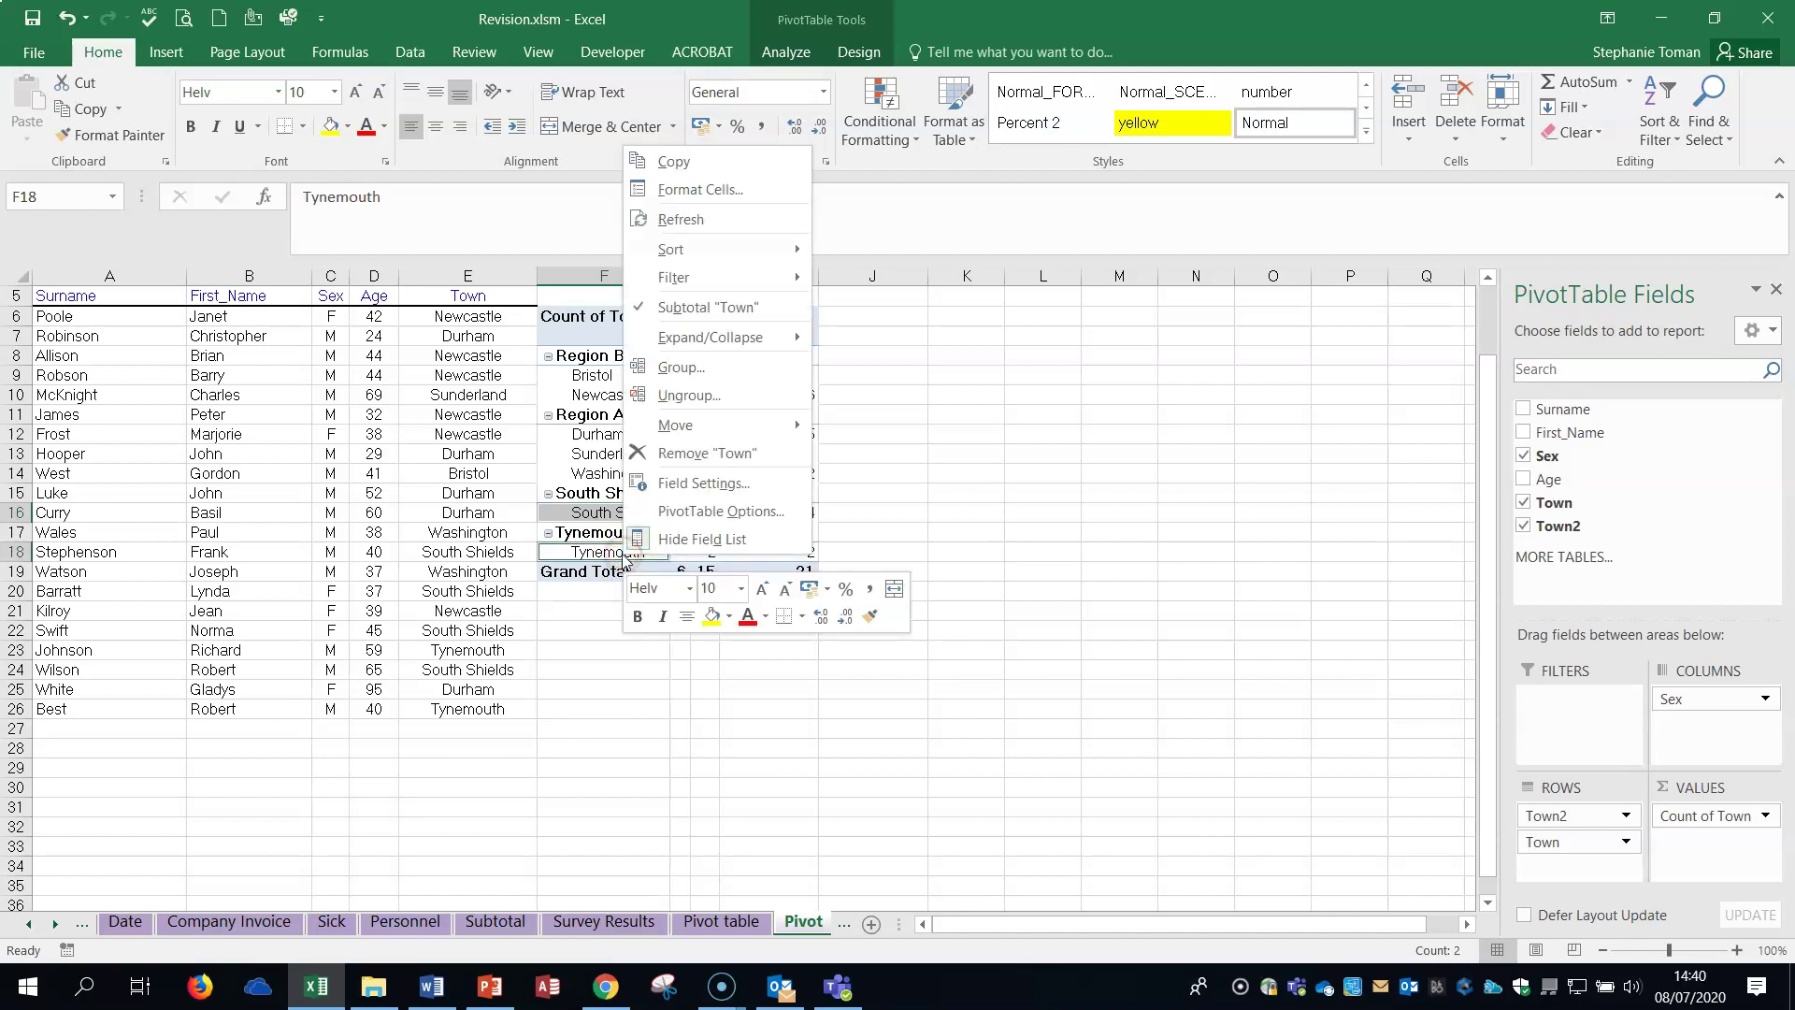
click(734, 374)
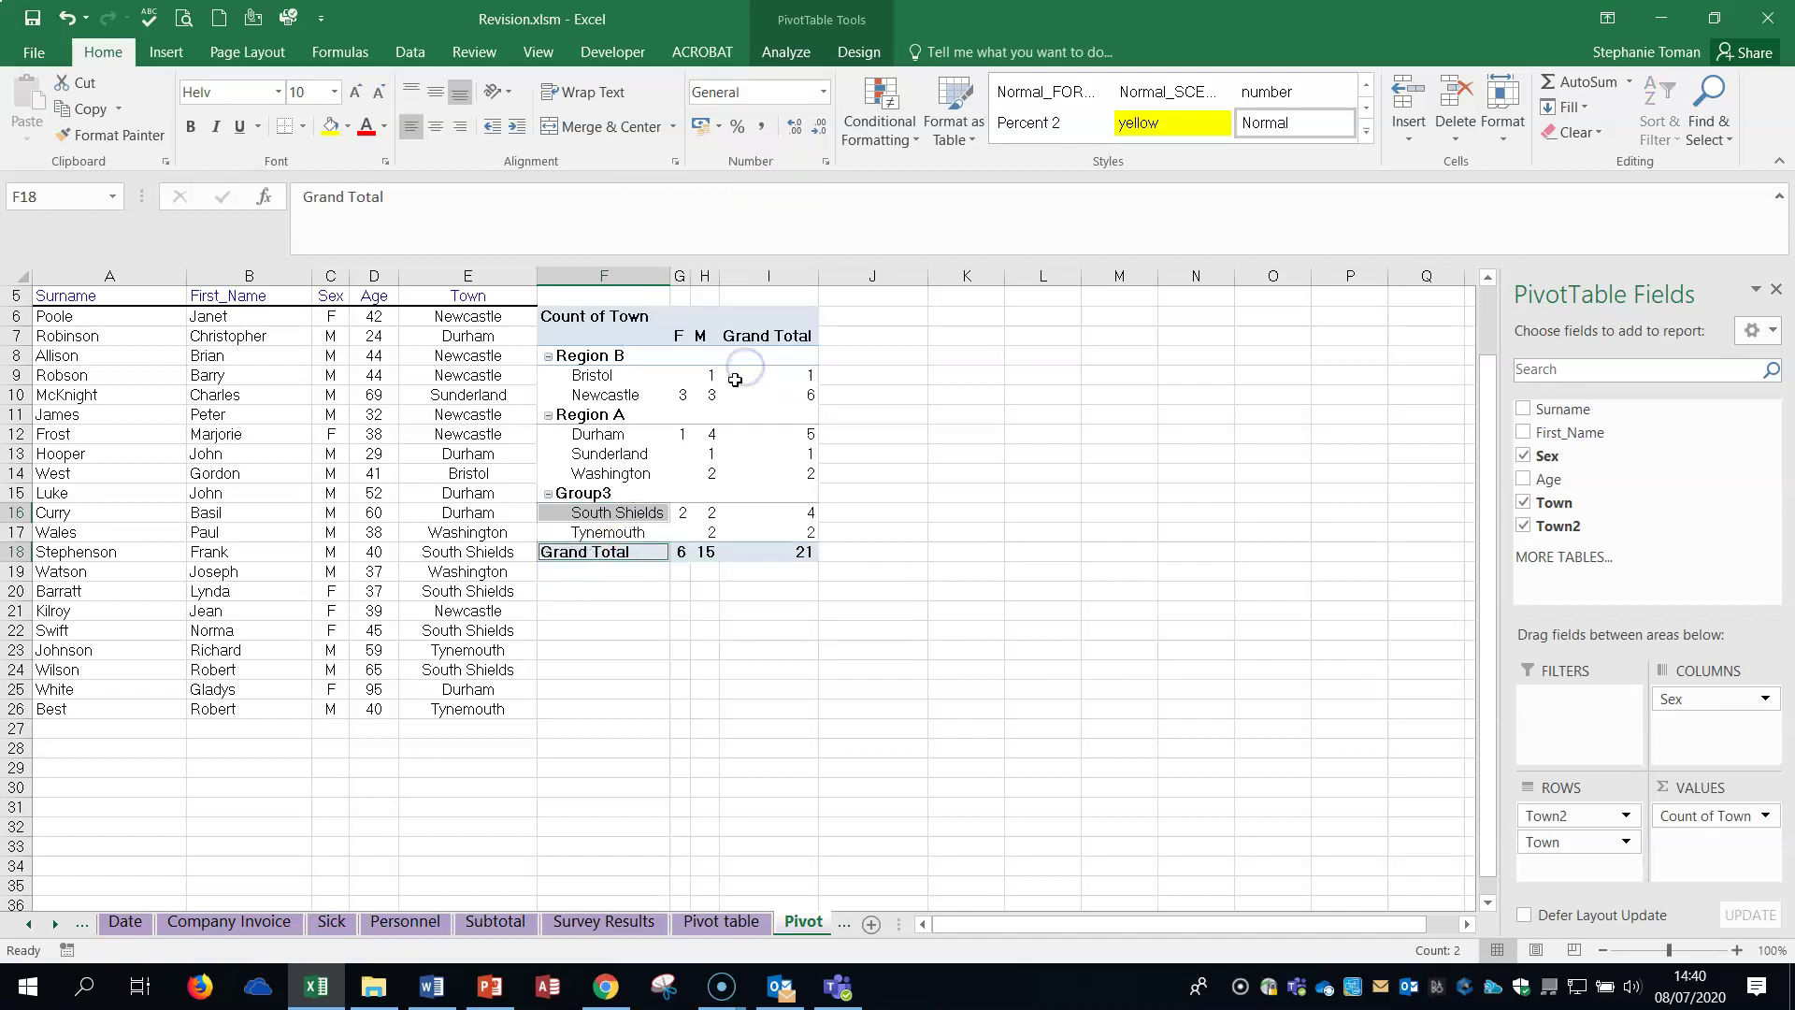
- Rename the new group containing South Shields and Tynemouth as Region C
click(598, 492)
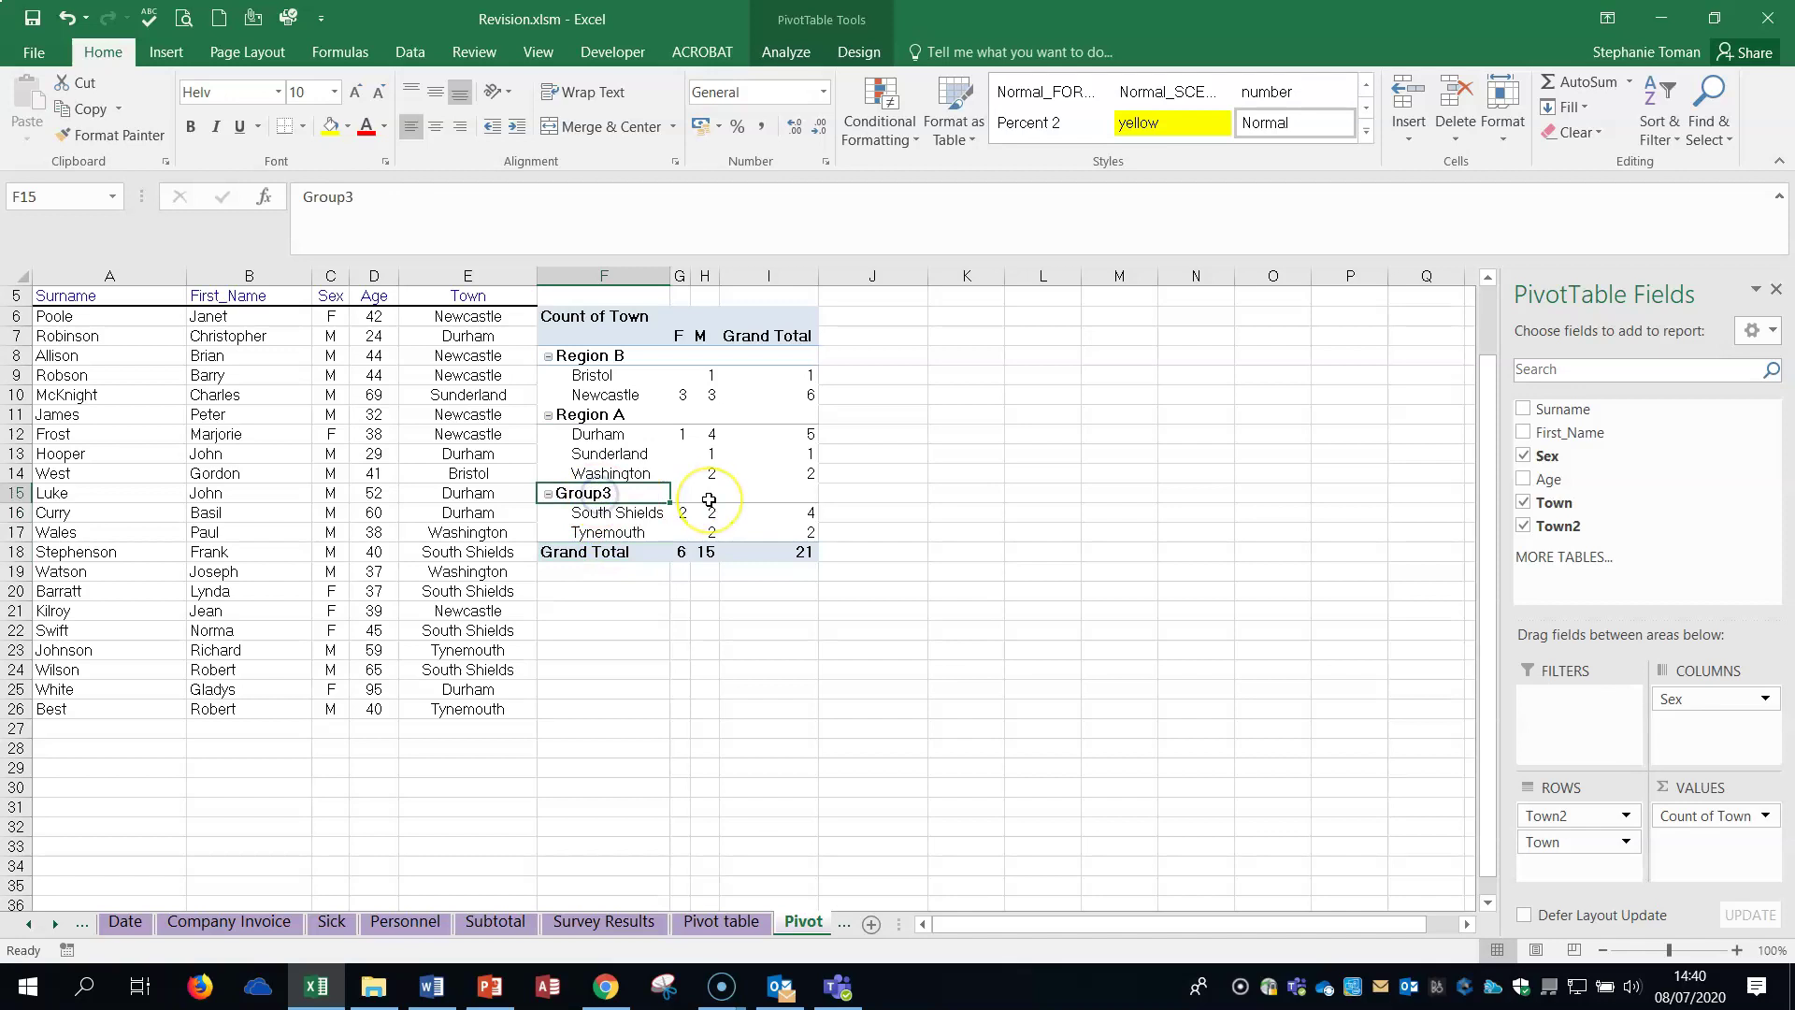
text(Region C)
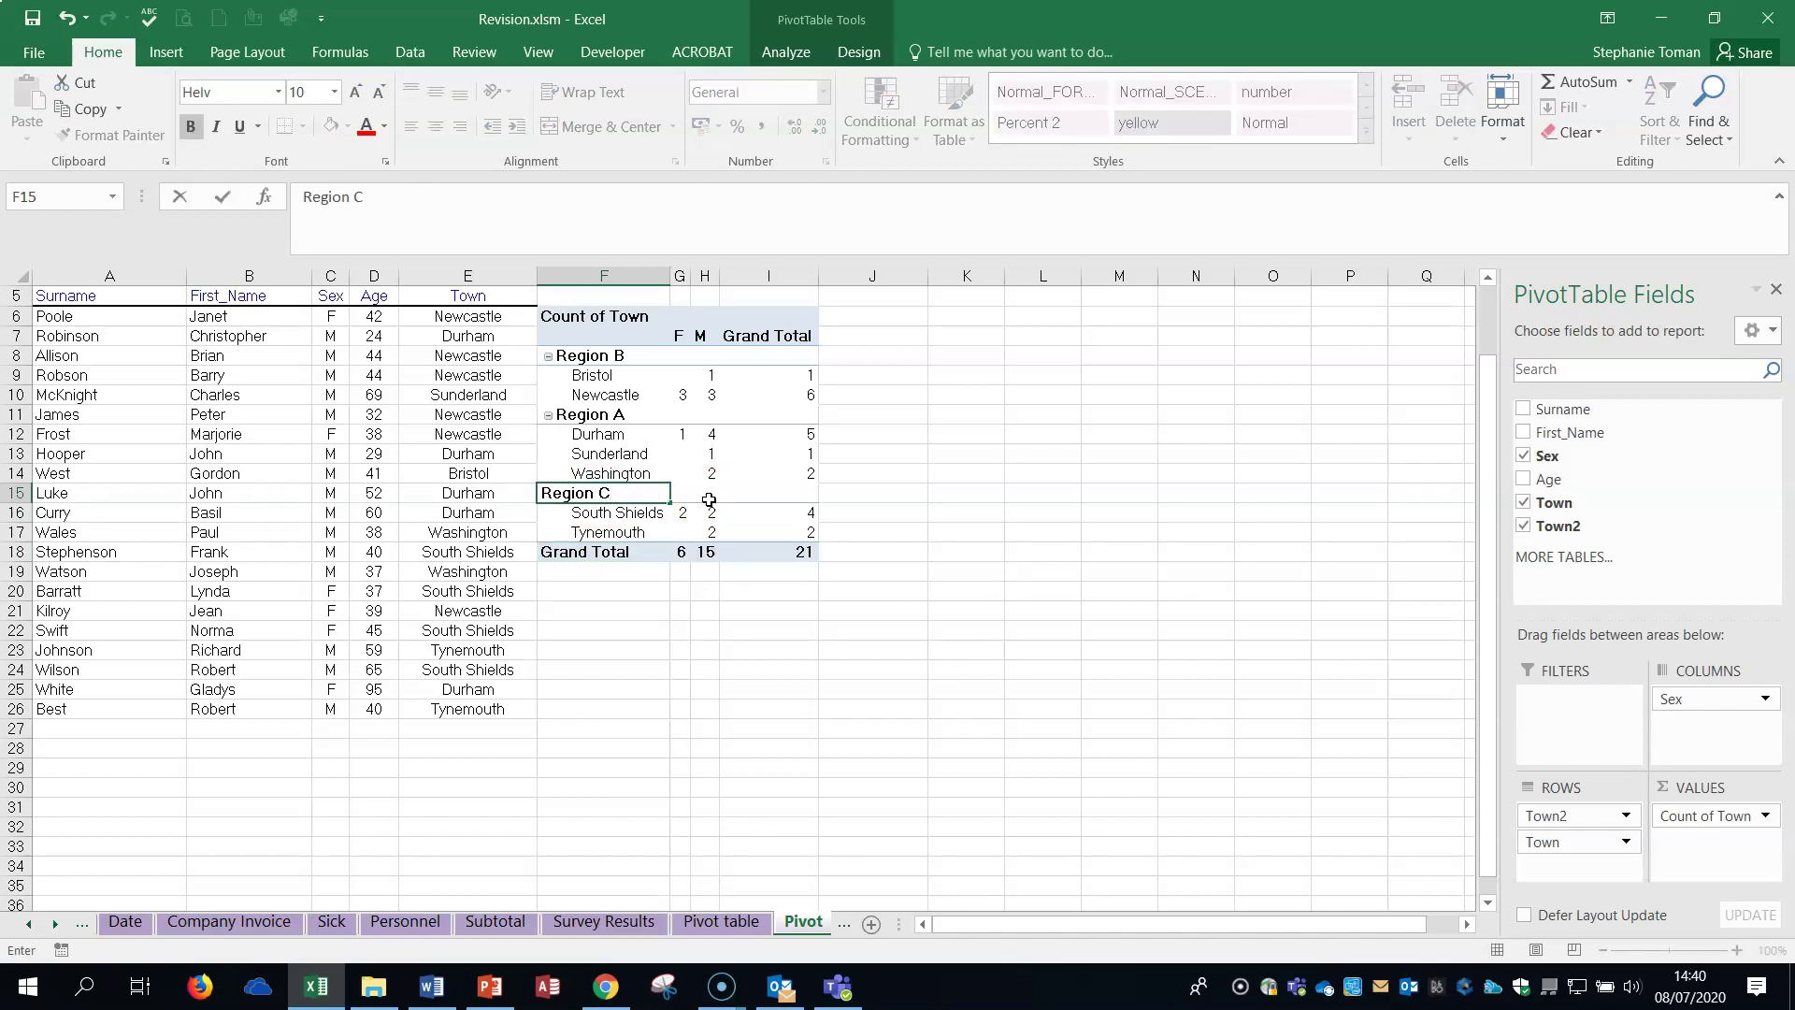
click(964, 520)
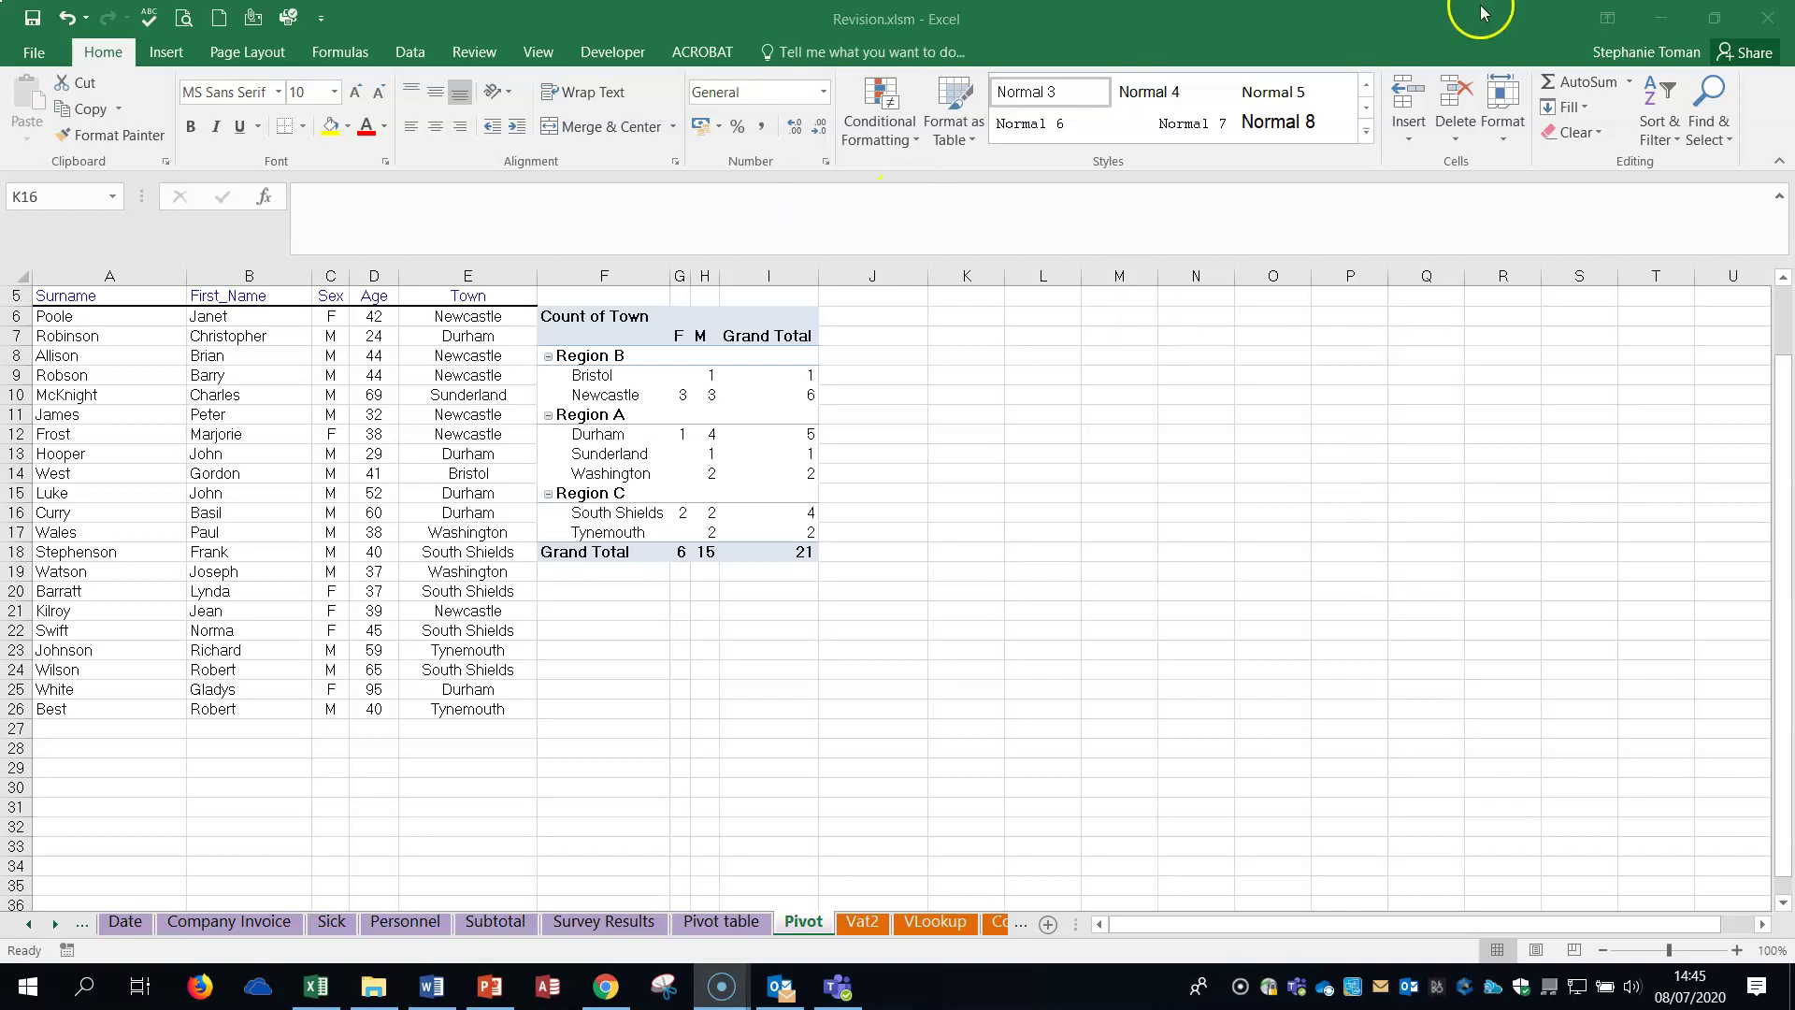
- Minimize the workbook and open the Week 5 Section 14 folder within 3_A342COM Lecture Materials in File Explorer
click(1661, 18)
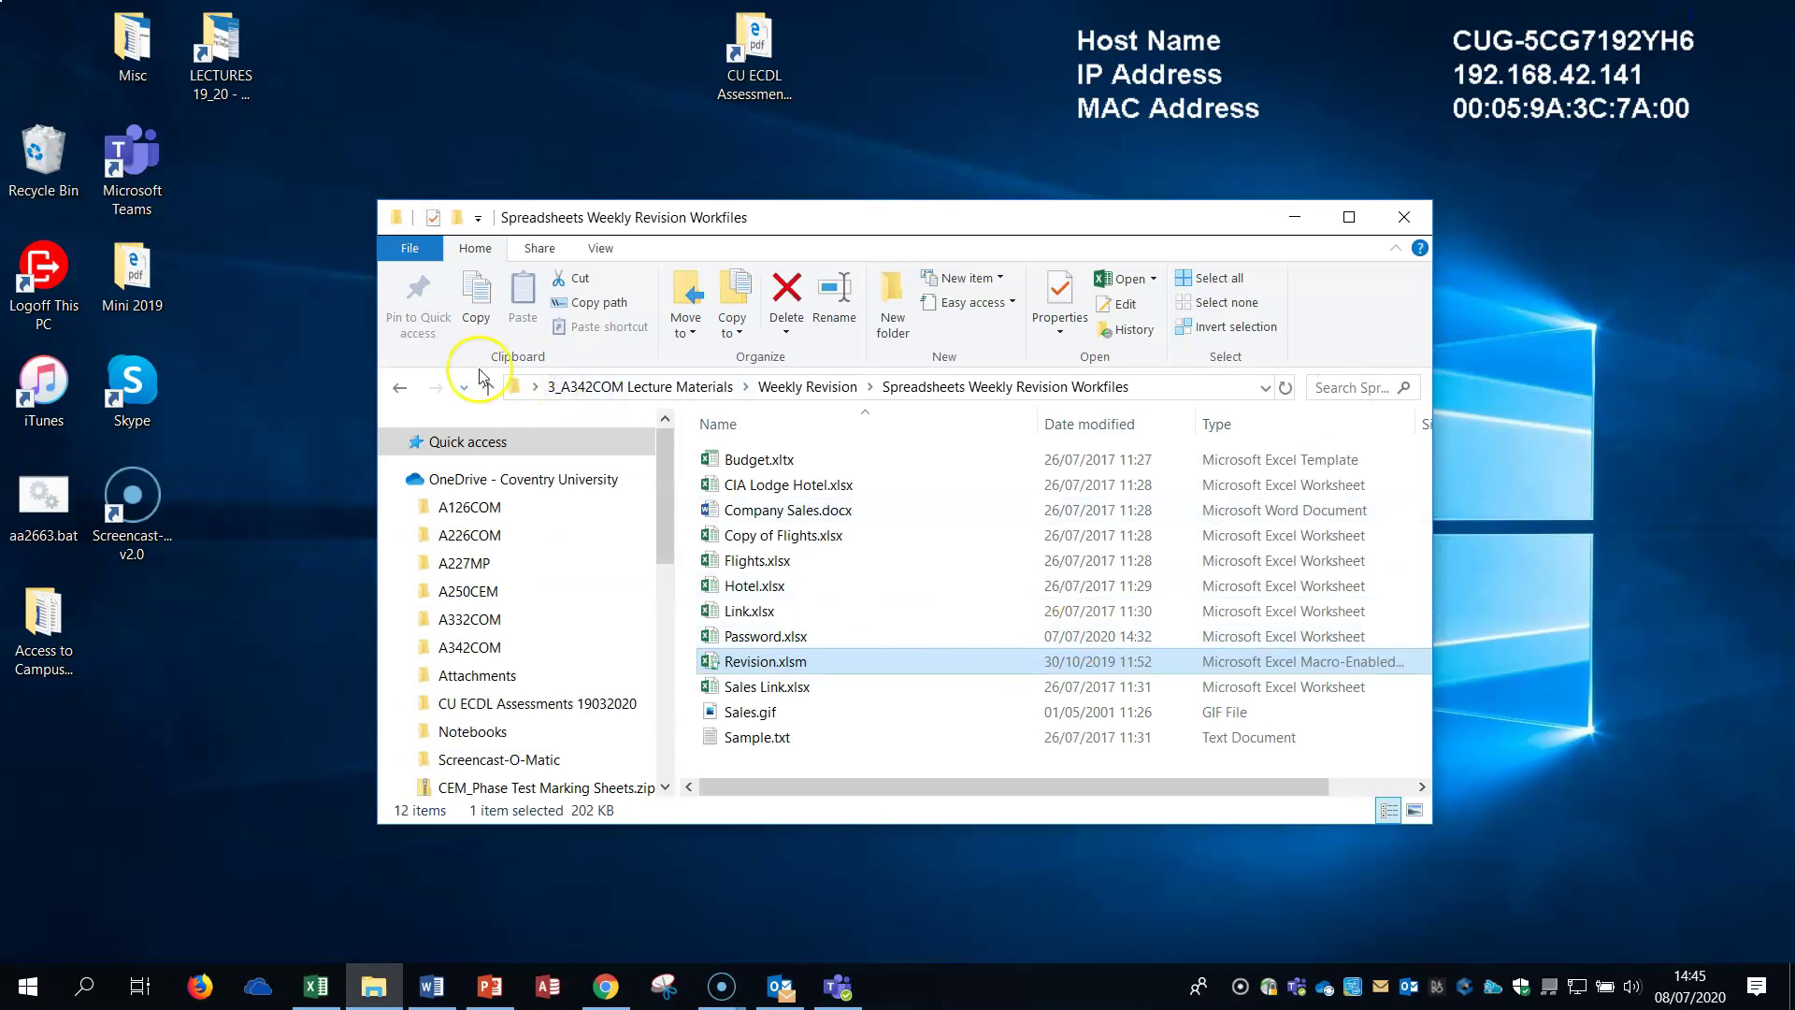
click(400, 387)
click(400, 387)
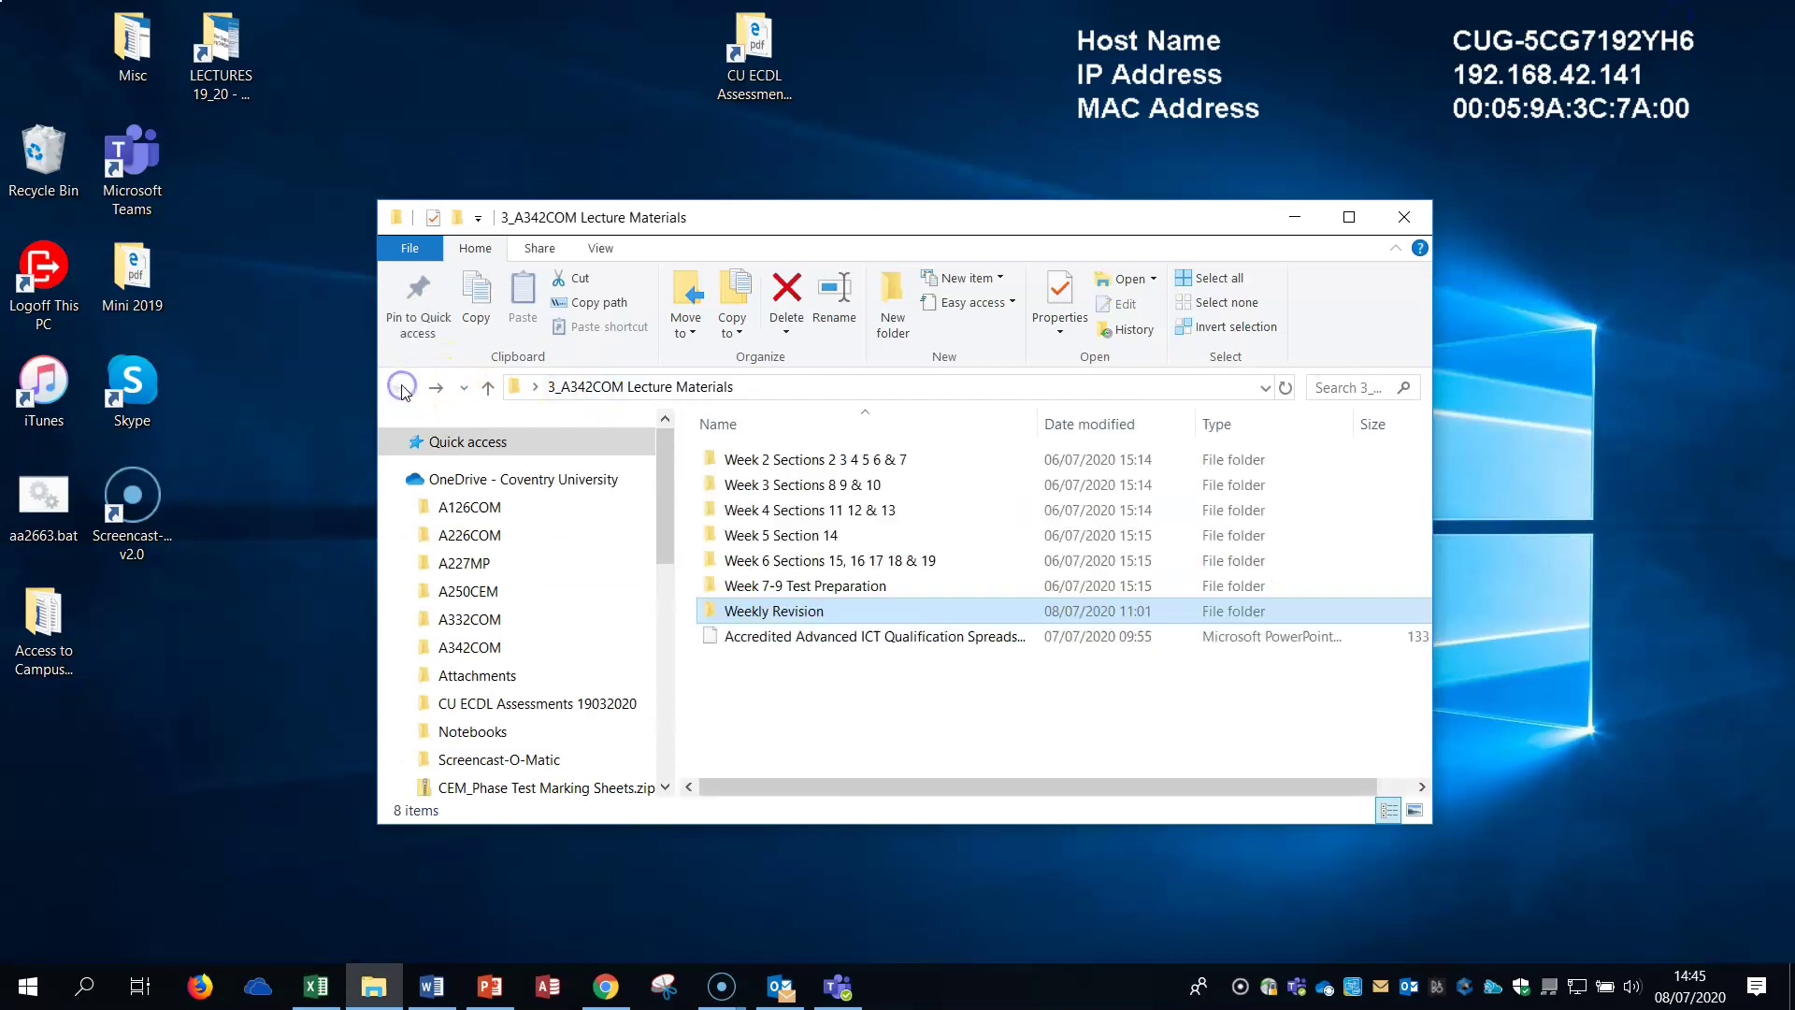
double_click(809, 540)
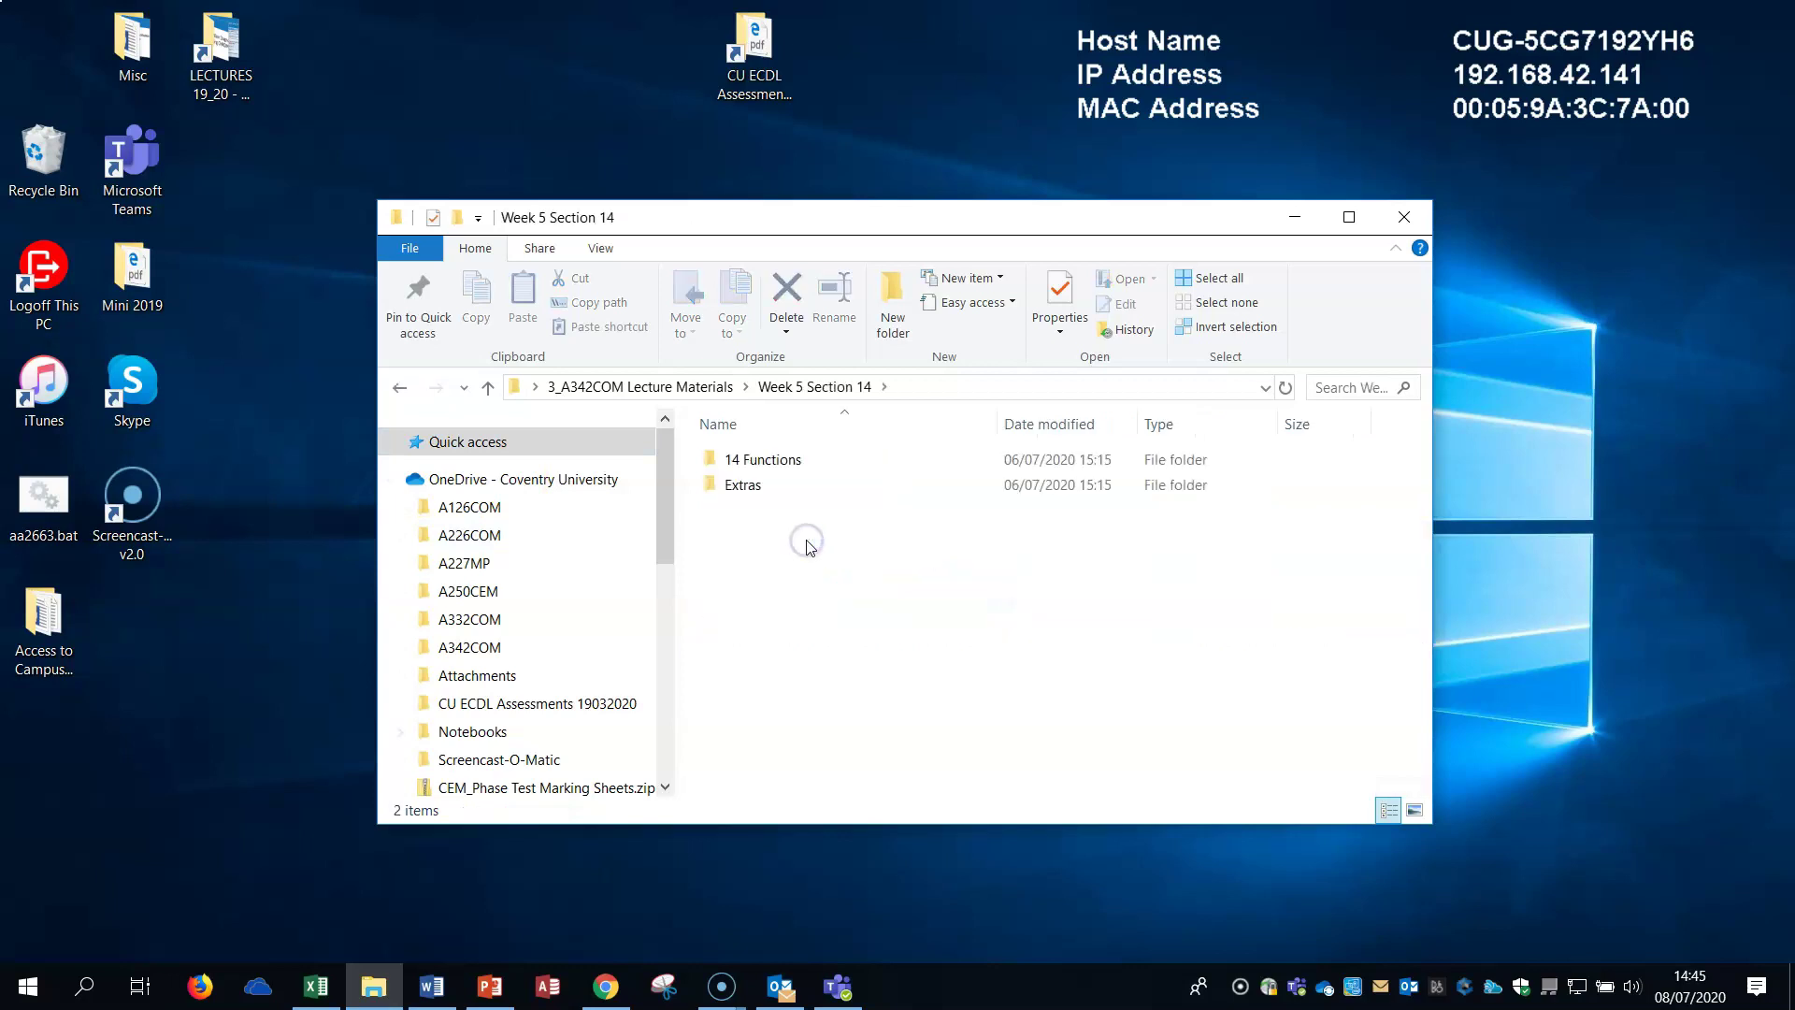